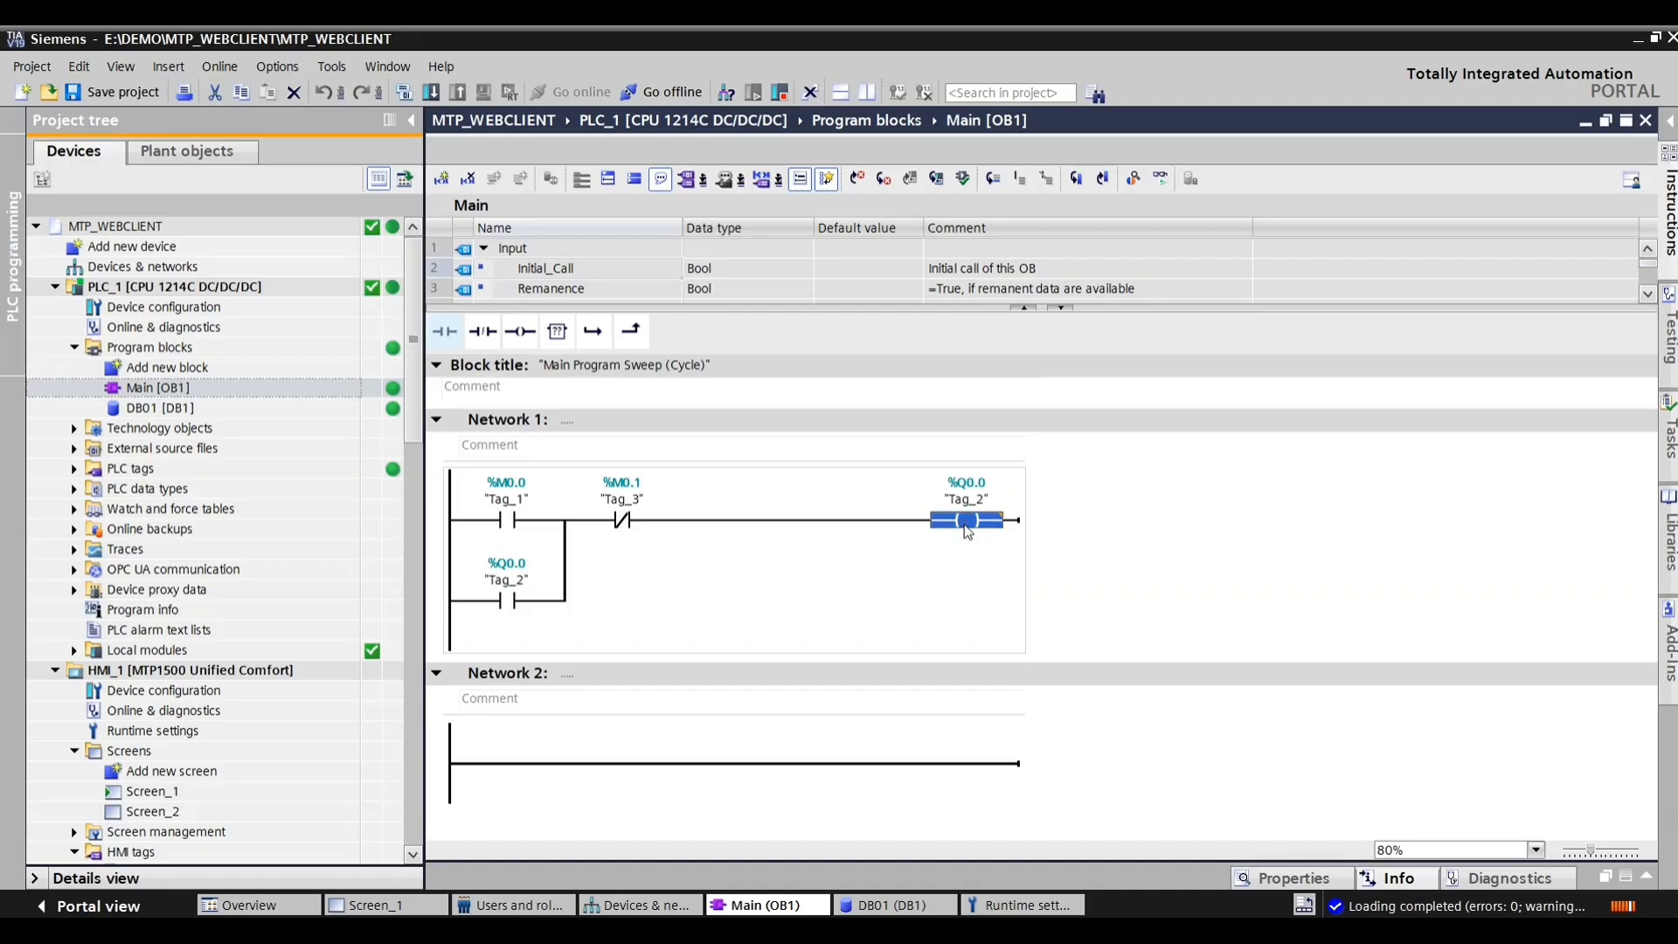
# Step: Examine the Tag_1 contact, the normally closed Tag_3 contact and the Tag_2 coil in Network 1 of Main [OB1]
pyautogui.click(530, 520)
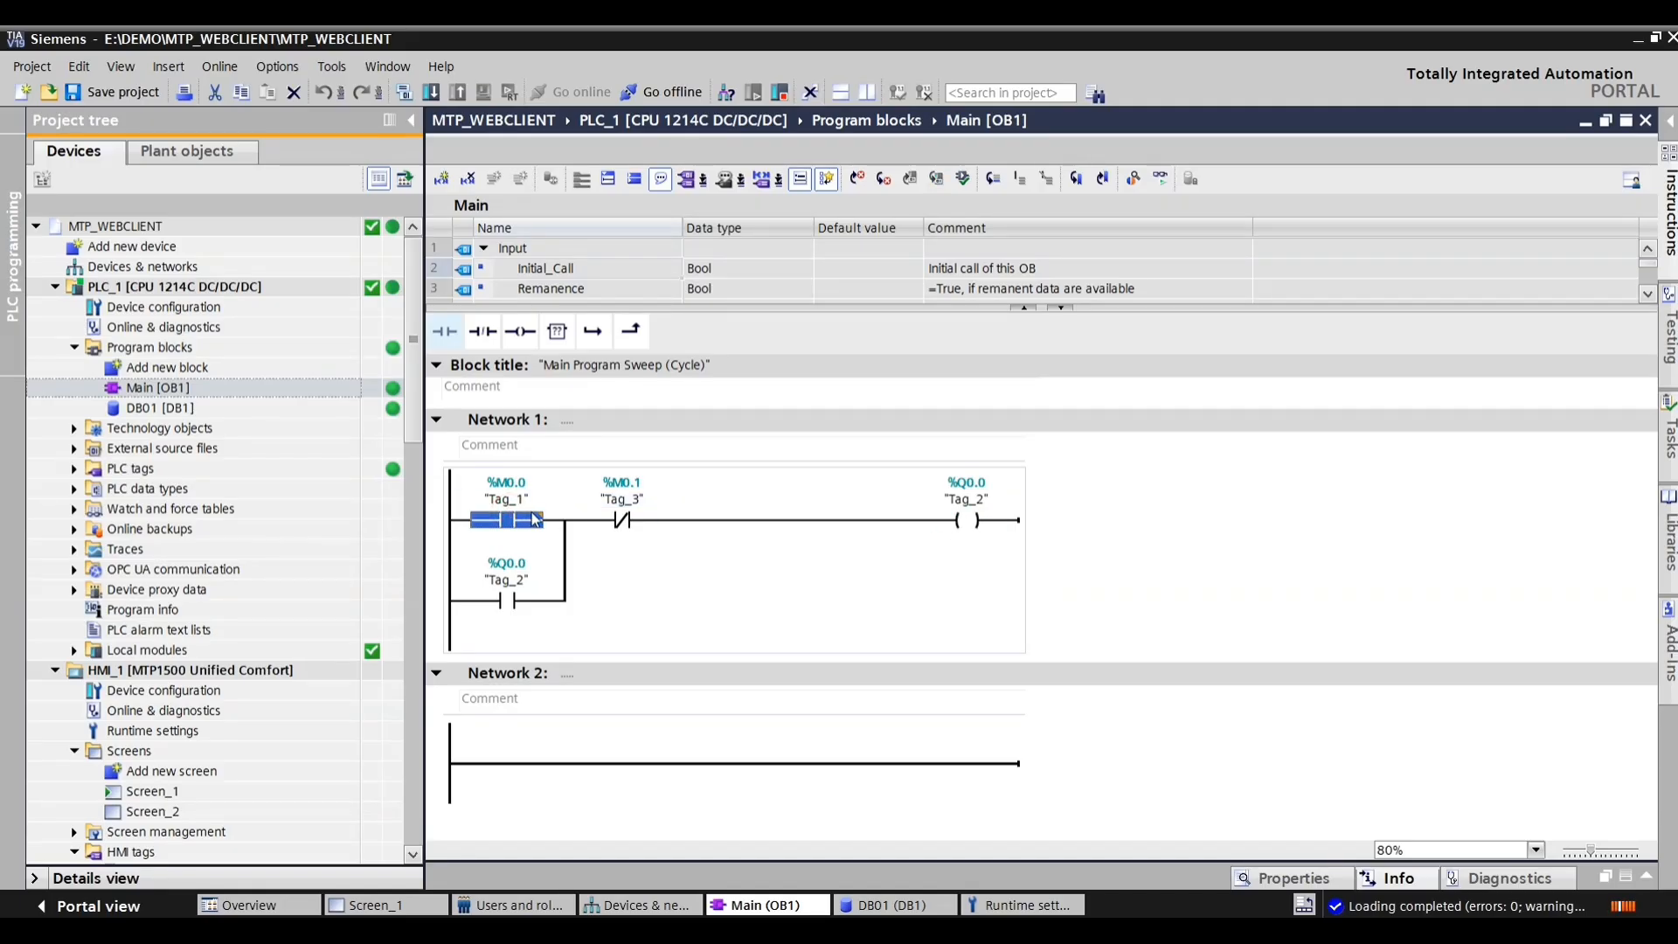
pyautogui.click(511, 501)
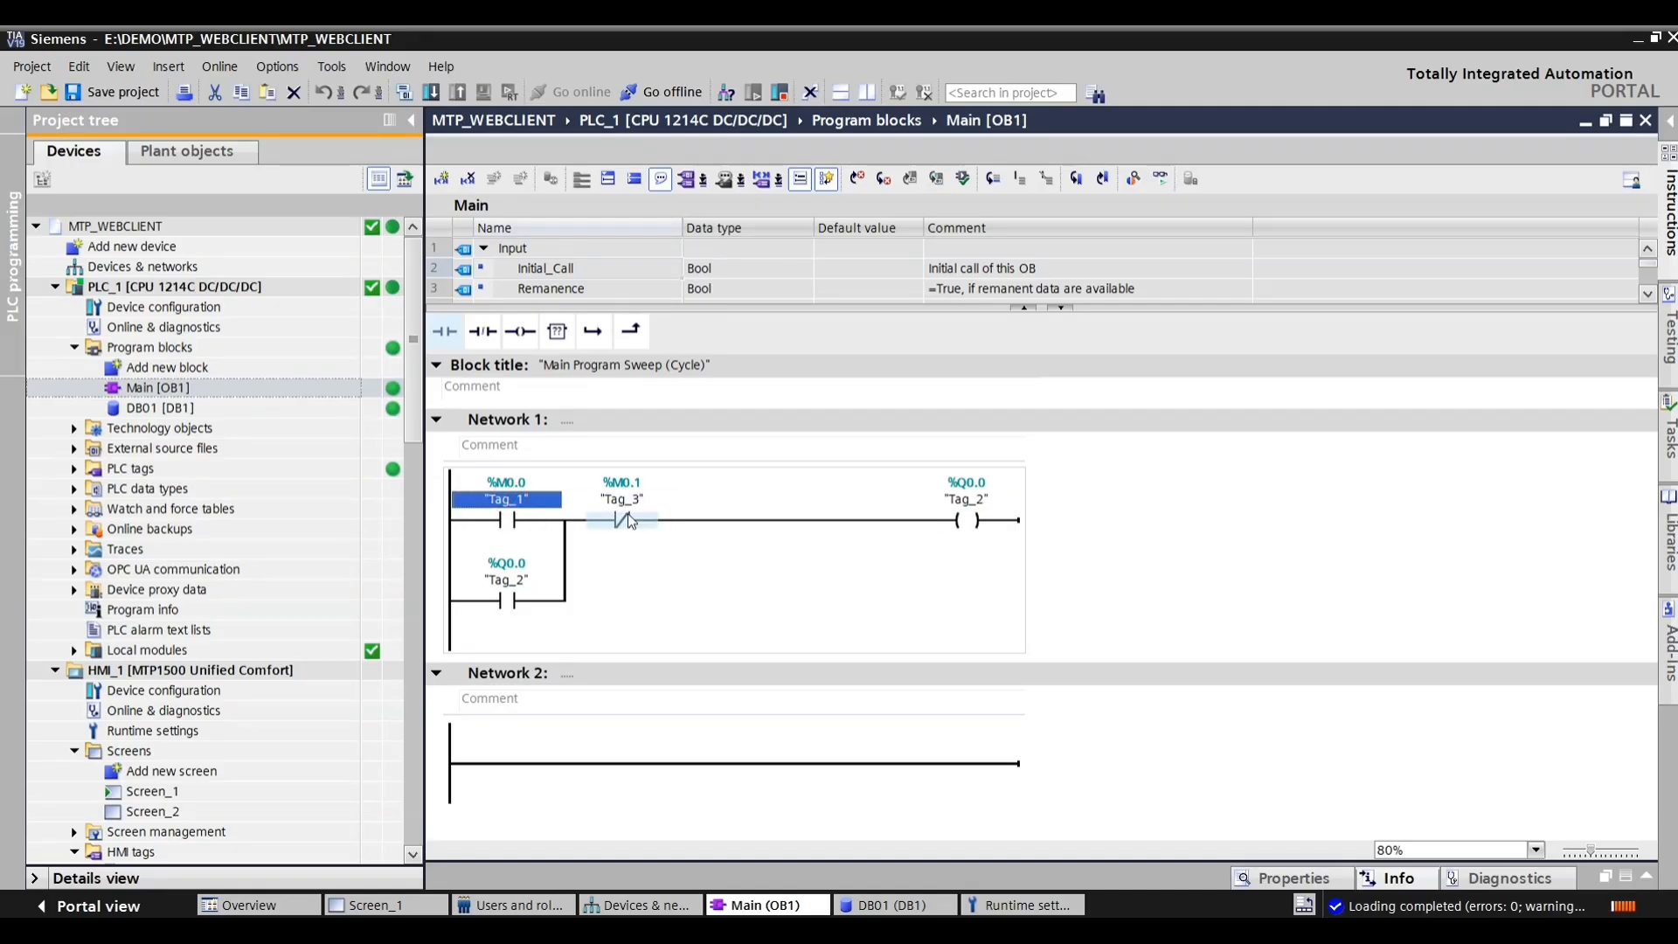
pyautogui.click(628, 521)
pyautogui.click(966, 520)
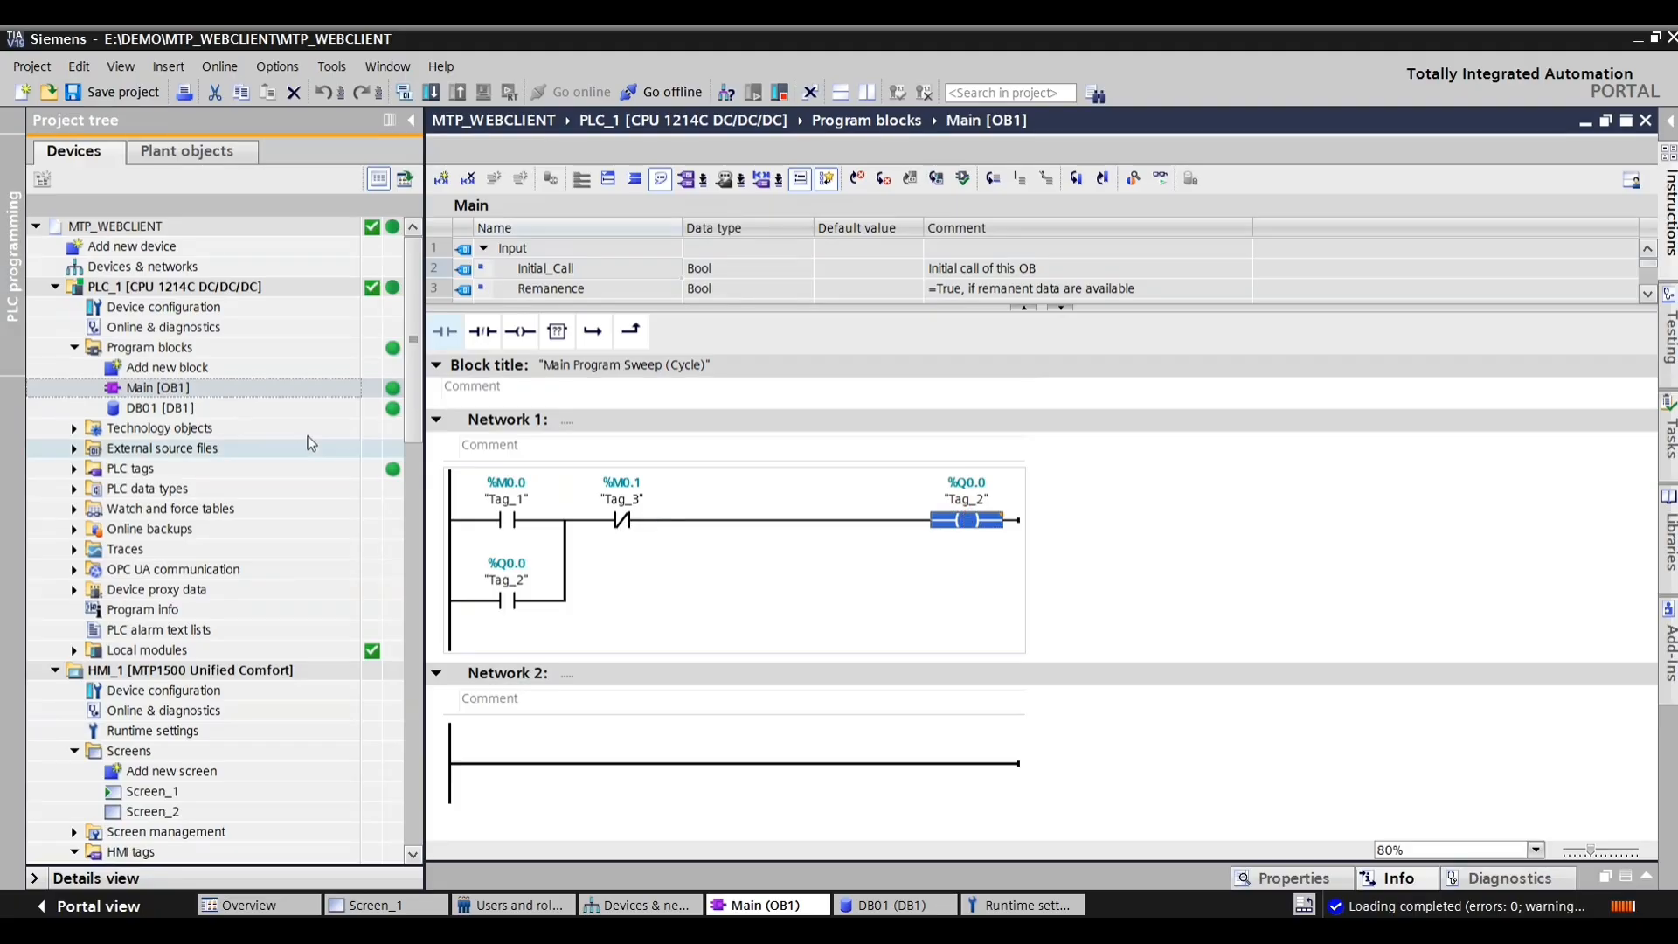
# Step: Open data block DB01 of PLC_1 and modify the monitor value of ABC to 55
pyautogui.click(191, 410)
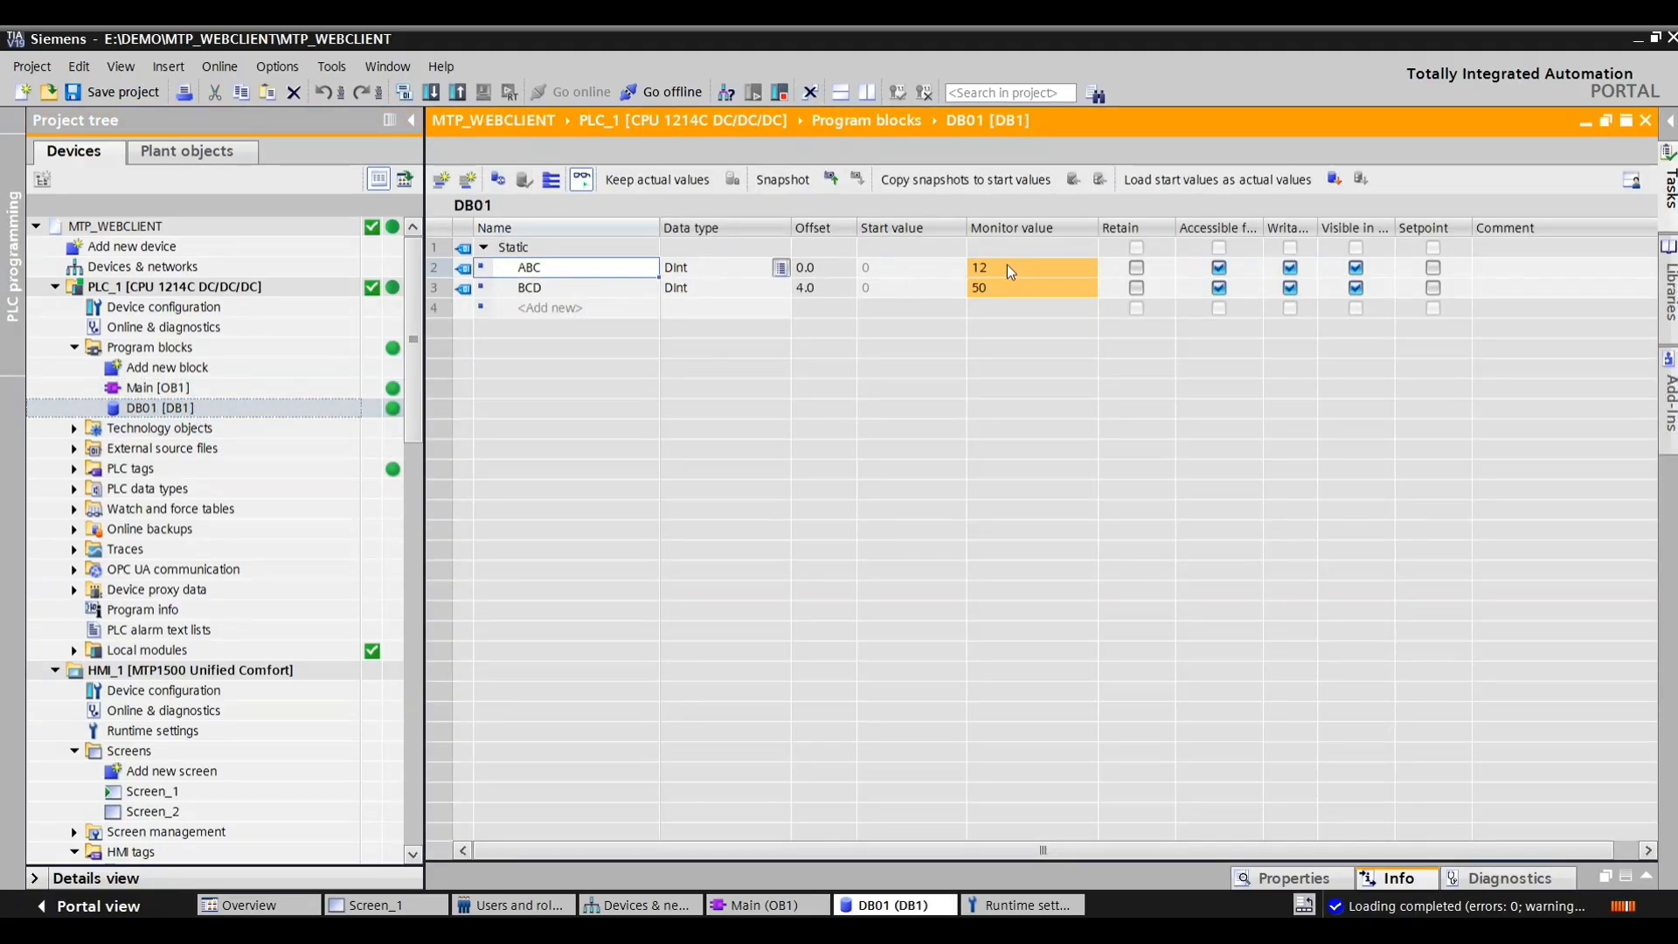
pyautogui.click(1007, 269)
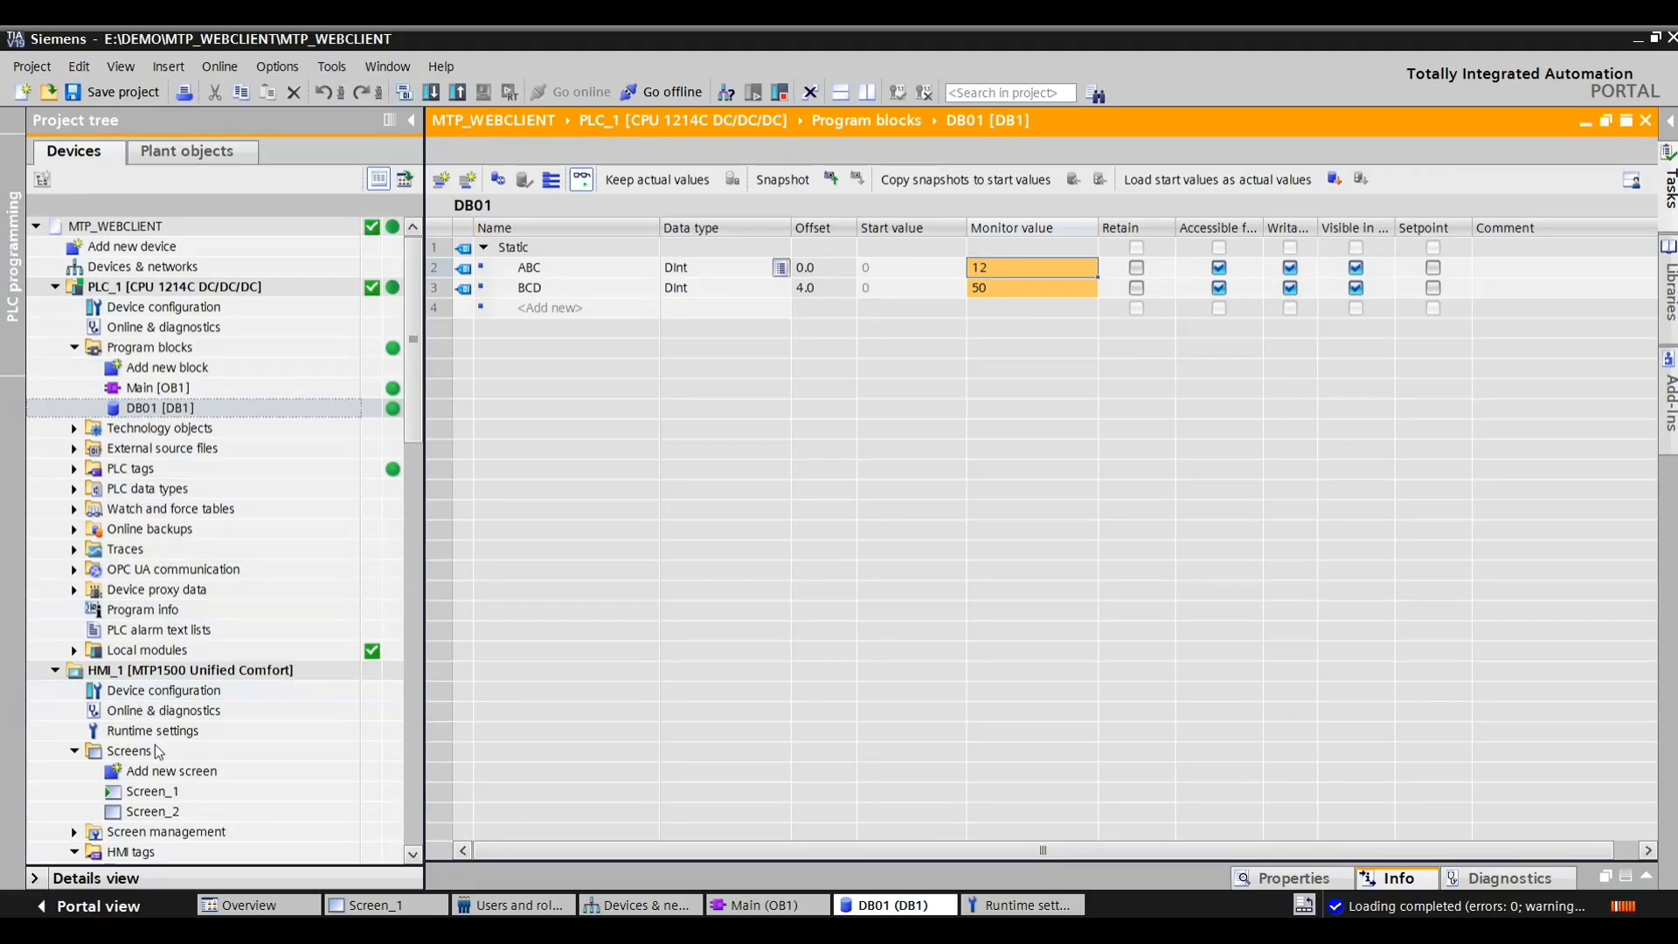
pyautogui.click(166, 811)
pyautogui.scroll(-4, 172, 802)
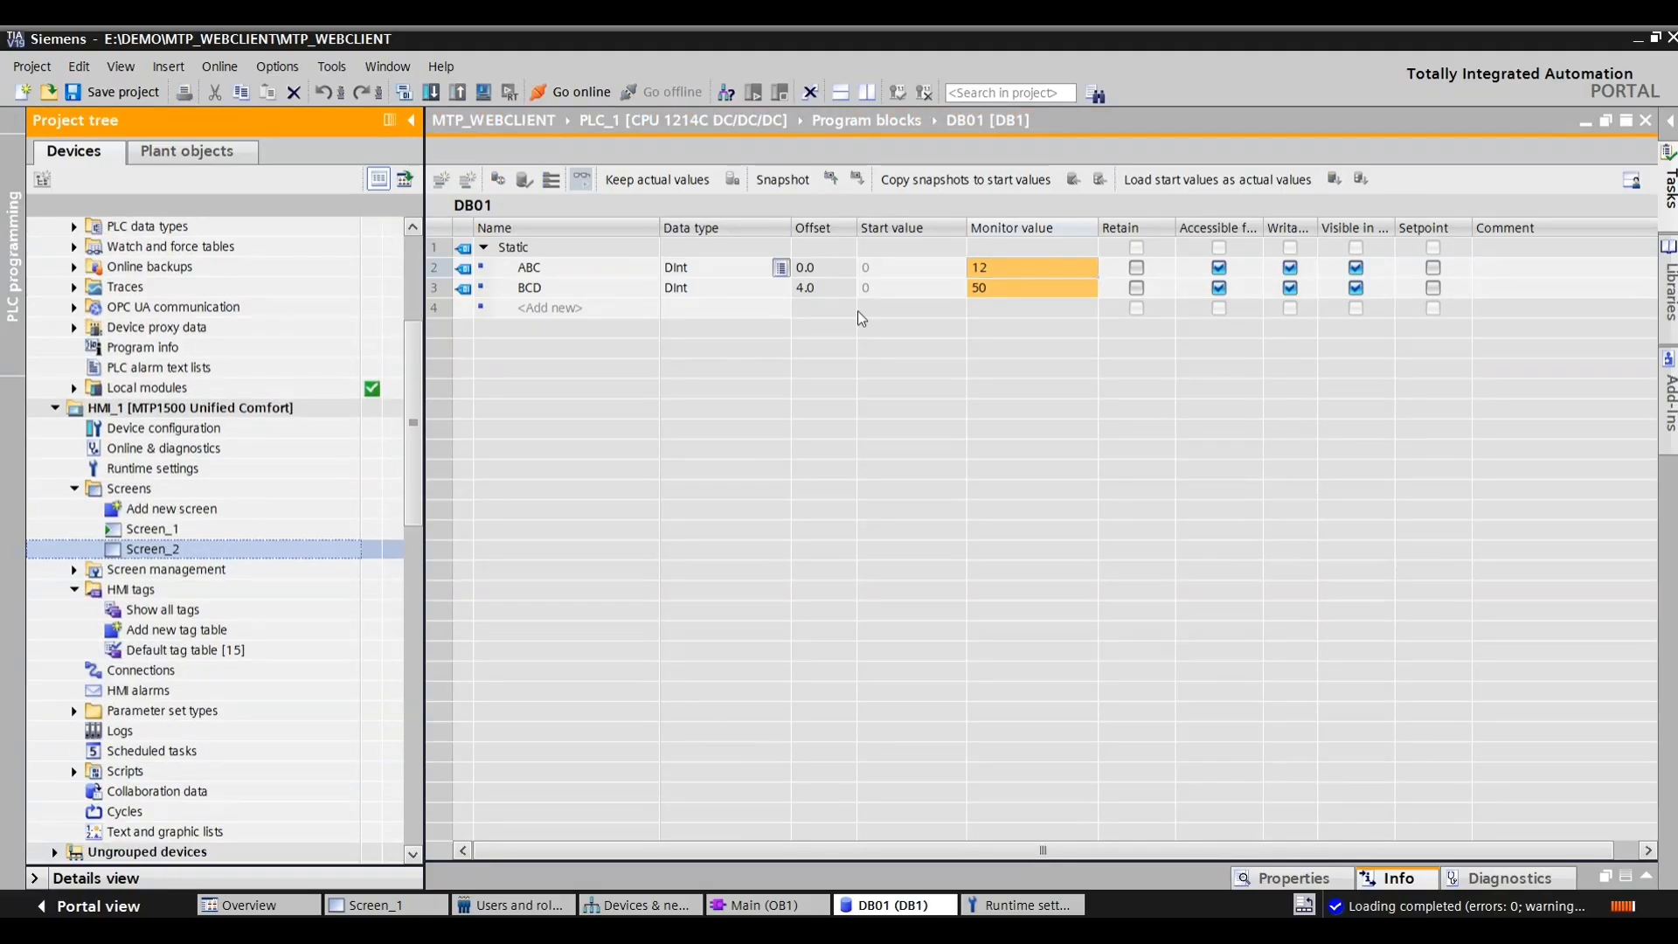
pyautogui.click(1014, 275)
pyautogui.hotkey('shift', 'F2')
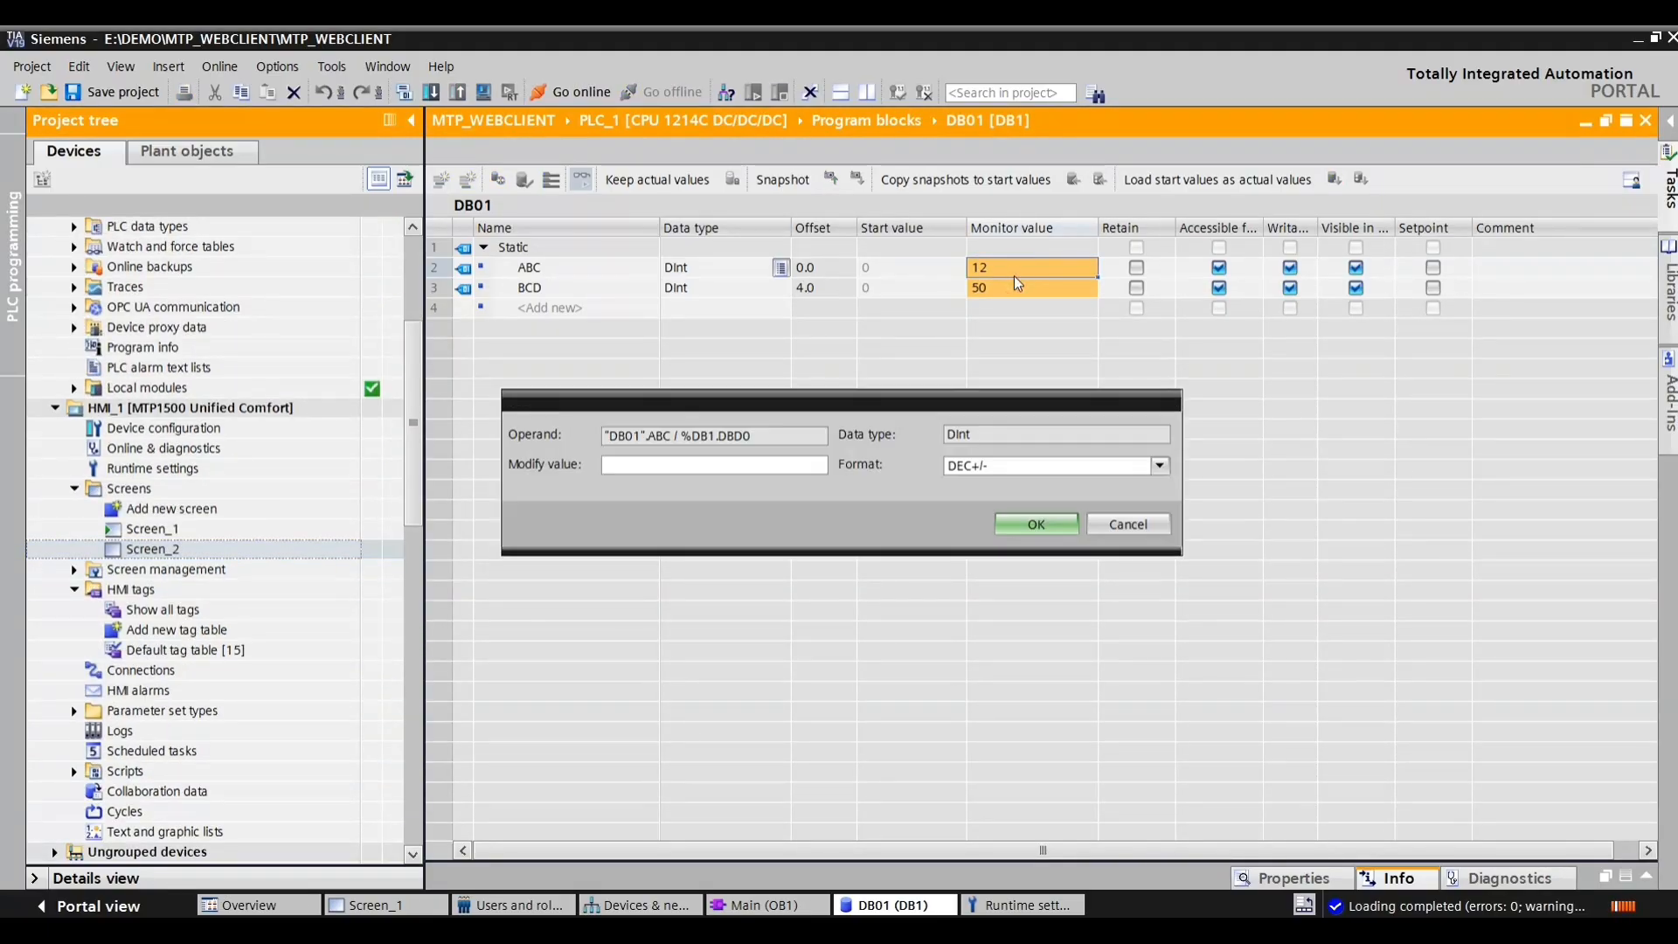
pyautogui.press('Return')
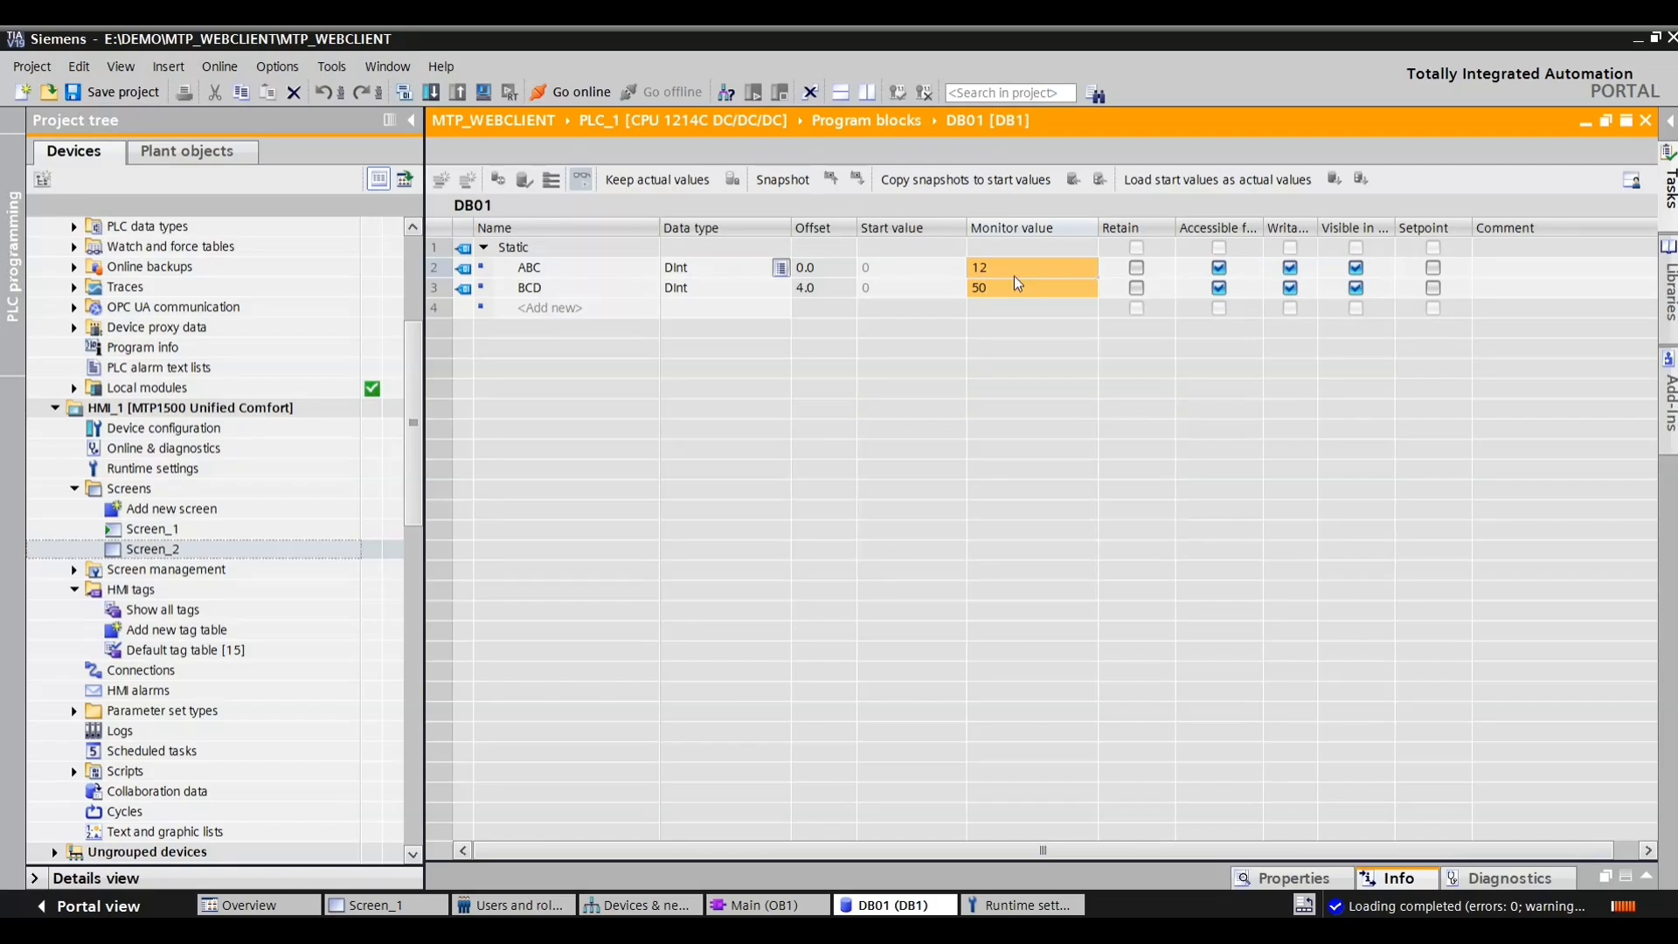
# Step: Modify the monitor value of BCD in DB01 to 120
pyautogui.click(1036, 294)
pyautogui.hotkey('shift', 'F2')
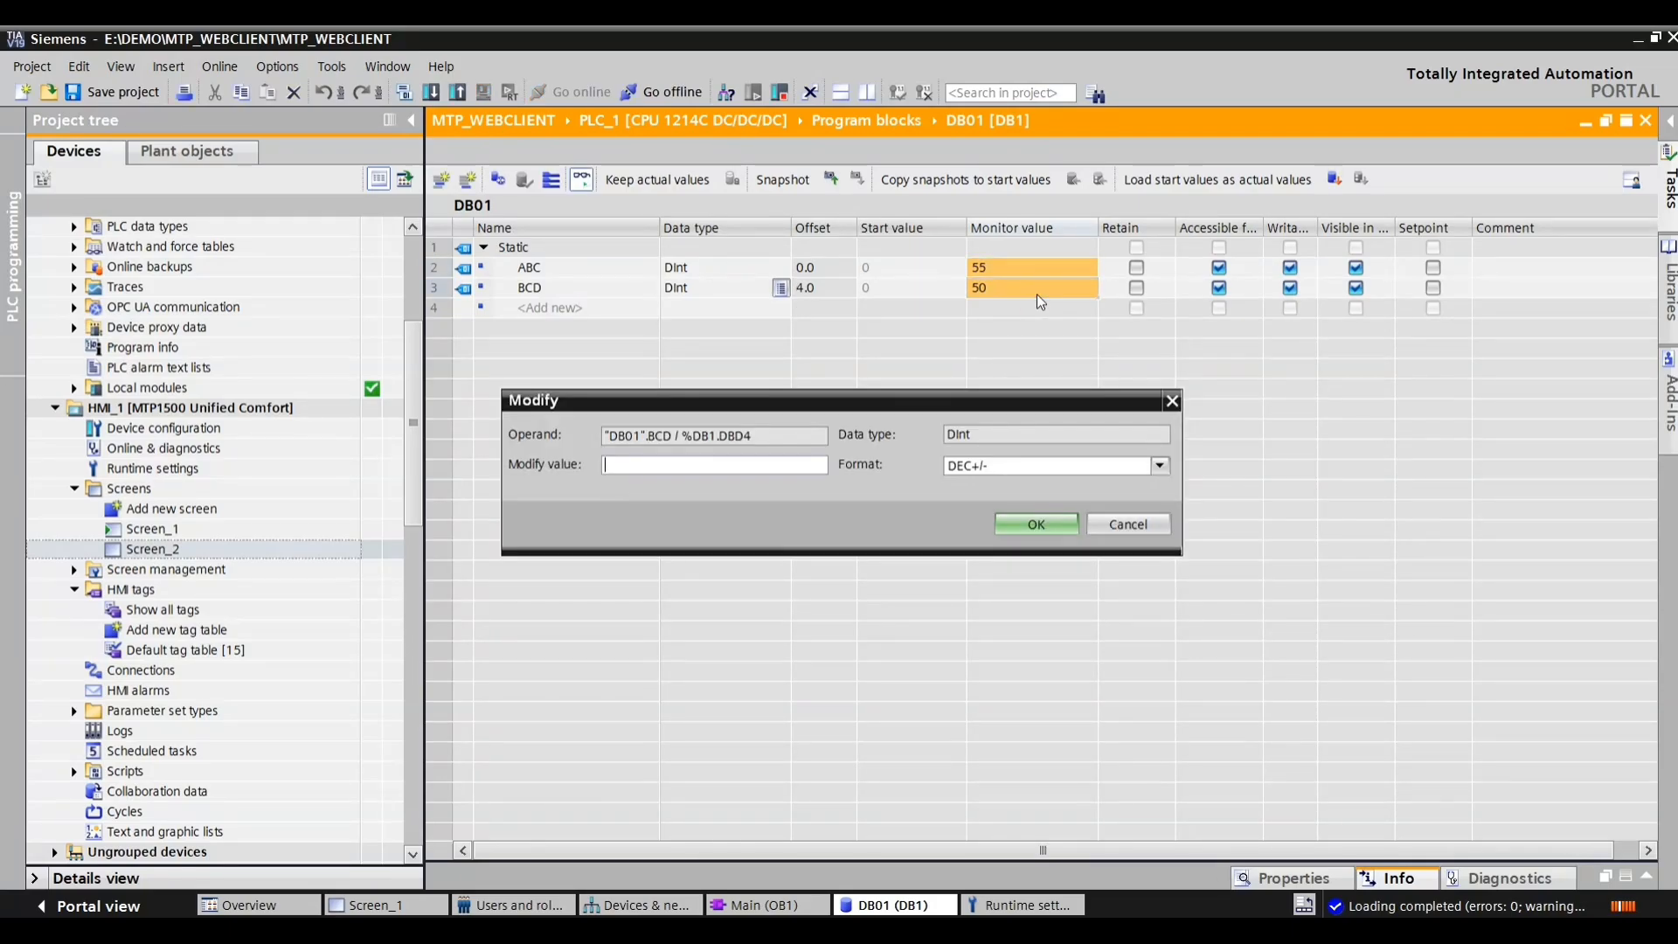
pyautogui.write('120')
pyautogui.press('Return')
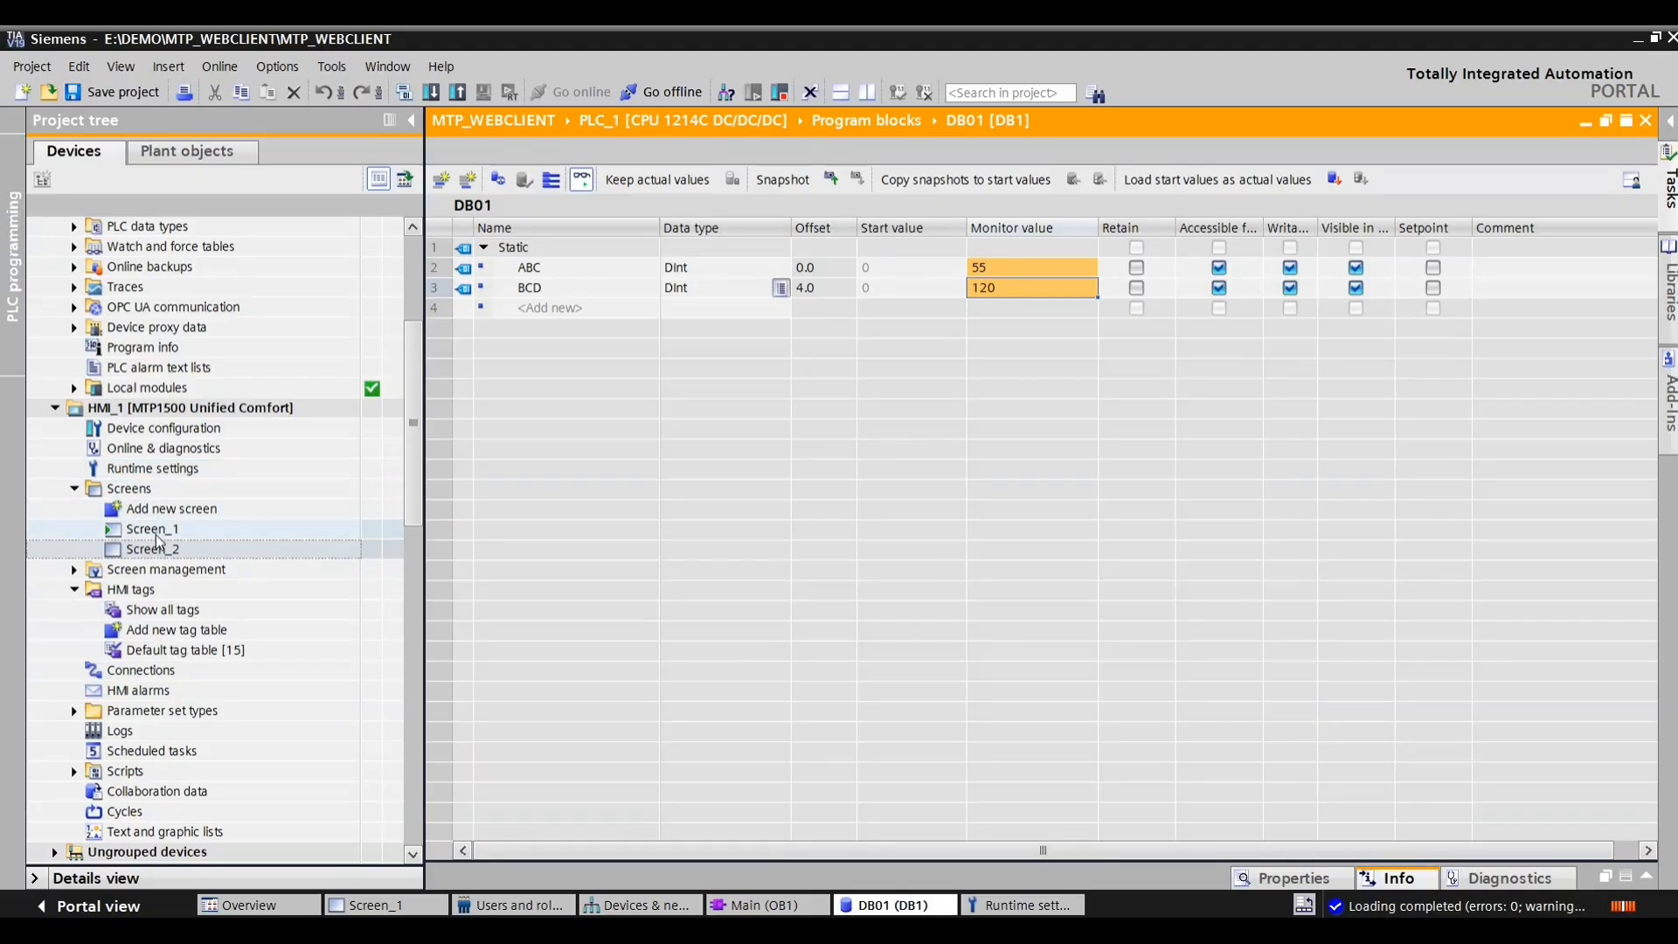
# Step: Open the device configuration of HMI_1 and check the IP address of its PROFINET interface X1
pyautogui.click(180, 429)
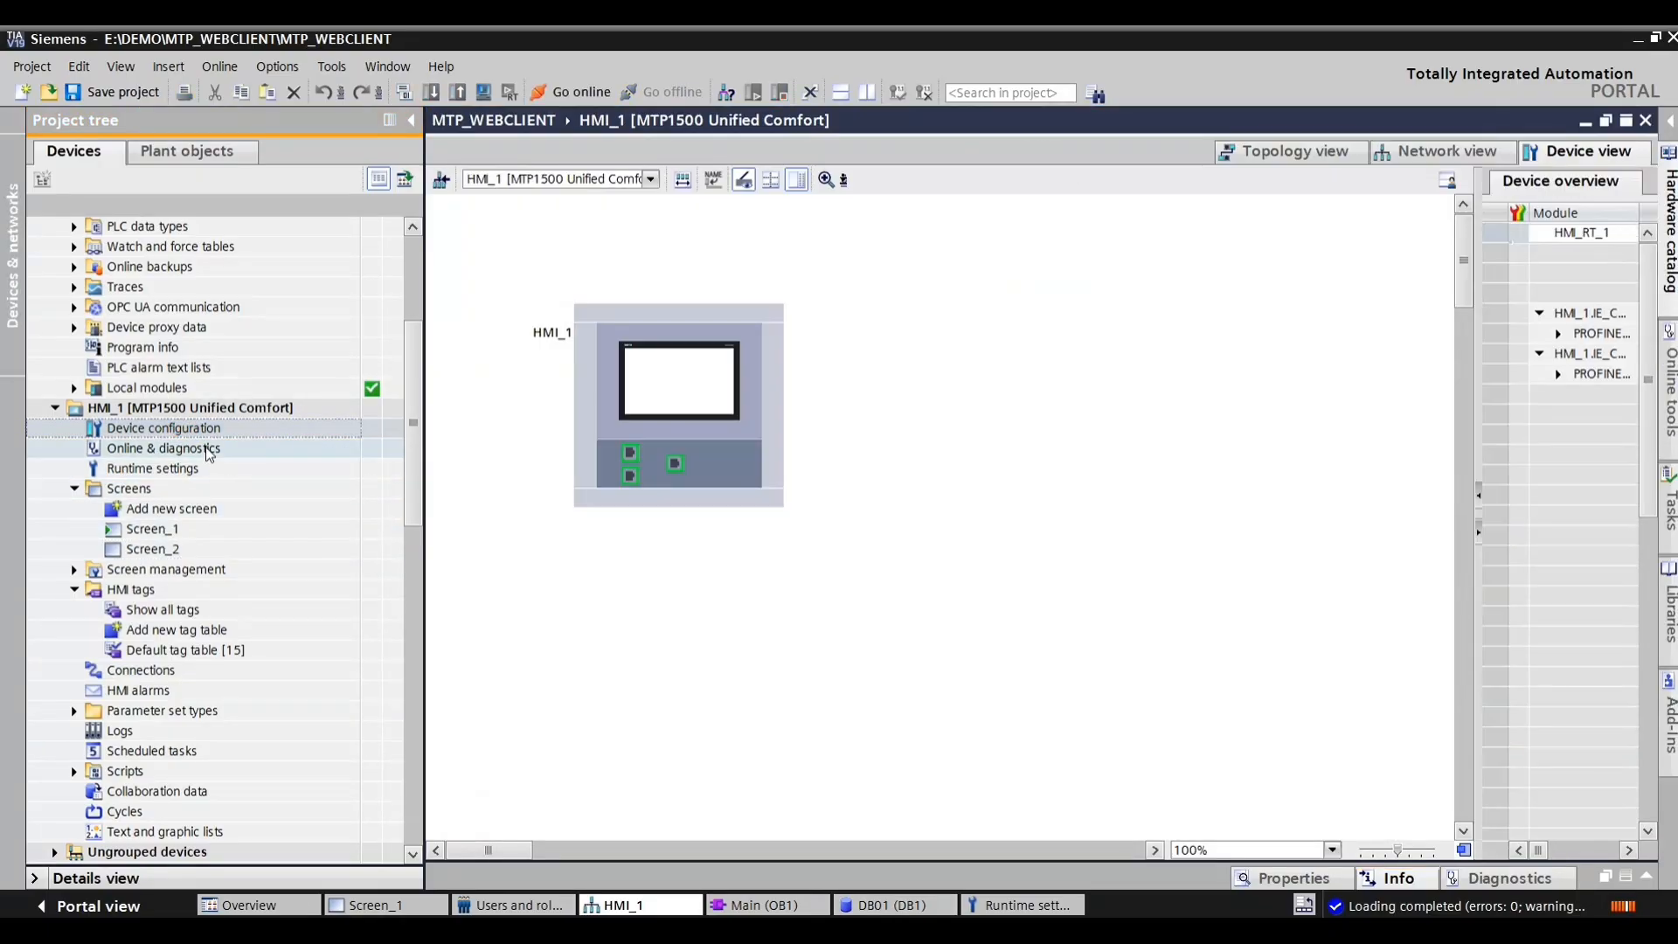
pyautogui.click(619, 497)
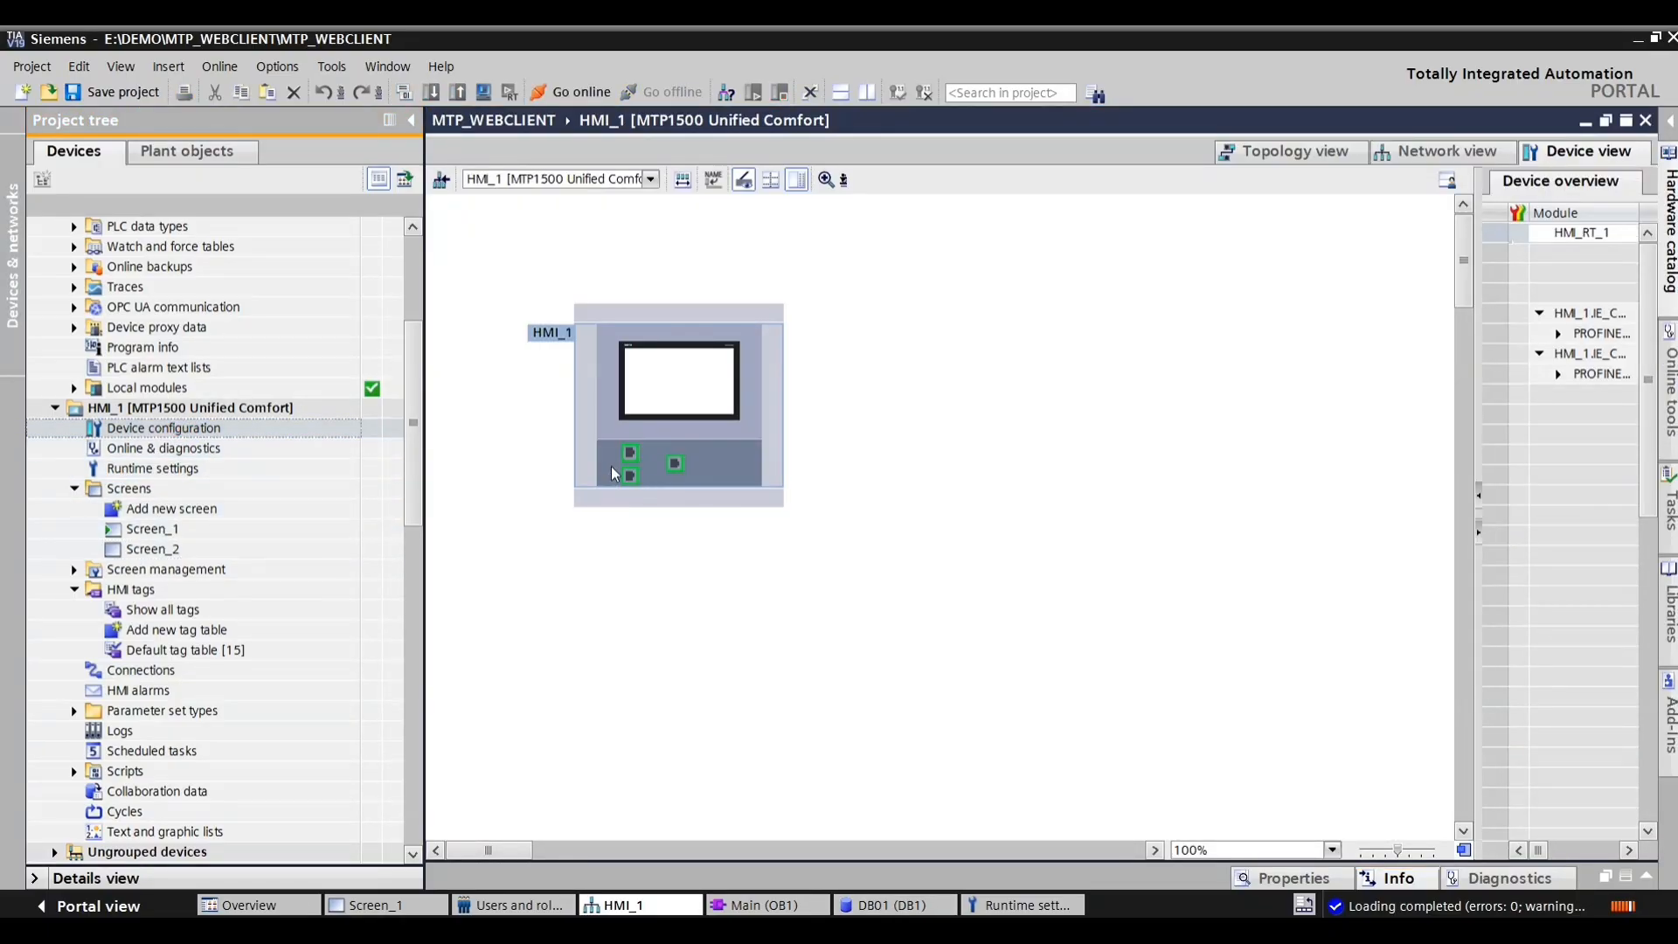
pyautogui.click(622, 473)
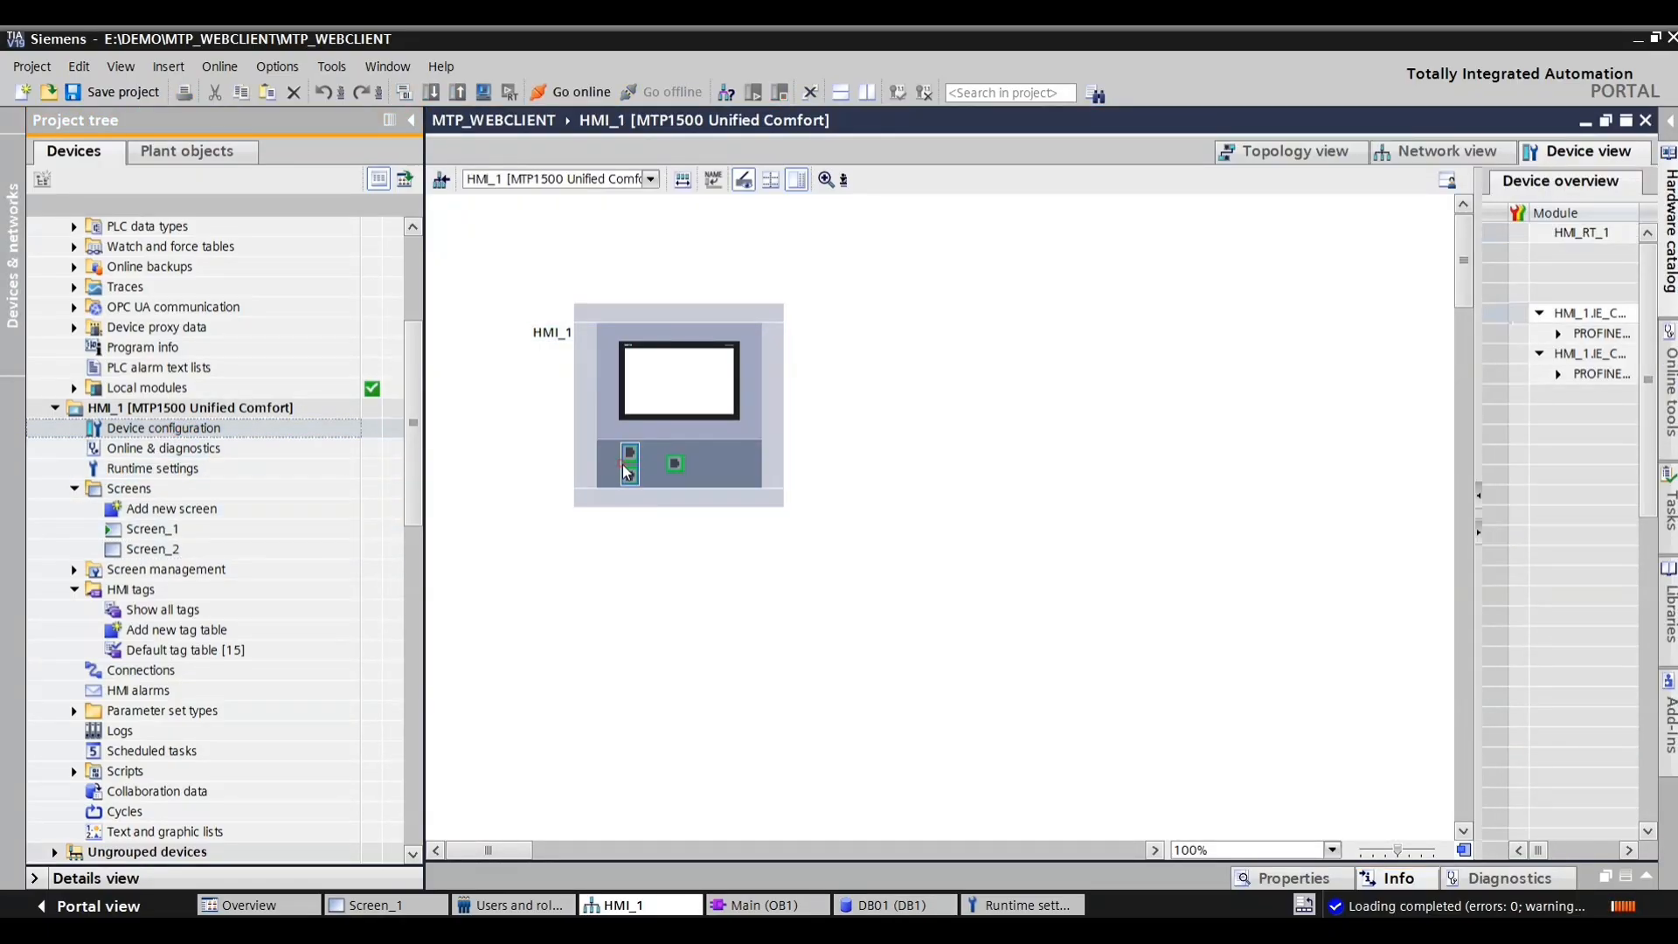
pyautogui.click(1272, 879)
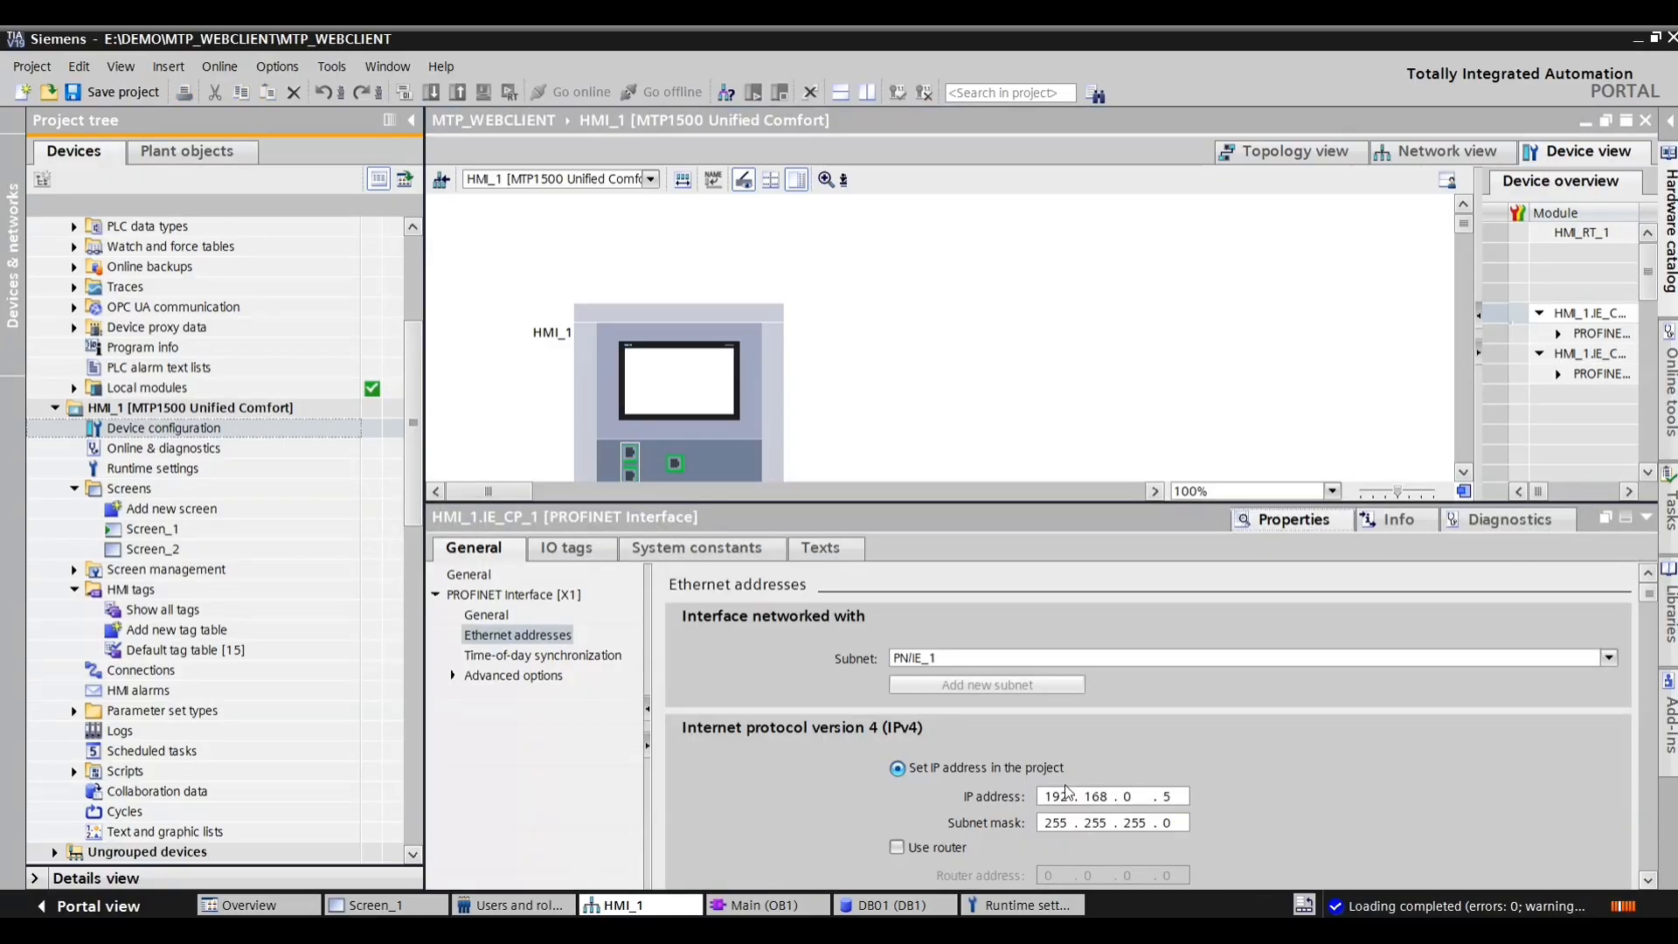
pyautogui.click(1170, 796)
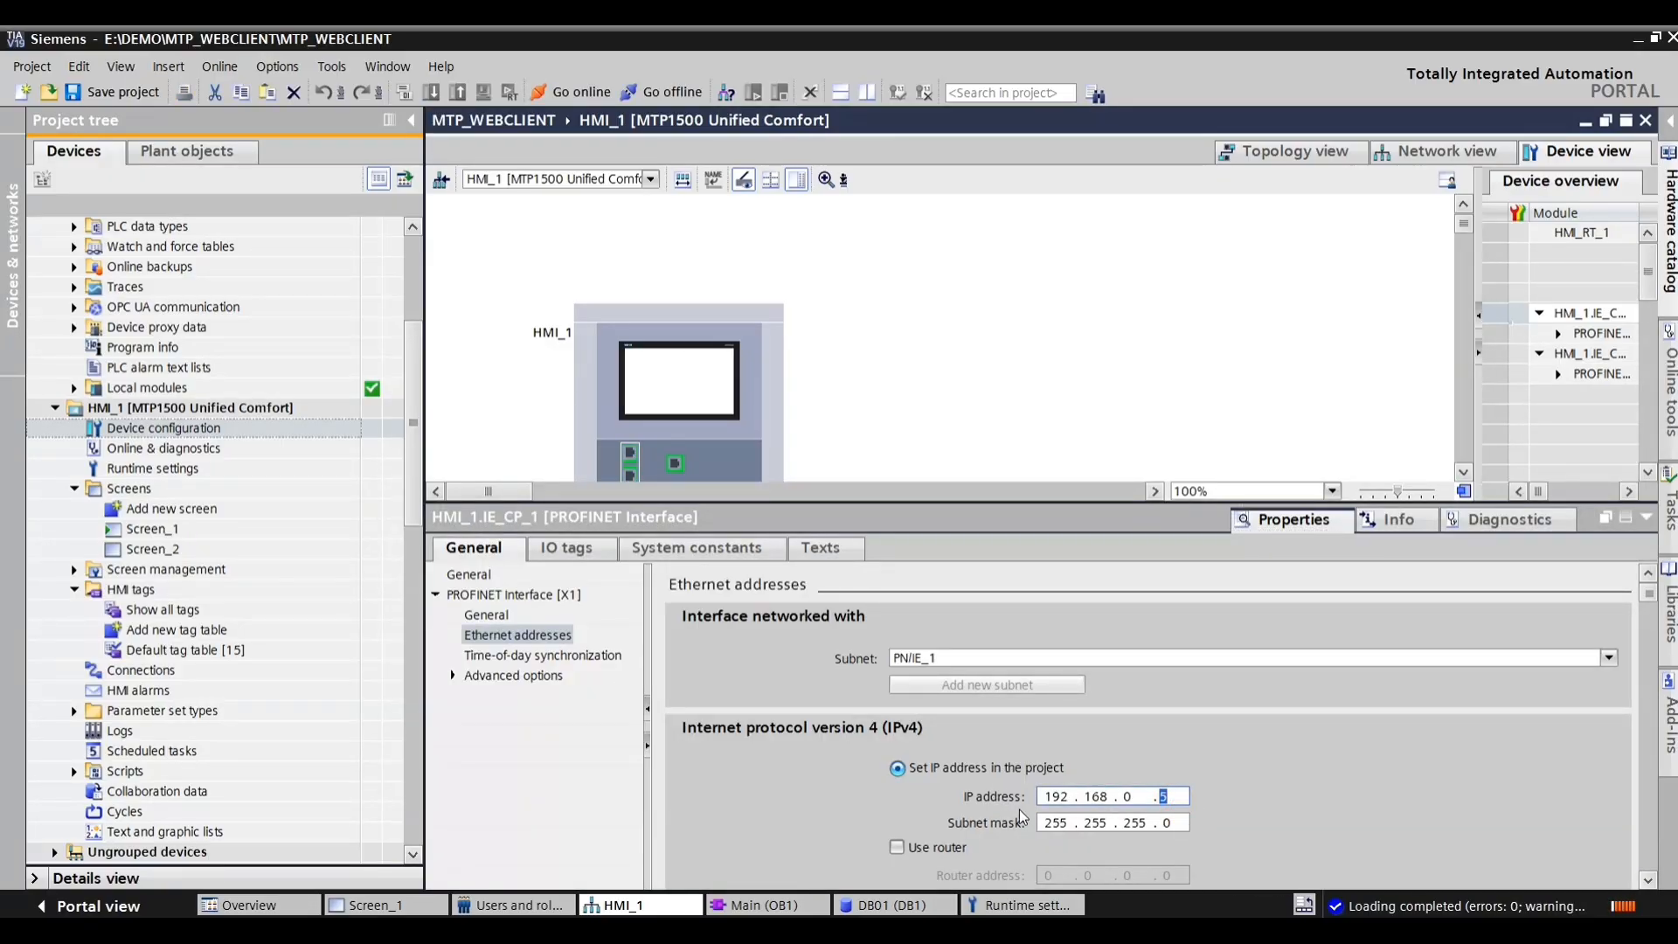
# Step: Check the web access option in the Web client runtime settings of HMI_1 and collapse the inspector window
pyautogui.click(241, 468)
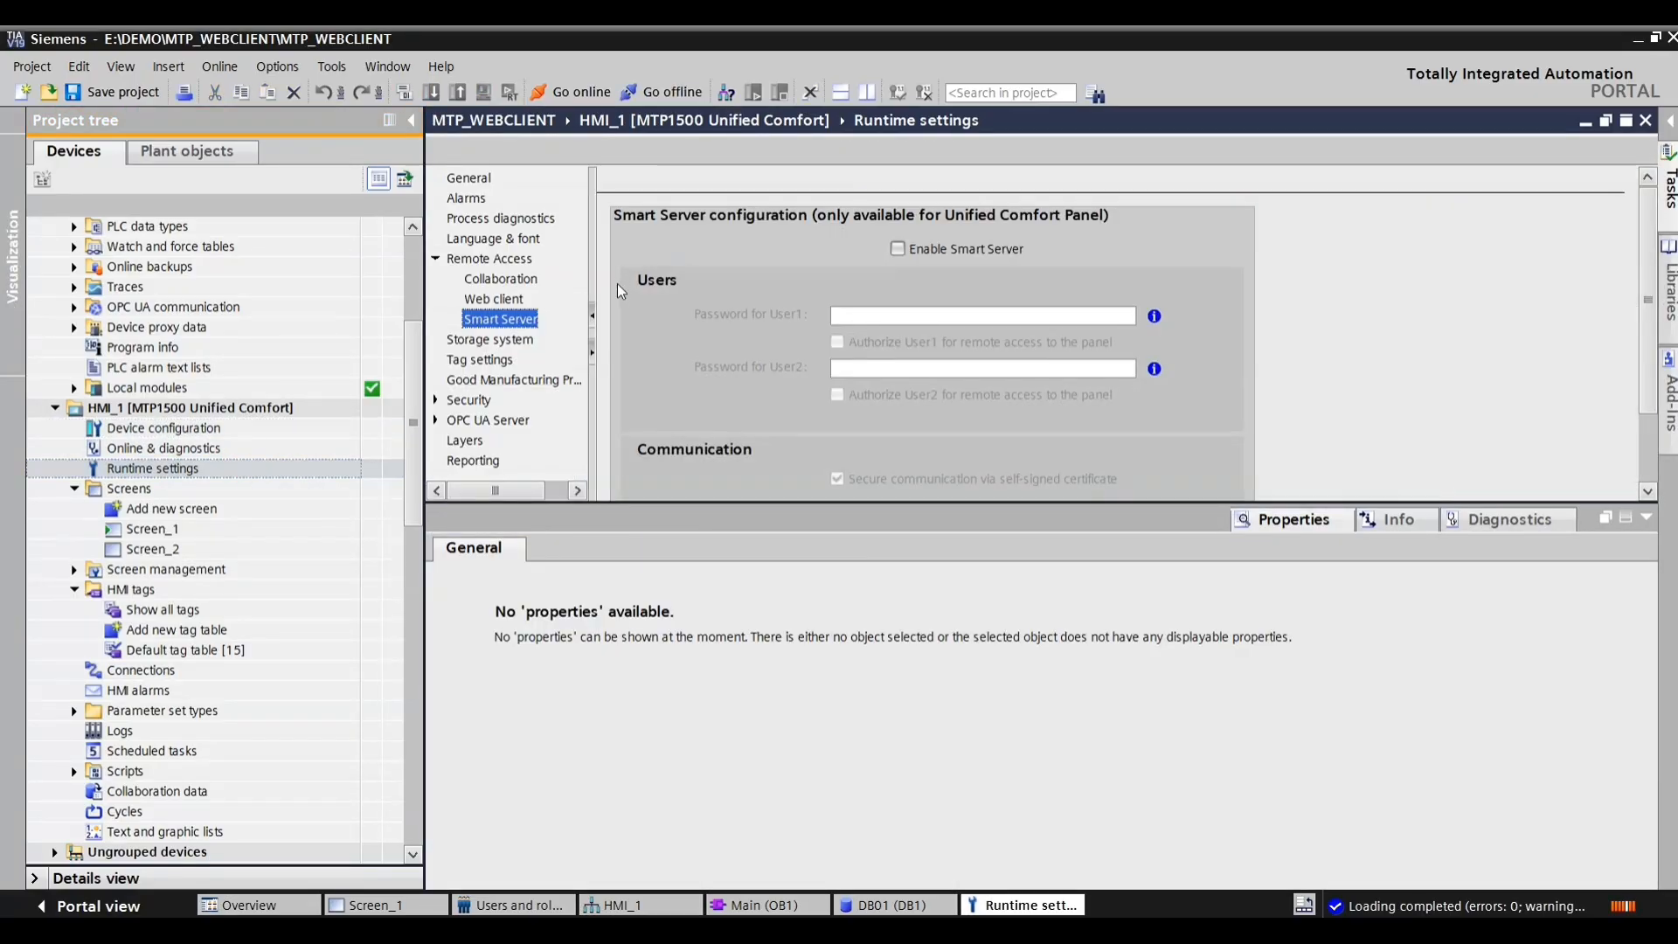
pyautogui.click(492, 300)
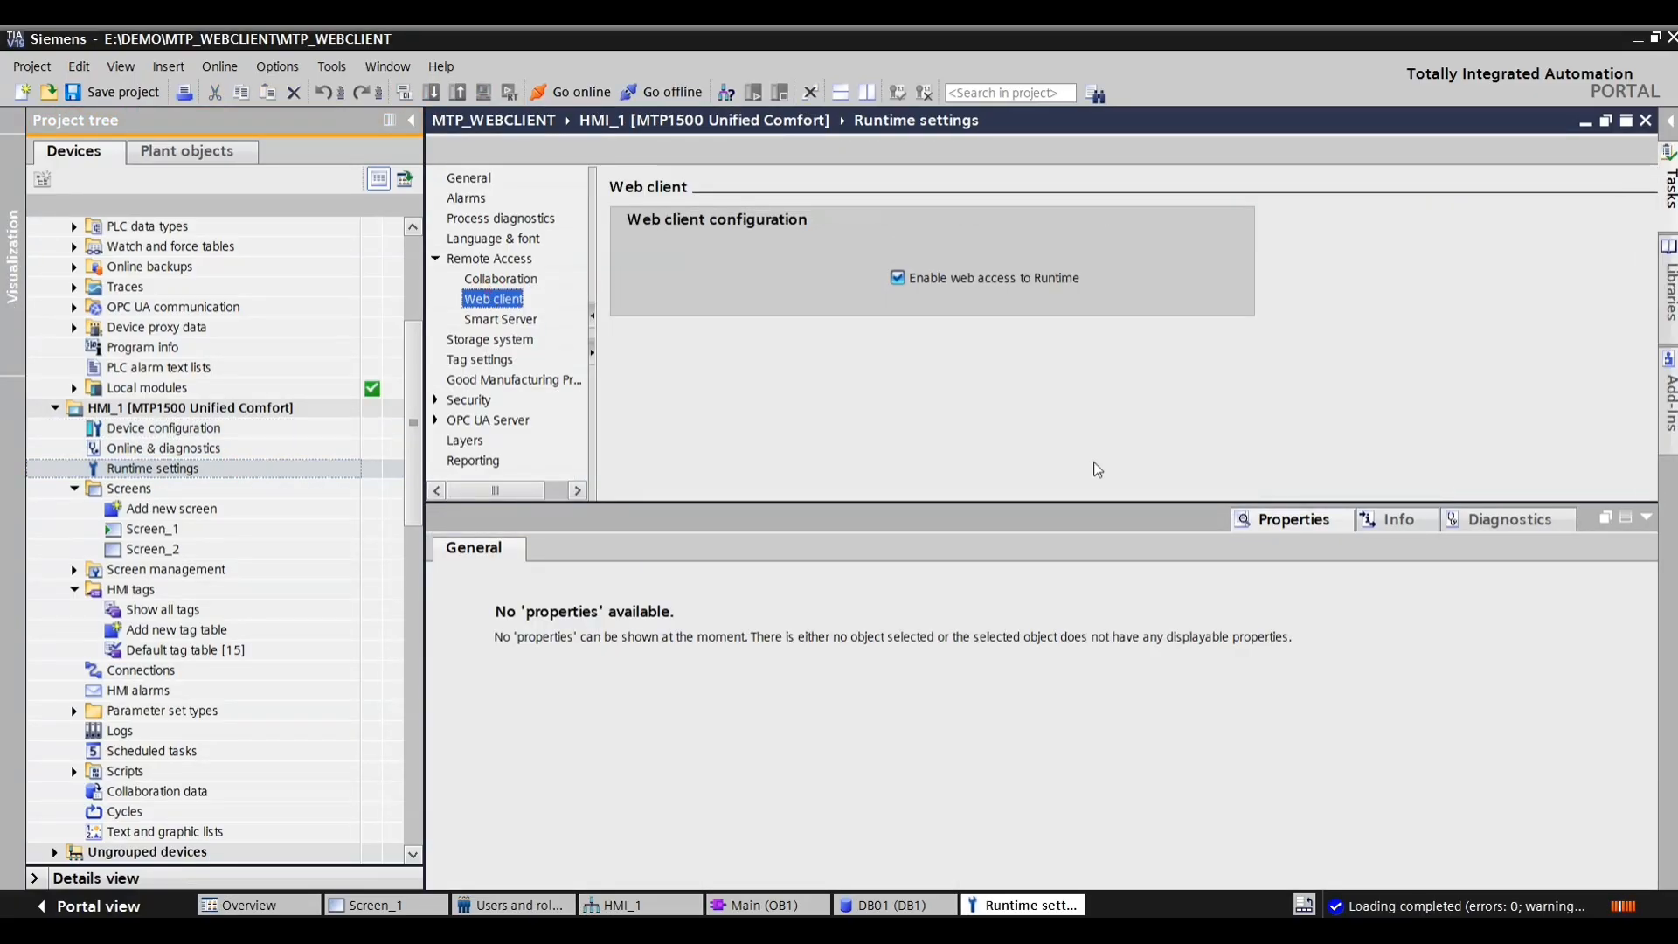
pyautogui.click(1647, 518)
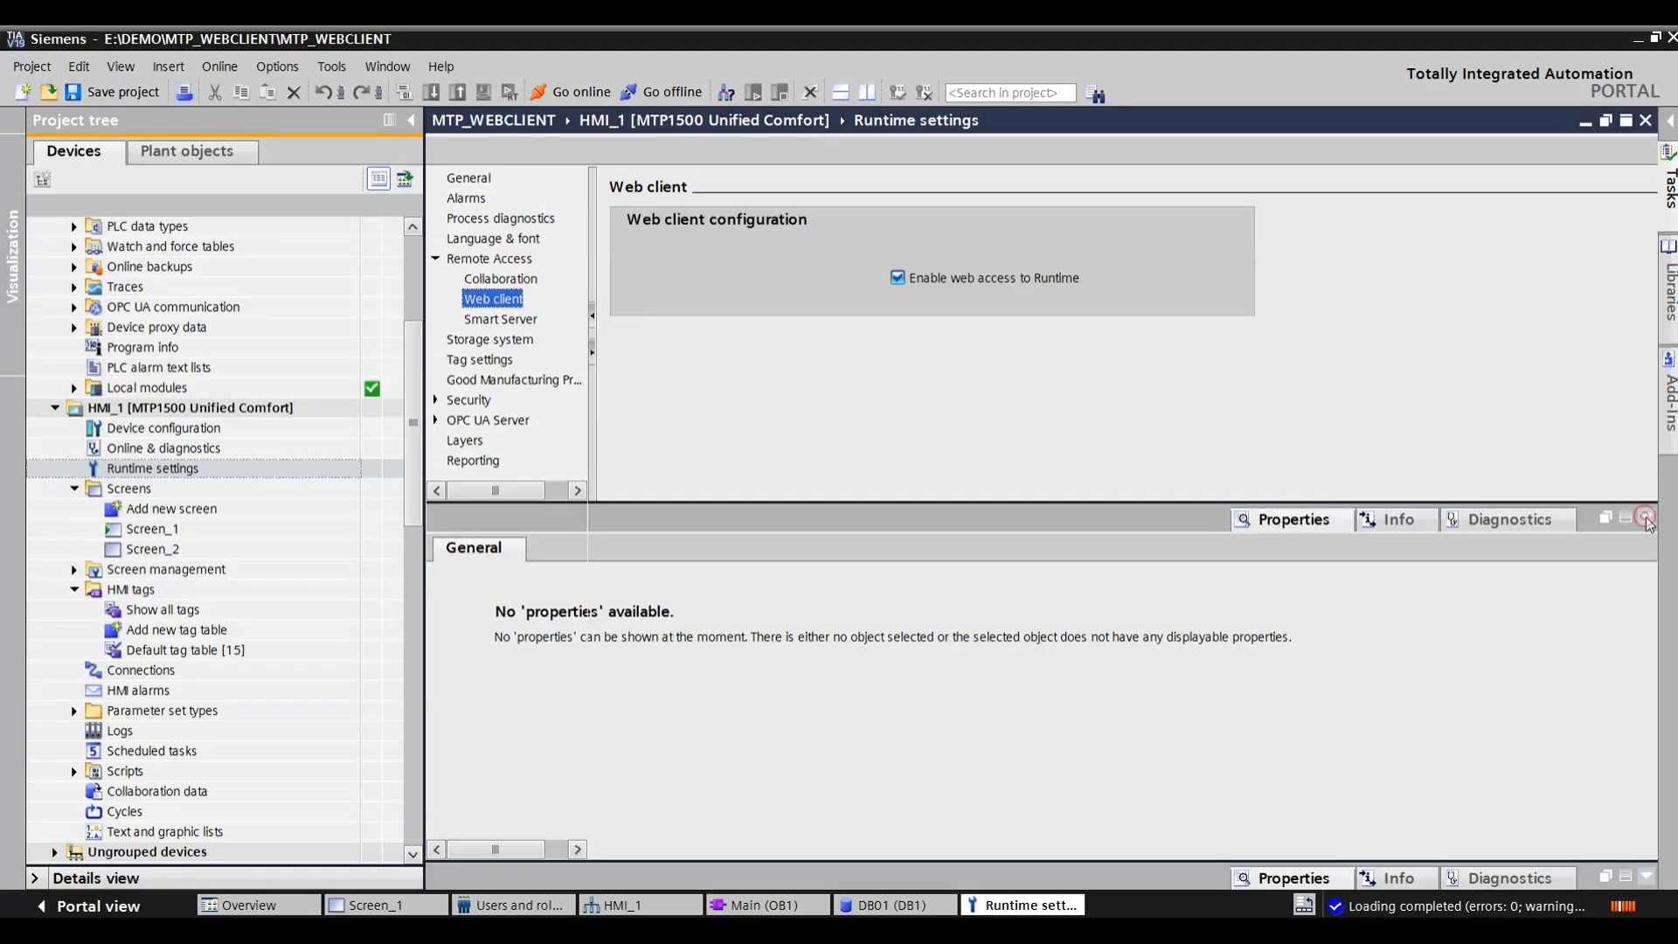
pyautogui.hotkey('alt', 'Tab')
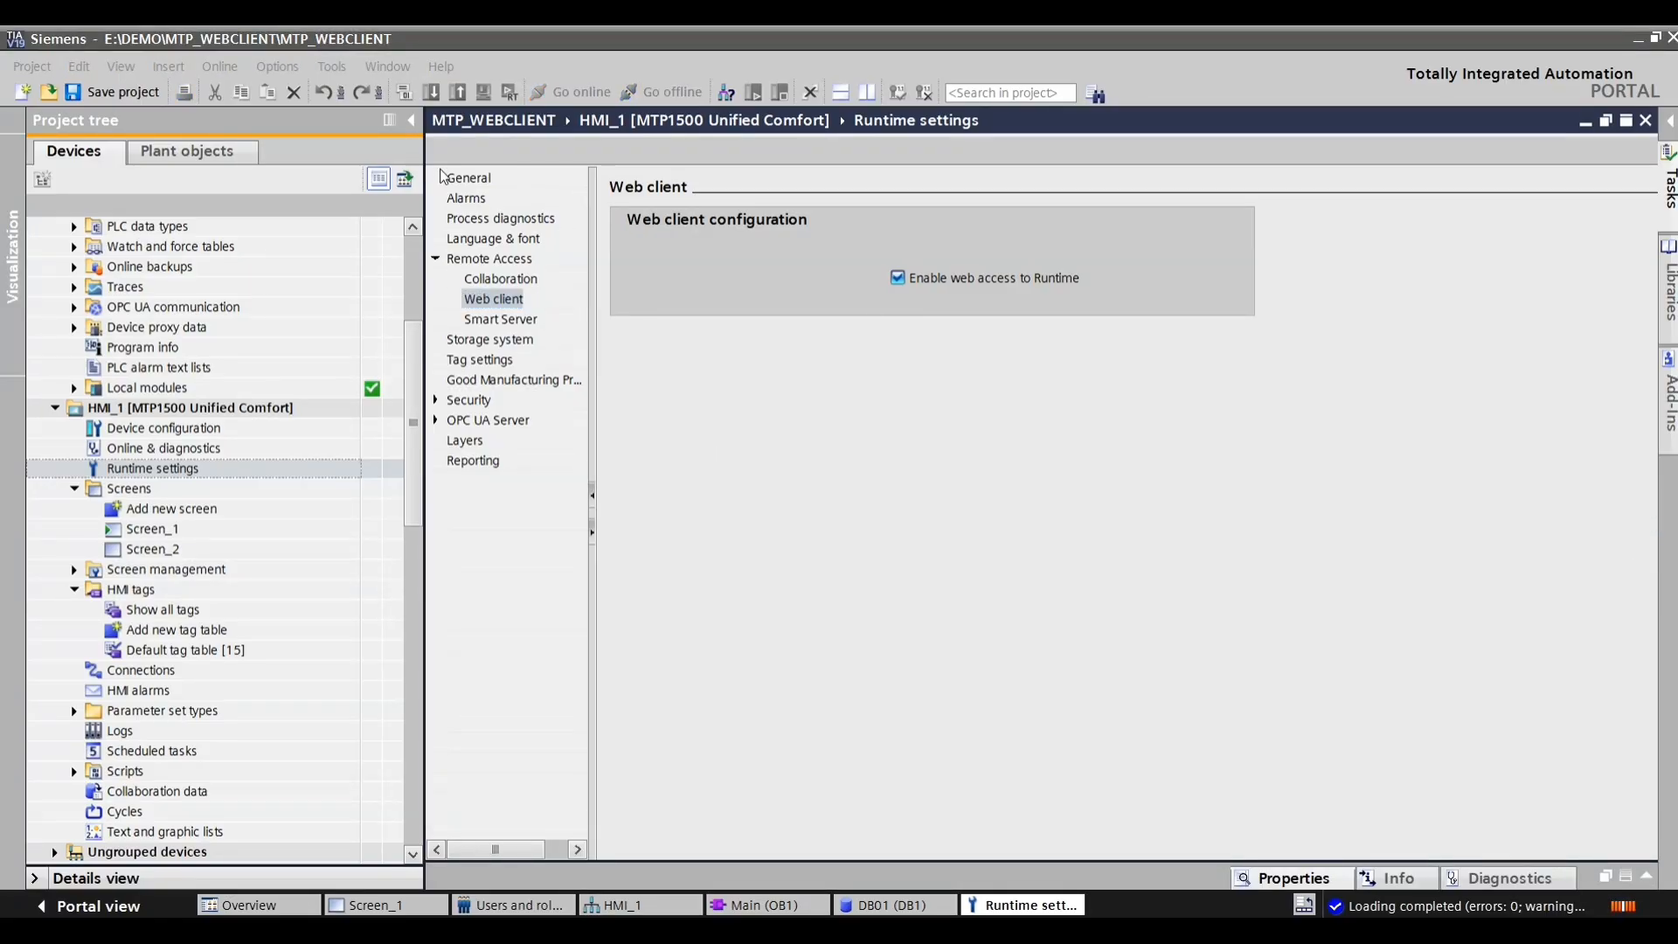
pyautogui.click(211, 473)
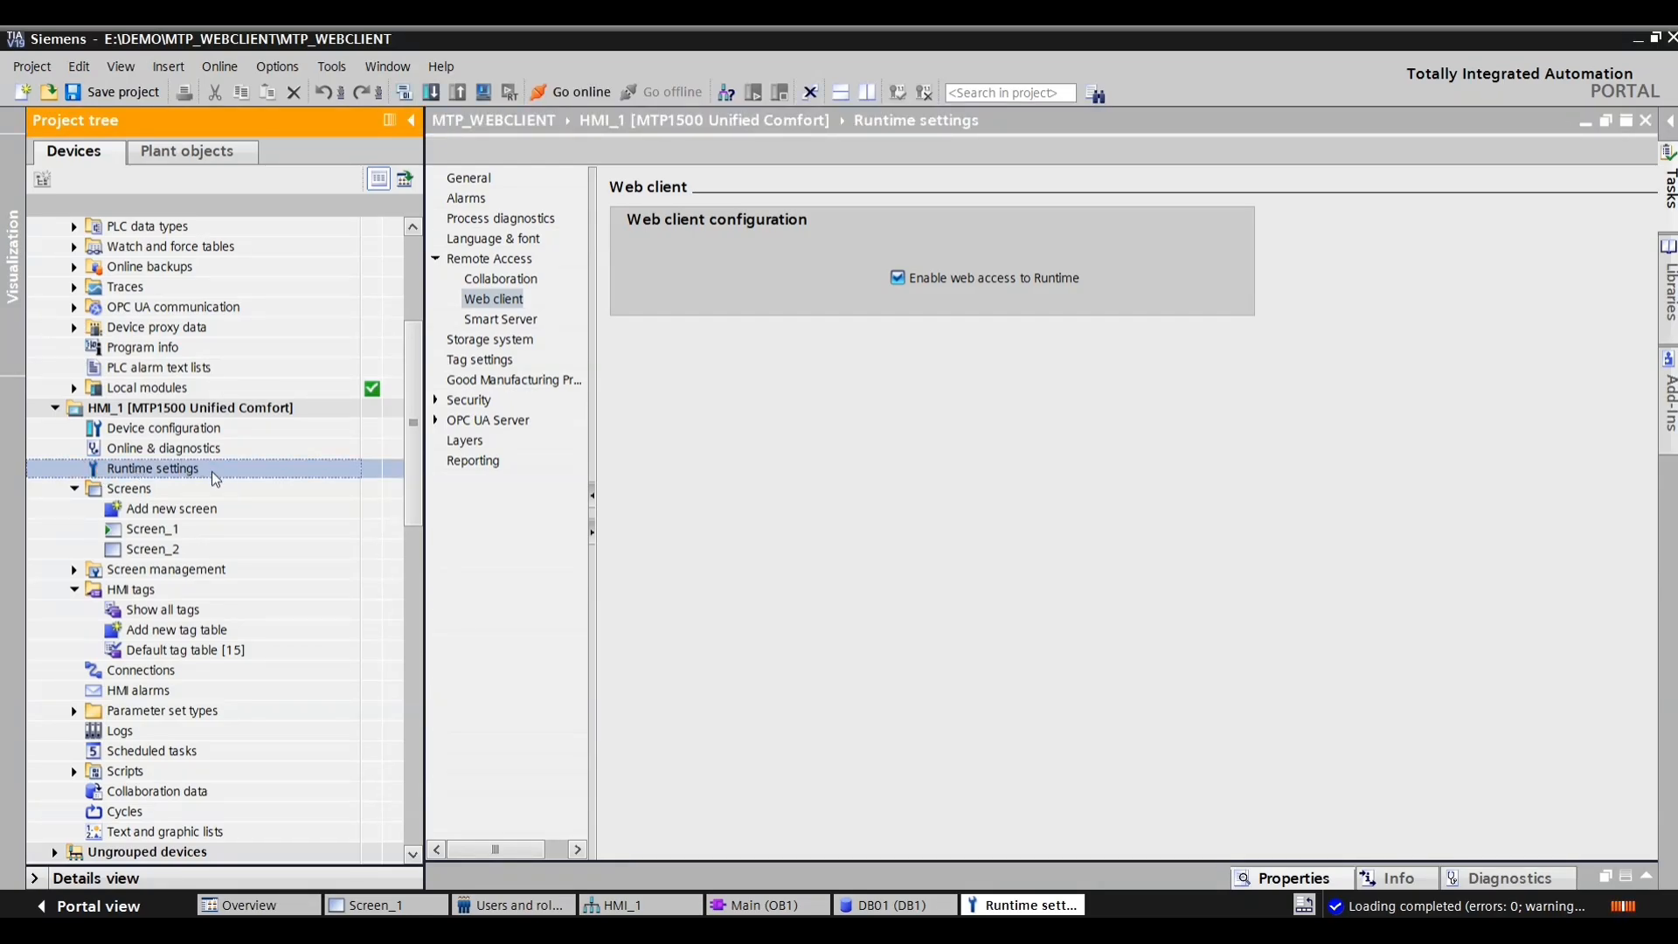
pyautogui.moveTo(1207, 930)
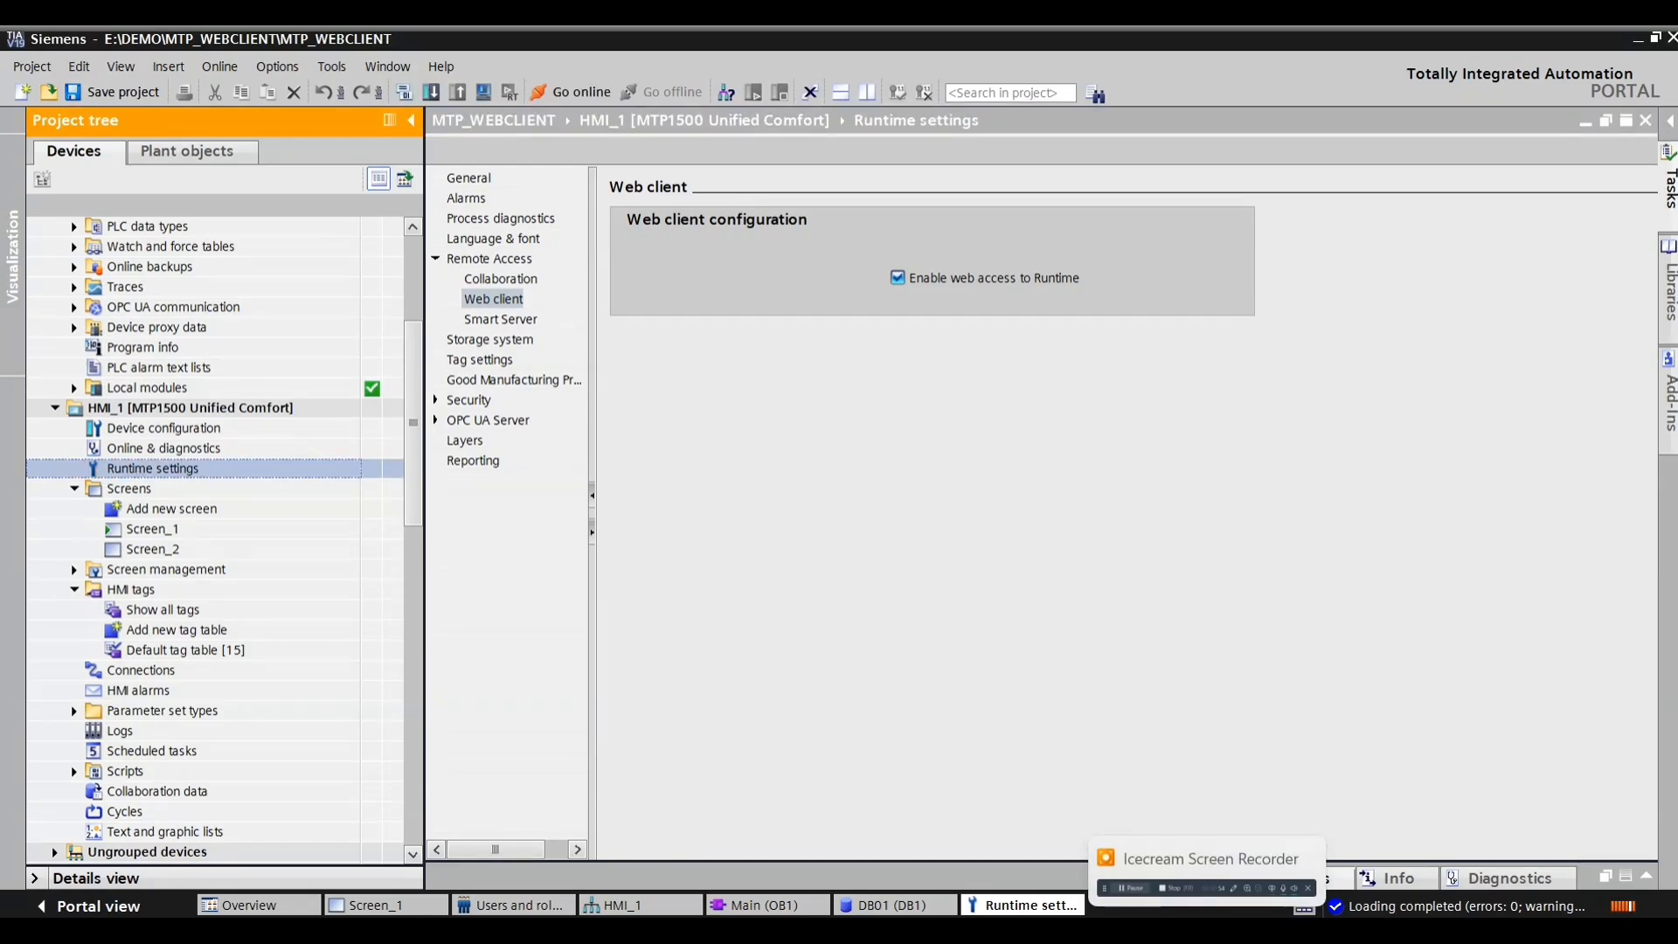
pyautogui.click(1267, 930)
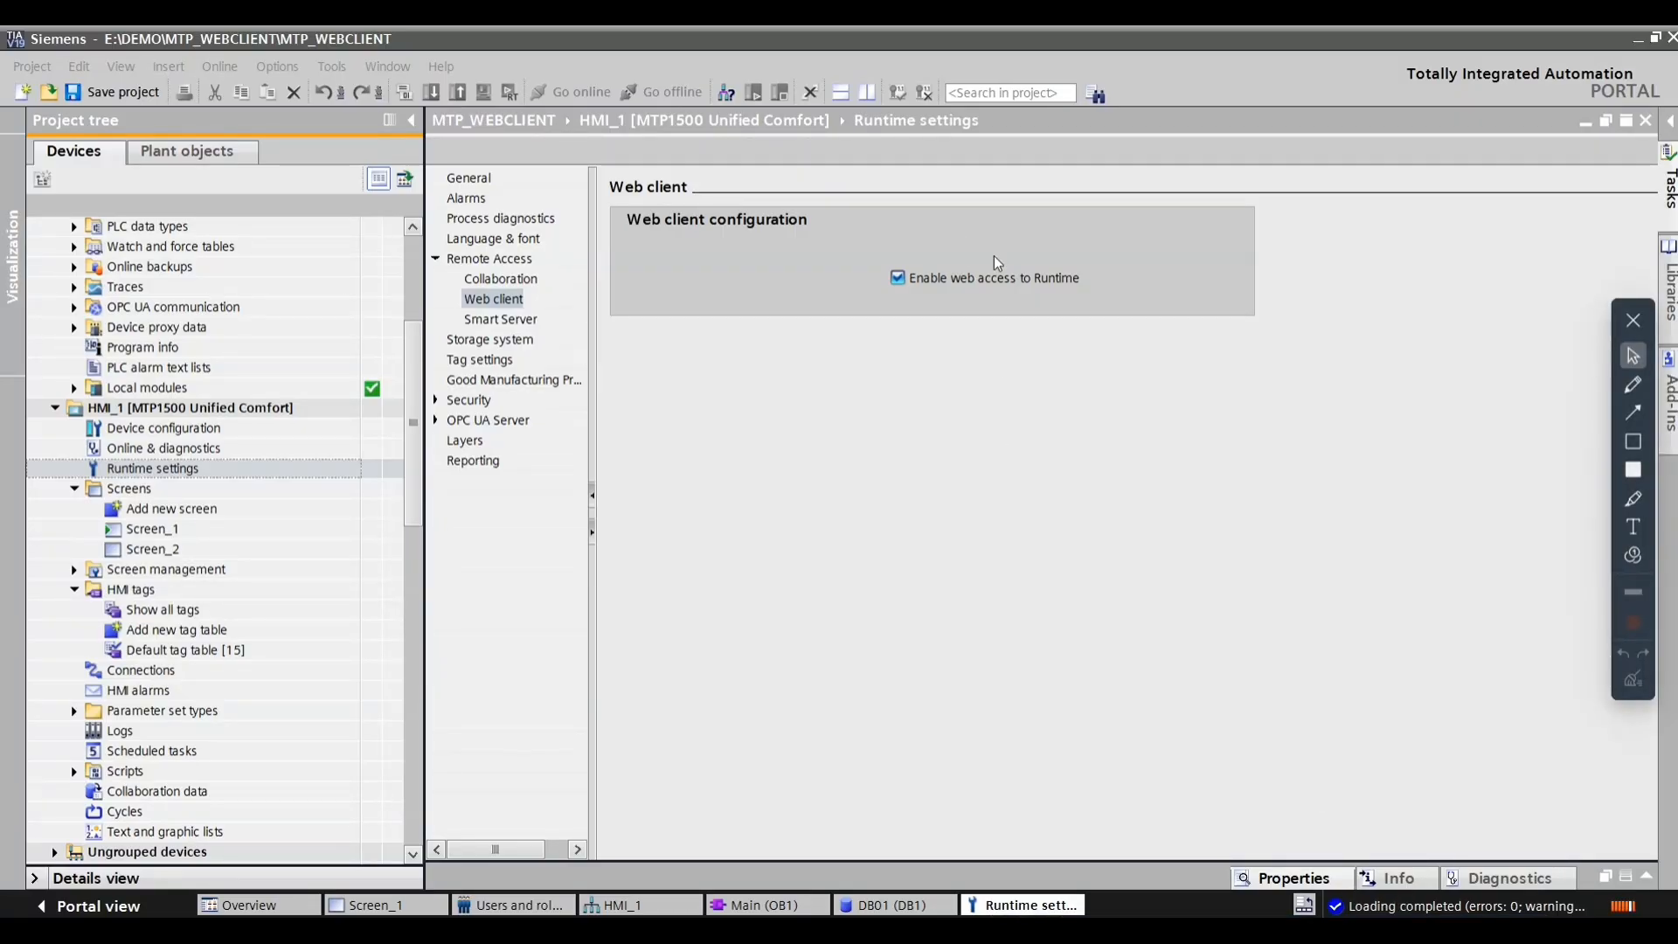
pyautogui.click(957, 245)
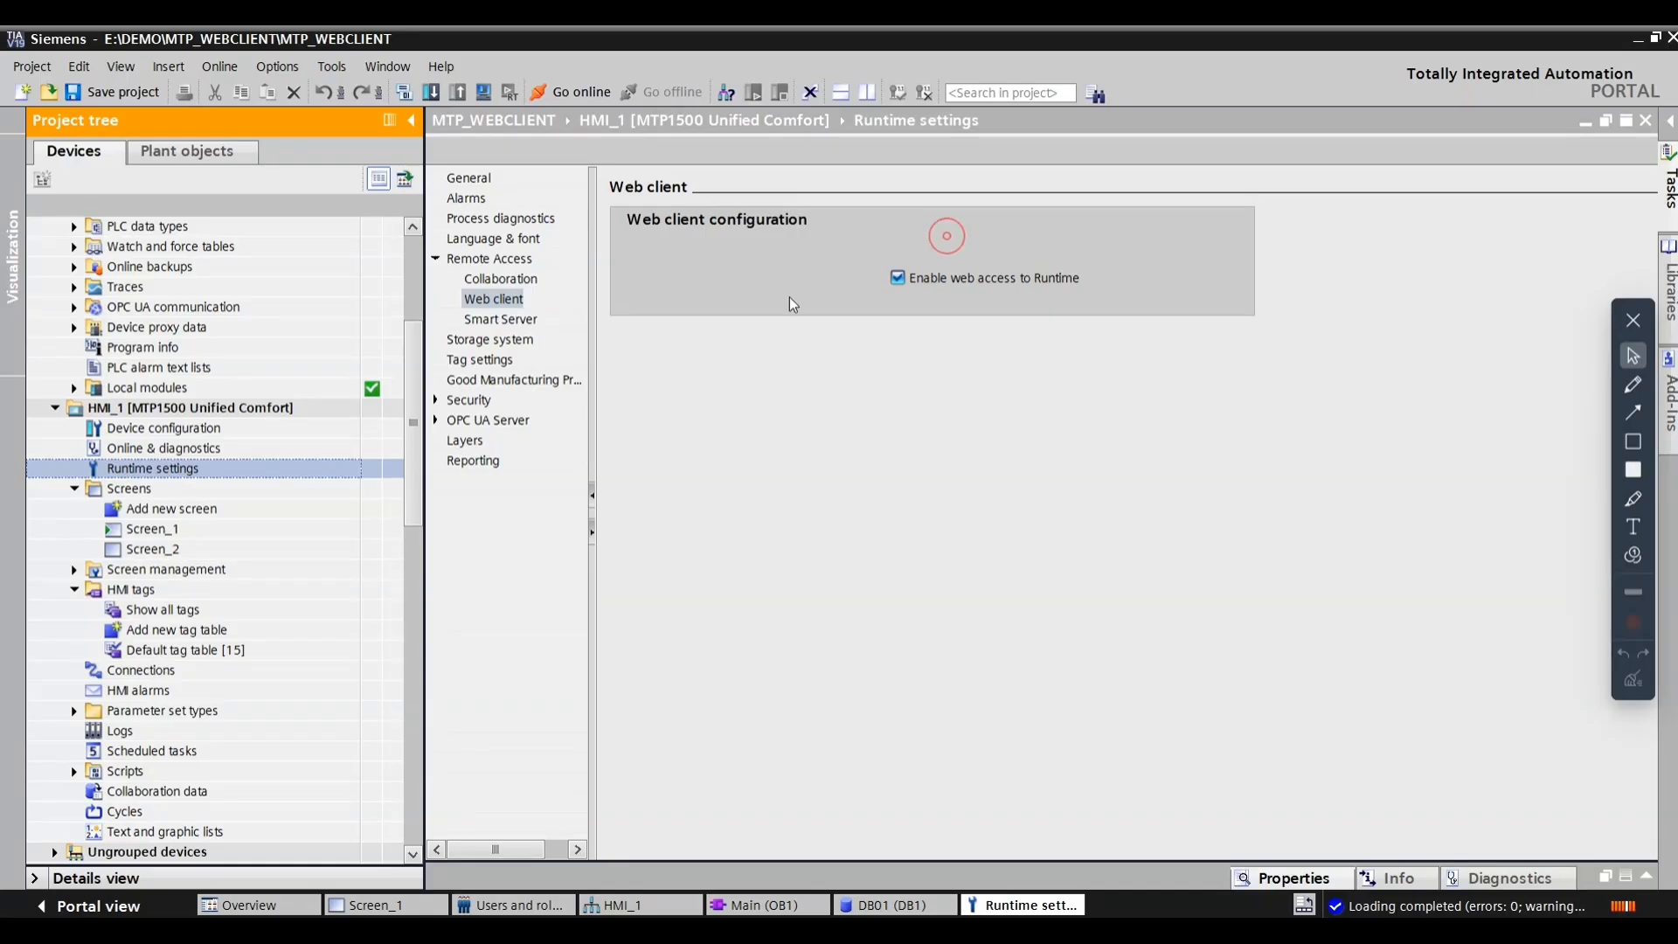
pyautogui.click(1633, 385)
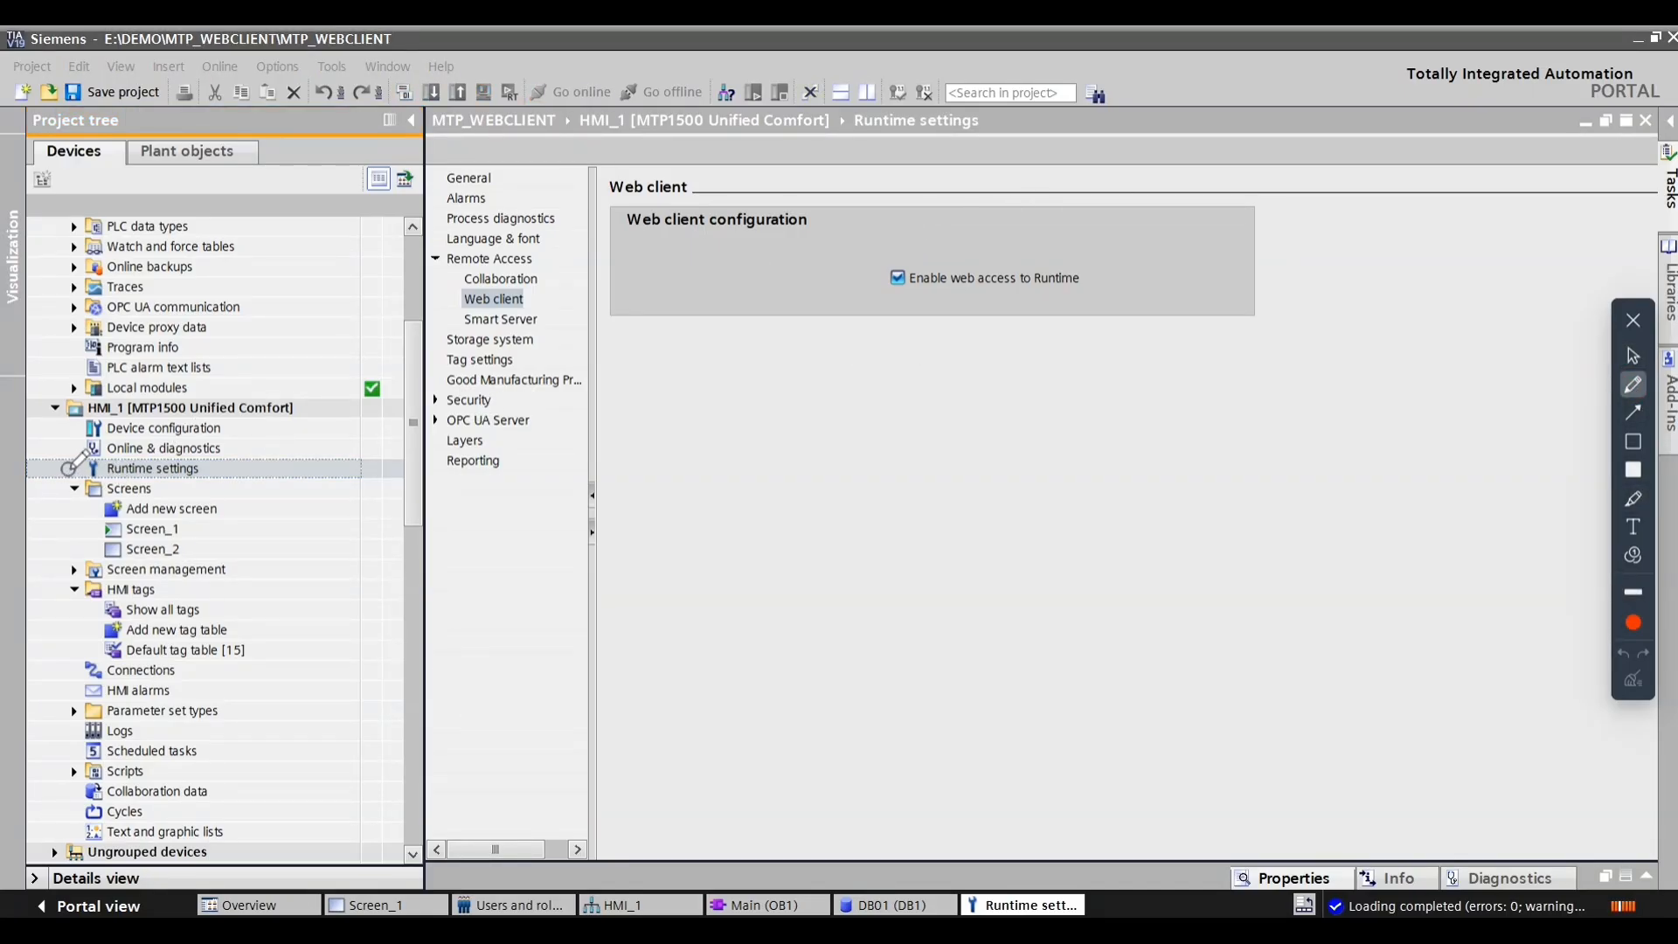
pyautogui.moveTo(56, 468); pyautogui.dragTo(103, 466)
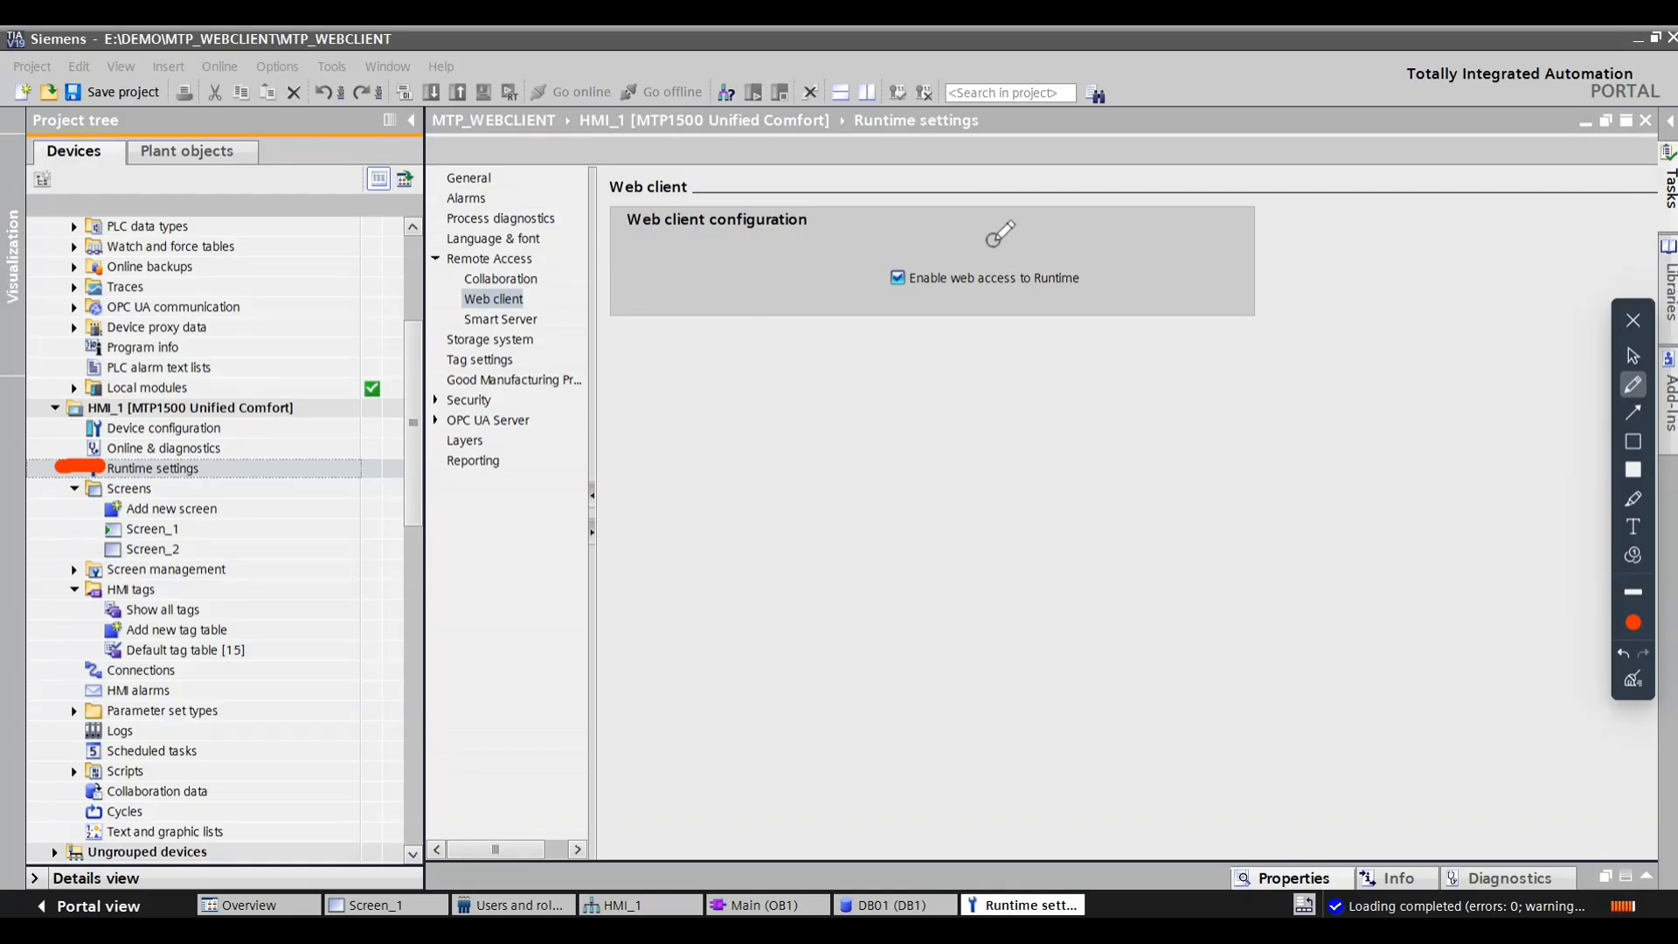
pyautogui.moveTo(916, 232)
pyautogui.mouseDown()
pyautogui.moveTo(852, 337)
pyautogui.moveTo(877, 284)
pyautogui.mouseUp()
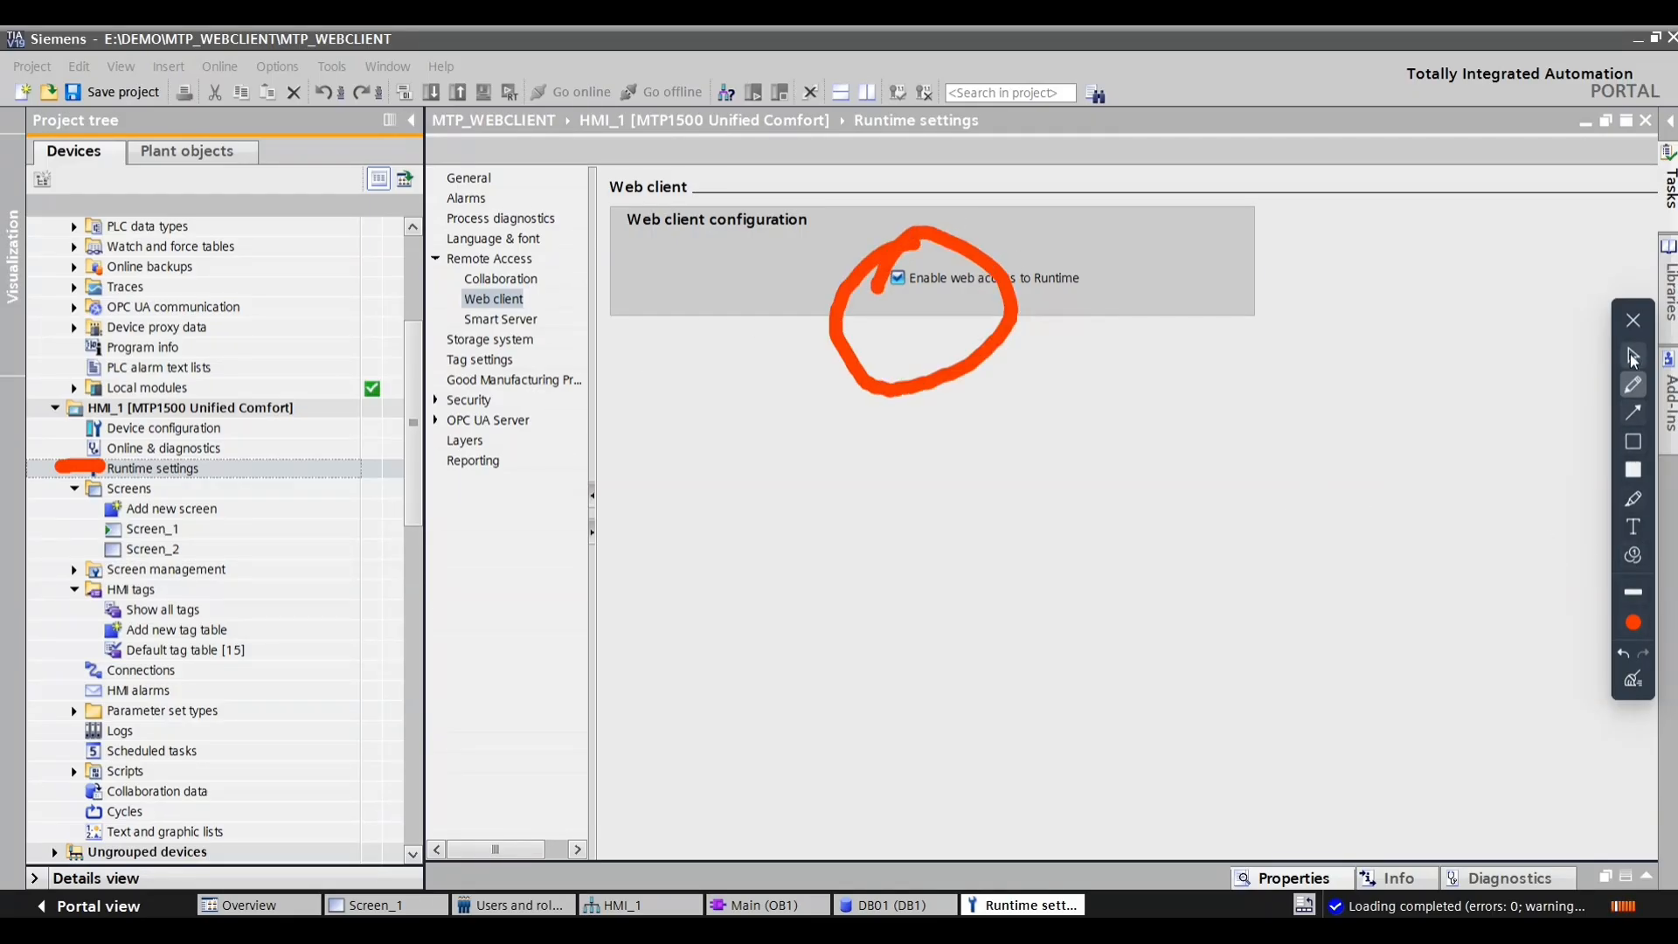
pyautogui.click(1637, 470)
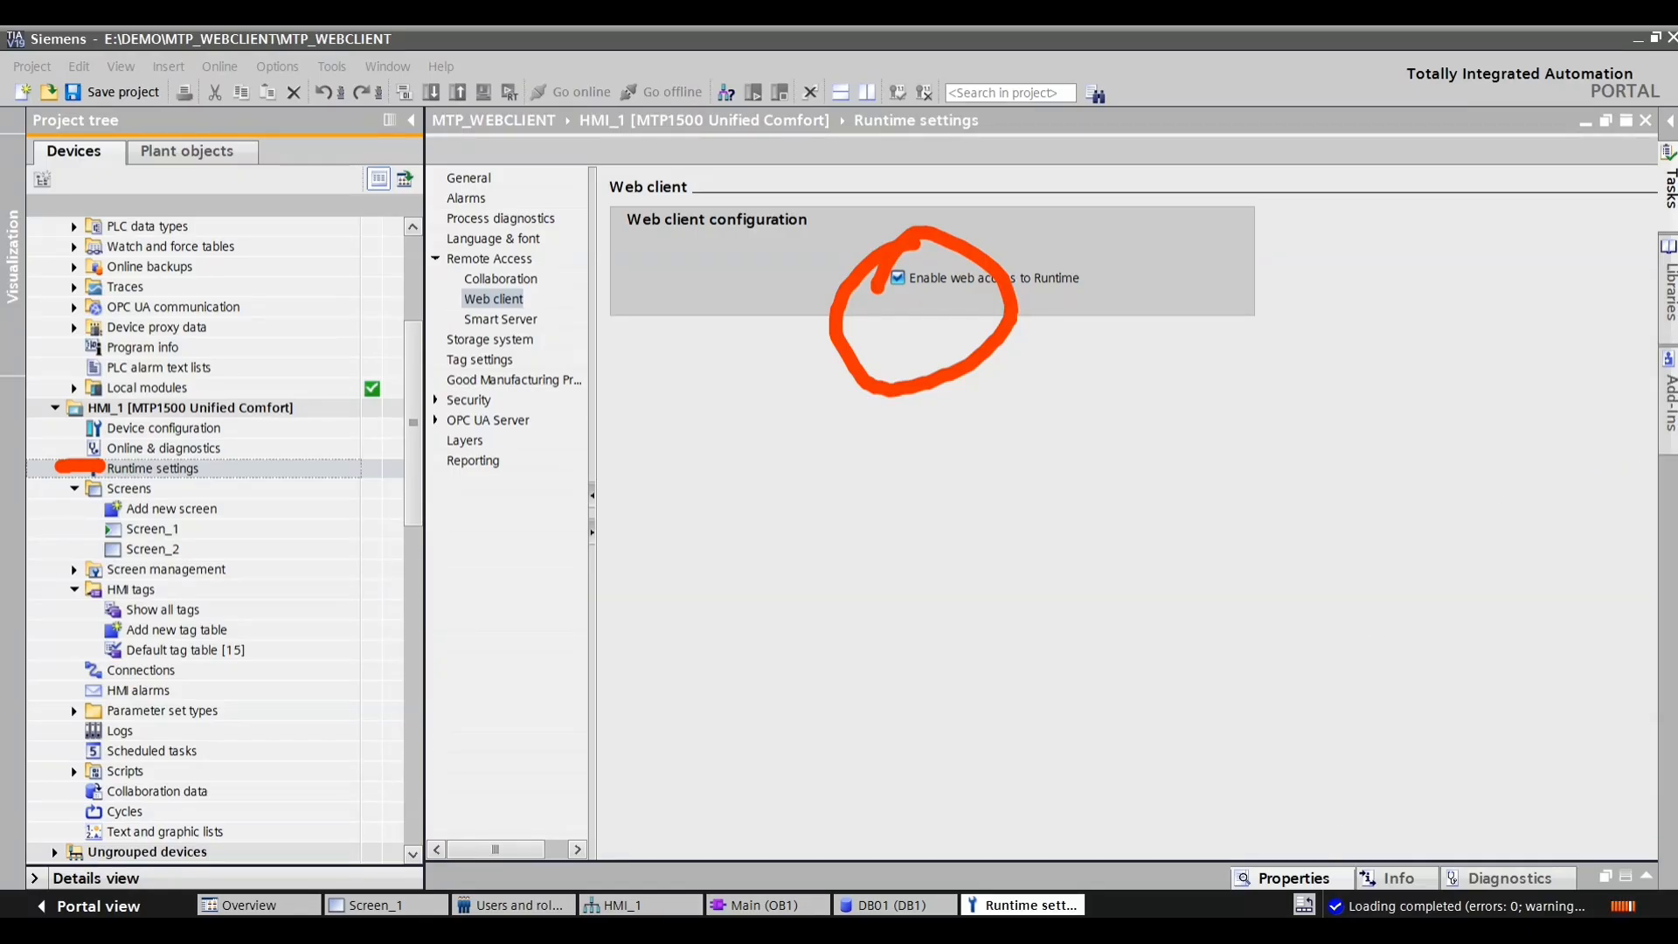
pyautogui.click(973, 347)
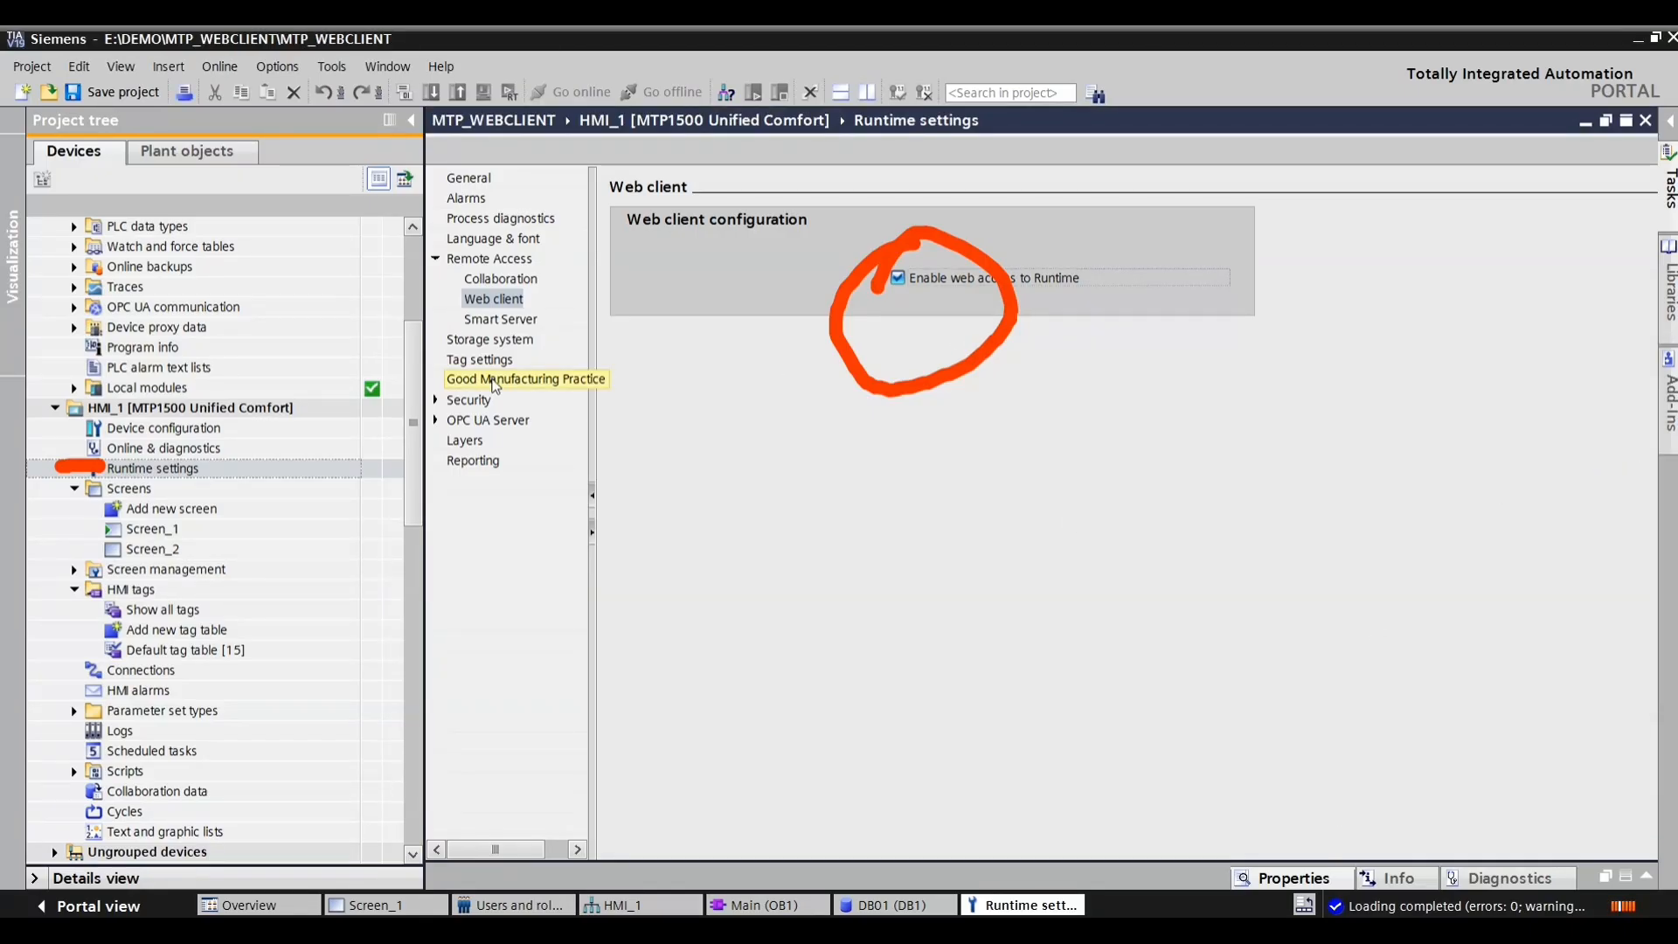
pyautogui.click(77, 478)
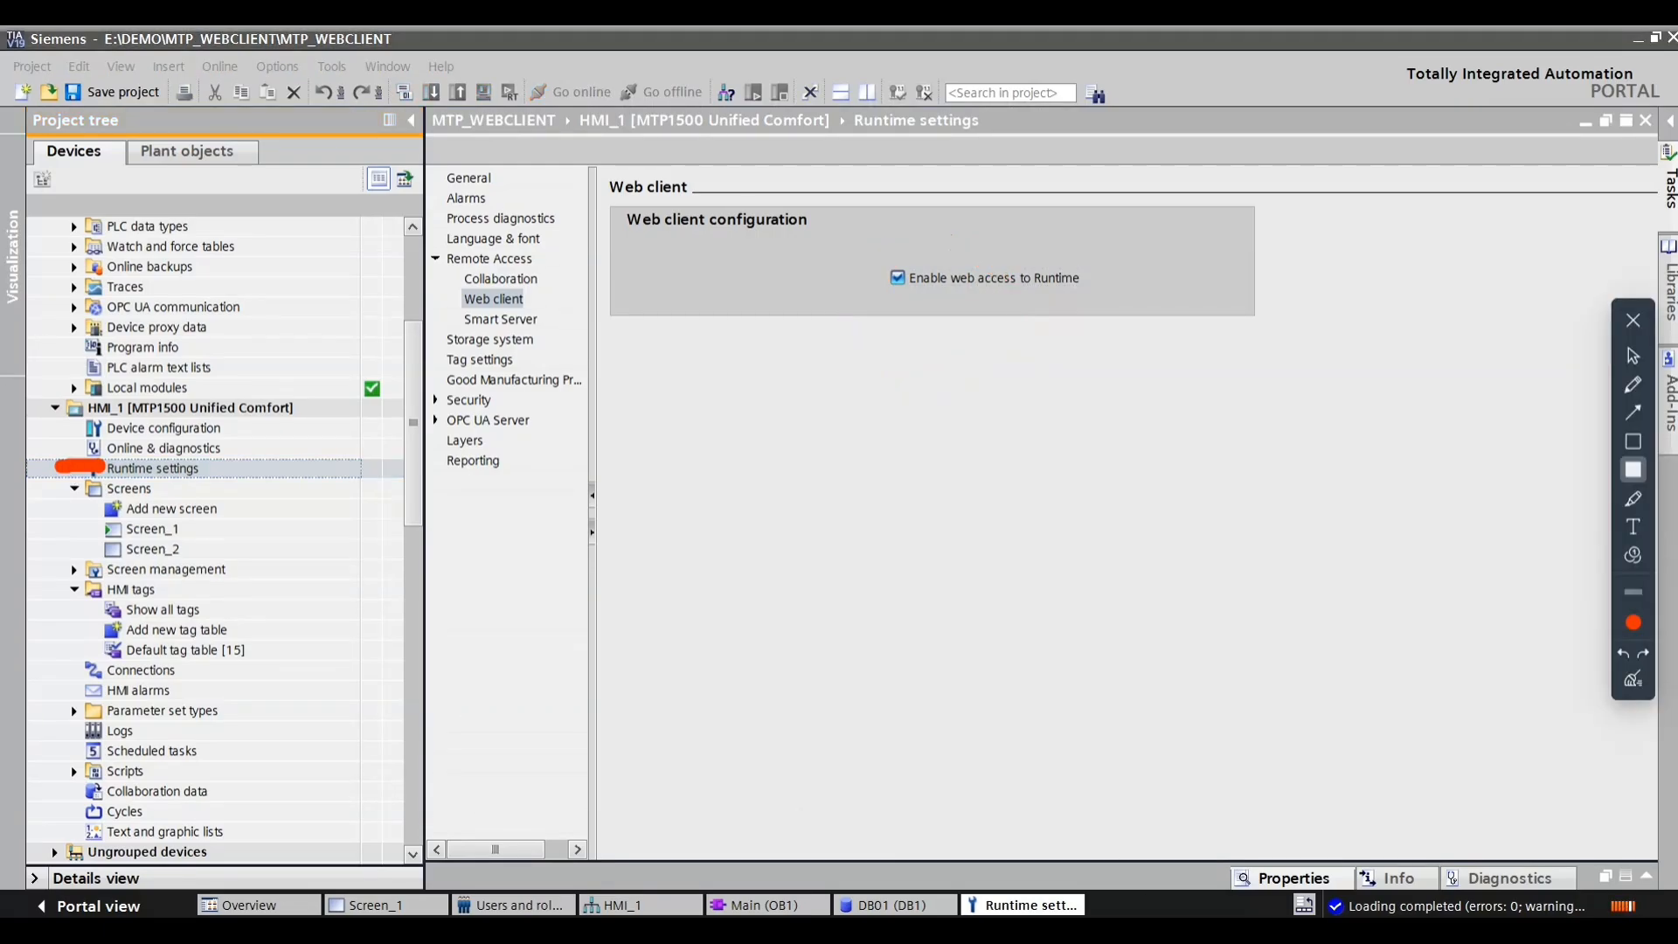
pyautogui.hotkey('ctrl', 'z')
pyautogui.click(1634, 319)
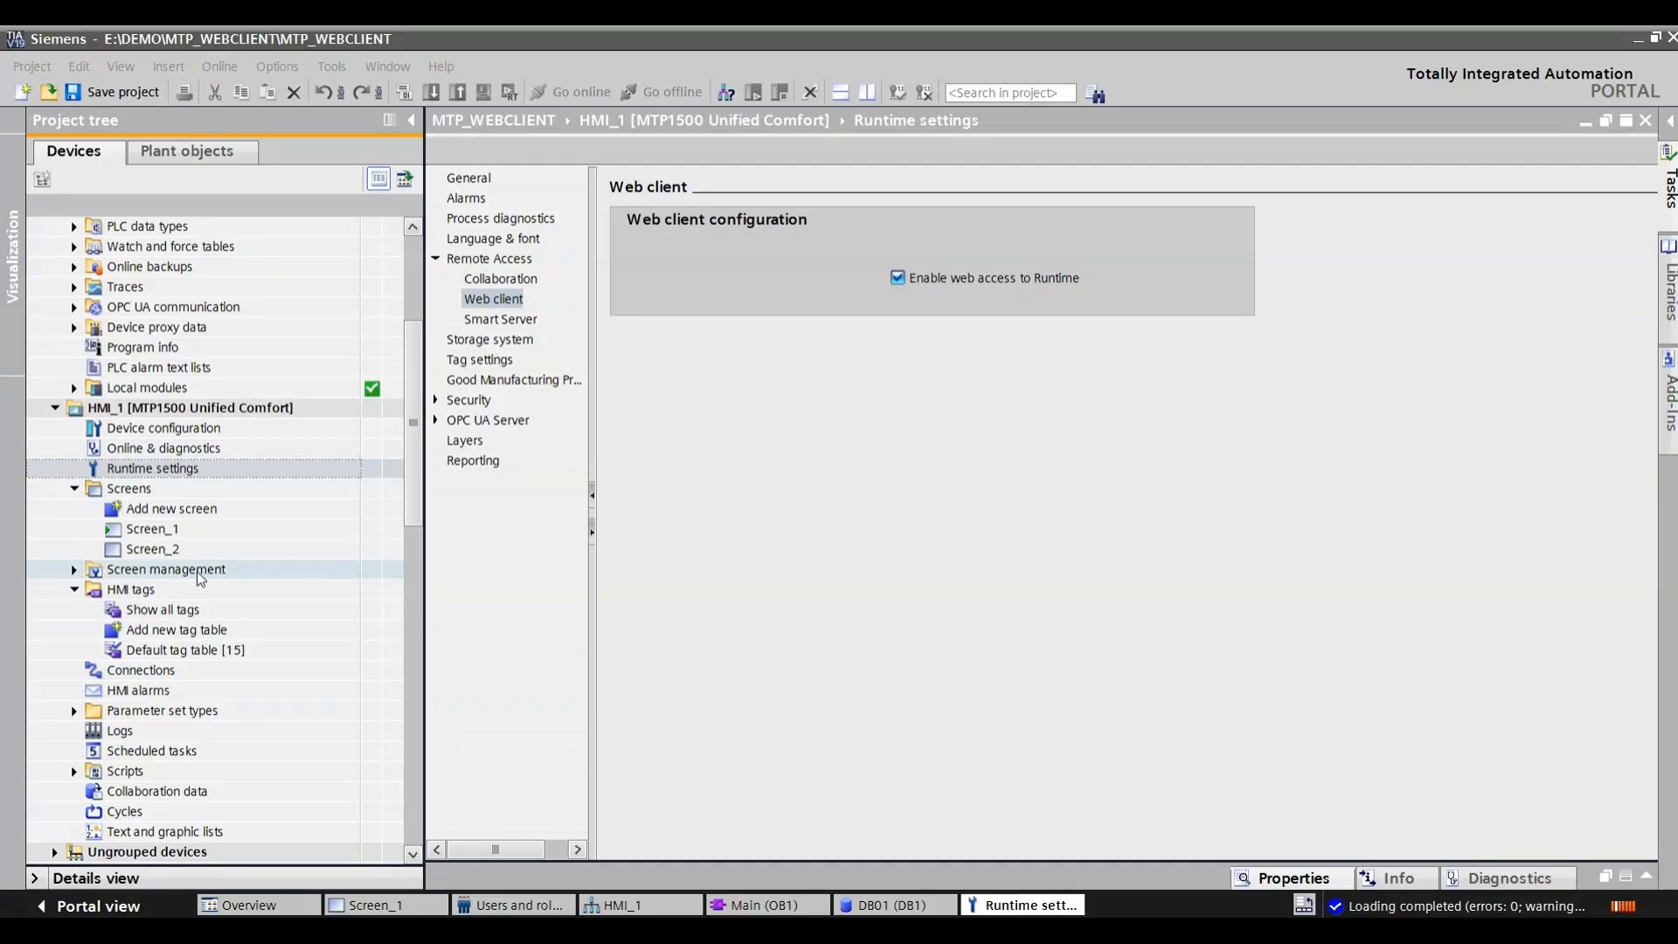
# Step: Open Screen_1 of HMI_1 and display the properties of the START button
pyautogui.click(151, 528)
pyautogui.click(153, 529)
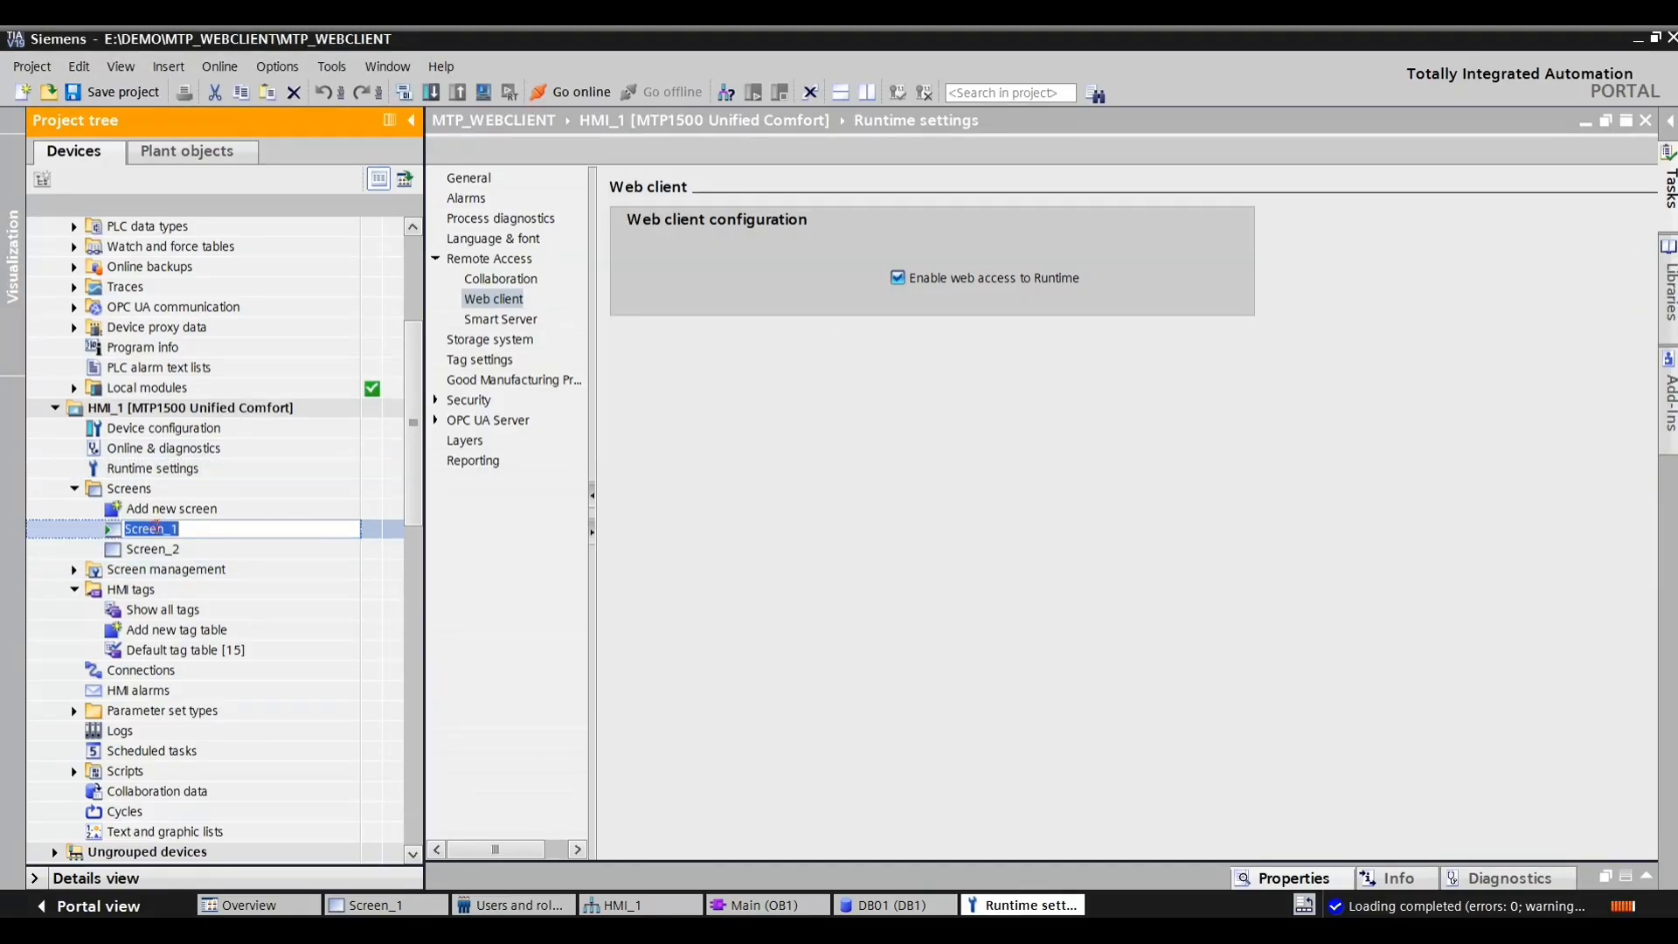
pyautogui.click(95, 531)
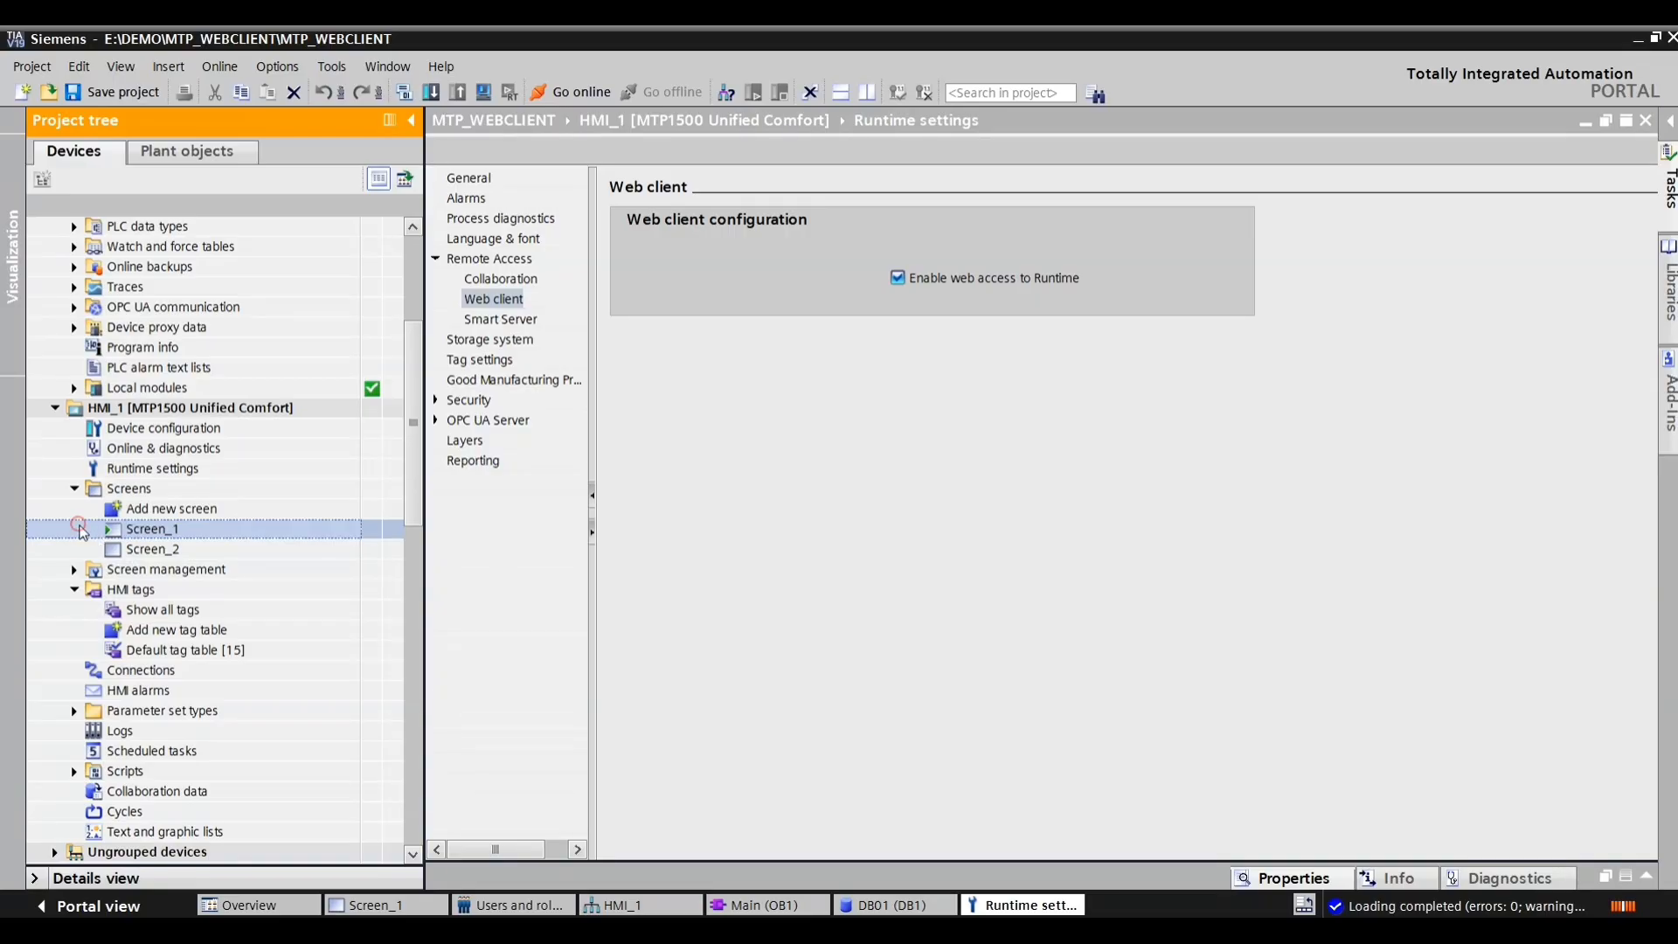
pyautogui.doubleClick(81, 532)
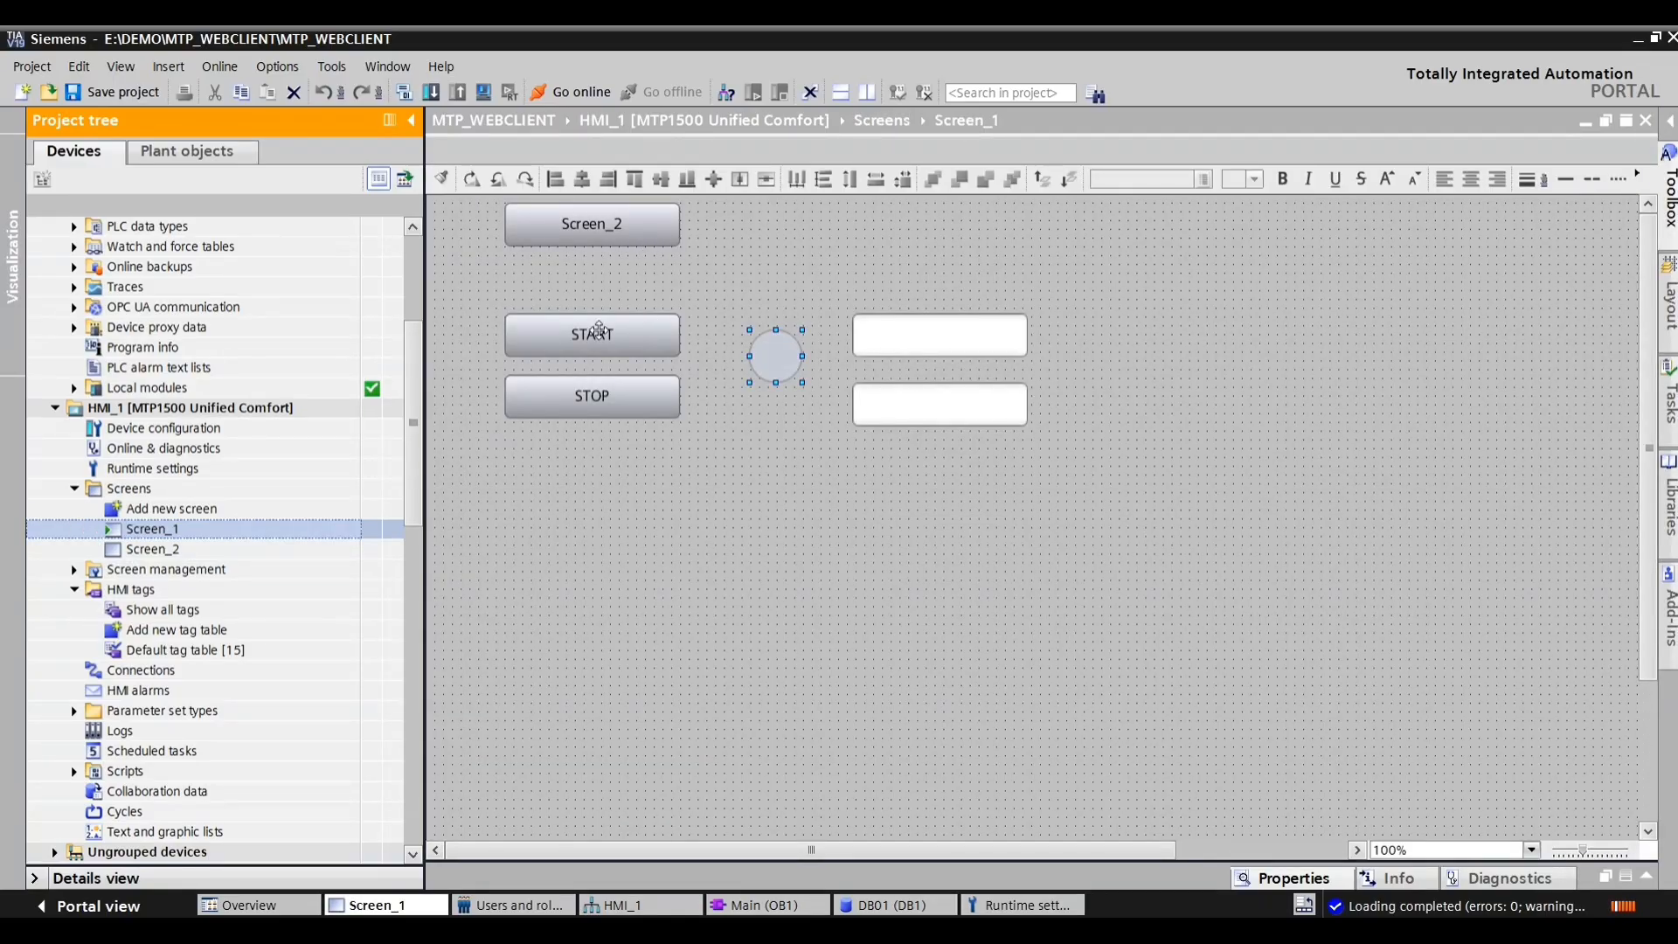
pyautogui.click(600, 332)
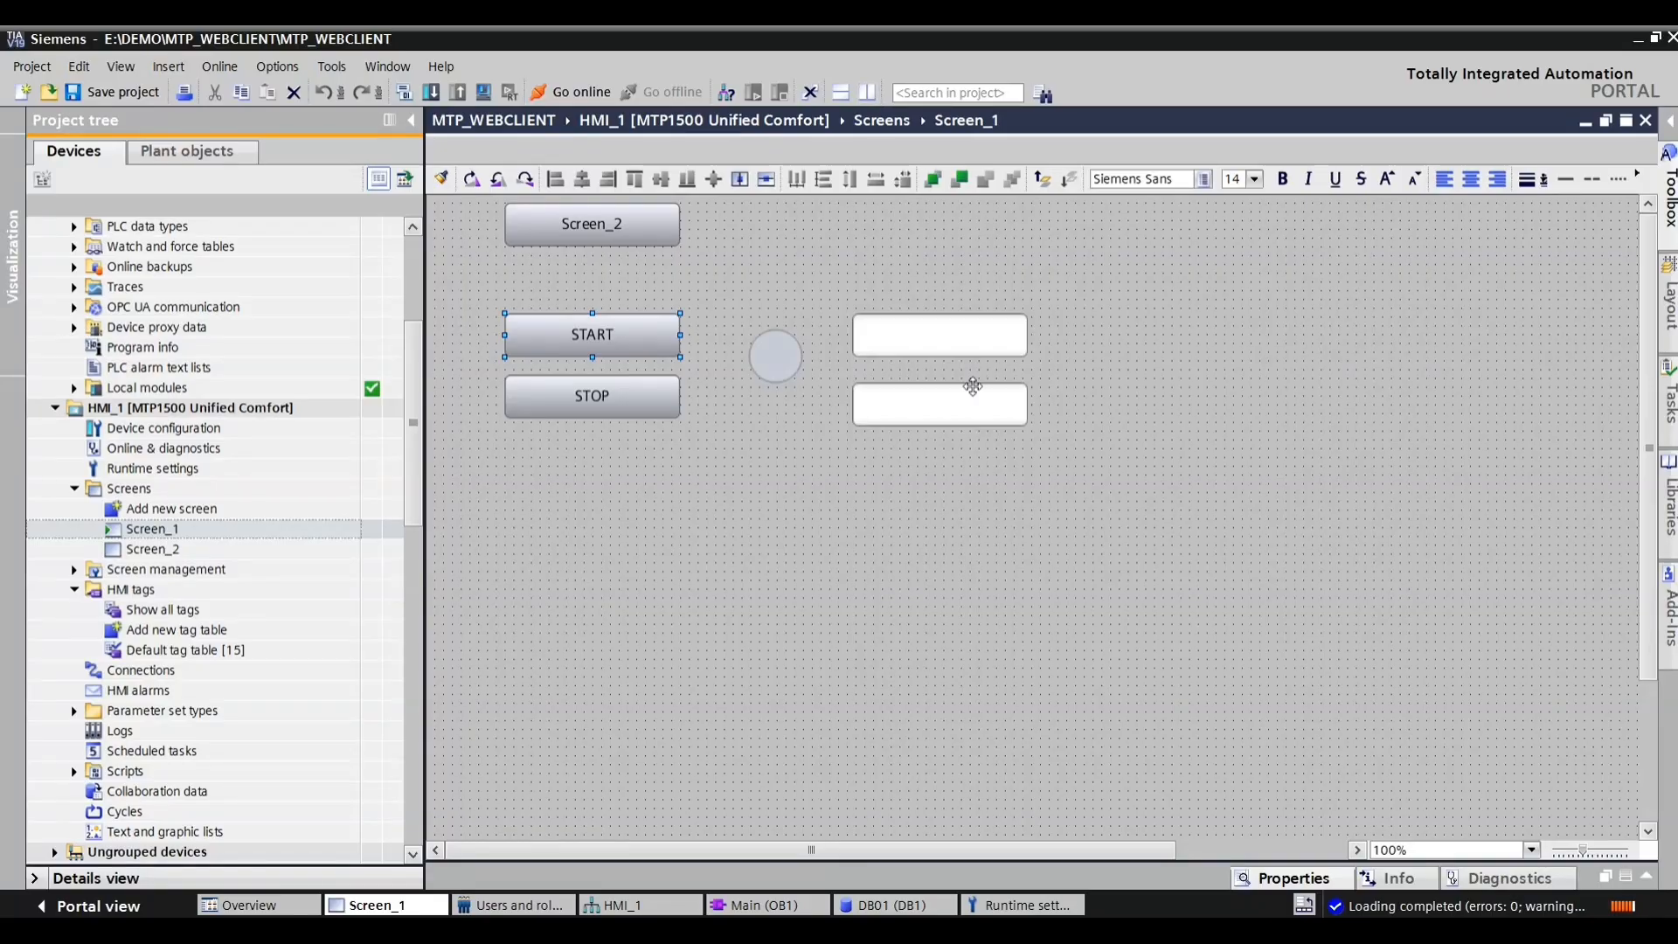
pyautogui.click(1263, 870)
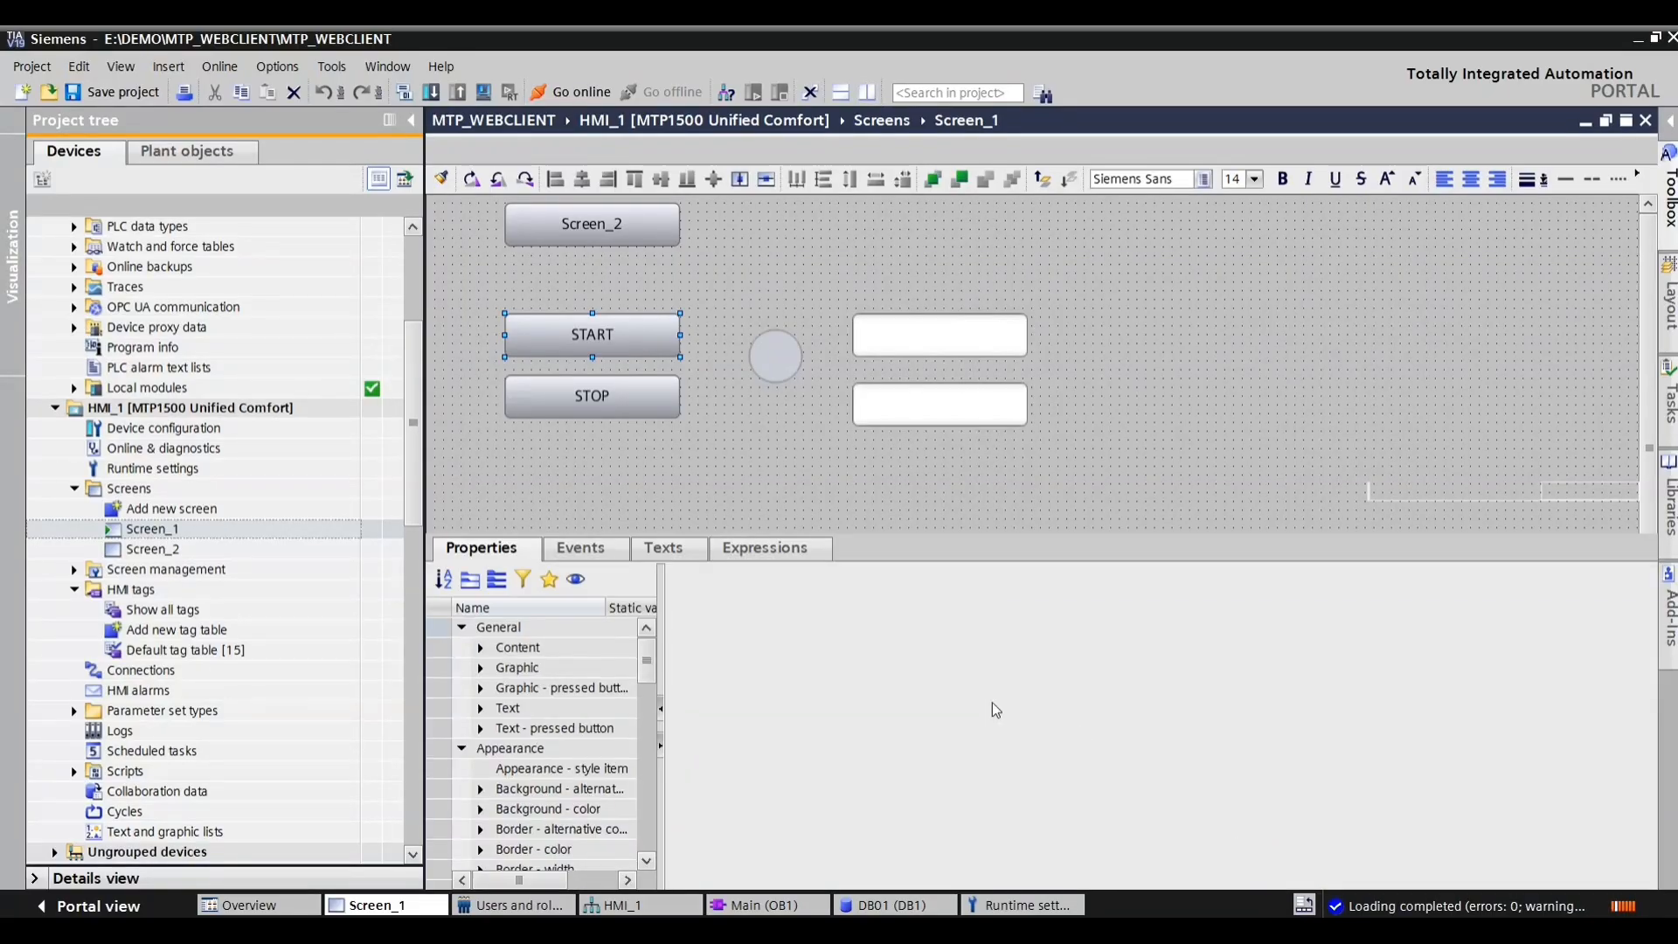
# Step: Check the tag assigned to the SetTagValue function in the START button's Press event
pyautogui.click(605, 560)
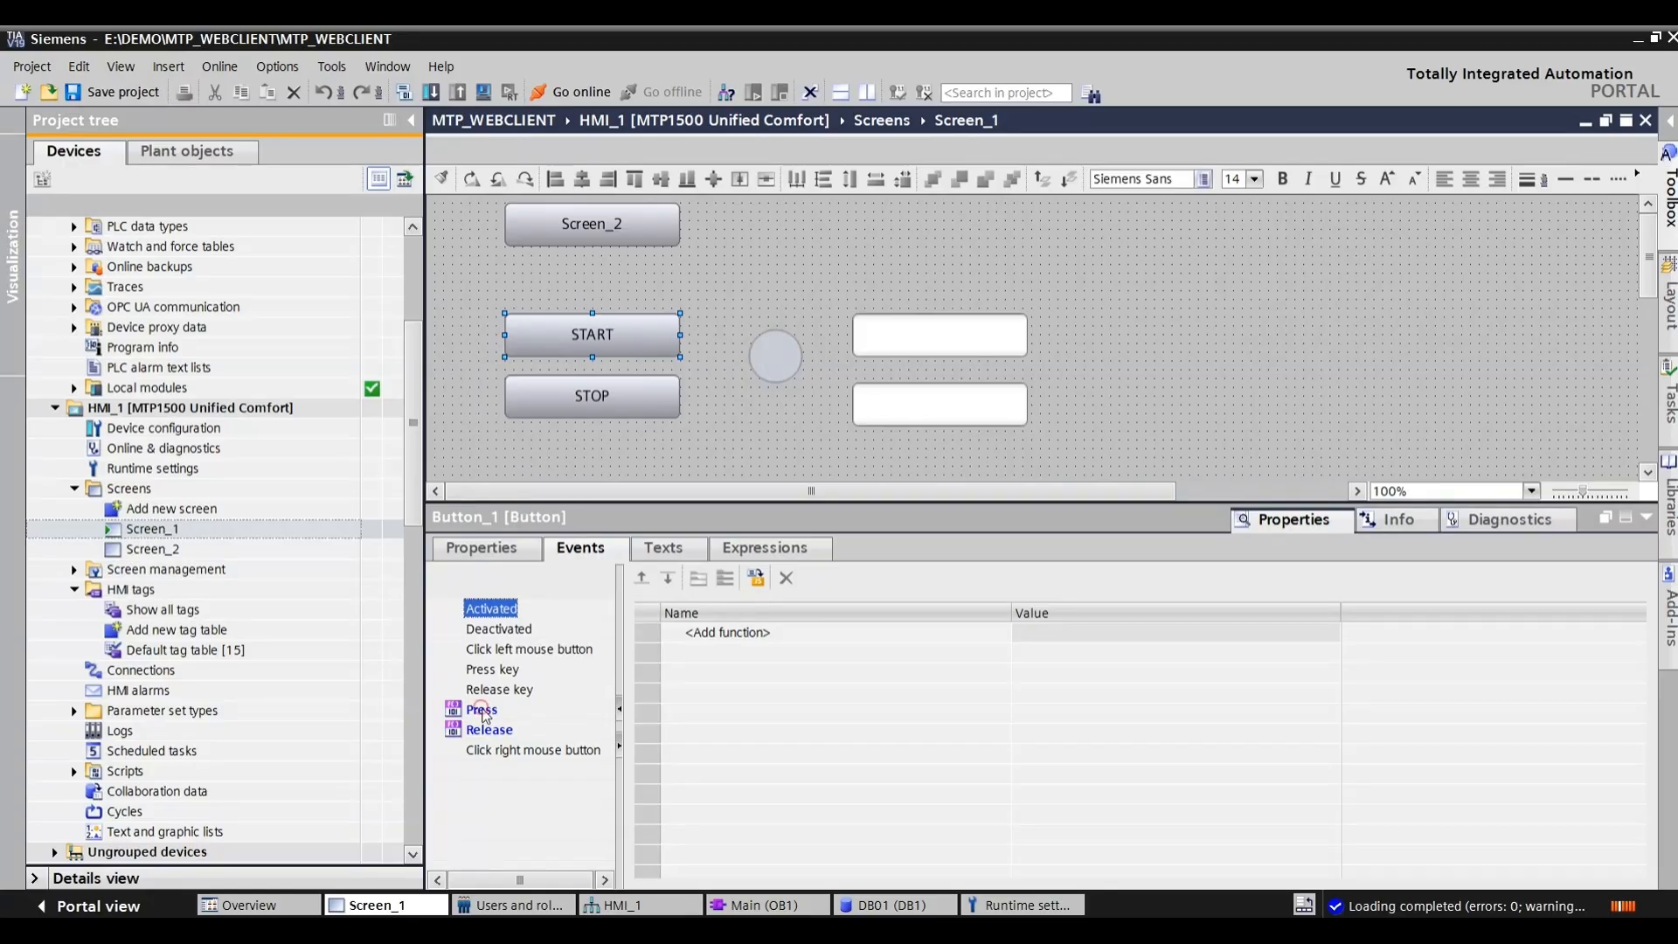
pyautogui.click(482, 710)
pyautogui.click(1068, 654)
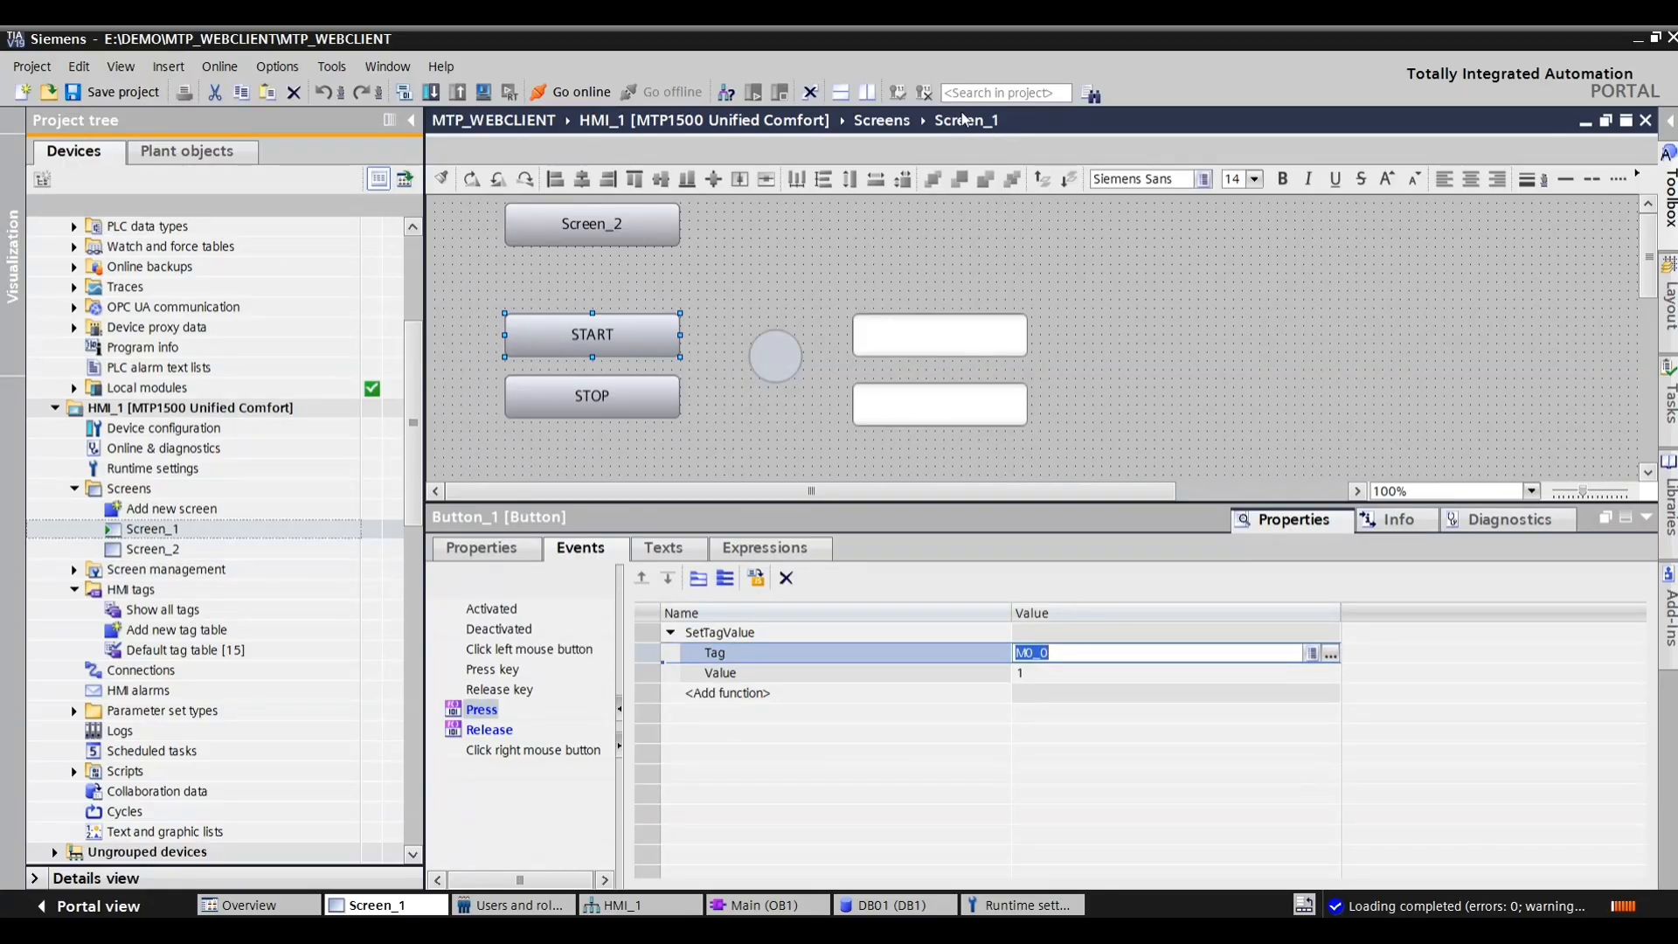
# Step: Show Screen_1 and Main [OB1] side by side, collapse the block interface and inspector window, and select the Tag_1 contact in Network 1
pyautogui.click(867, 91)
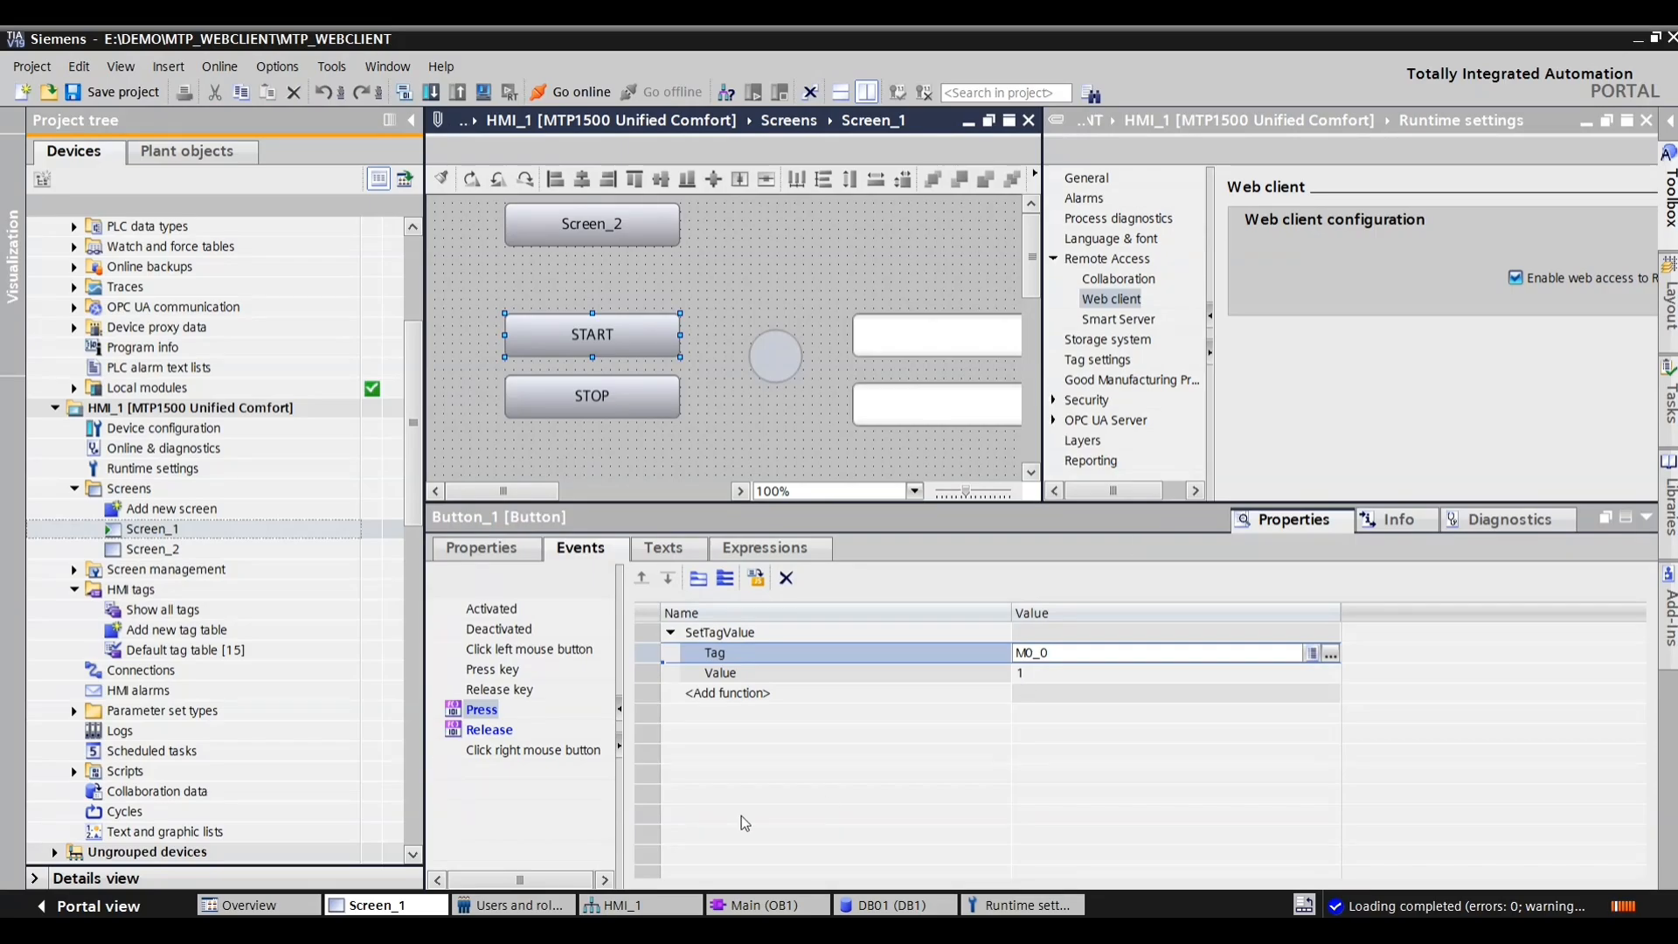
pyautogui.click(815, 906)
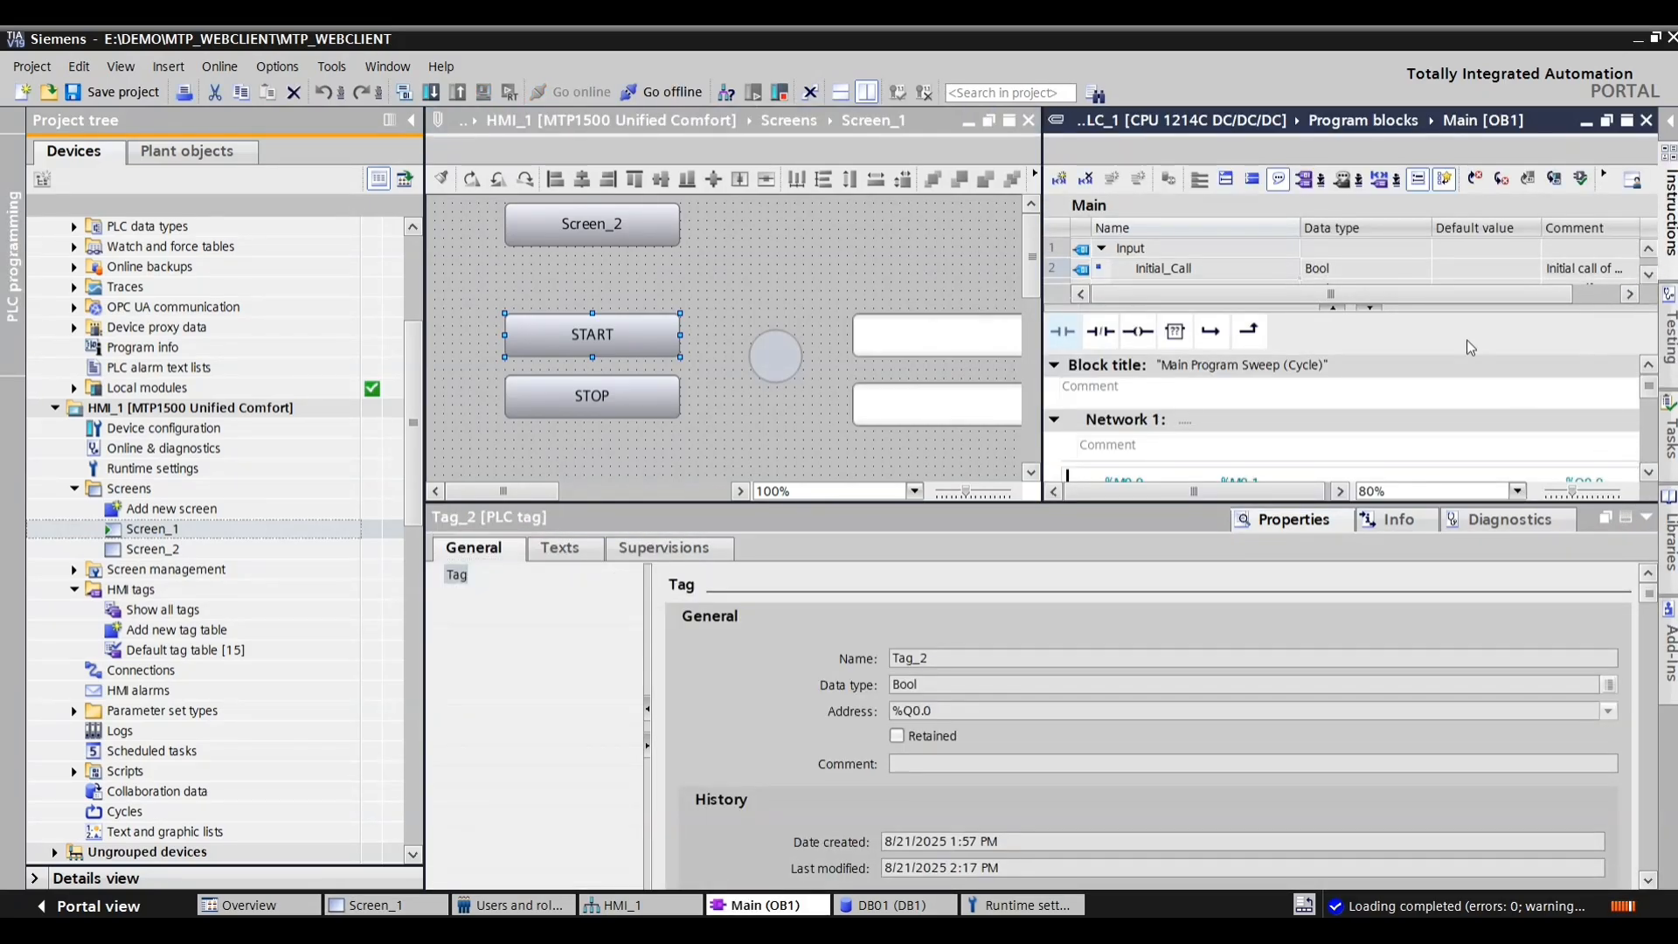
pyautogui.click(1334, 306)
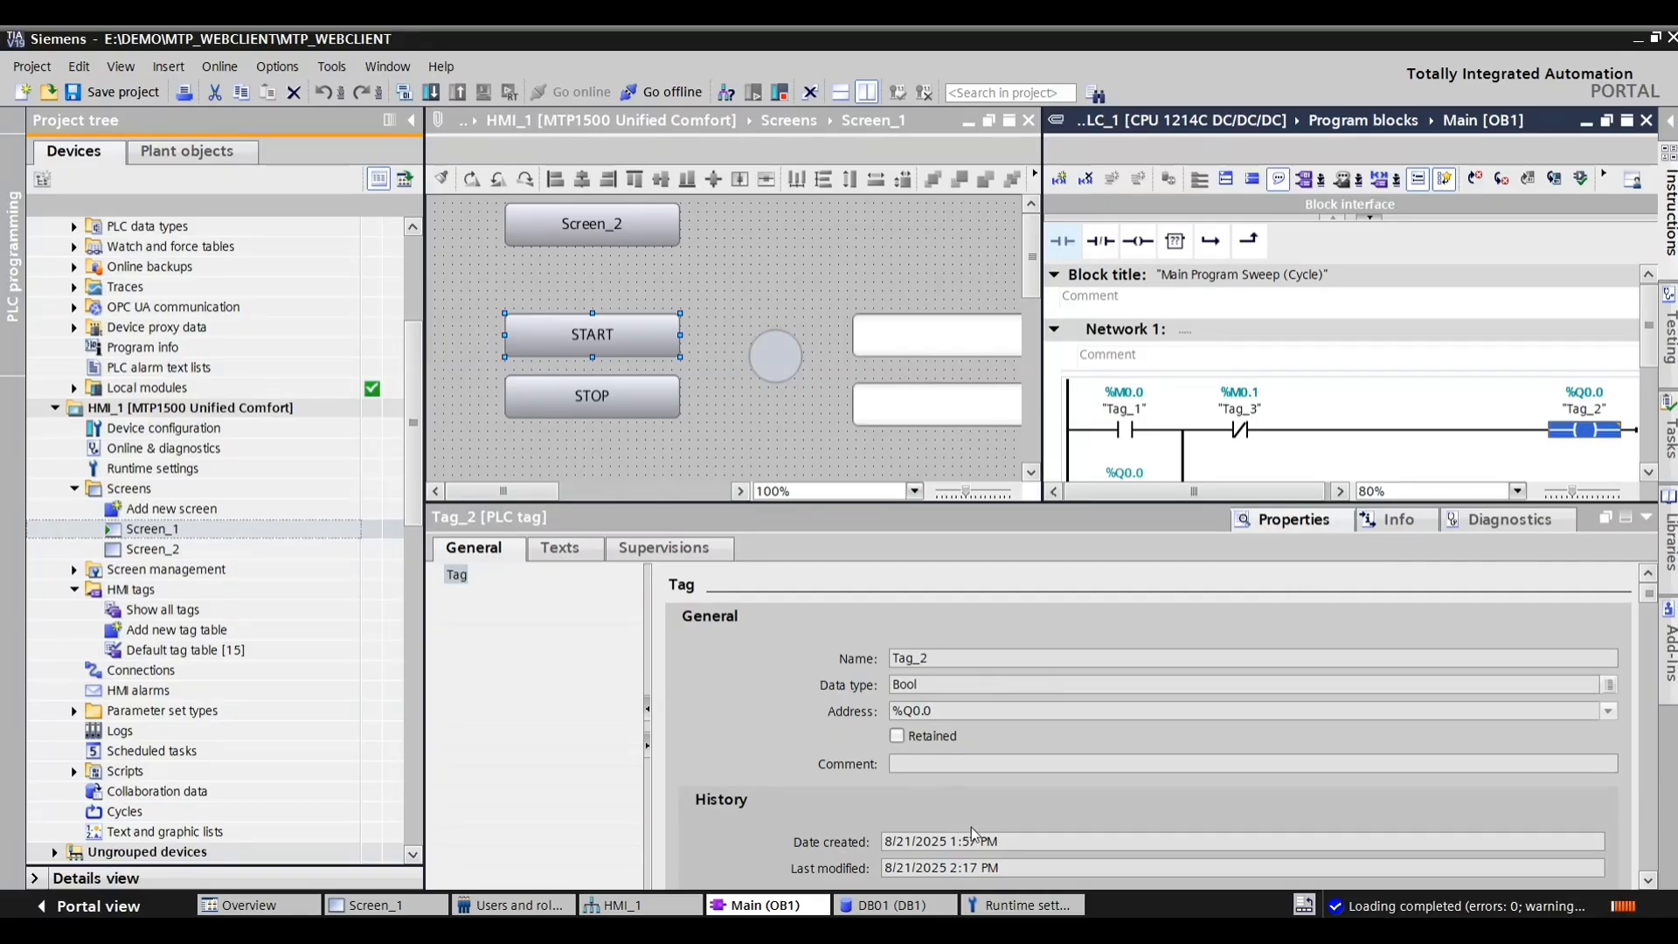
pyautogui.click(855, 887)
pyautogui.click(1647, 516)
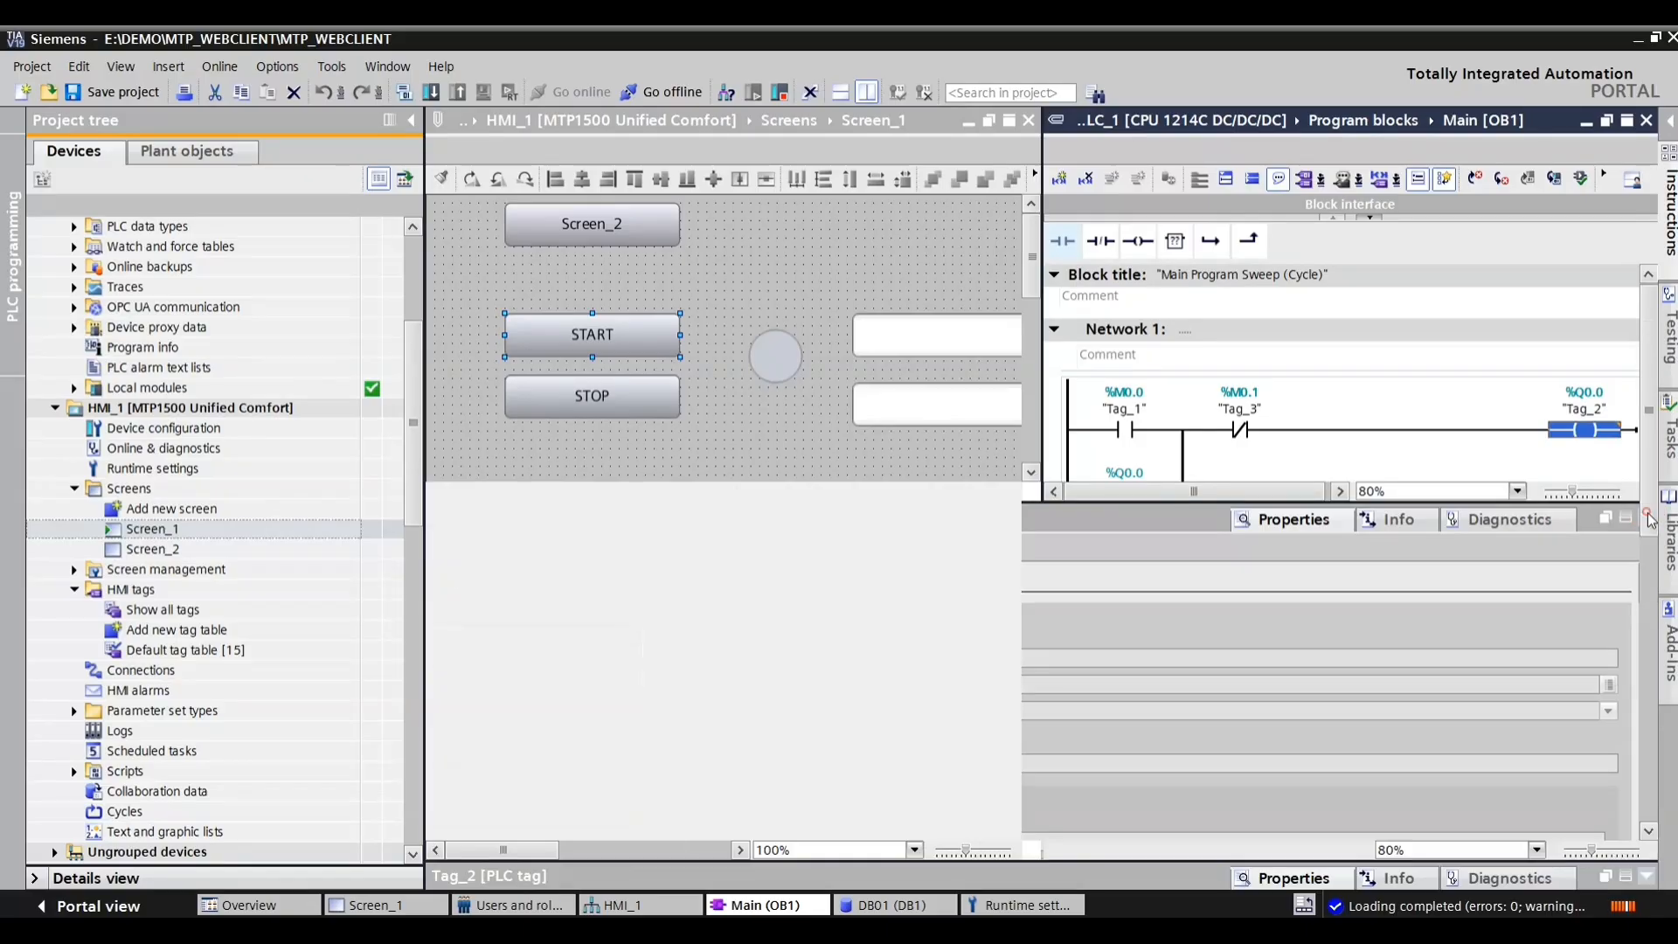
pyautogui.click(1119, 411)
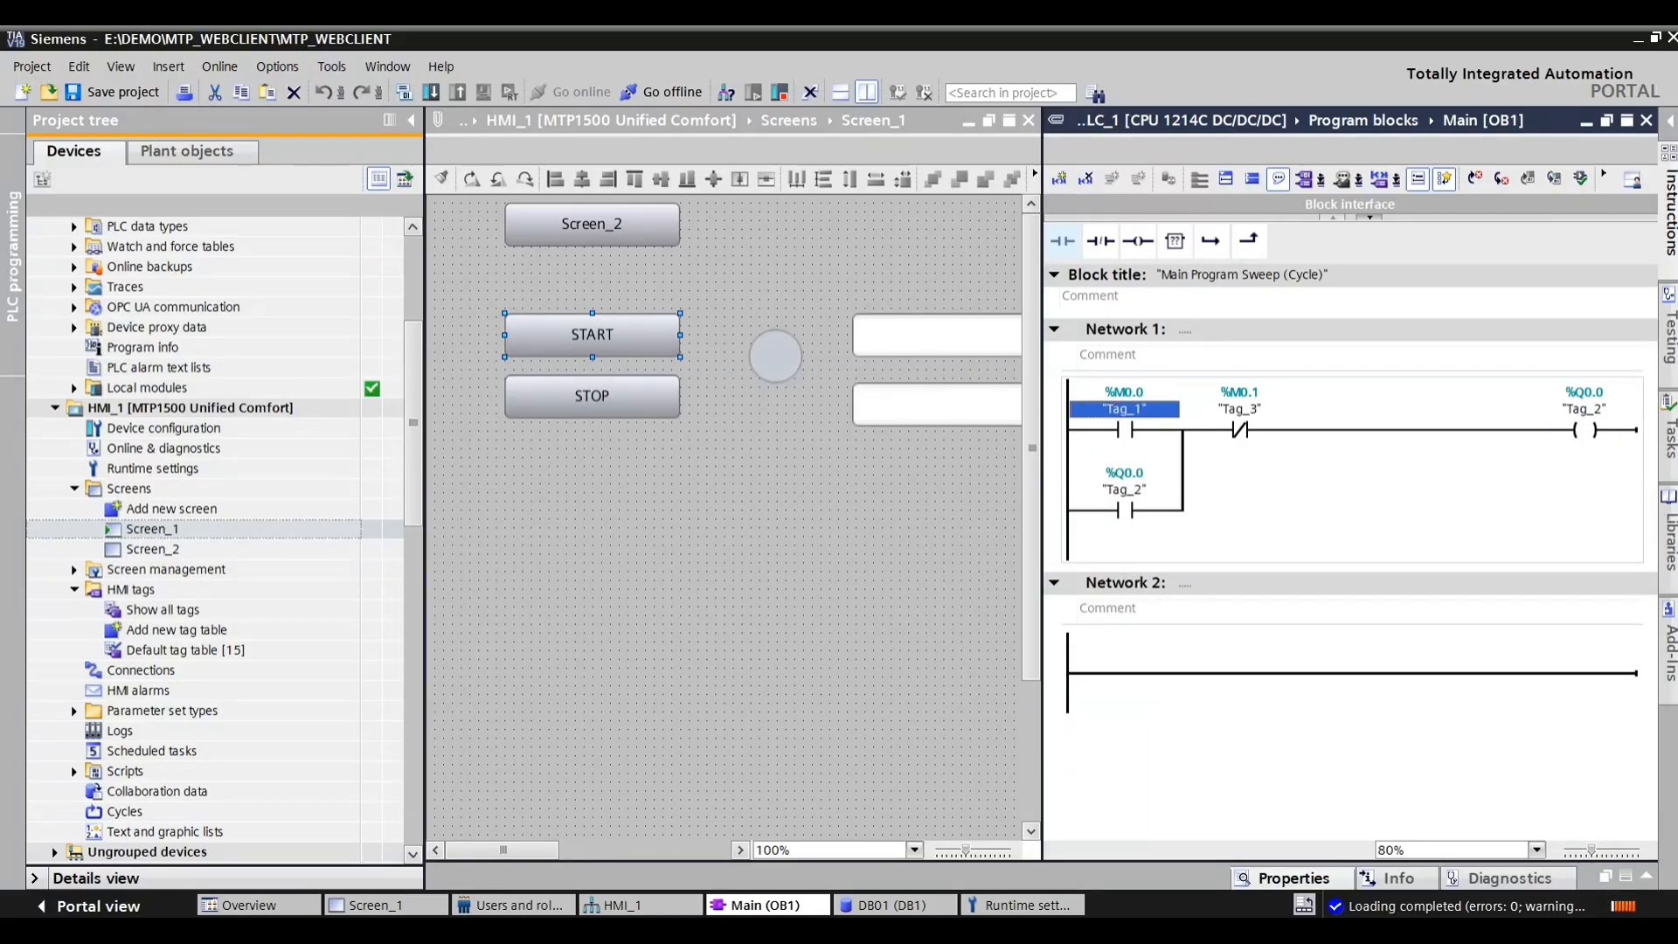
# Step: Mark the START button, STOP button and circle on Screen_1 and their matching Network 1 elements with the annotation pen
pyautogui.hotkey('ctrl', 'alt', 'd')
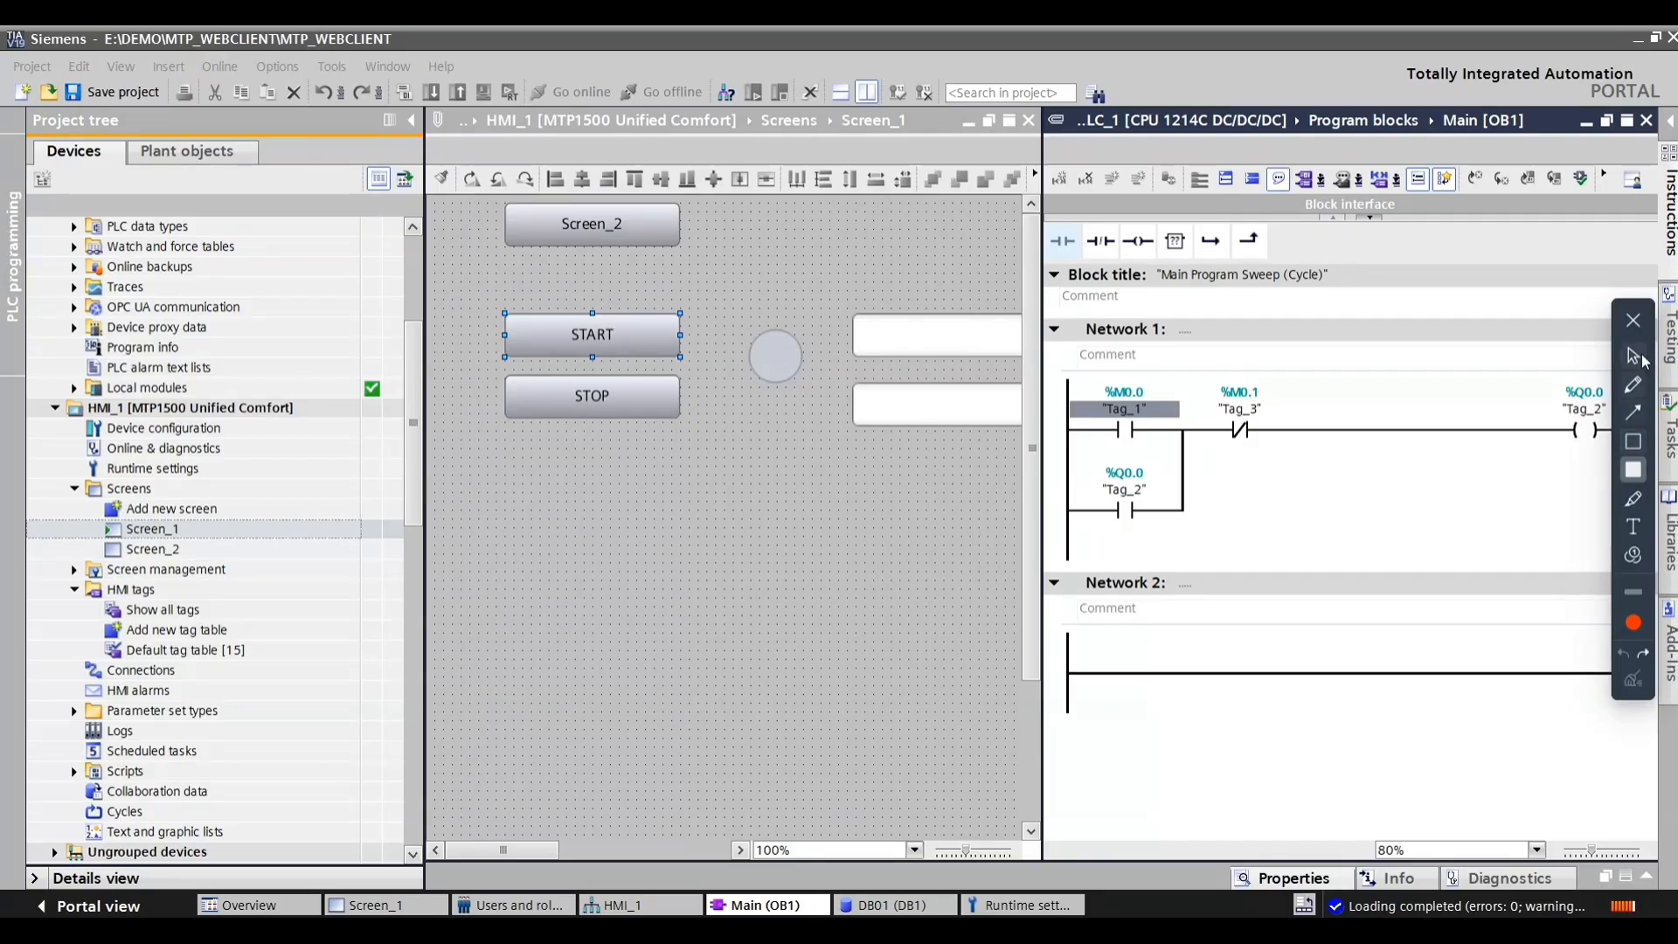
pyautogui.click(1633, 385)
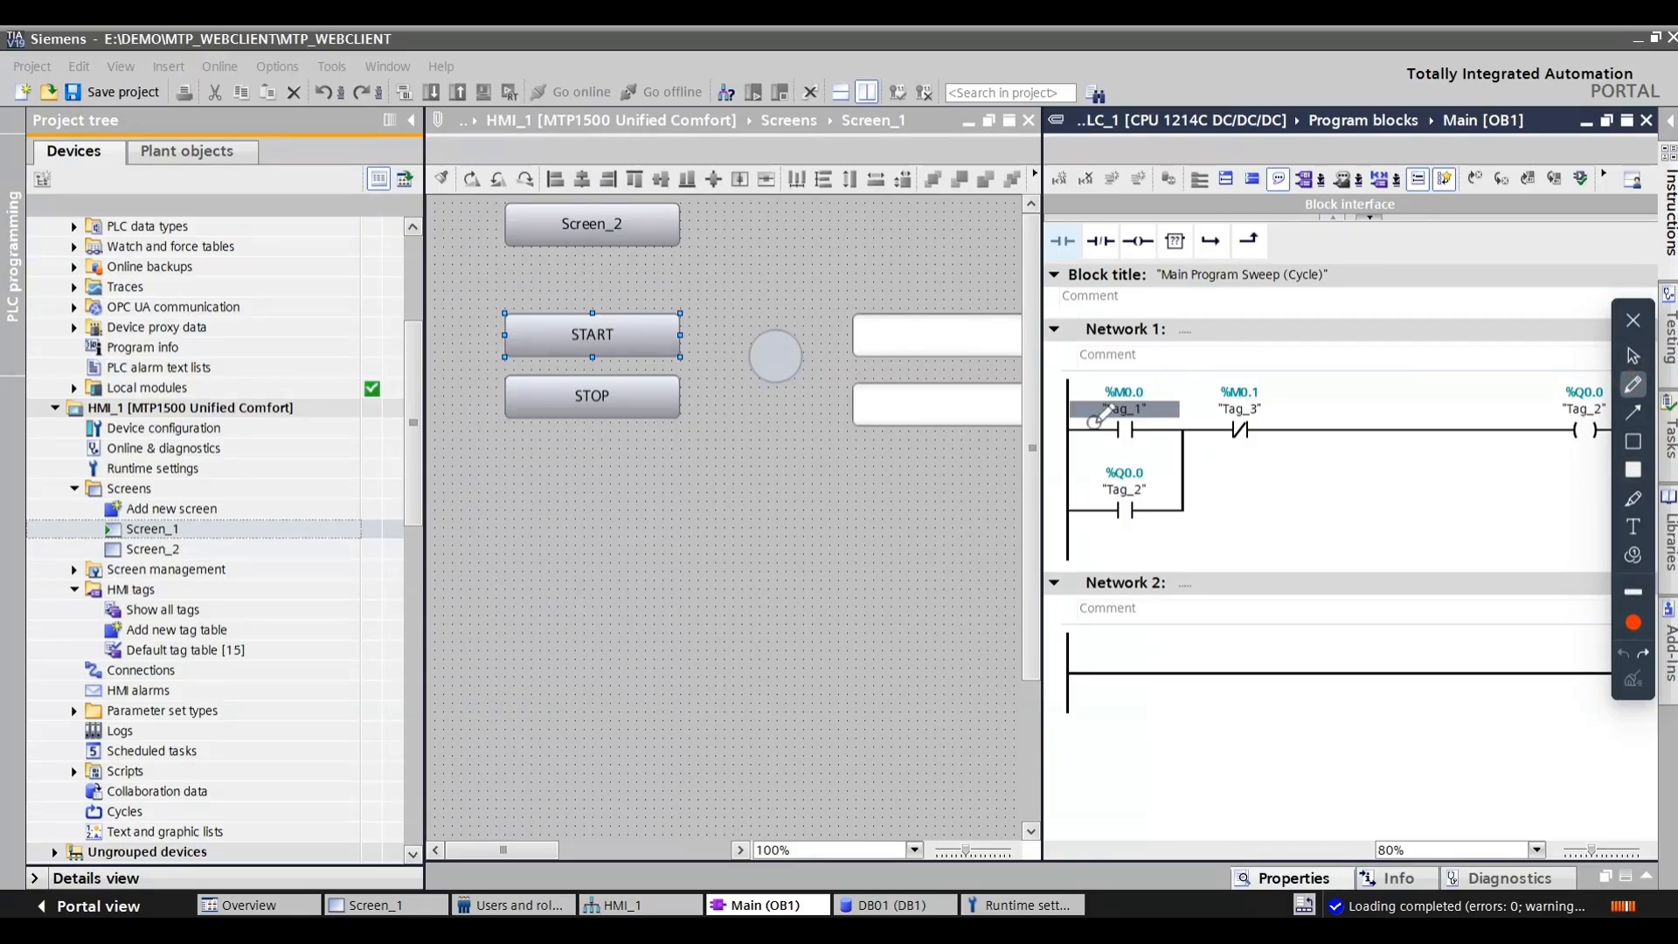
pyautogui.moveTo(1093, 427); pyautogui.dragTo(1153, 427)
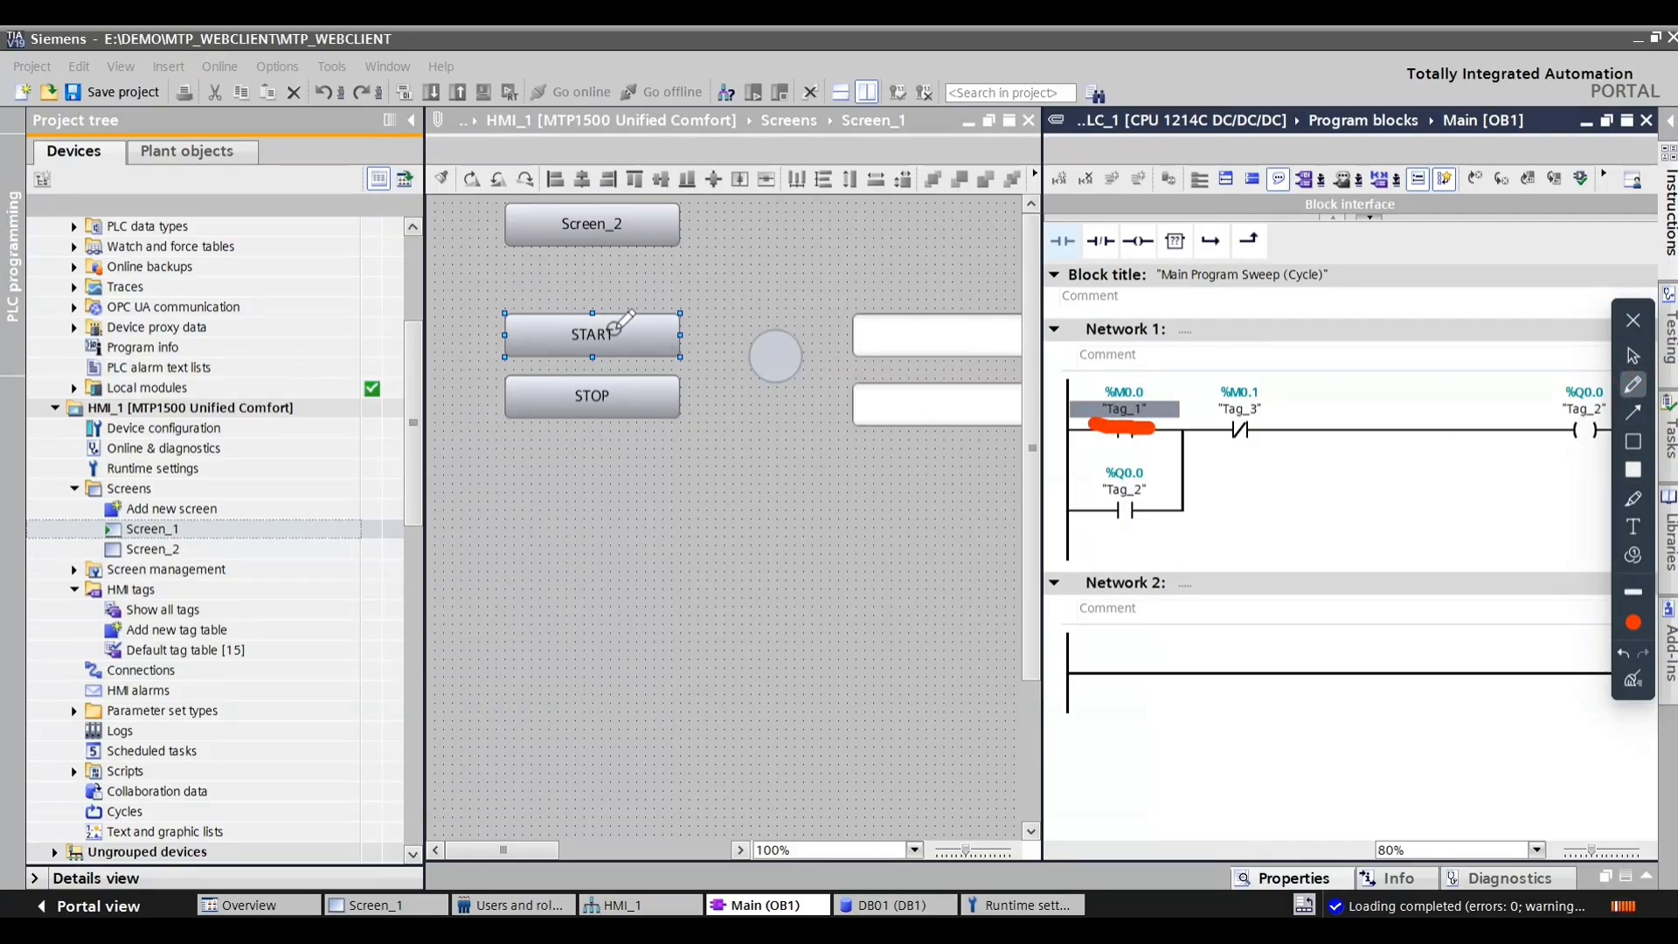
pyautogui.moveTo(612, 332); pyautogui.dragTo(640, 339)
pyautogui.moveTo(1229, 408); pyautogui.dragTo(1287, 412)
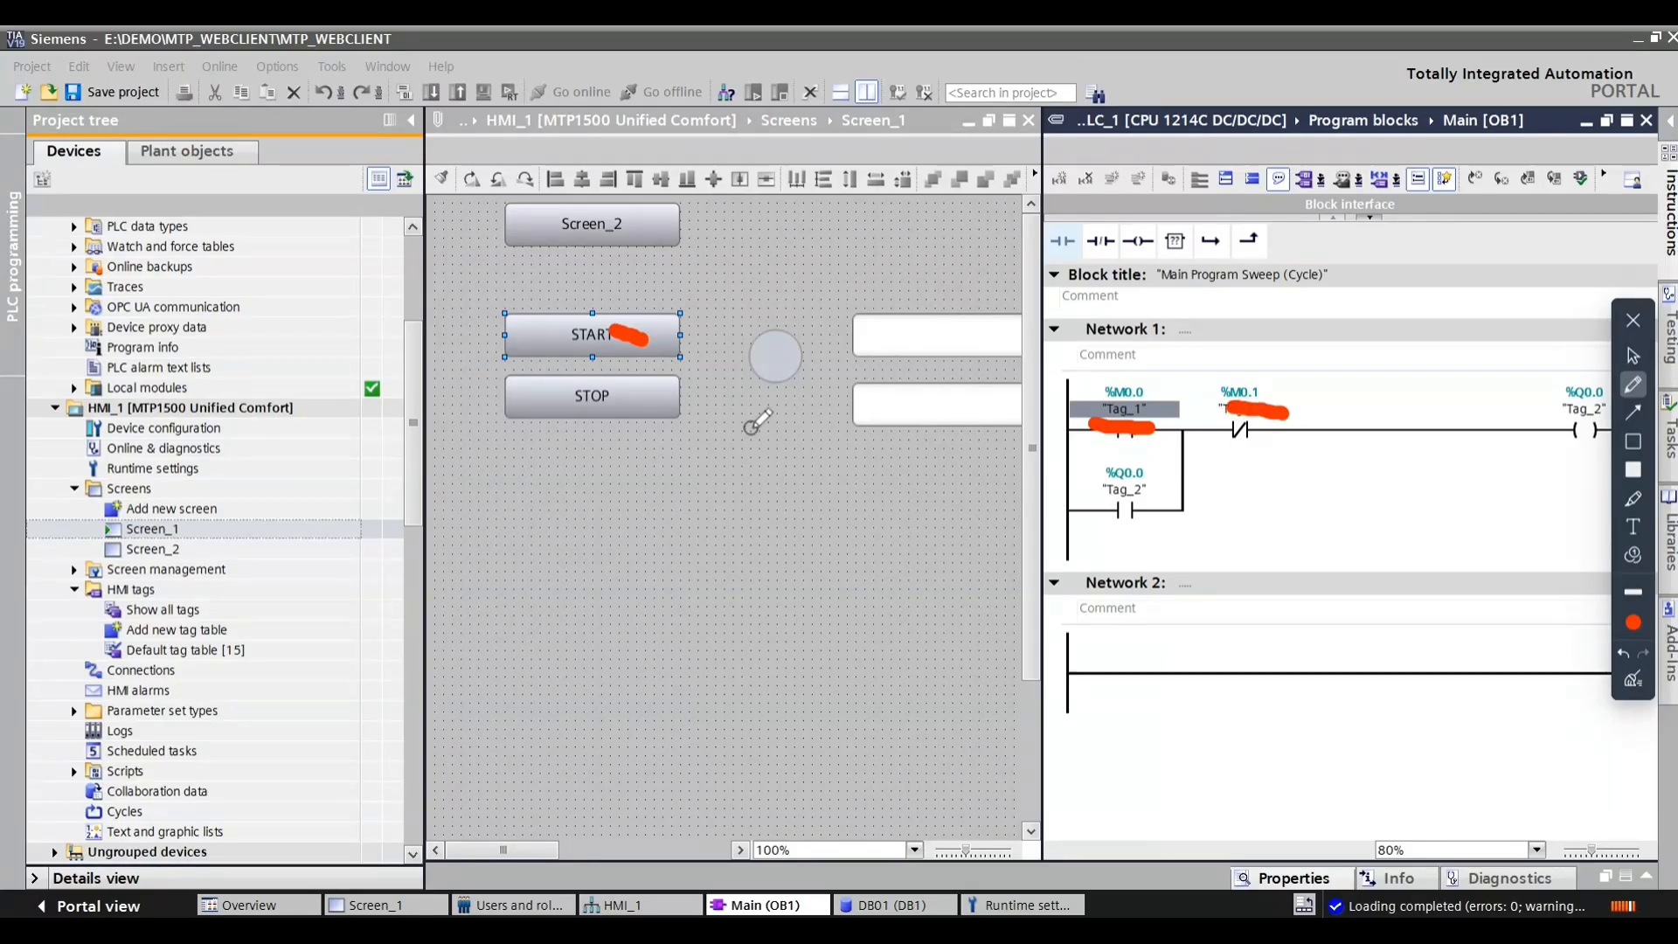
pyautogui.moveTo(581, 408); pyautogui.dragTo(657, 405)
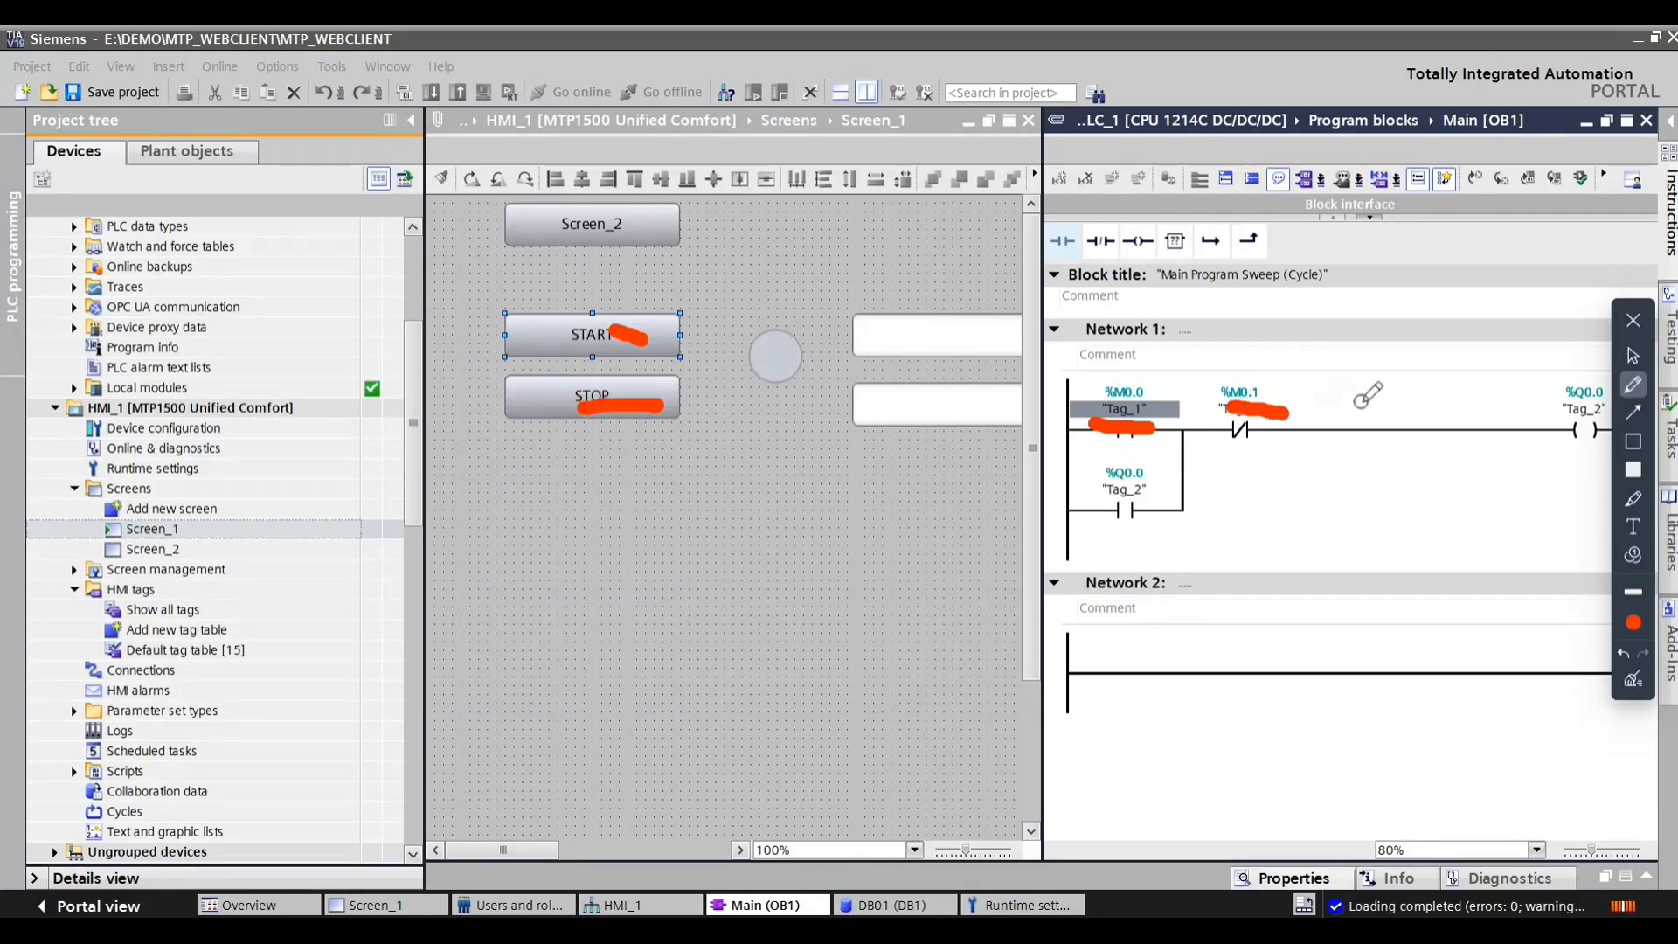
pyautogui.moveTo(1540, 403); pyautogui.dragTo(1567, 381)
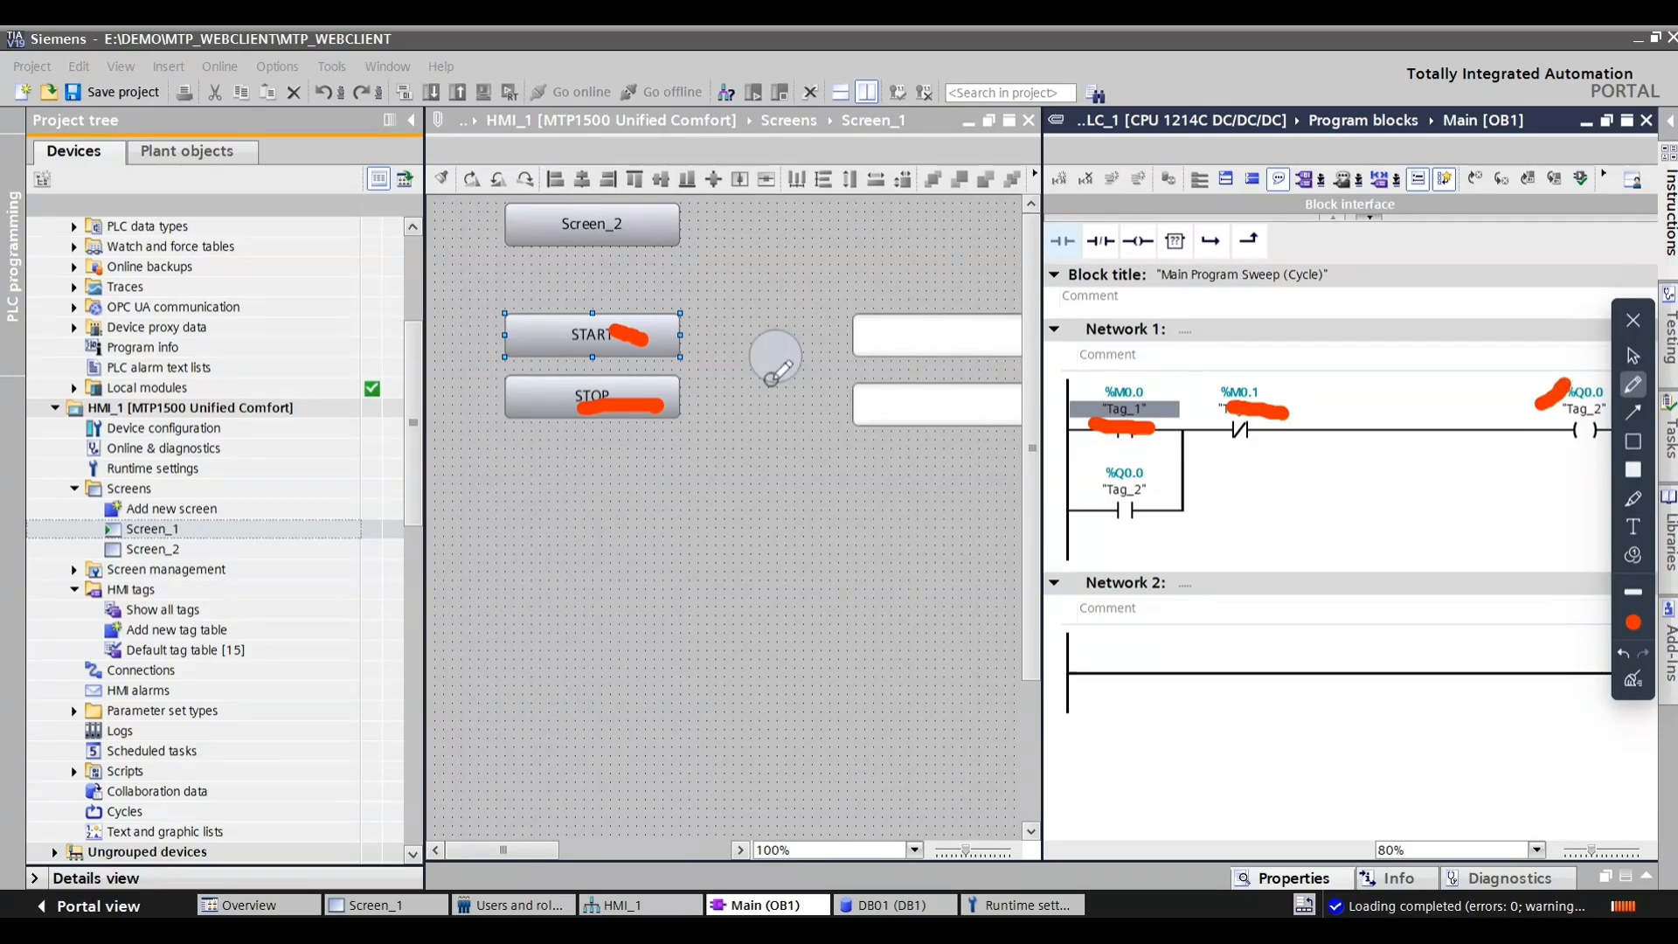
pyautogui.moveTo(729, 297); pyautogui.dragTo(846, 236)
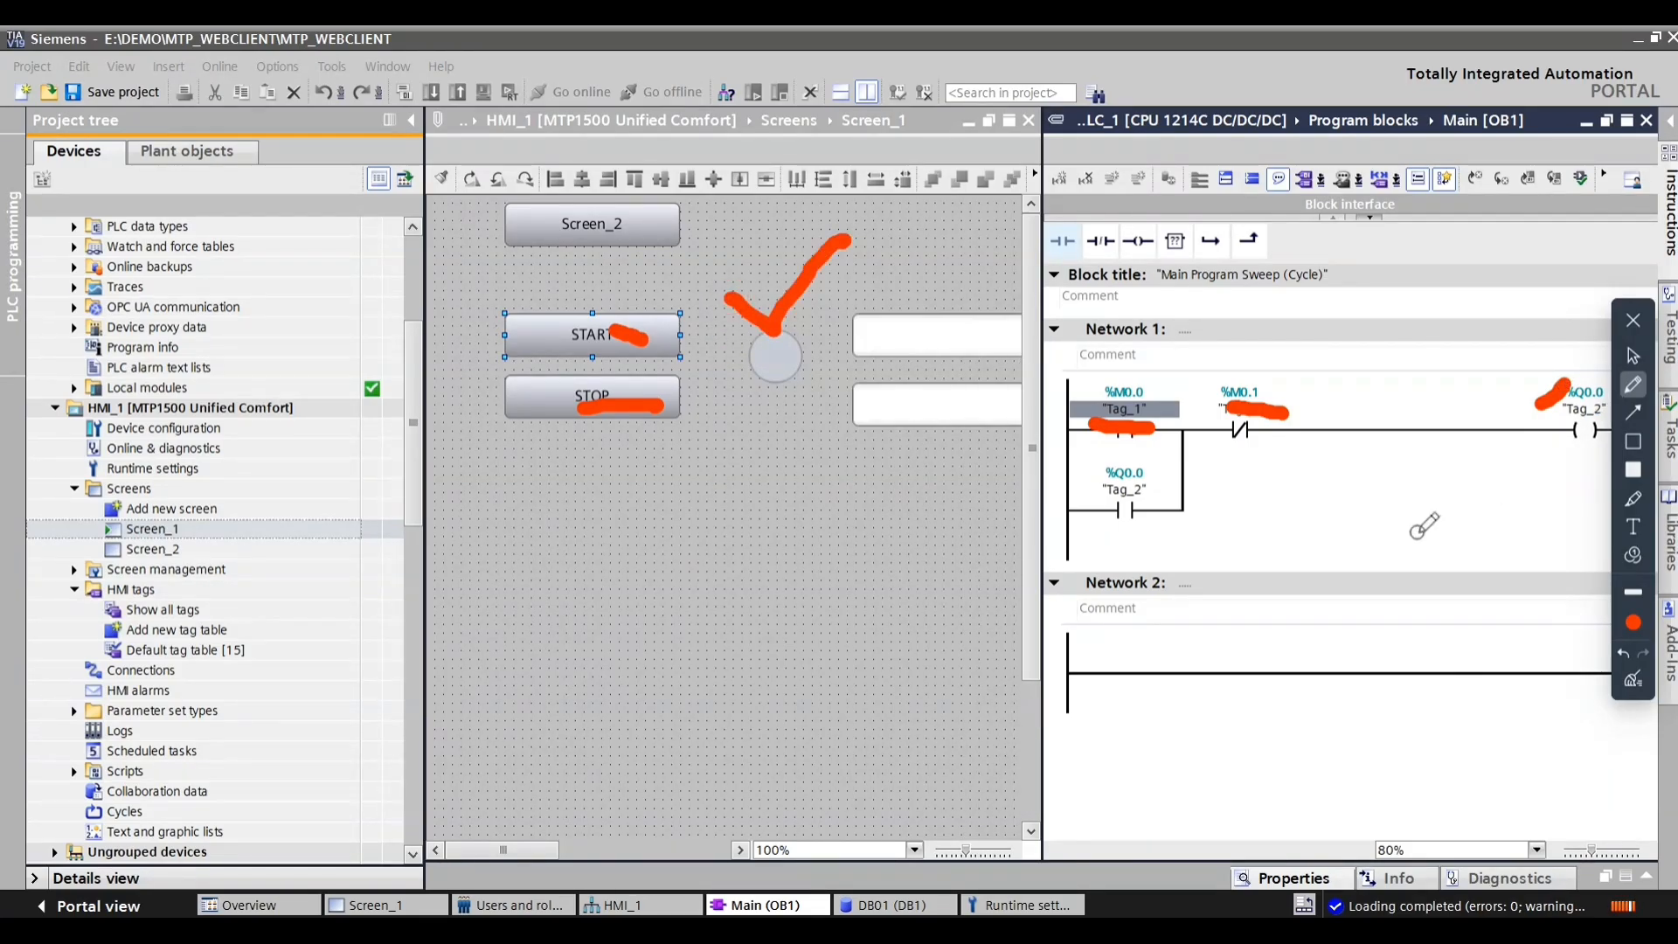
# Step: Undo all the pen marks and close the annotation tool
pyautogui.hotkey('ctrl', 'z')
pyautogui.hotkey('ctrl', 'z')
pyautogui.hotkey('ctrl', 'z')
pyautogui.hotkey('ctrl', 'z')
pyautogui.hotkey('ctrl', 'z')
pyautogui.hotkey('ctrl', 'z')
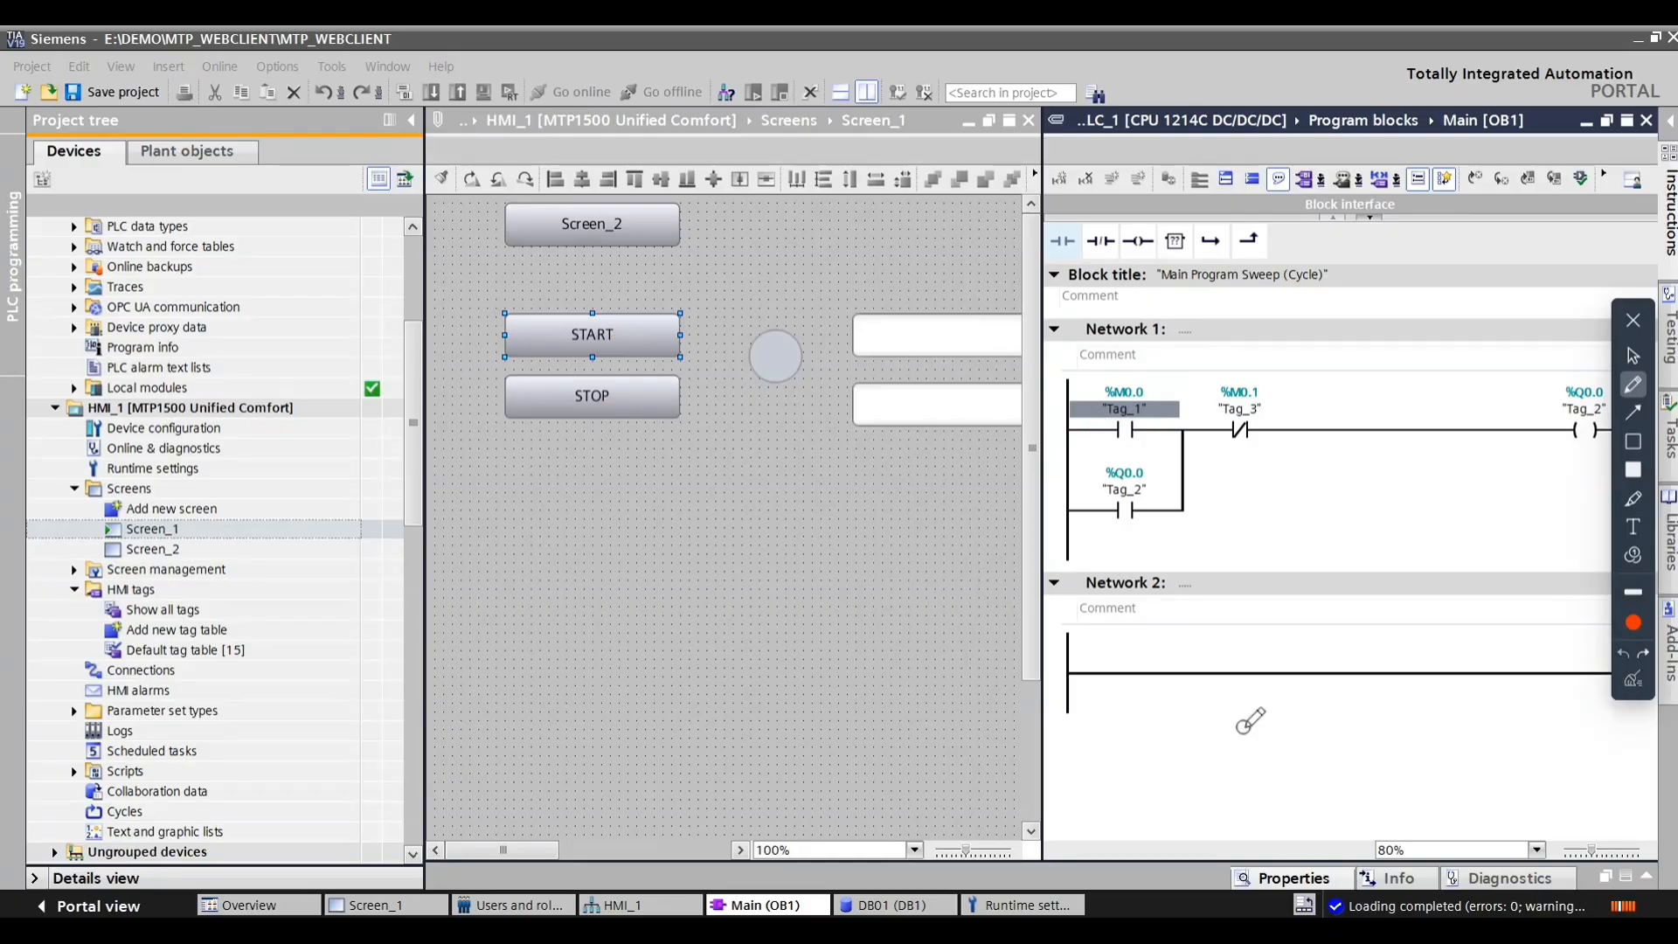
pyautogui.click(1634, 320)
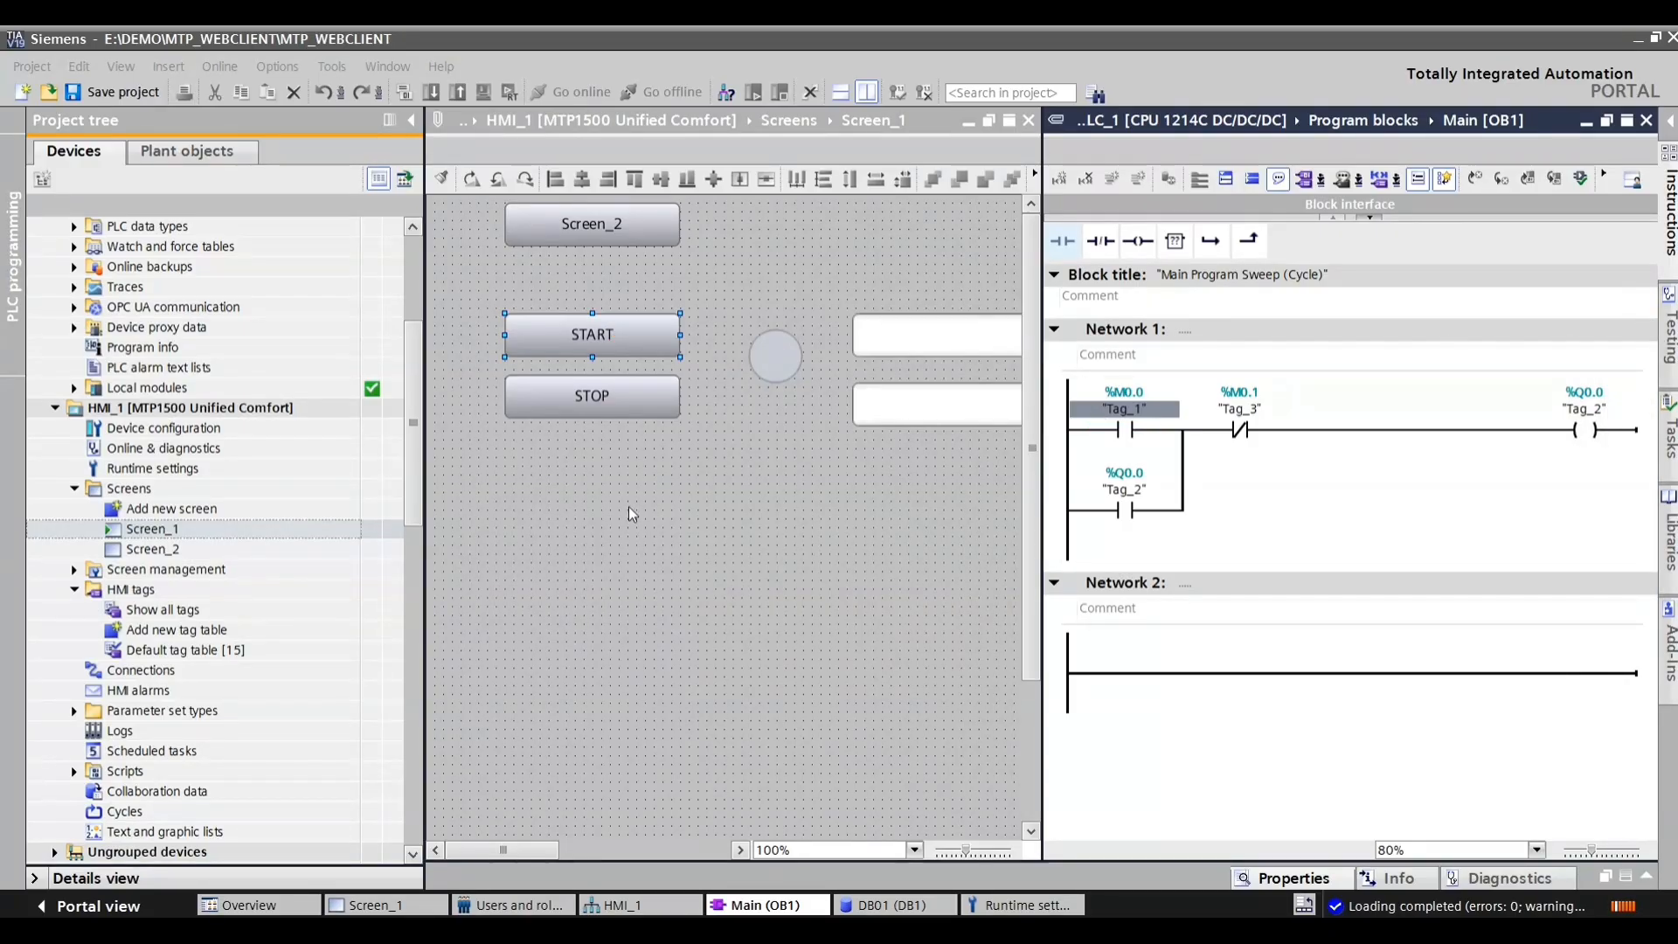
# Step: End the split view with Screen_1 active and open Users and roles in the project's security settings
pyautogui.click(726, 466)
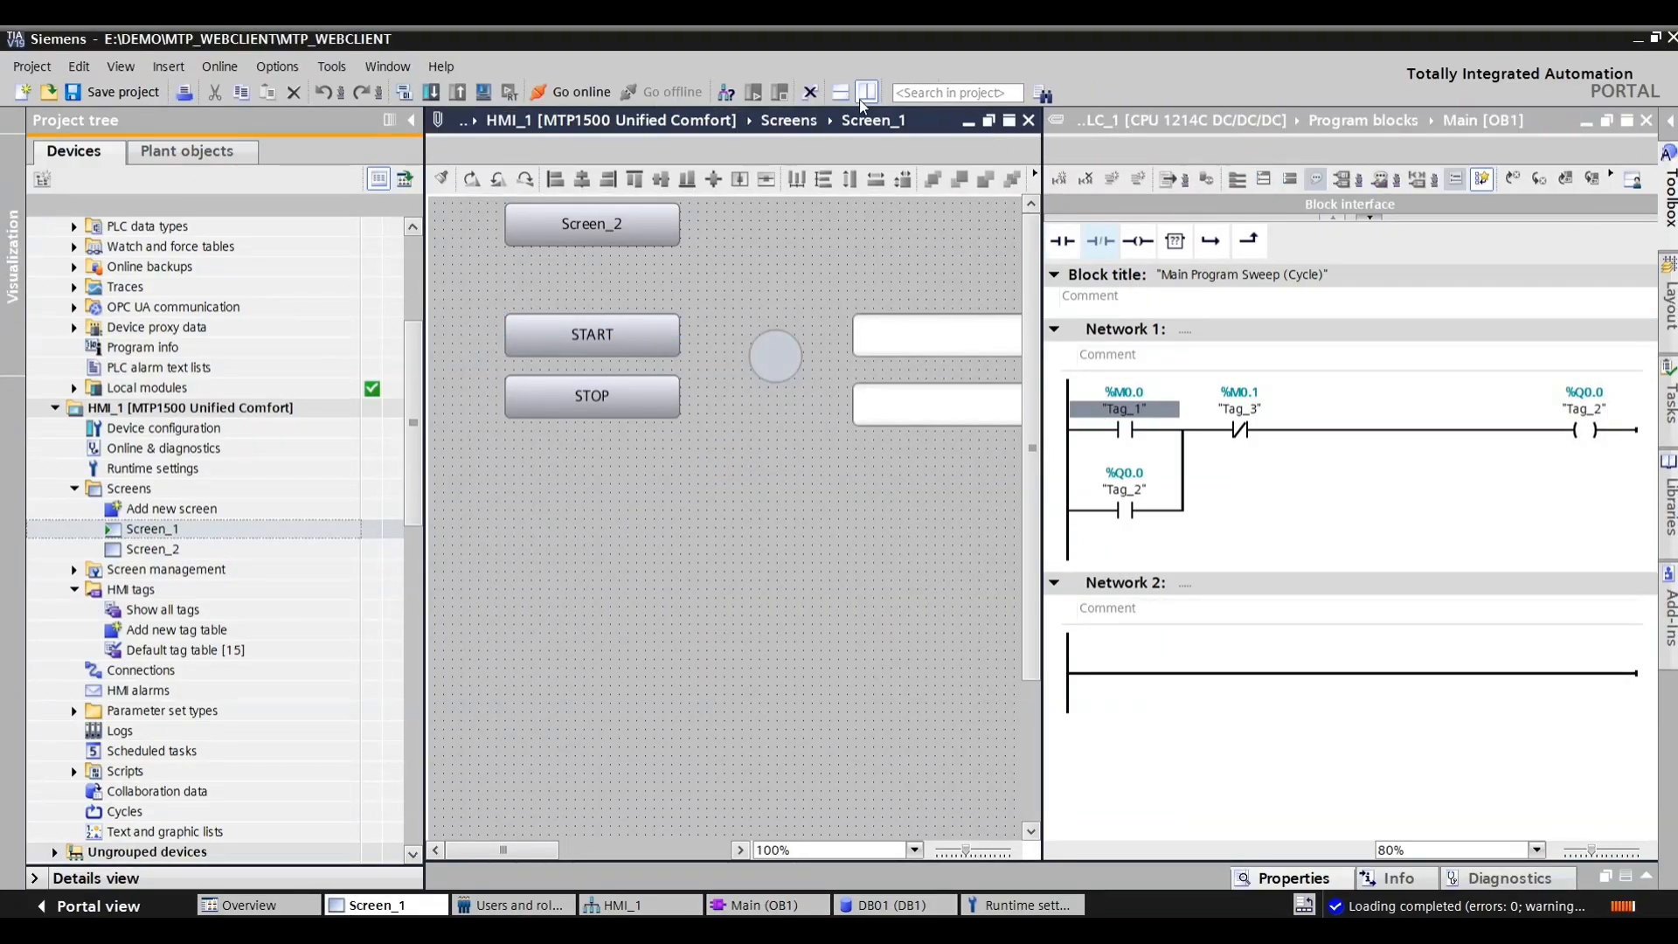
pyautogui.click(867, 91)
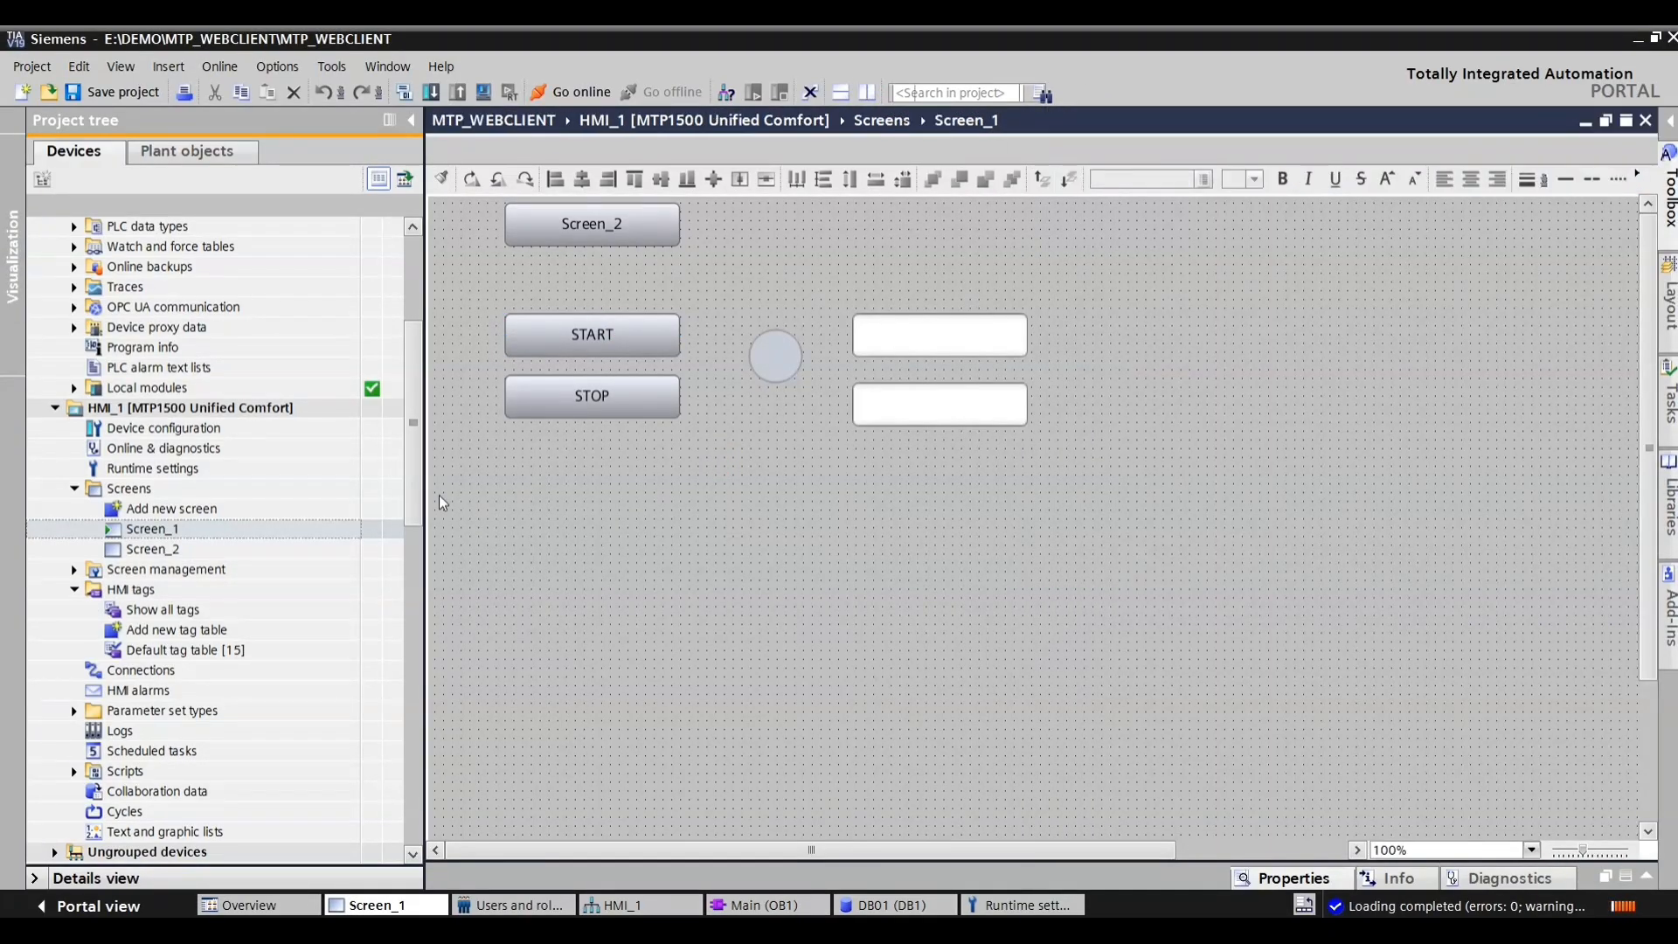
pyautogui.click(166, 690)
pyautogui.scroll(-3, 171, 691)
pyautogui.scroll(-1, 171, 691)
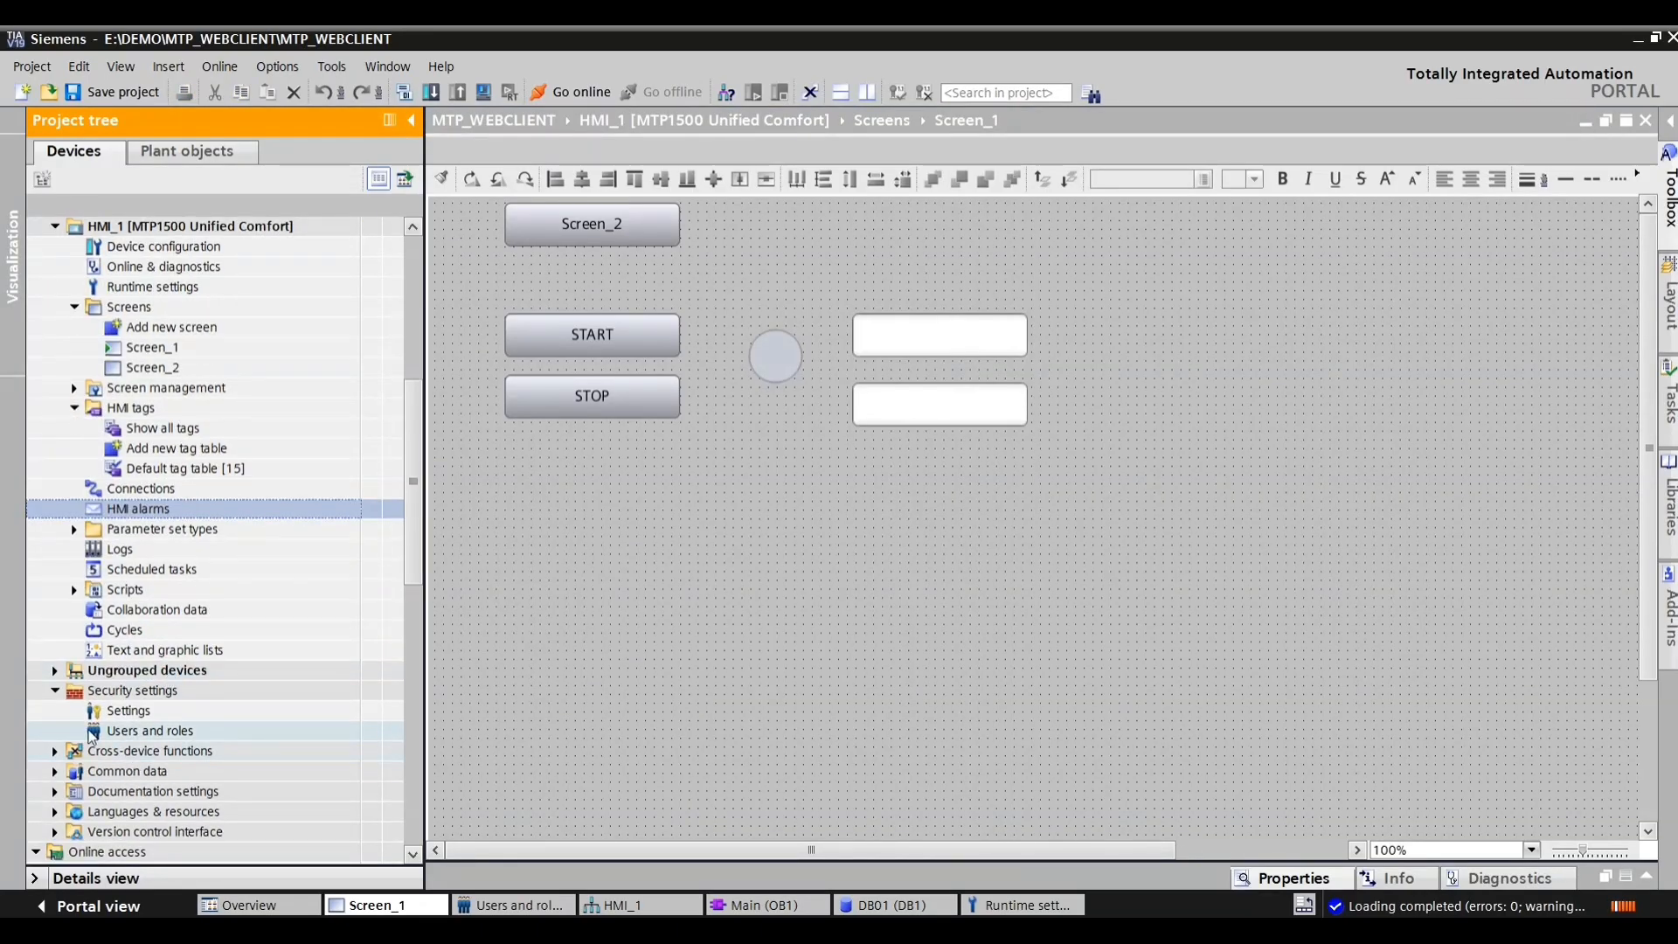
pyautogui.click(93, 732)
pyautogui.doubleClick(90, 734)
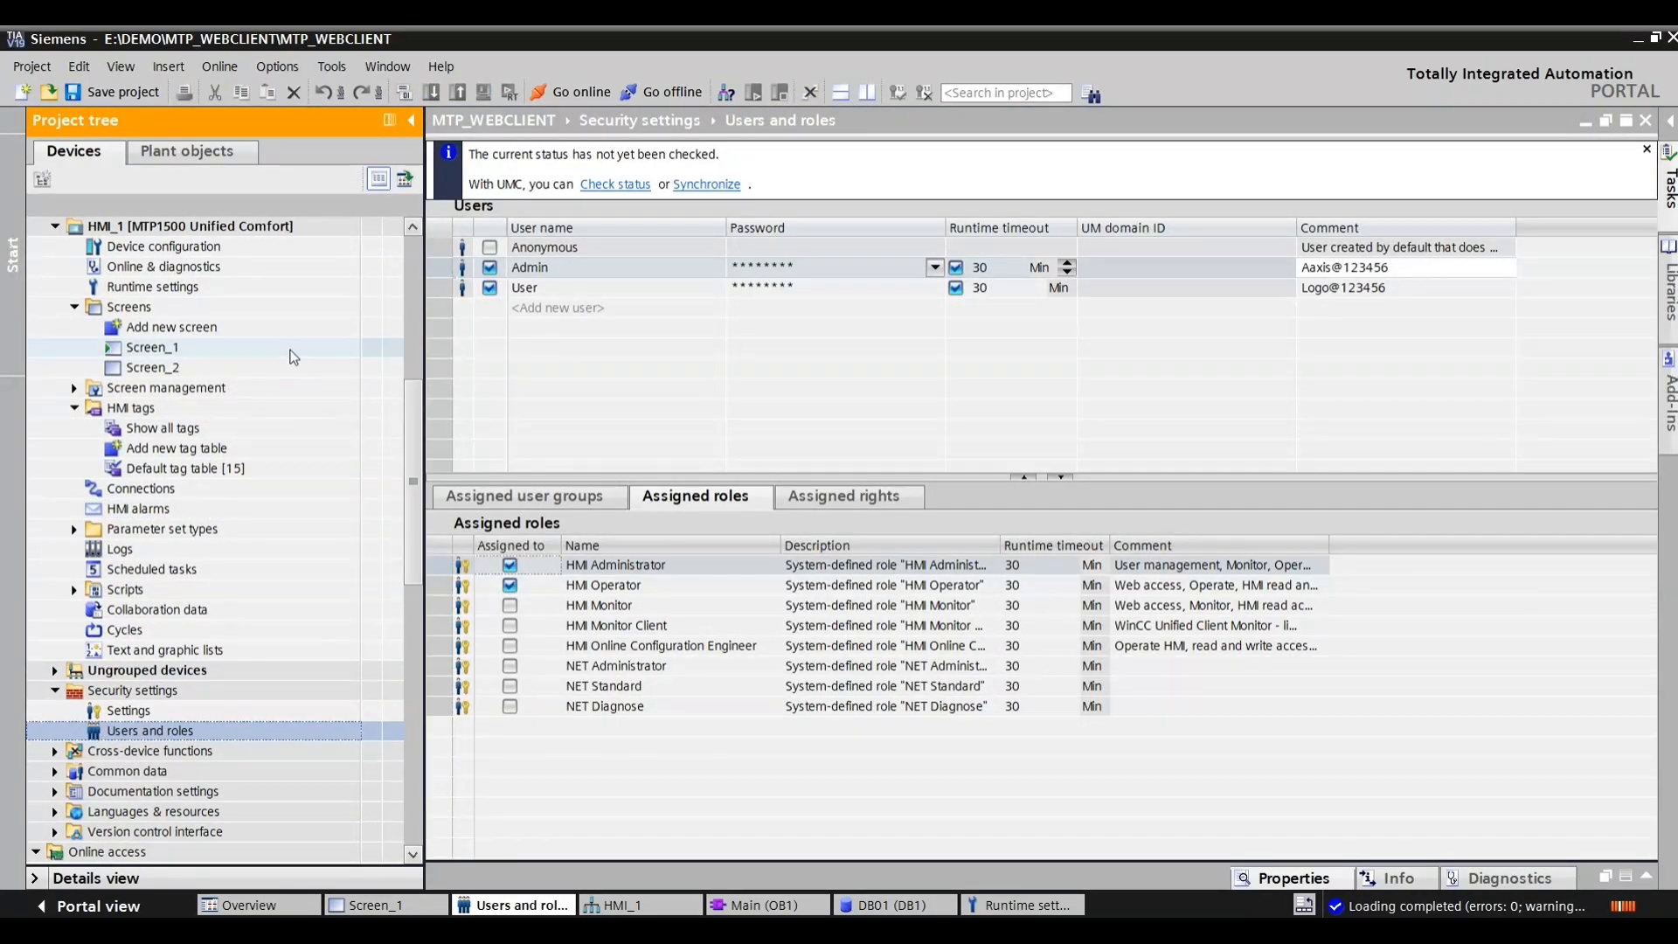
# Step: Add a new local user to the project's user list
pyautogui.click(546, 273)
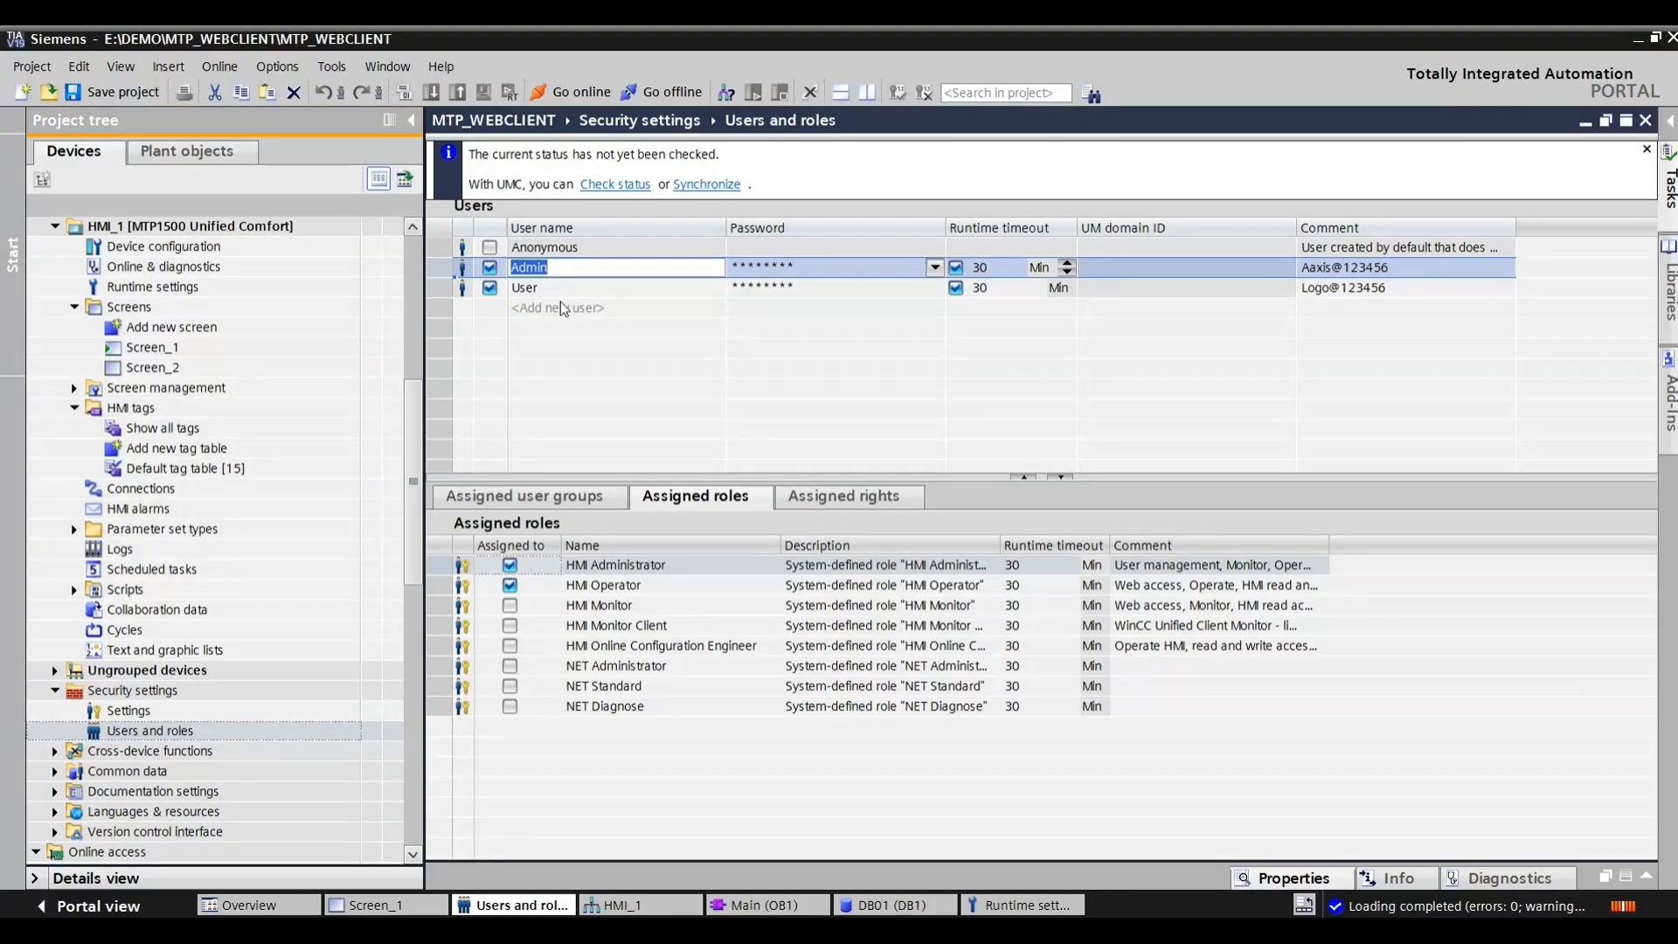
pyautogui.click(563, 311)
pyautogui.rightClick(561, 309)
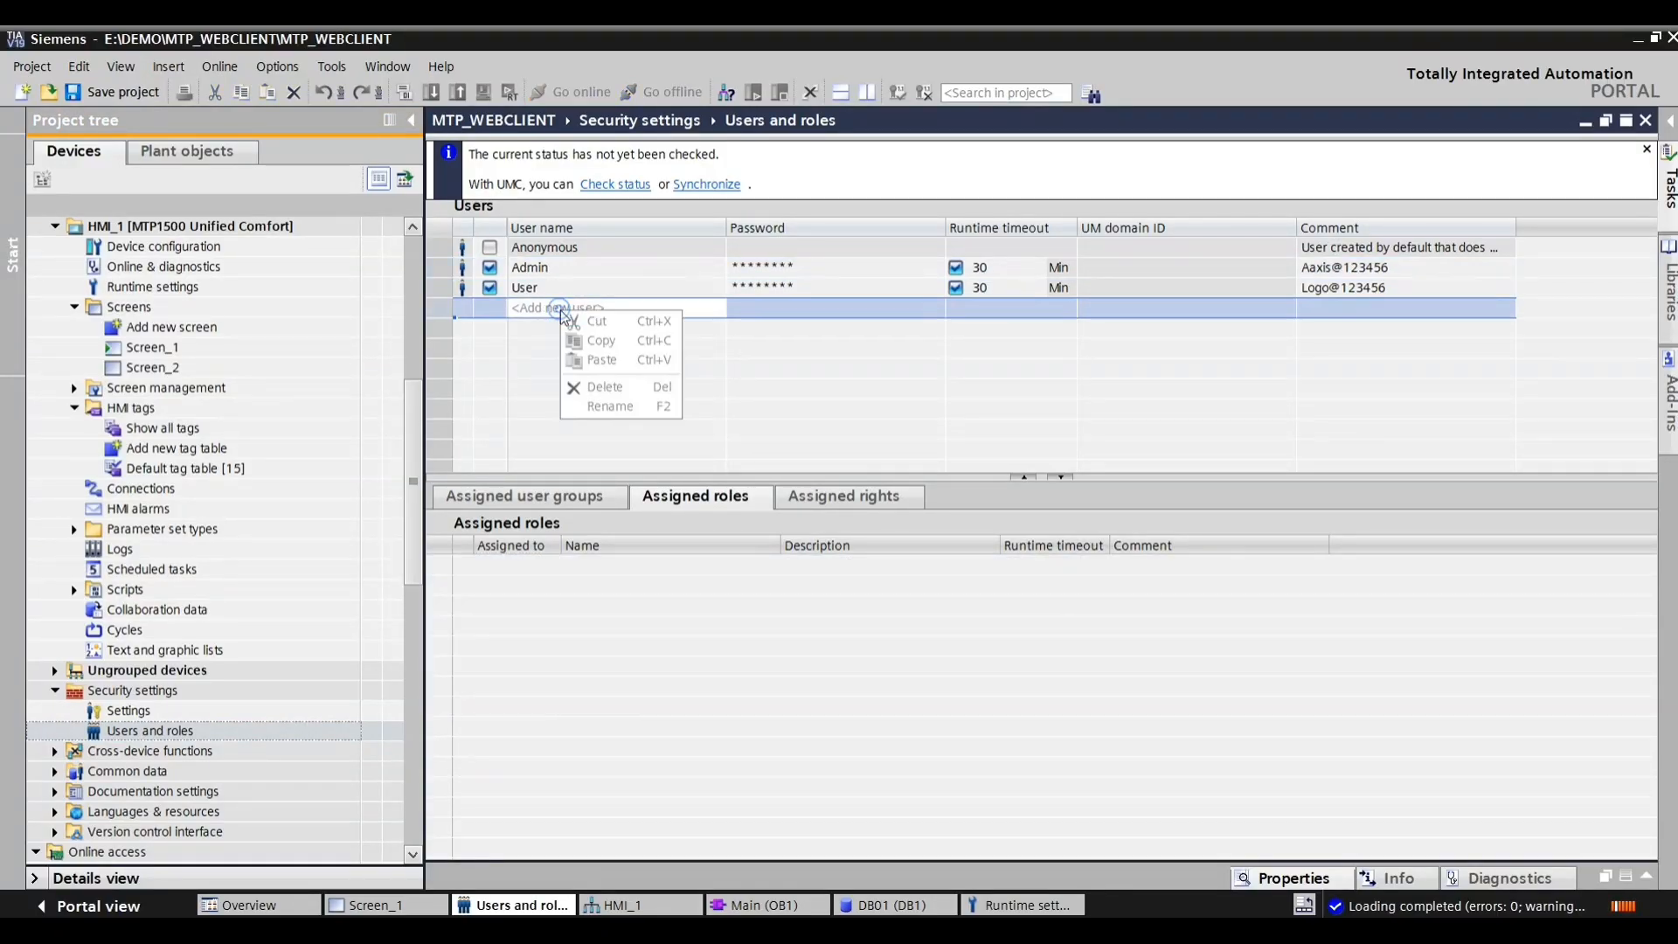
pyautogui.click(434, 299)
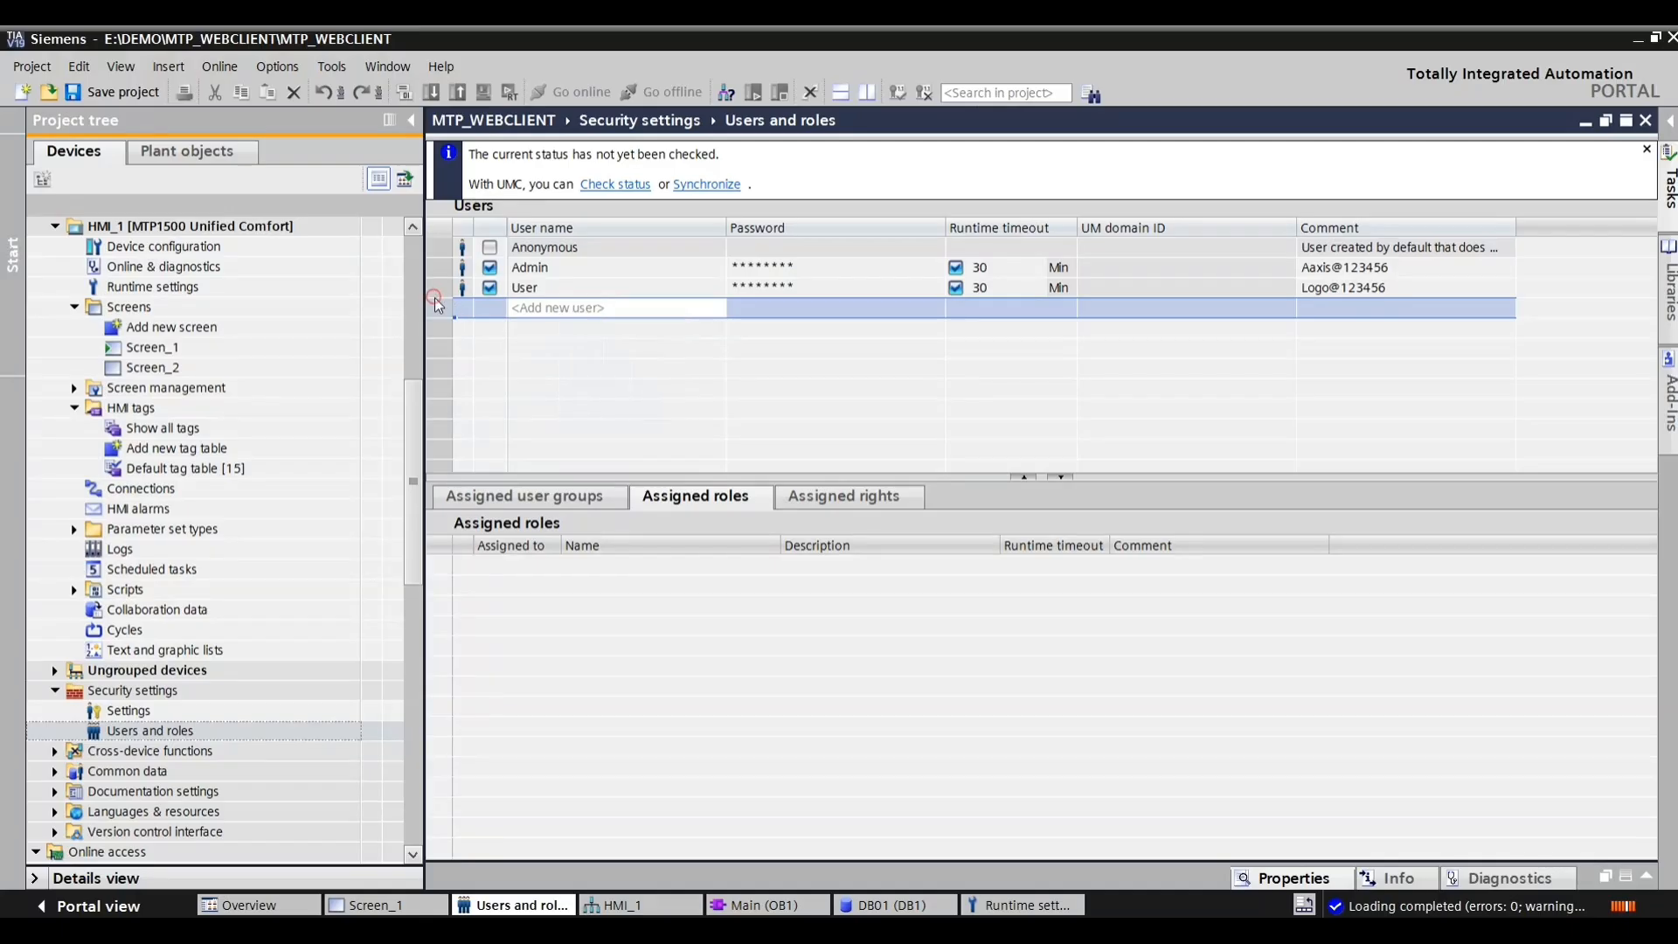
pyautogui.rightClick(435, 300)
pyautogui.click(591, 318)
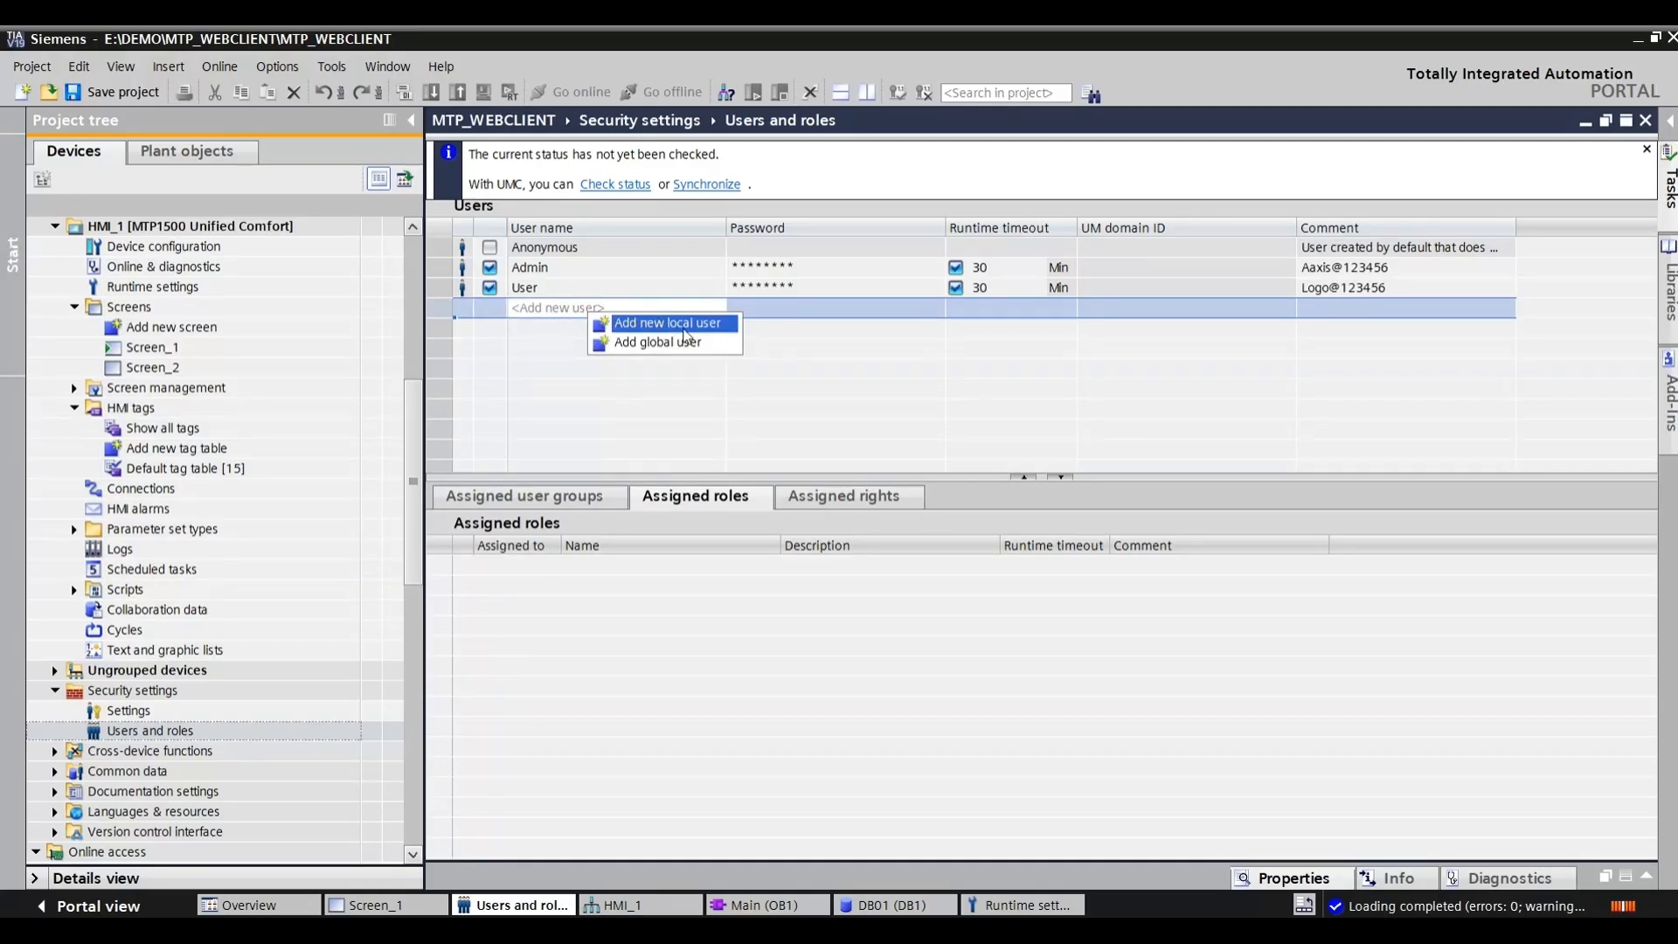
pyautogui.click(705, 325)
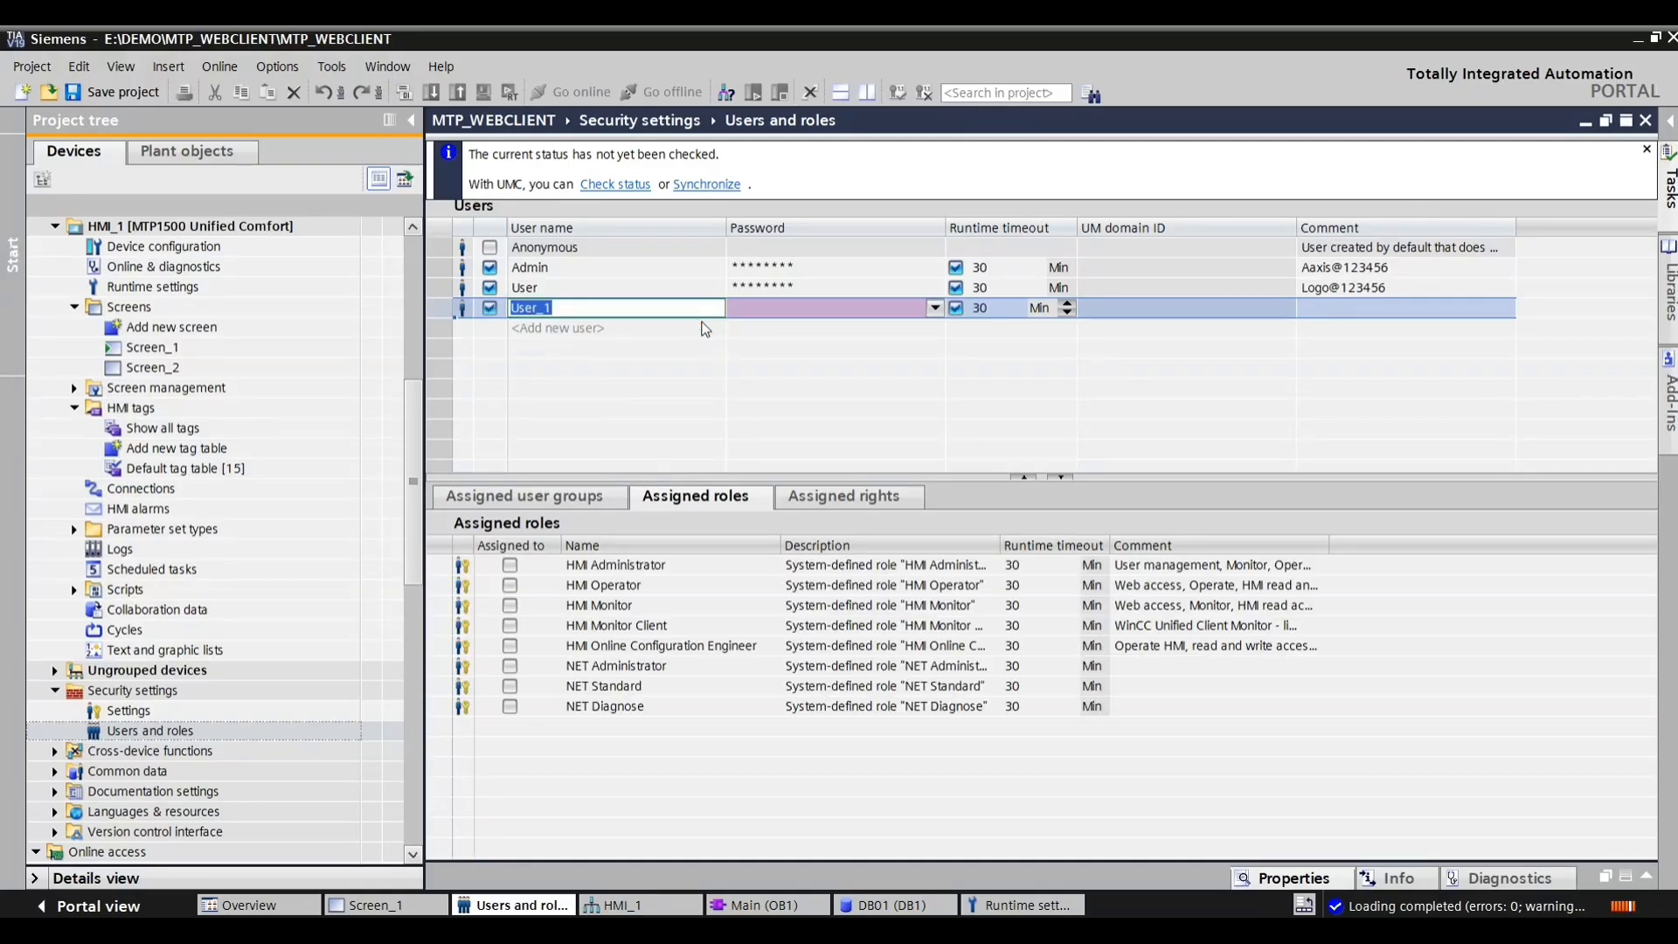
# Step: Delete the newly added local user from the user list
pyautogui.click(544, 271)
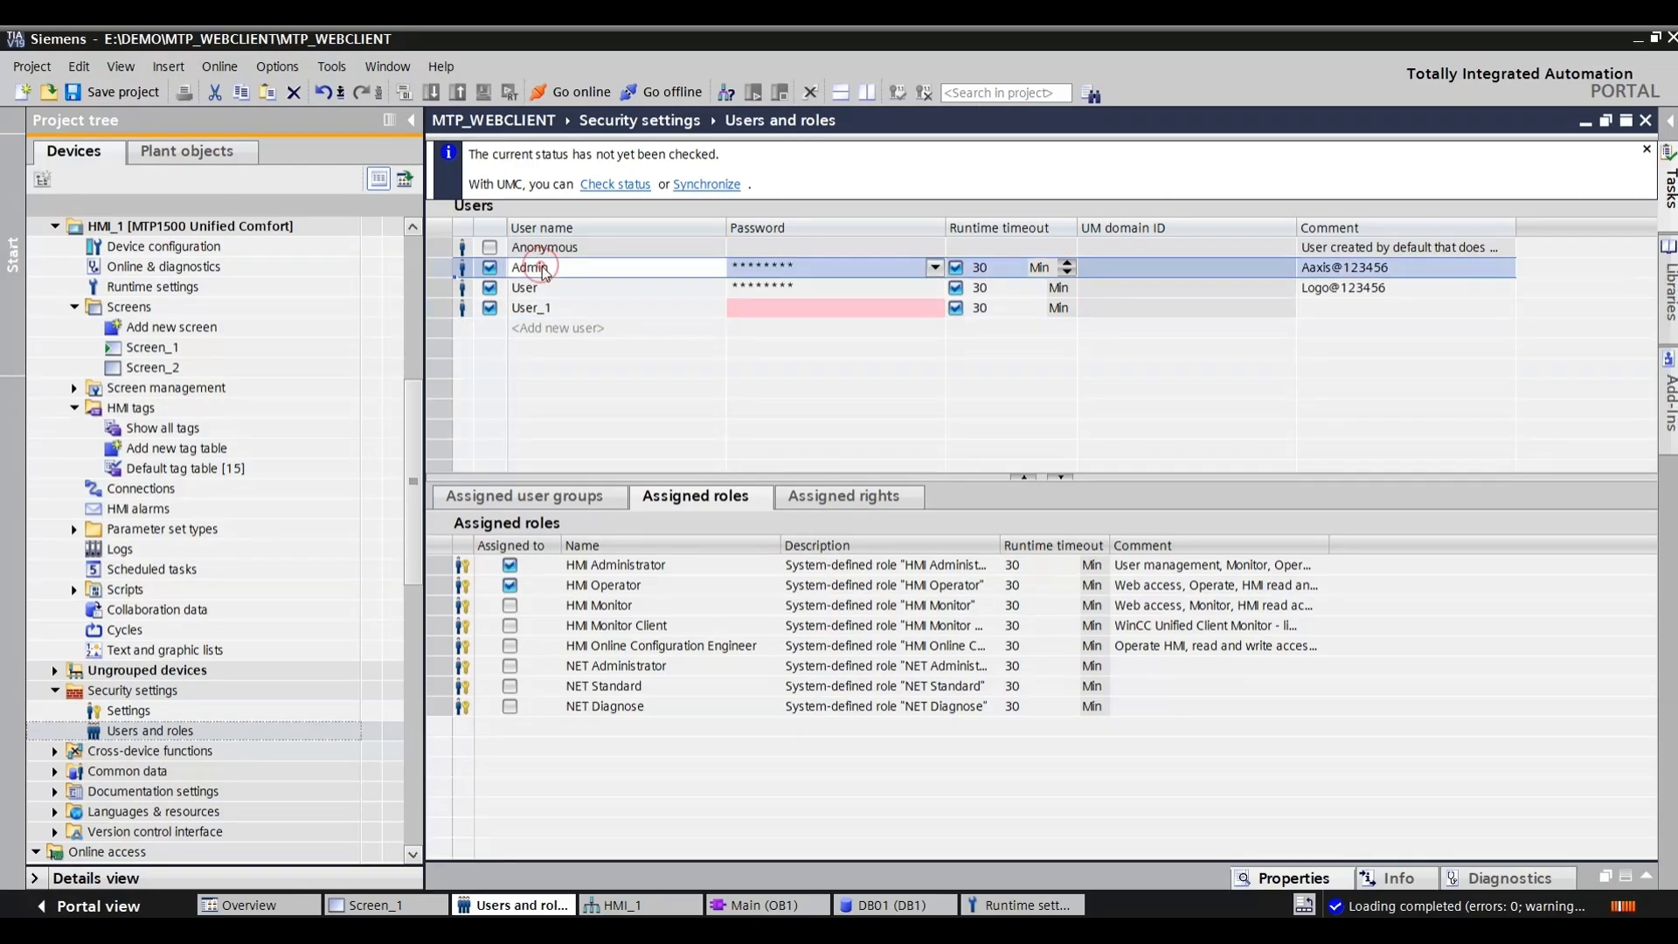
pyautogui.click(524, 310)
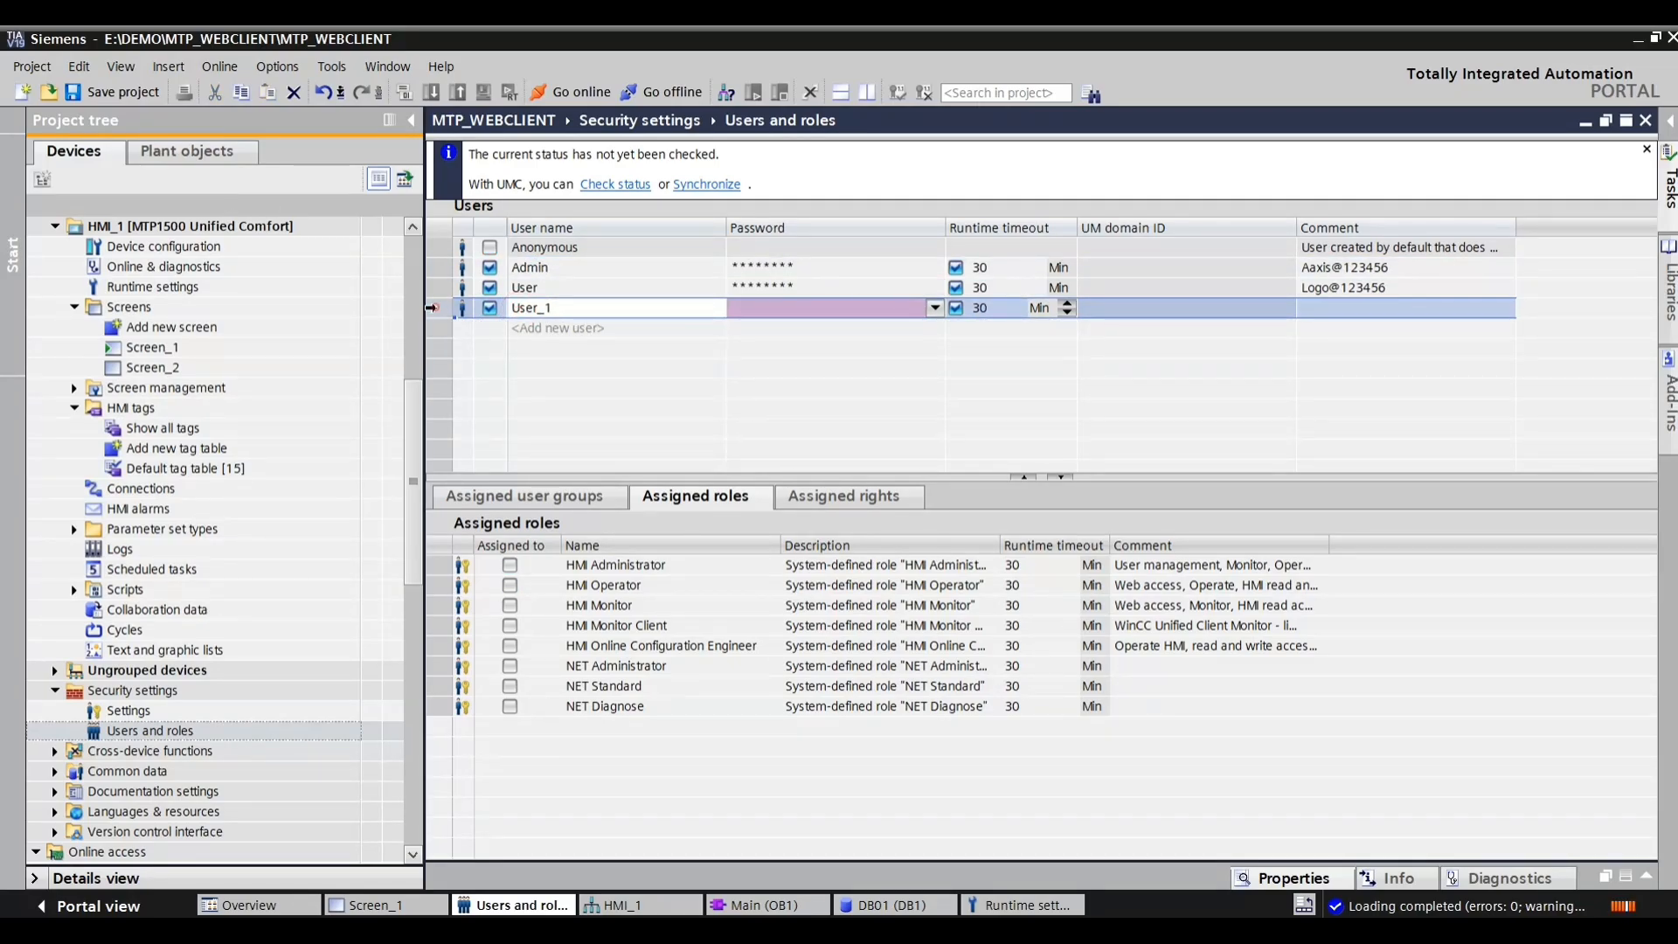
pyautogui.rightClick(437, 309)
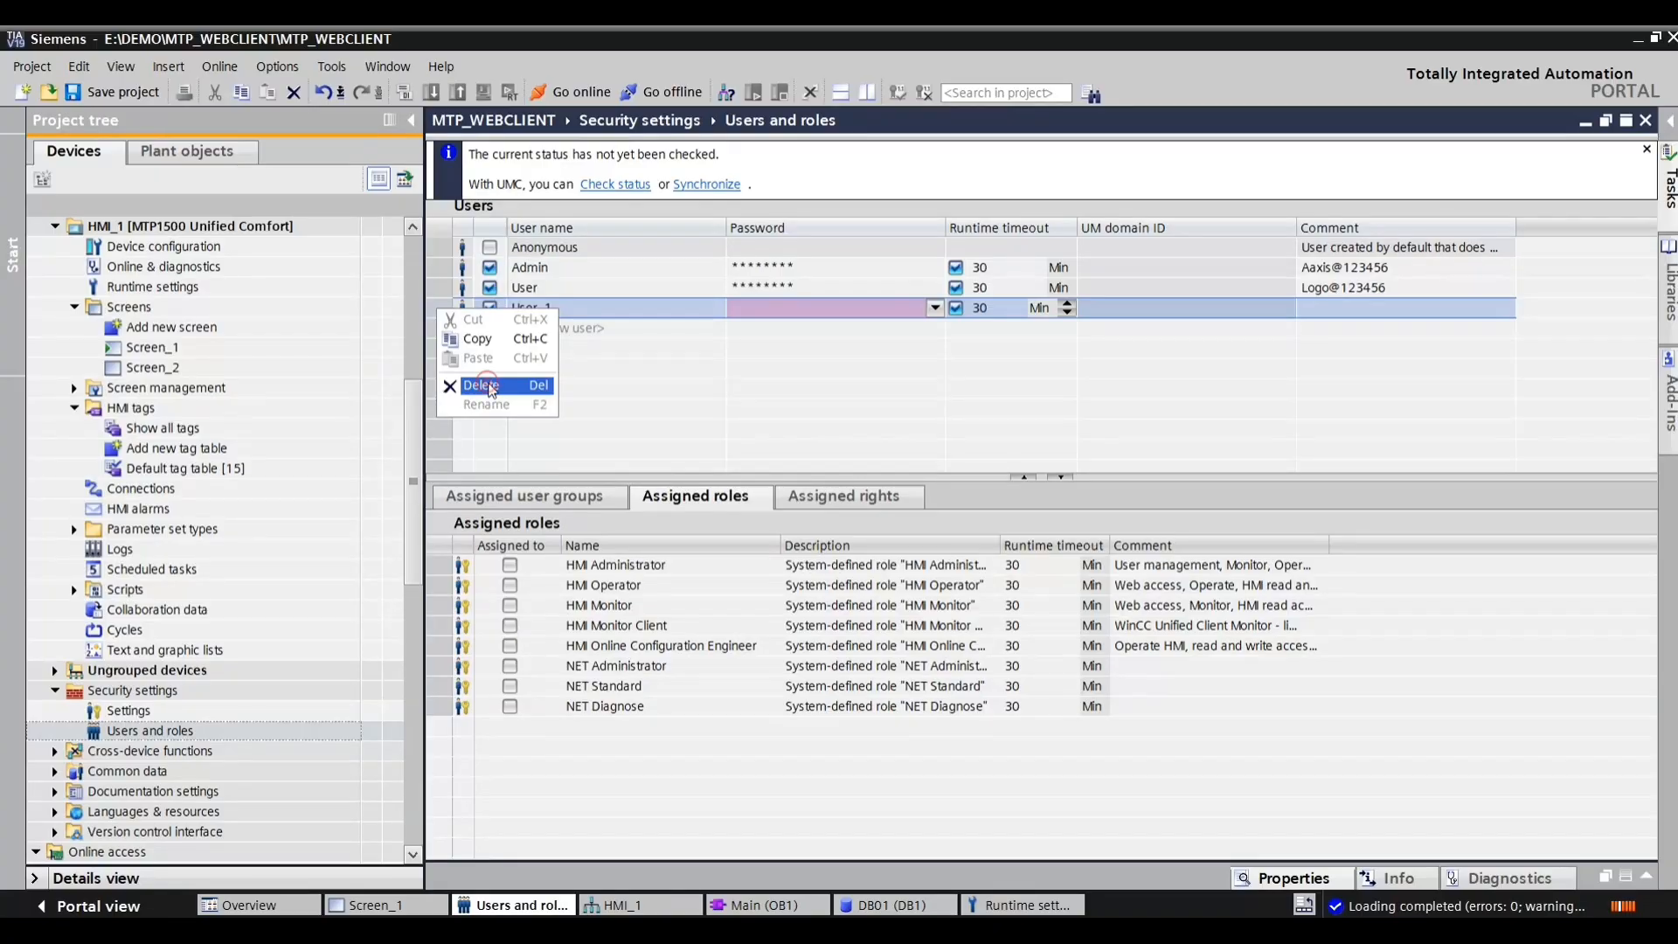
pyautogui.click(492, 387)
# Step: Show the Authentication method column in the Users table
pyautogui.click(565, 271)
pyautogui.rightClick(564, 268)
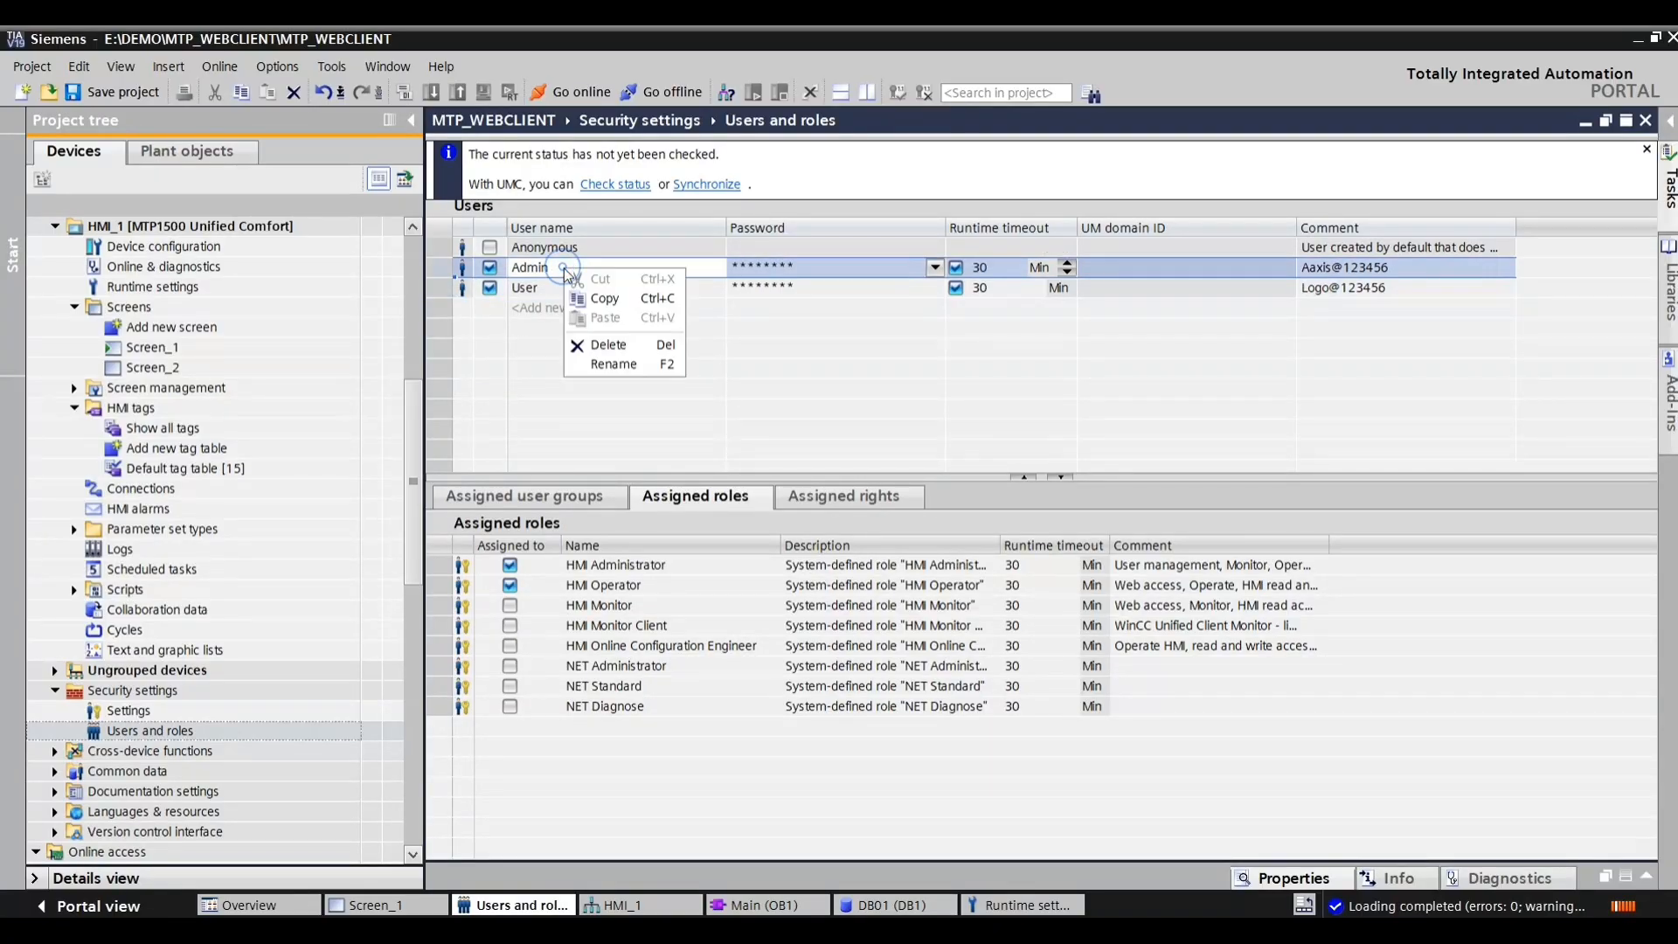
pyautogui.rightClick(653, 236)
pyautogui.moveTo(690, 240)
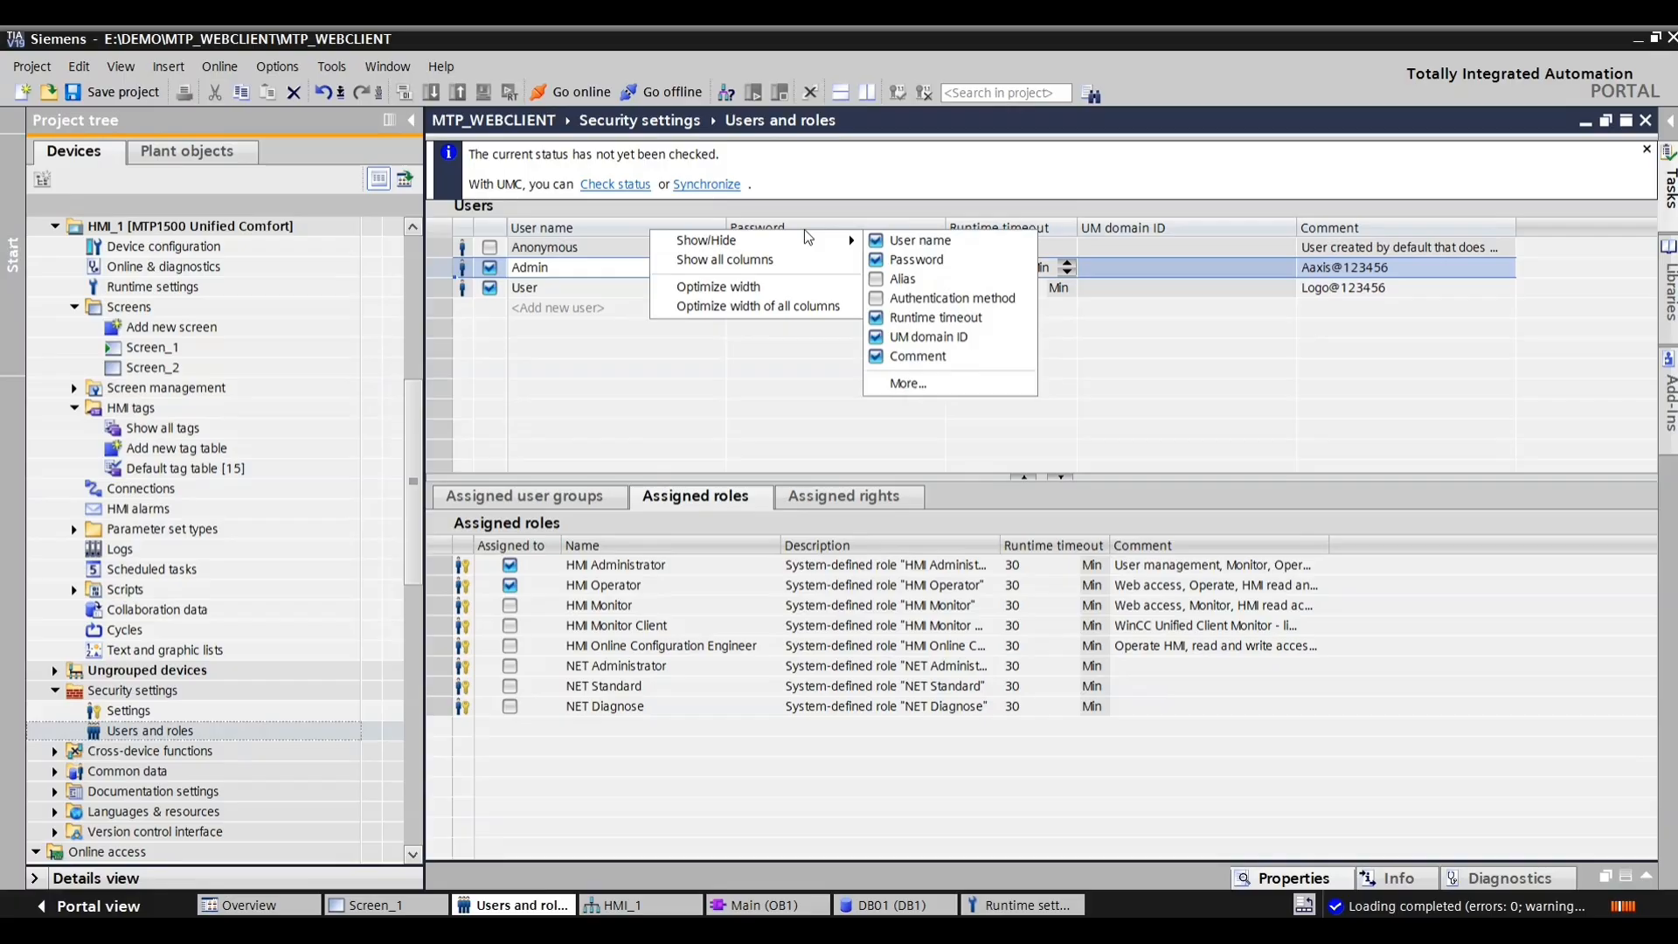
pyautogui.click(877, 299)
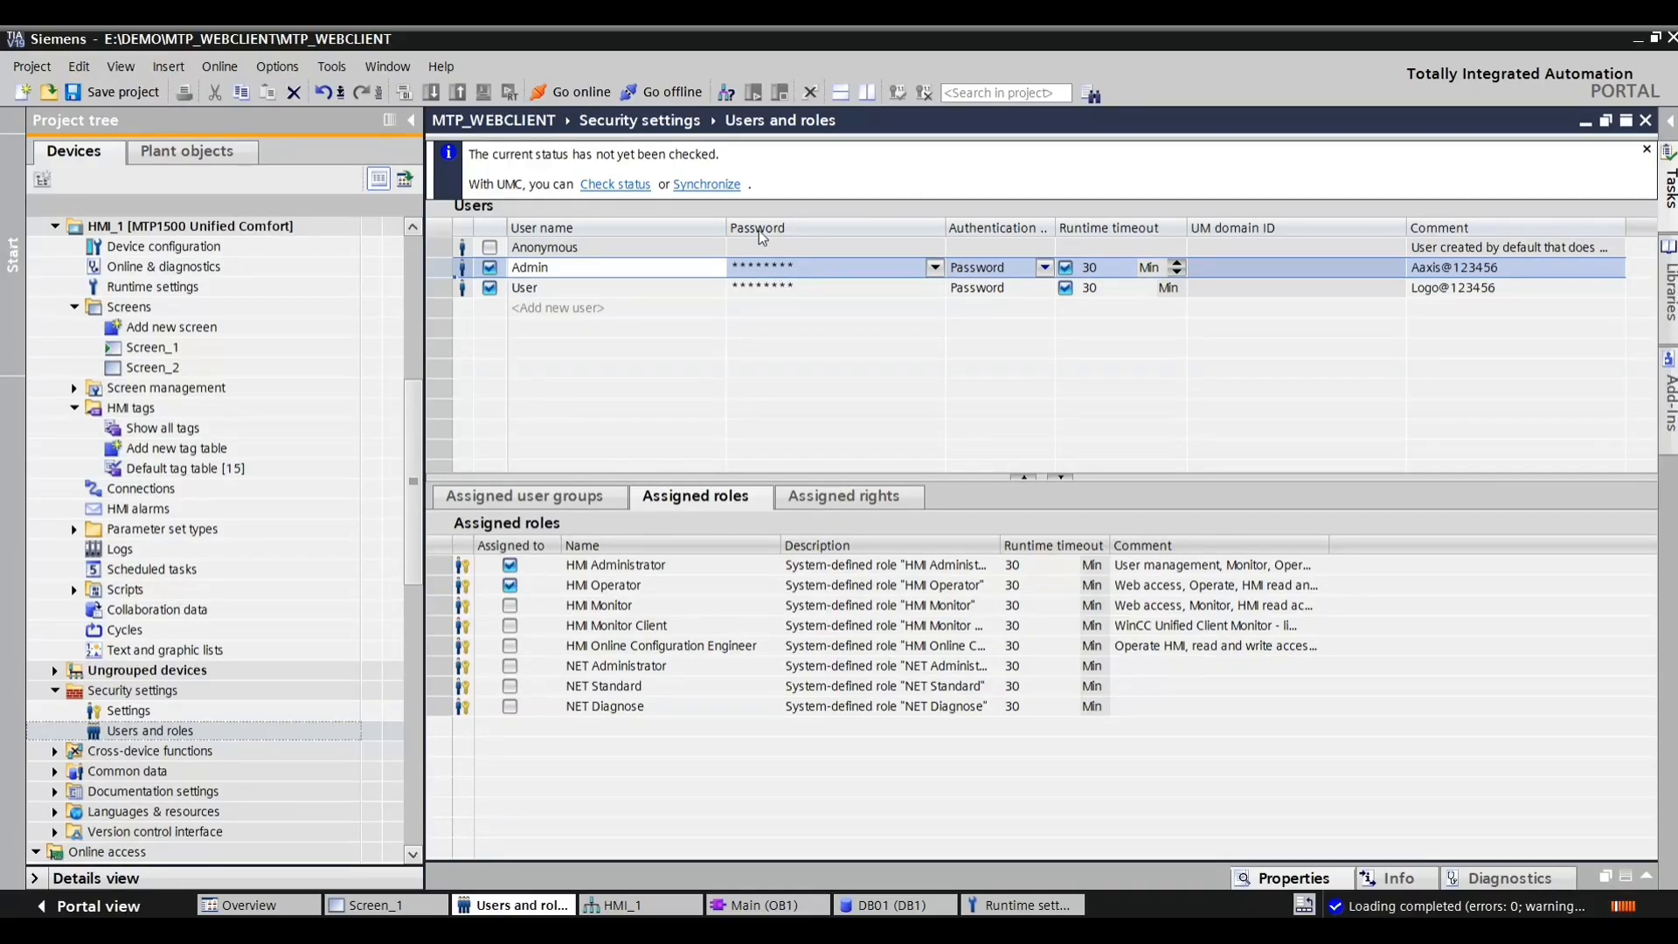
# Step: Check the comments of the Admin and User accounts and the HMI roles assigned to Admin
pyautogui.click(1503, 266)
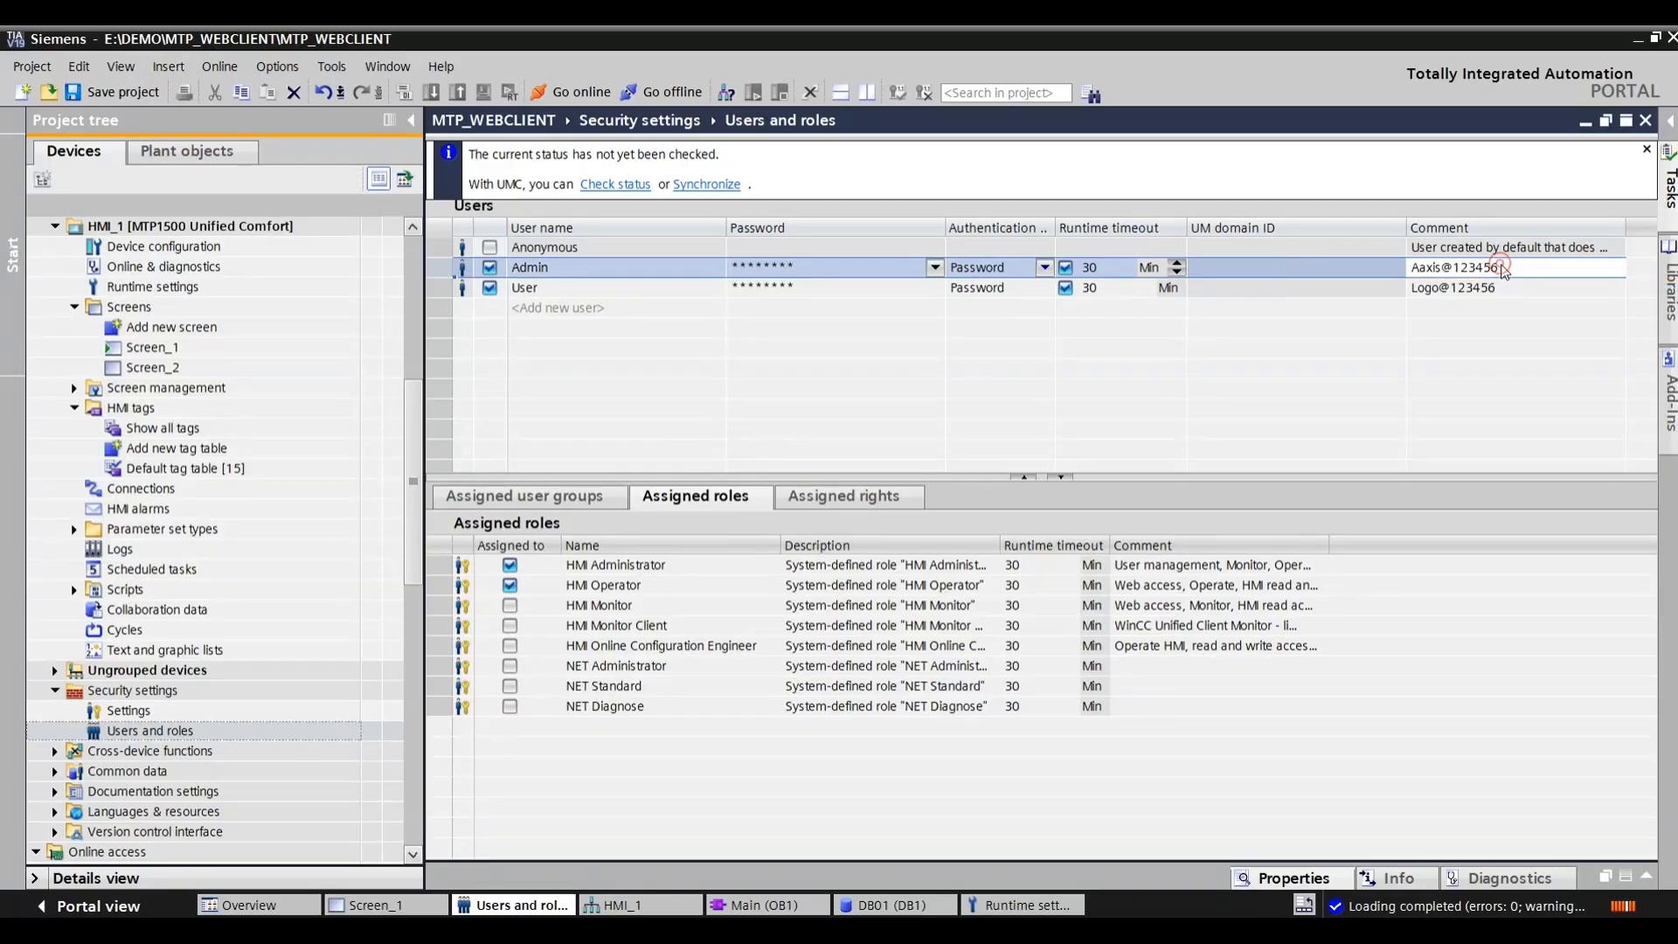
pyautogui.click(1510, 287)
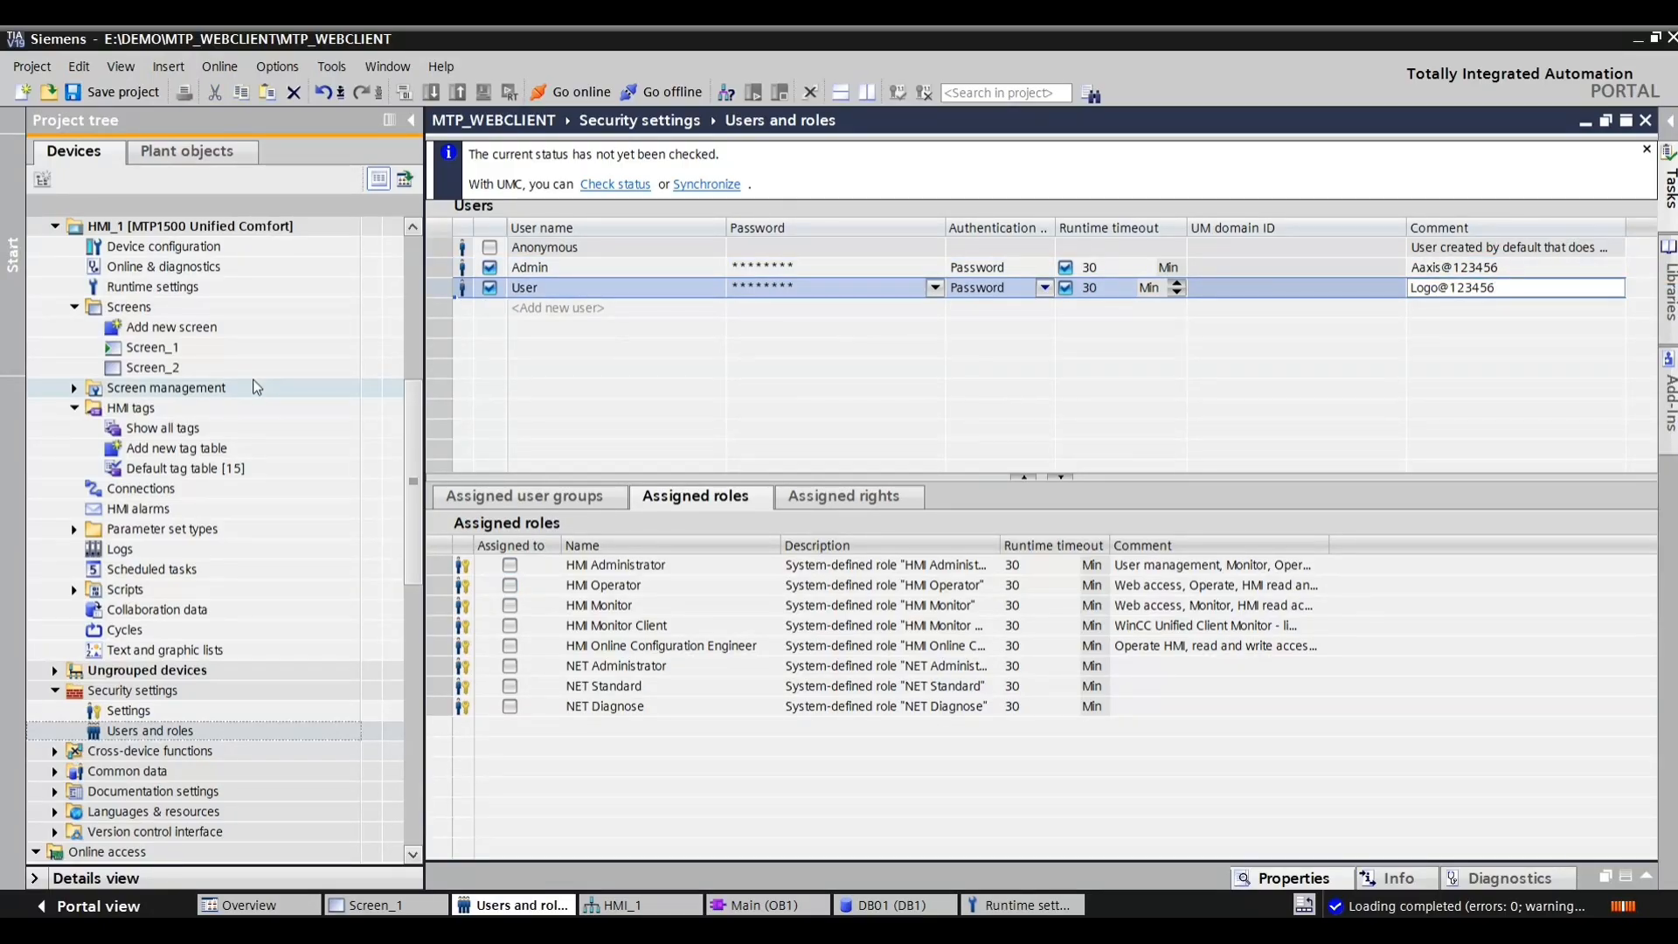
pyautogui.click(540, 261)
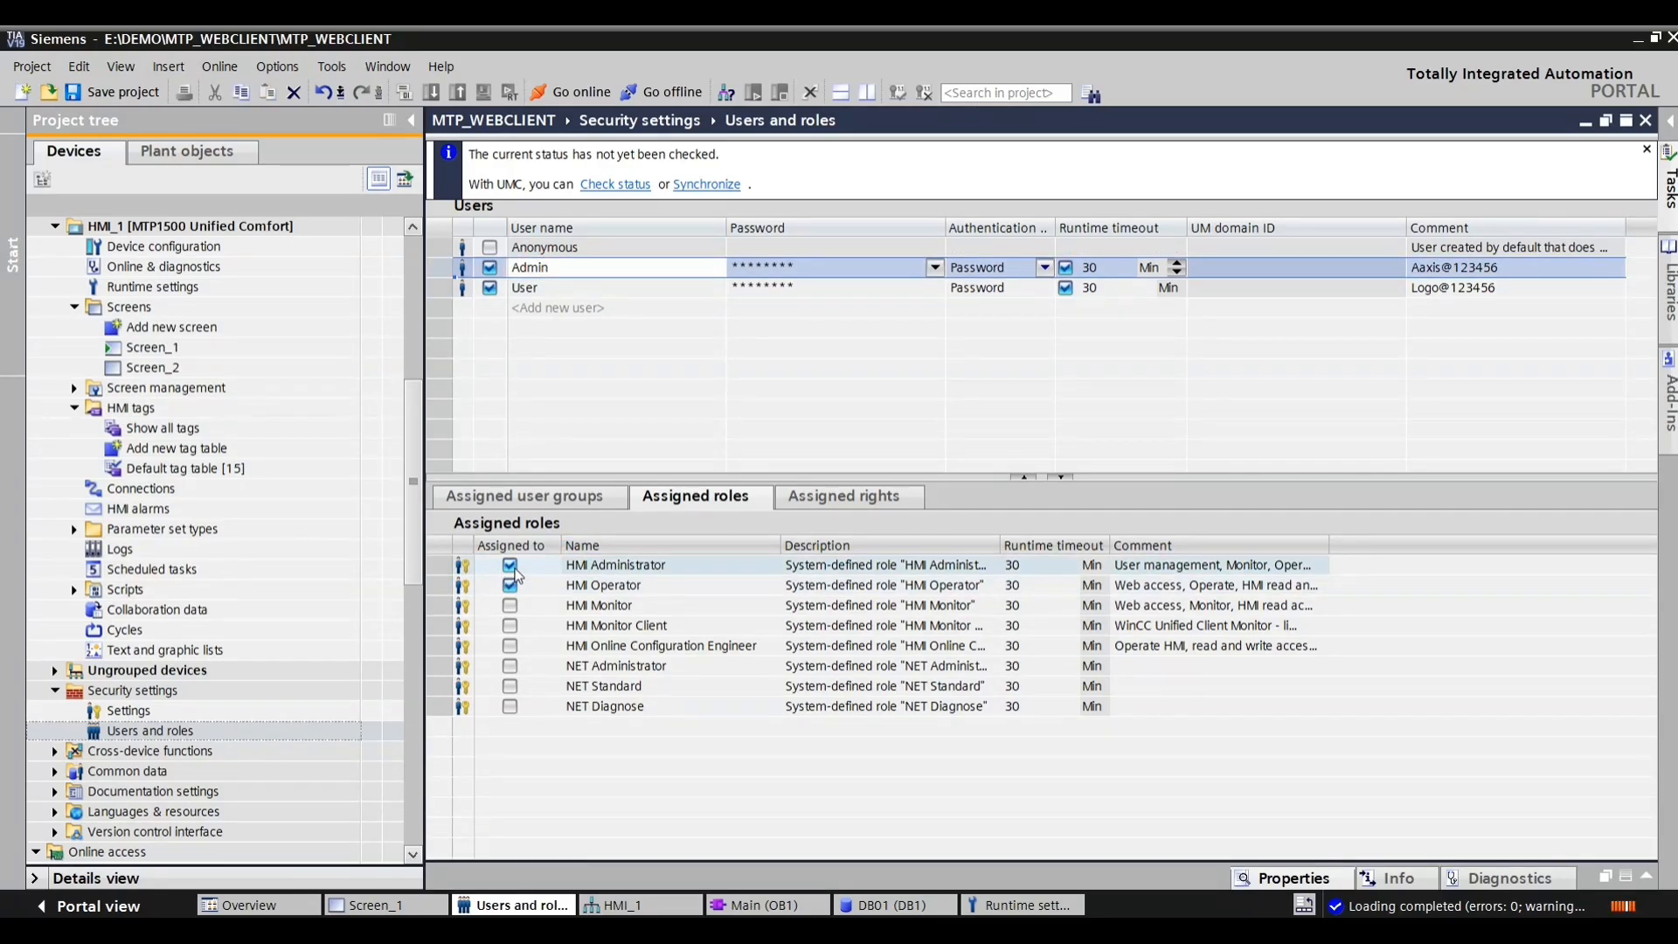
pyautogui.click(678, 591)
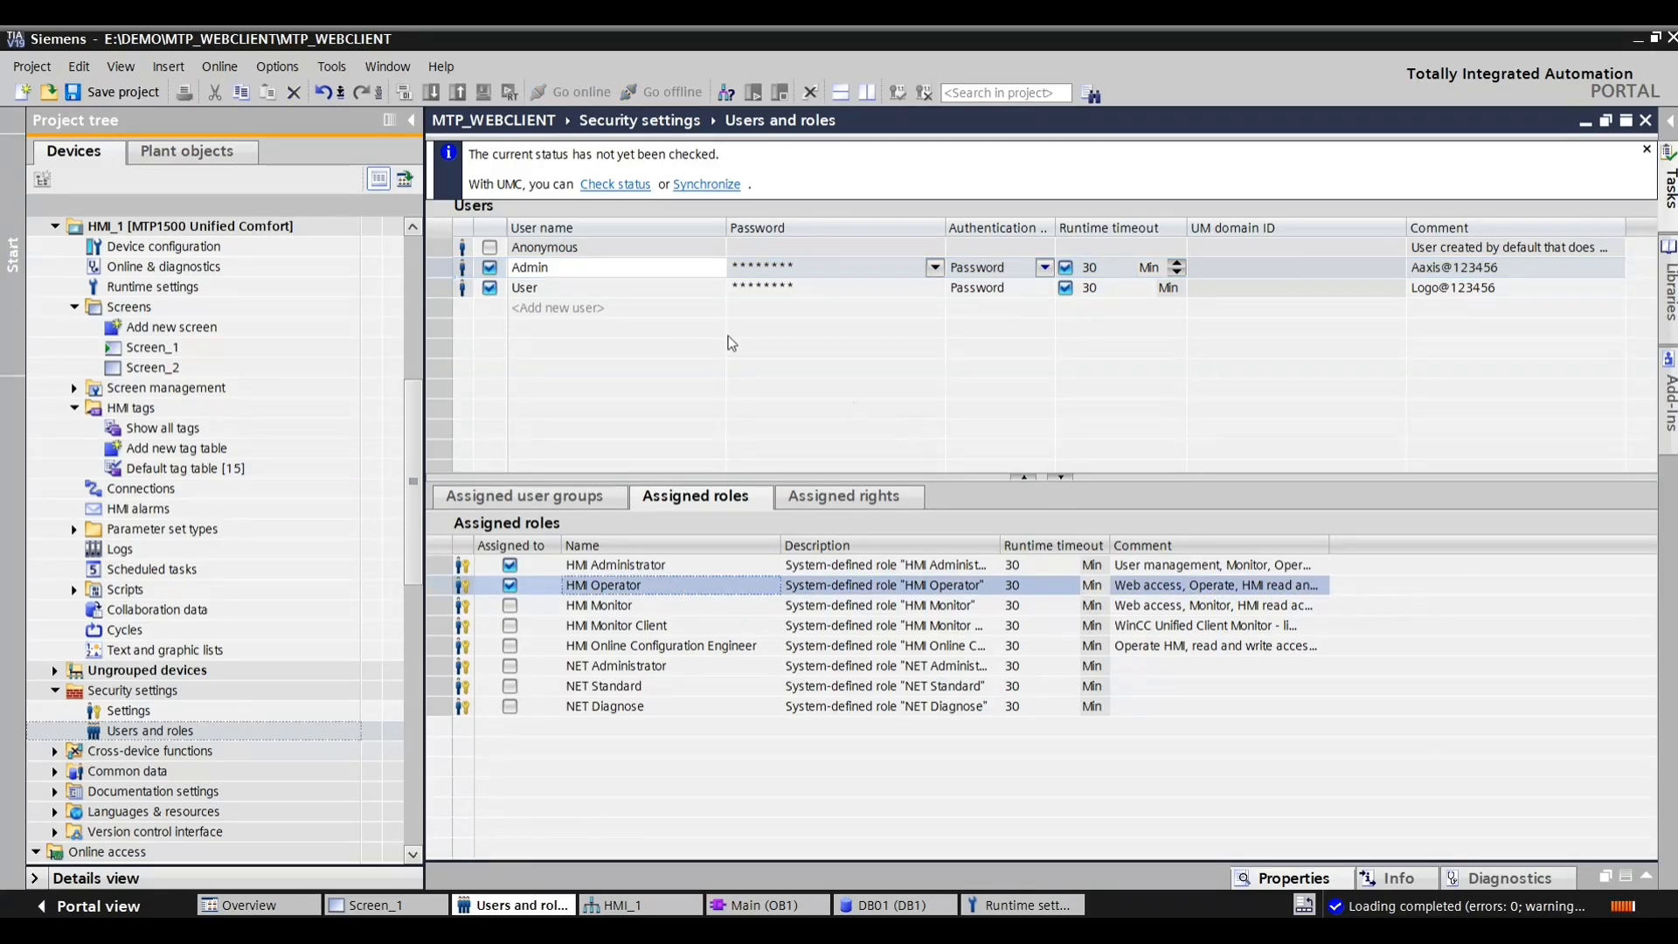
# Step: Assign the HMI Monitor role to the User account
pyautogui.click(586, 306)
pyautogui.click(566, 291)
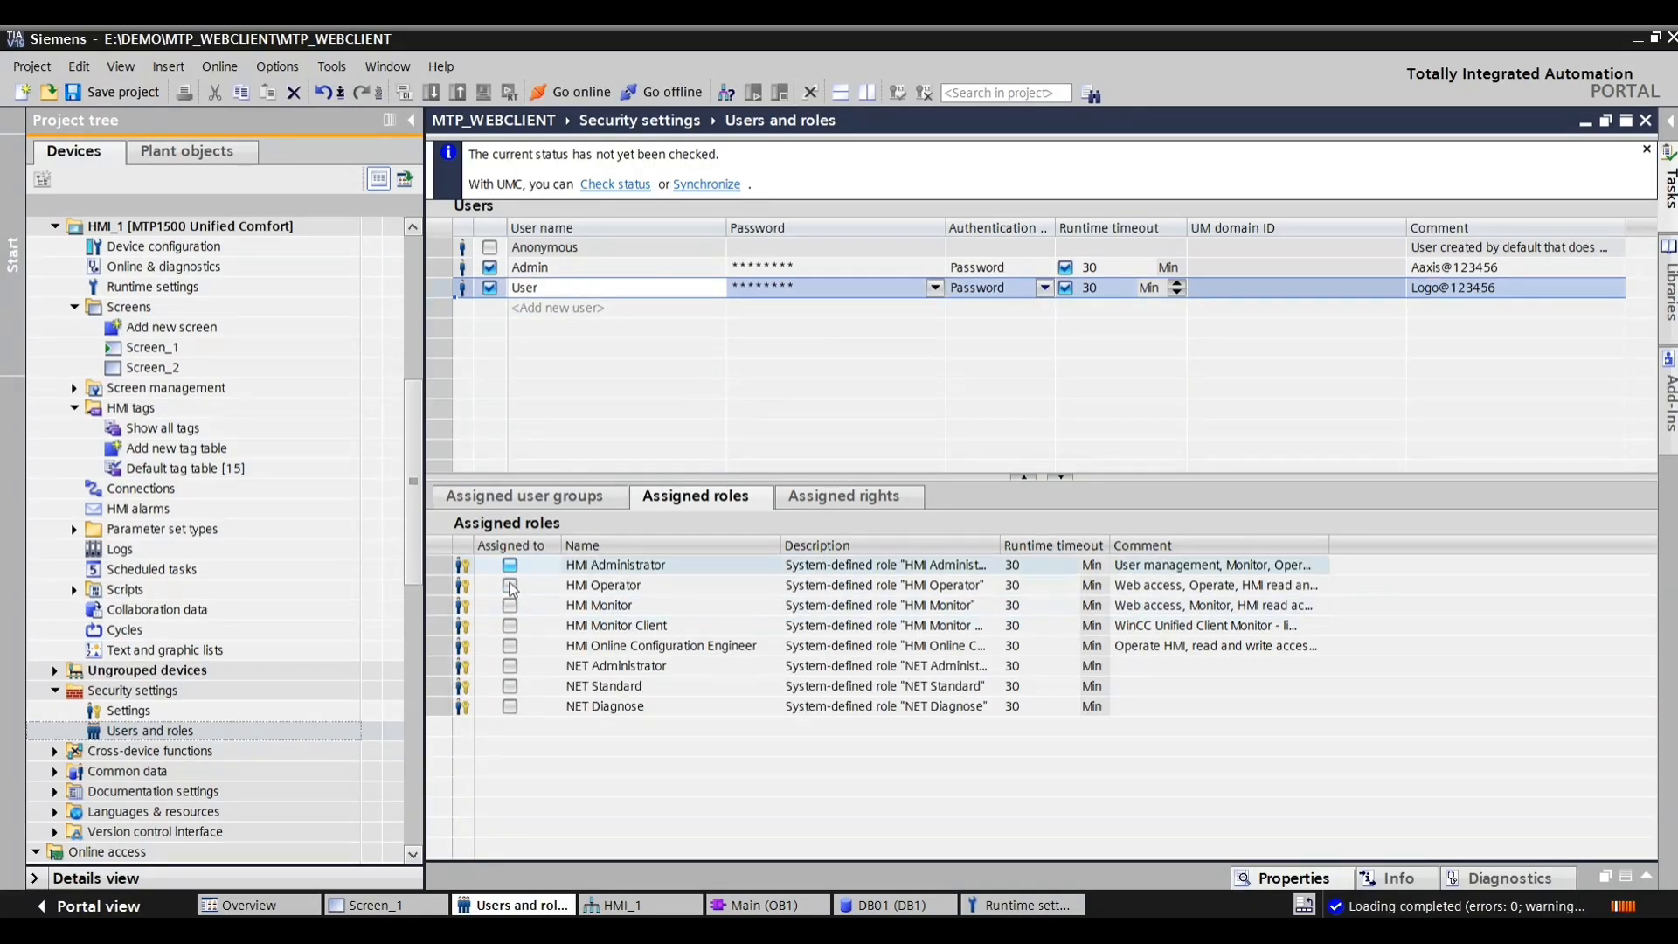
pyautogui.click(511, 607)
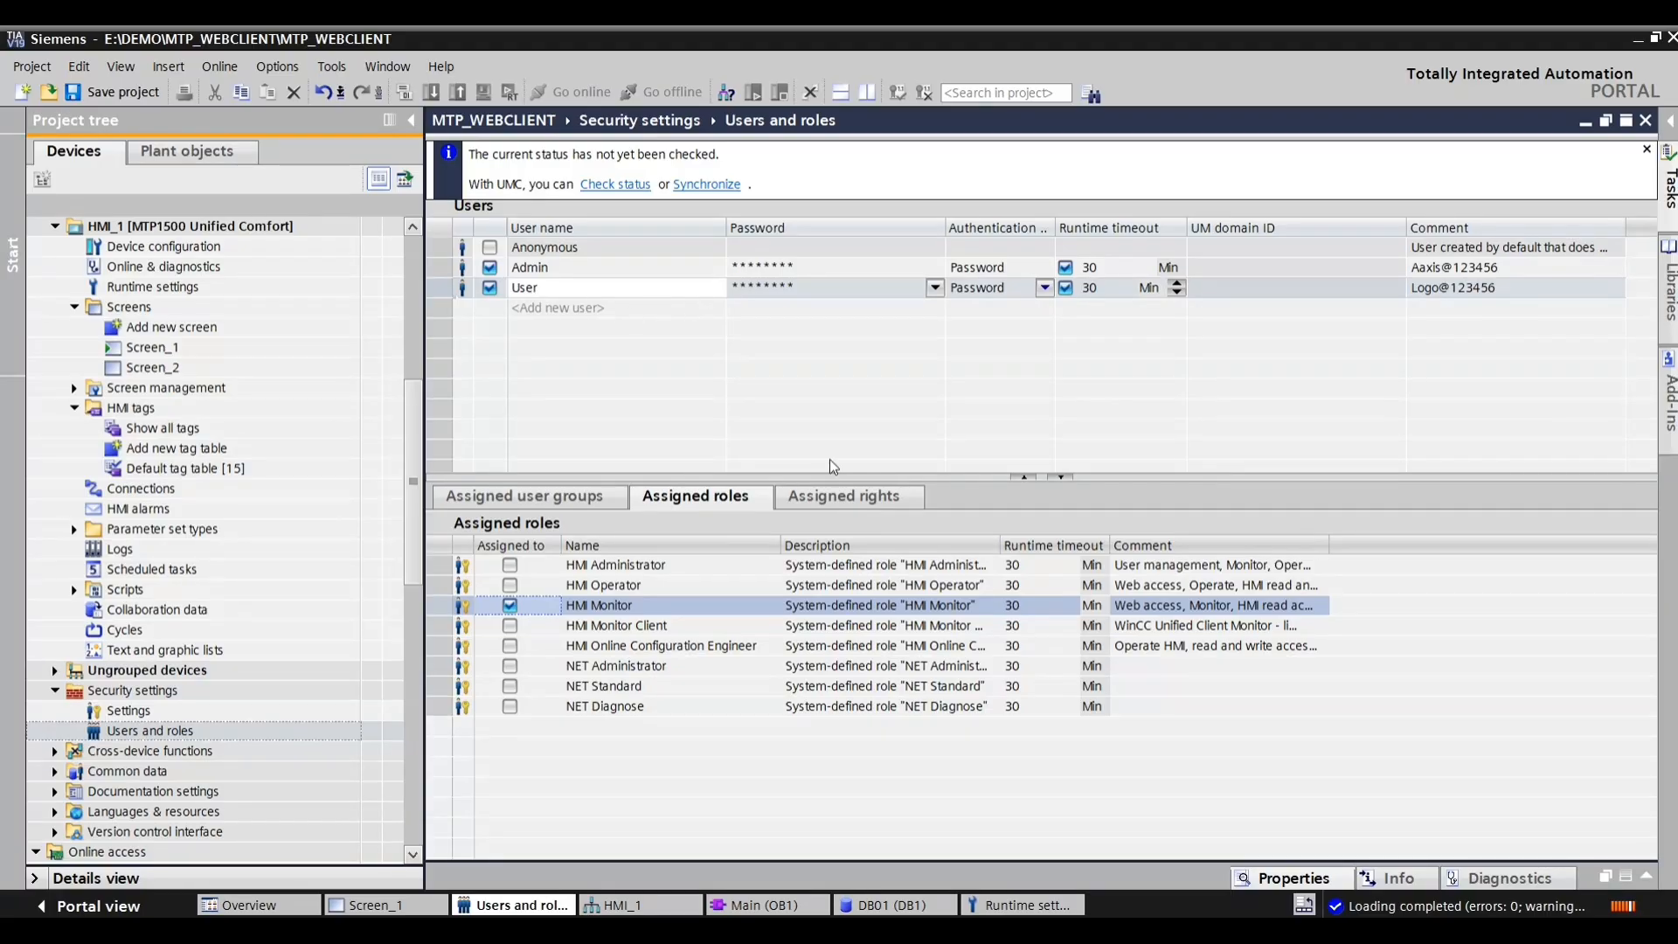
# Step: Start a download of all software to the HMI_1 panel
pyautogui.click(153, 367)
pyautogui.scroll(1, 162, 368)
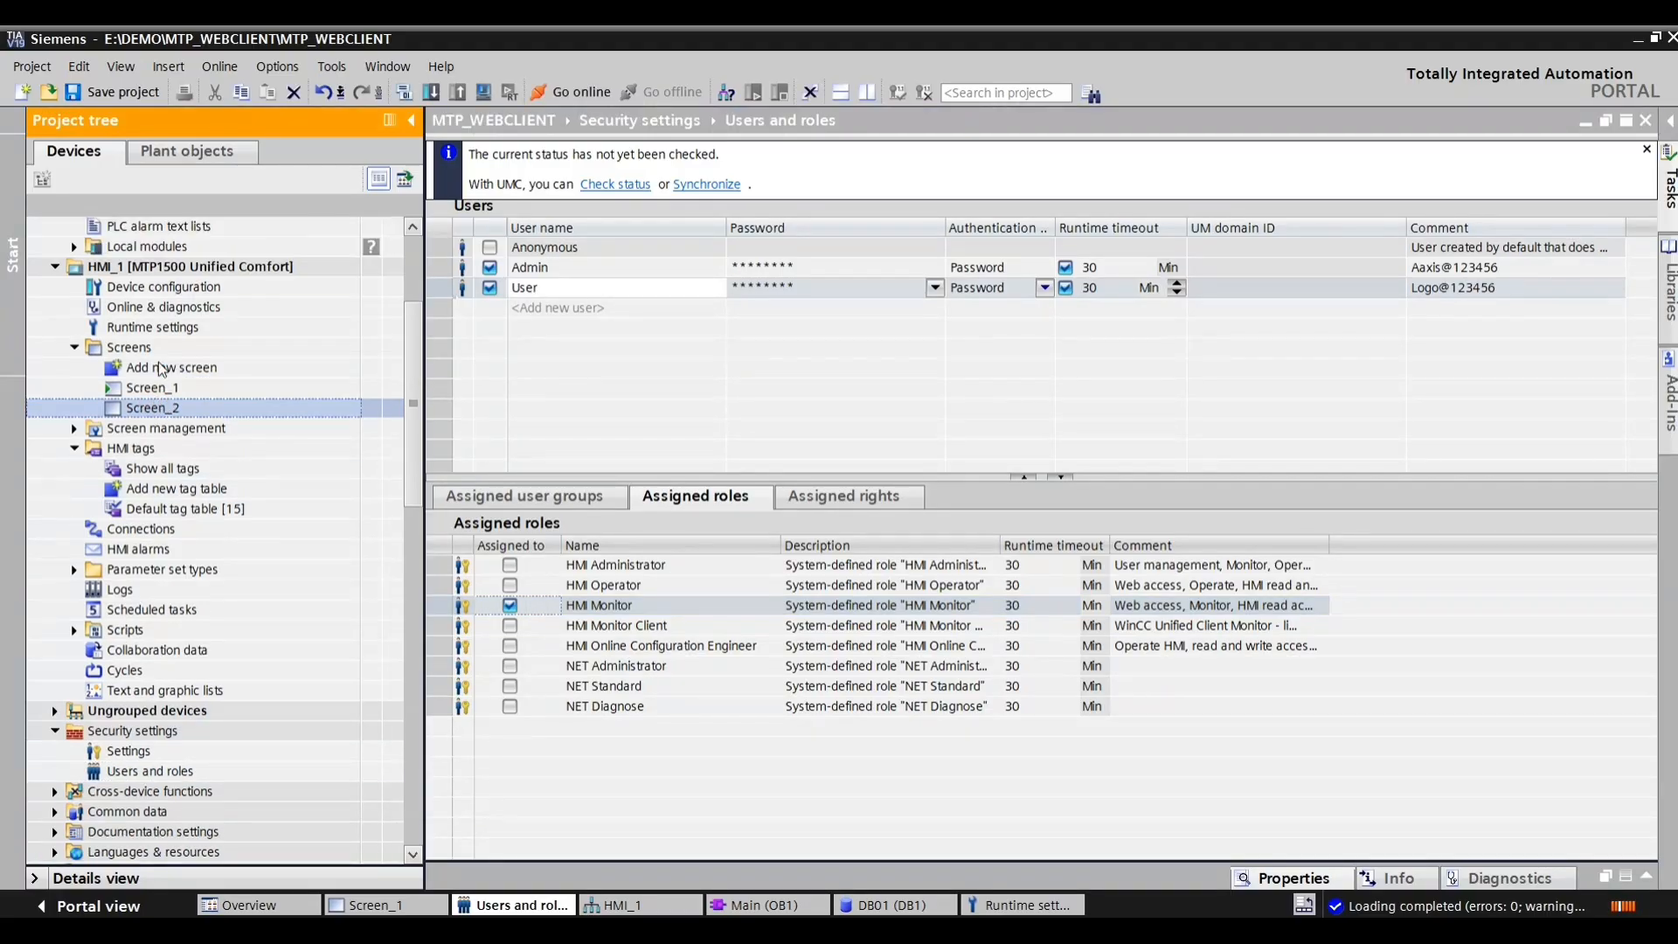
pyautogui.scroll(4, 161, 368)
pyautogui.click(220, 513)
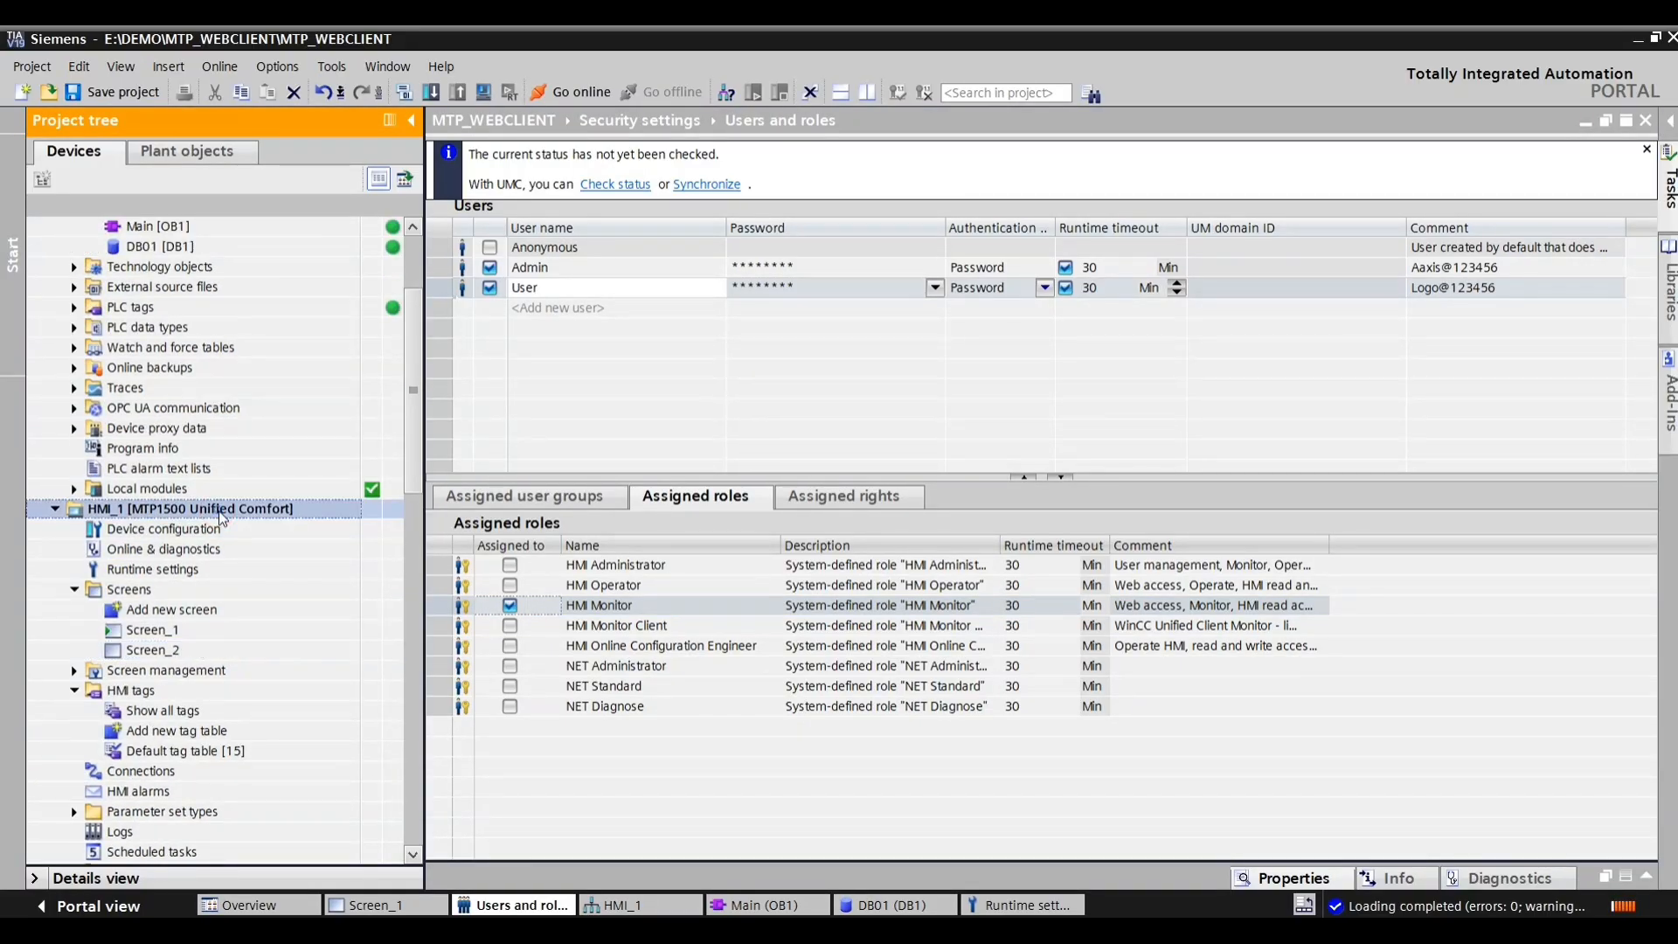
pyautogui.rightClick(222, 516)
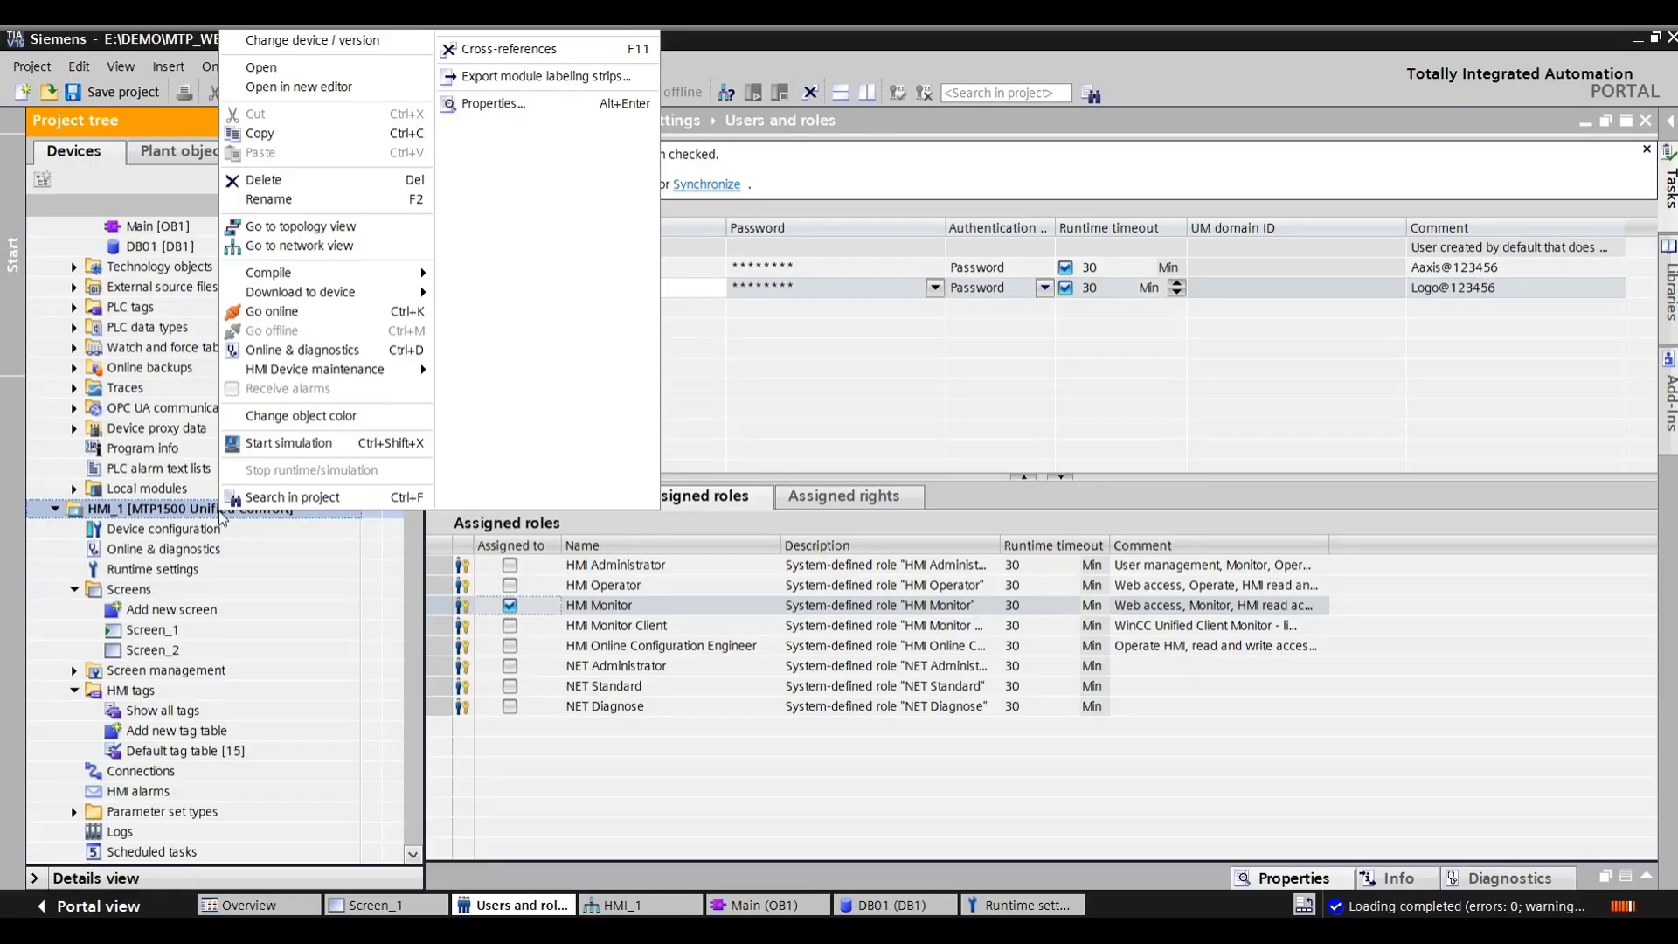
pyautogui.moveTo(366, 304)
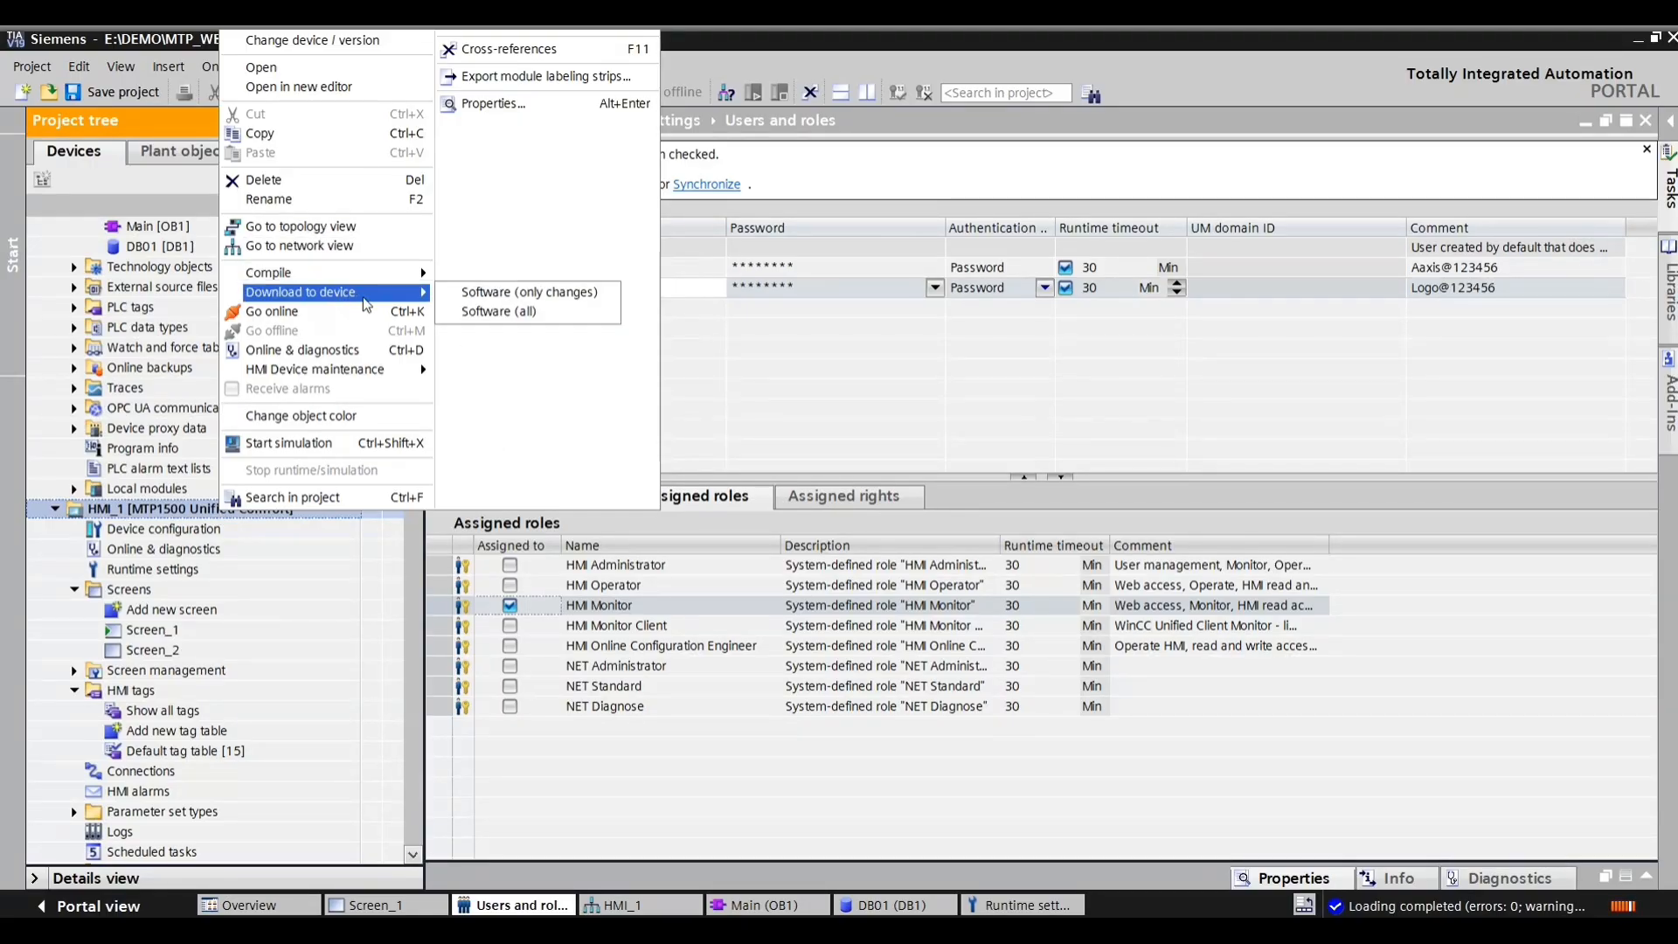
pyautogui.click(535, 311)
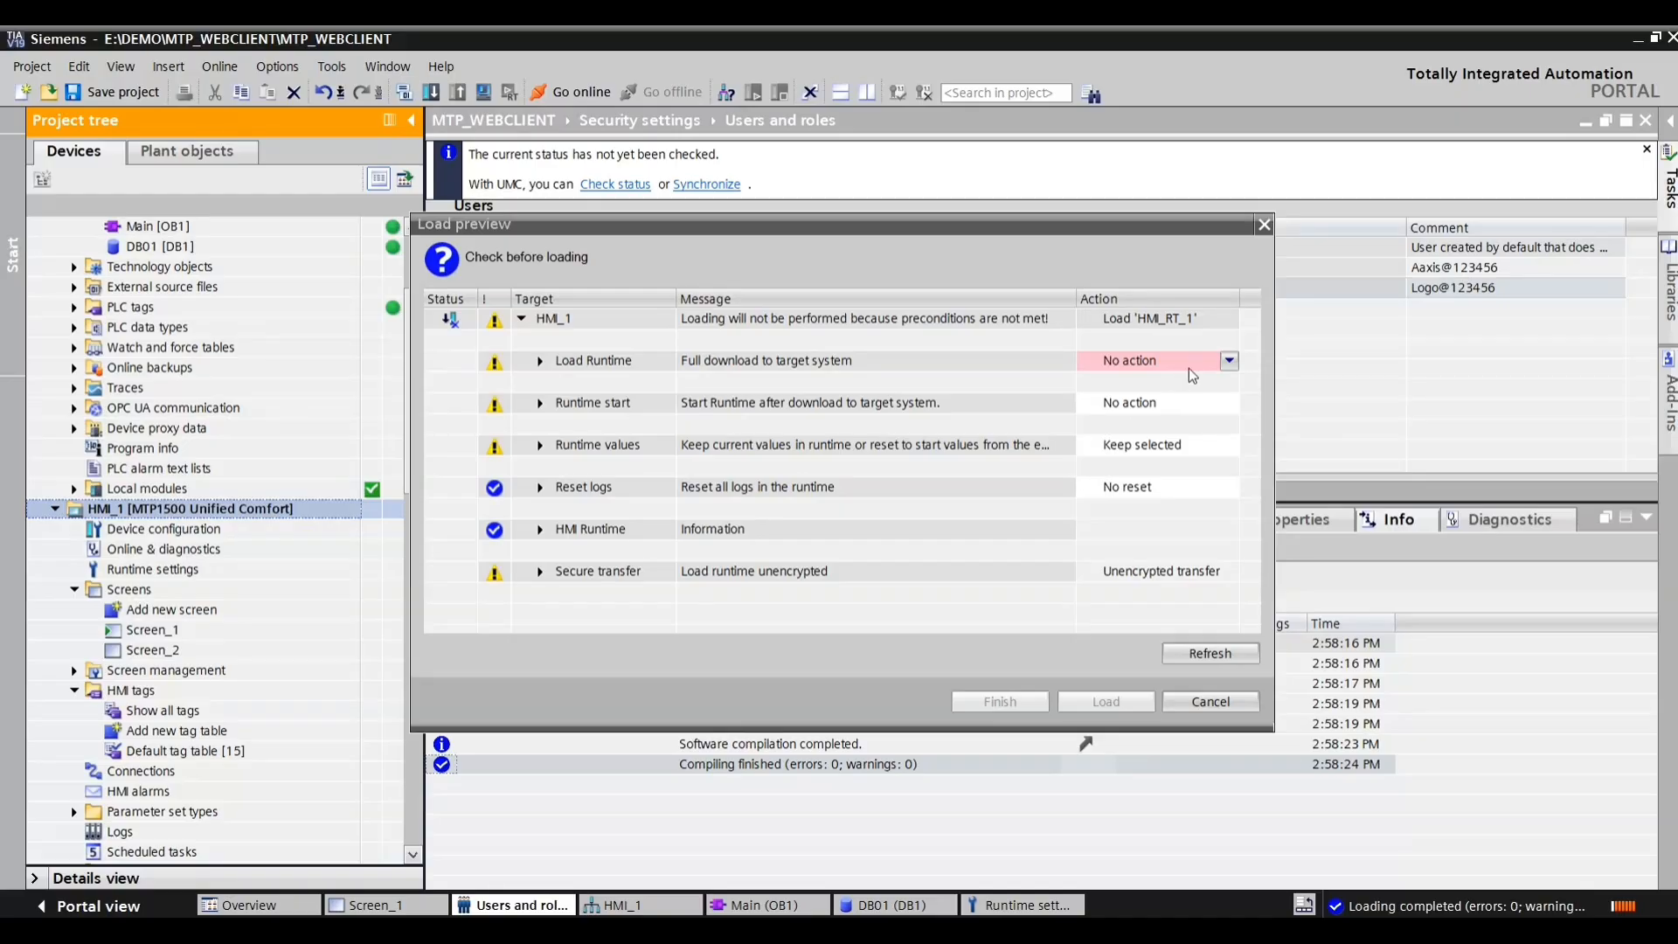
# Step: Set Load Runtime to Full download and Runtime start to Start runtime in the load preview
pyautogui.click(1229, 361)
pyautogui.click(1132, 393)
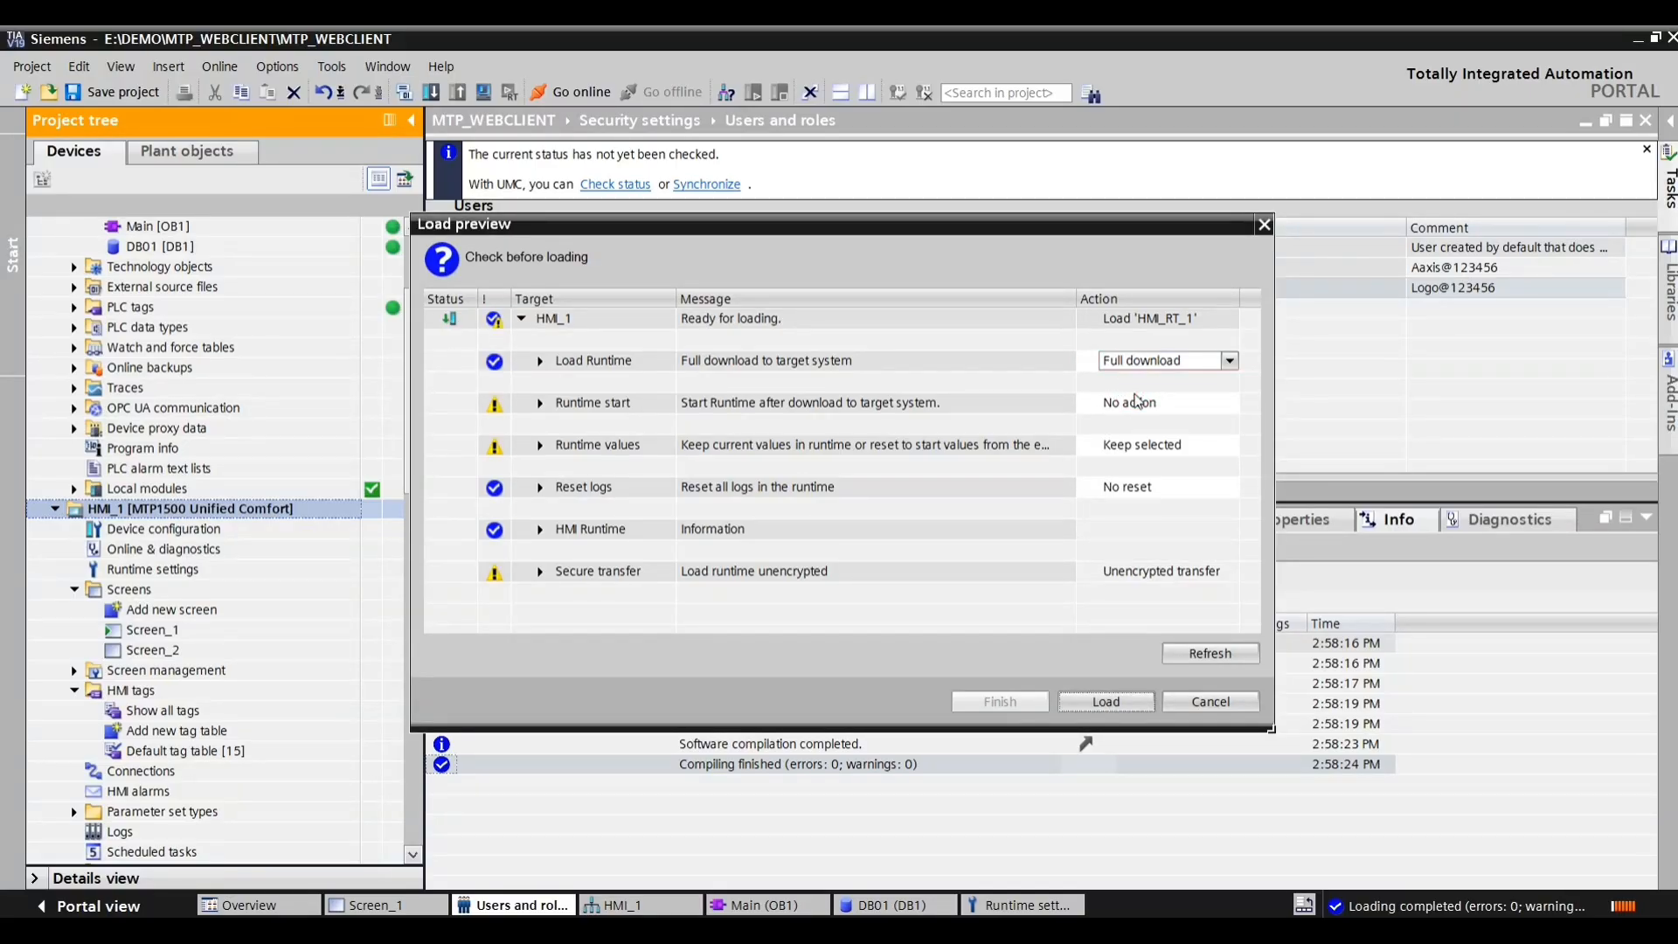
pyautogui.click(1181, 405)
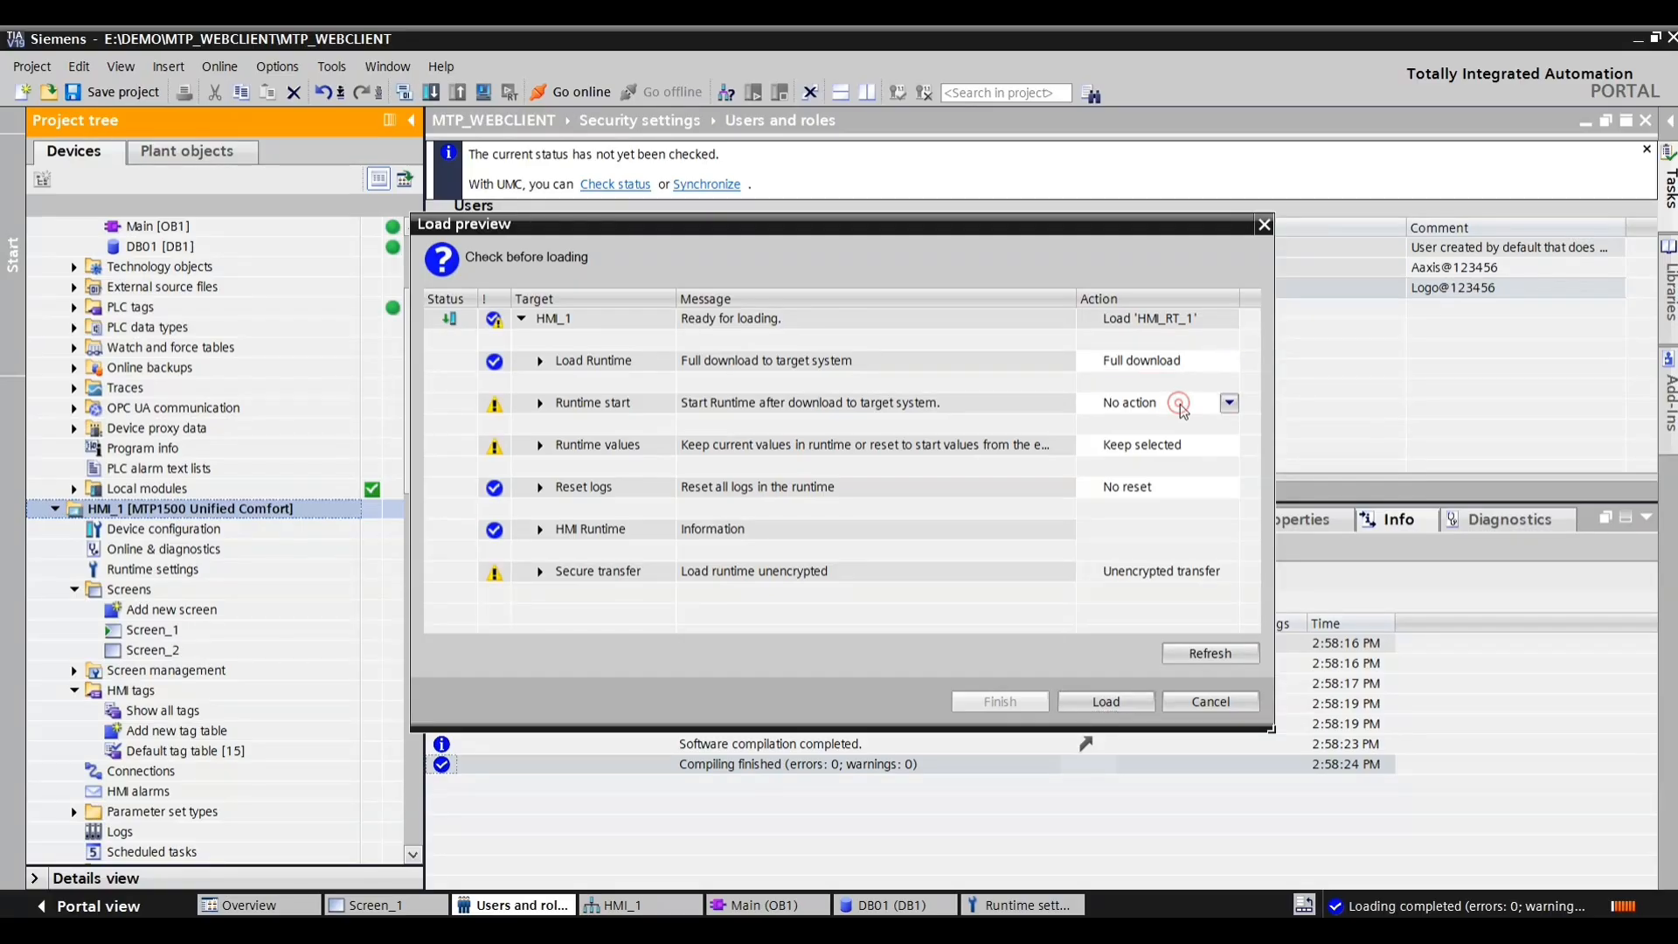
pyautogui.click(1167, 405)
pyautogui.click(1143, 437)
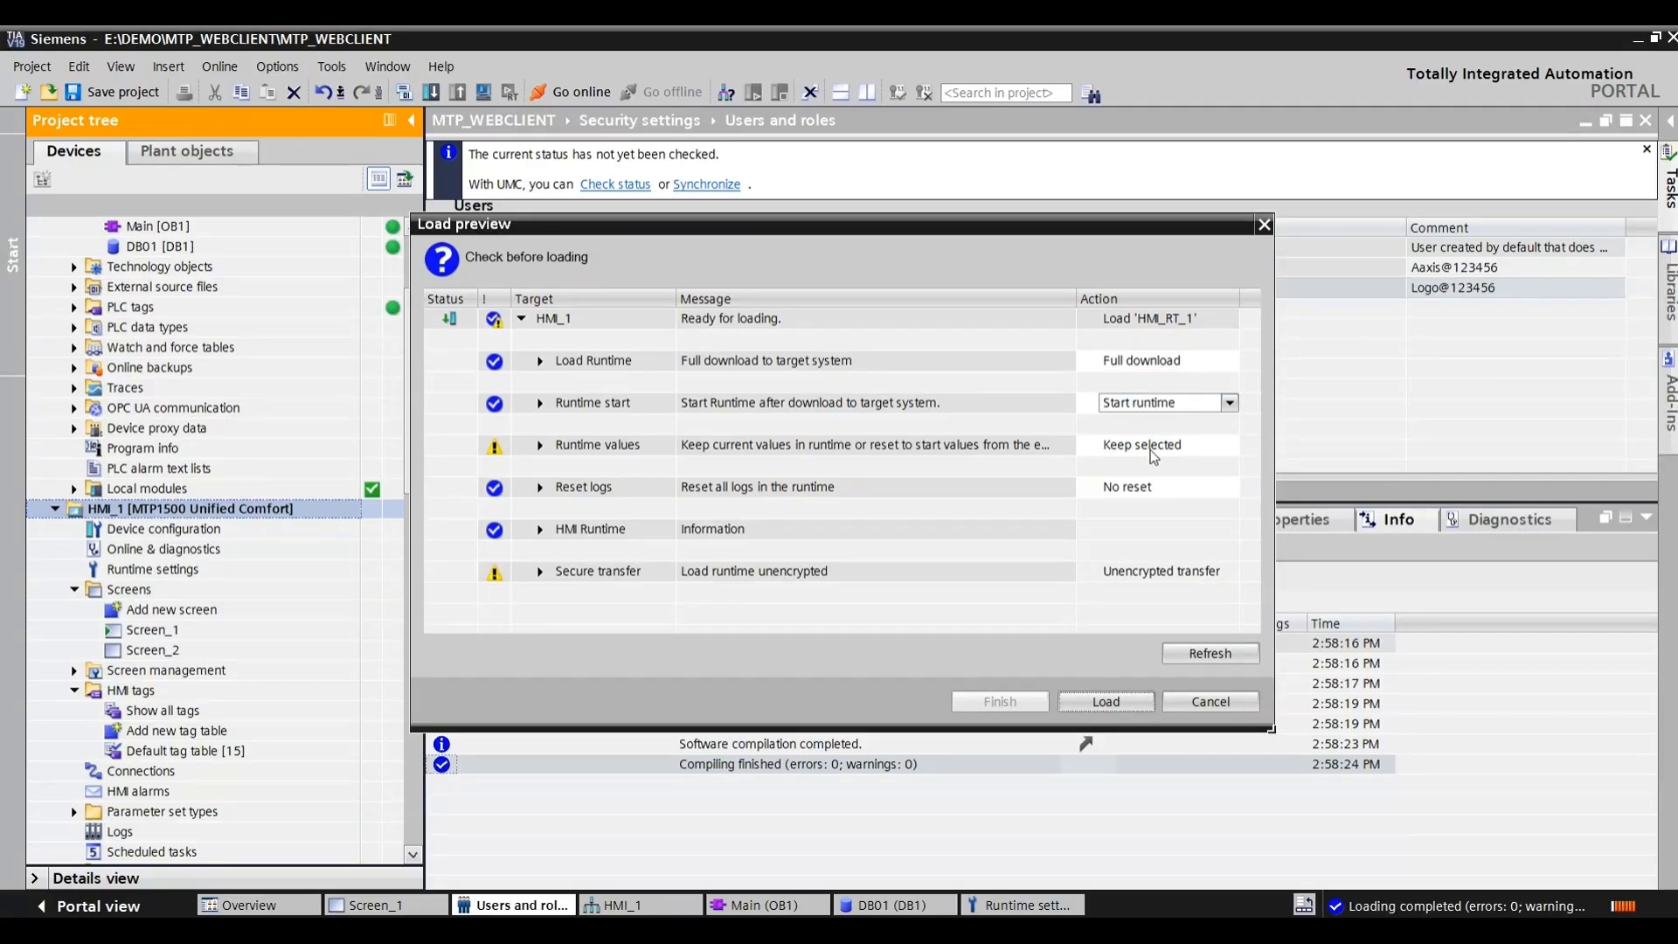
# Step: Expand Runtime values and leave the option to keep current user administration data in runtime deselected
pyautogui.click(538, 450)
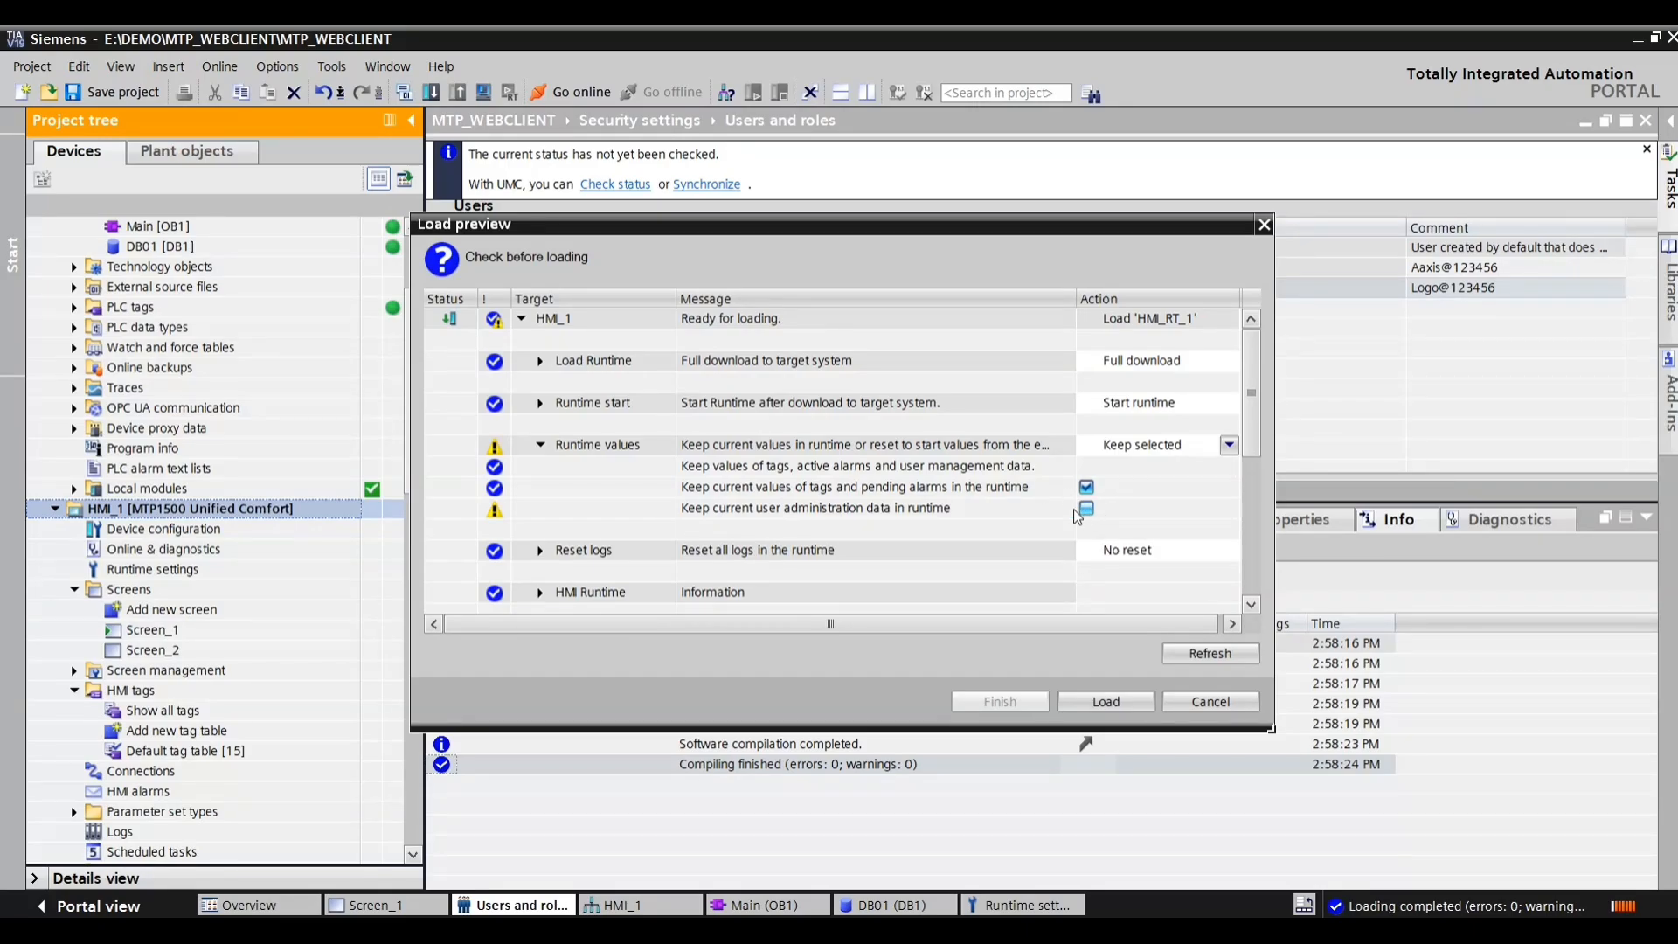
pyautogui.click(1085, 510)
pyautogui.click(1087, 511)
# Step: Set Reset logs to Reset all and load the project to HMI_1
pyautogui.click(1136, 550)
pyautogui.click(1126, 586)
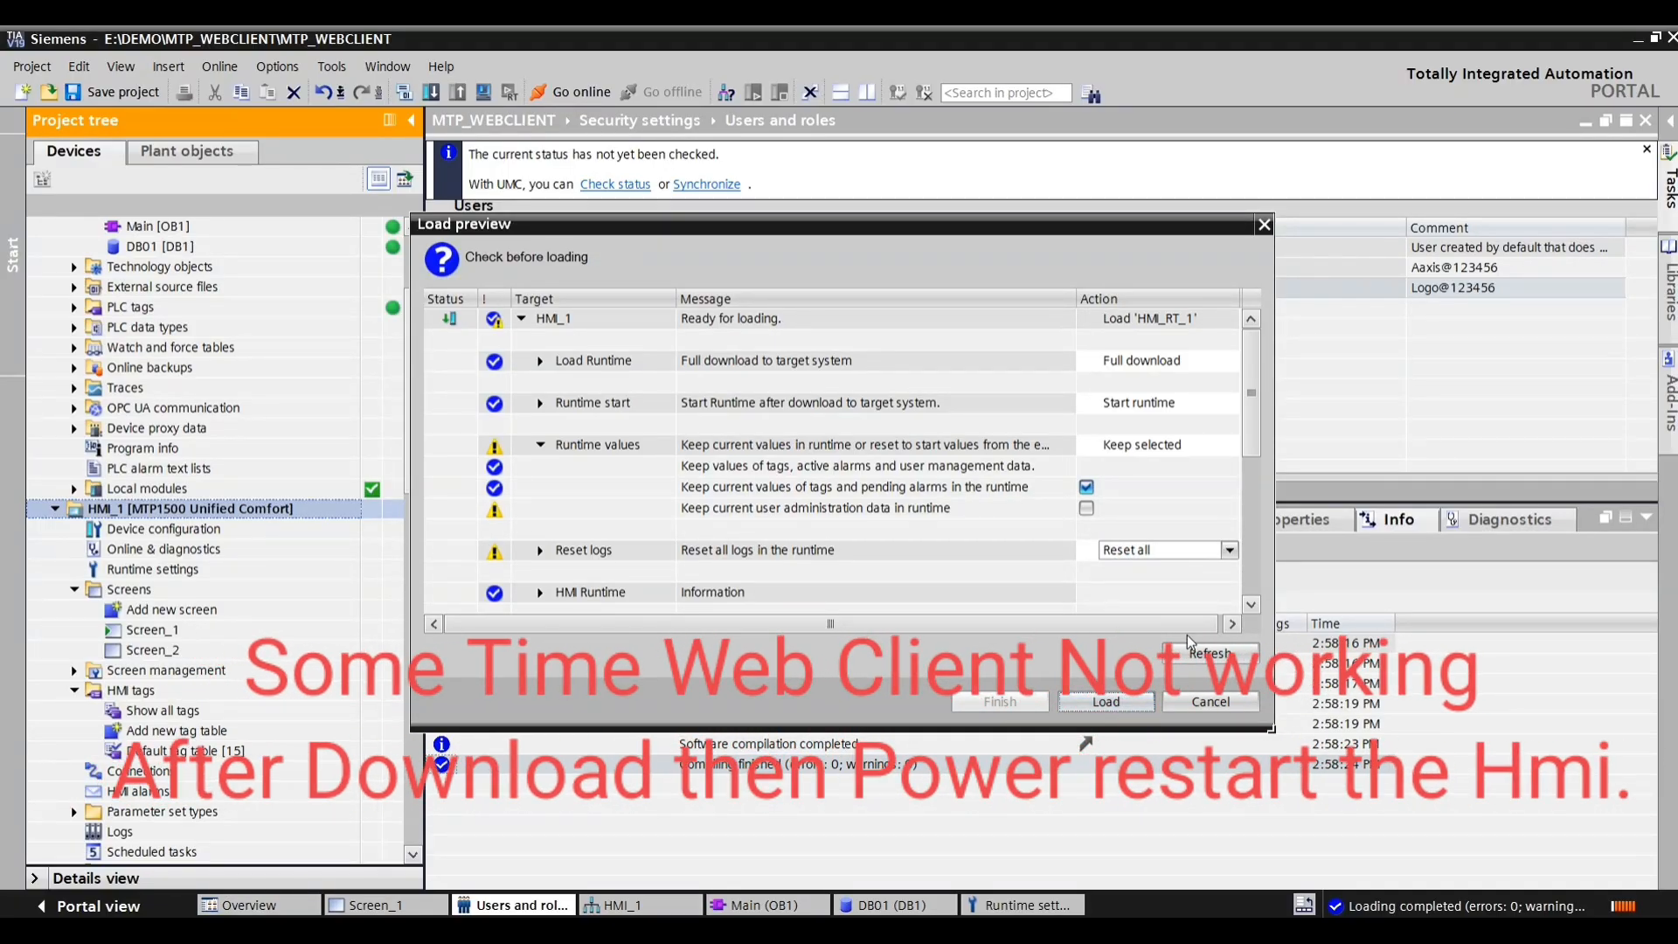
pyautogui.click(1110, 702)
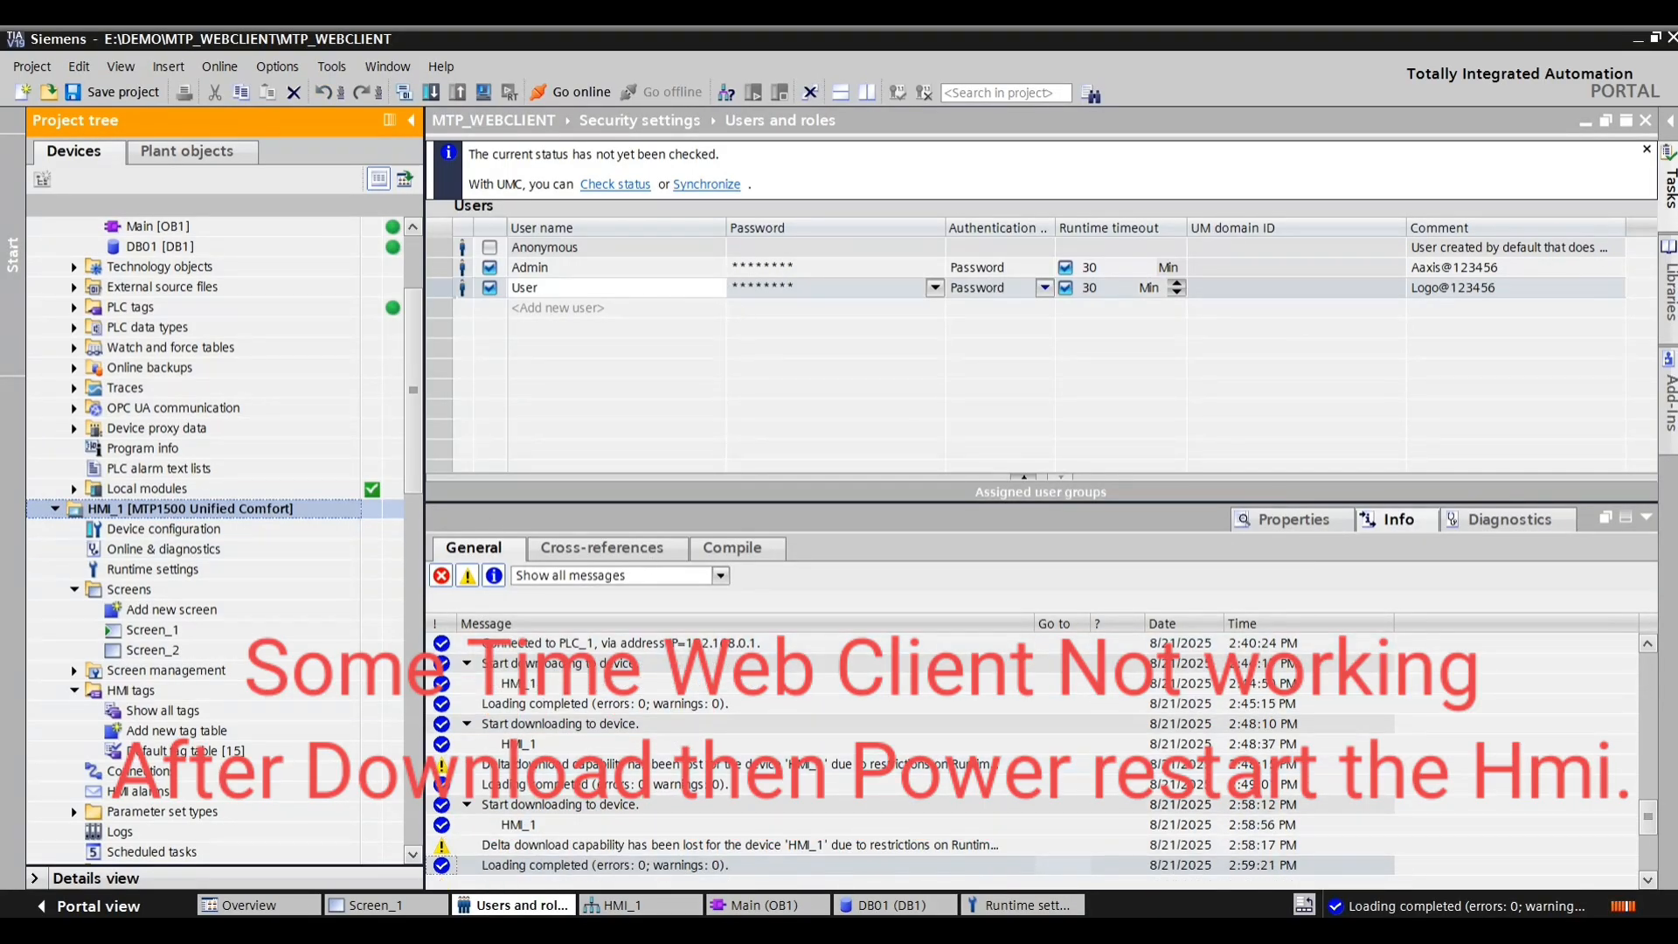
# Step: Switch to Google Chrome and enter the panel address 192.168.0.5 in the new tab
pyautogui.moveTo(917, 930)
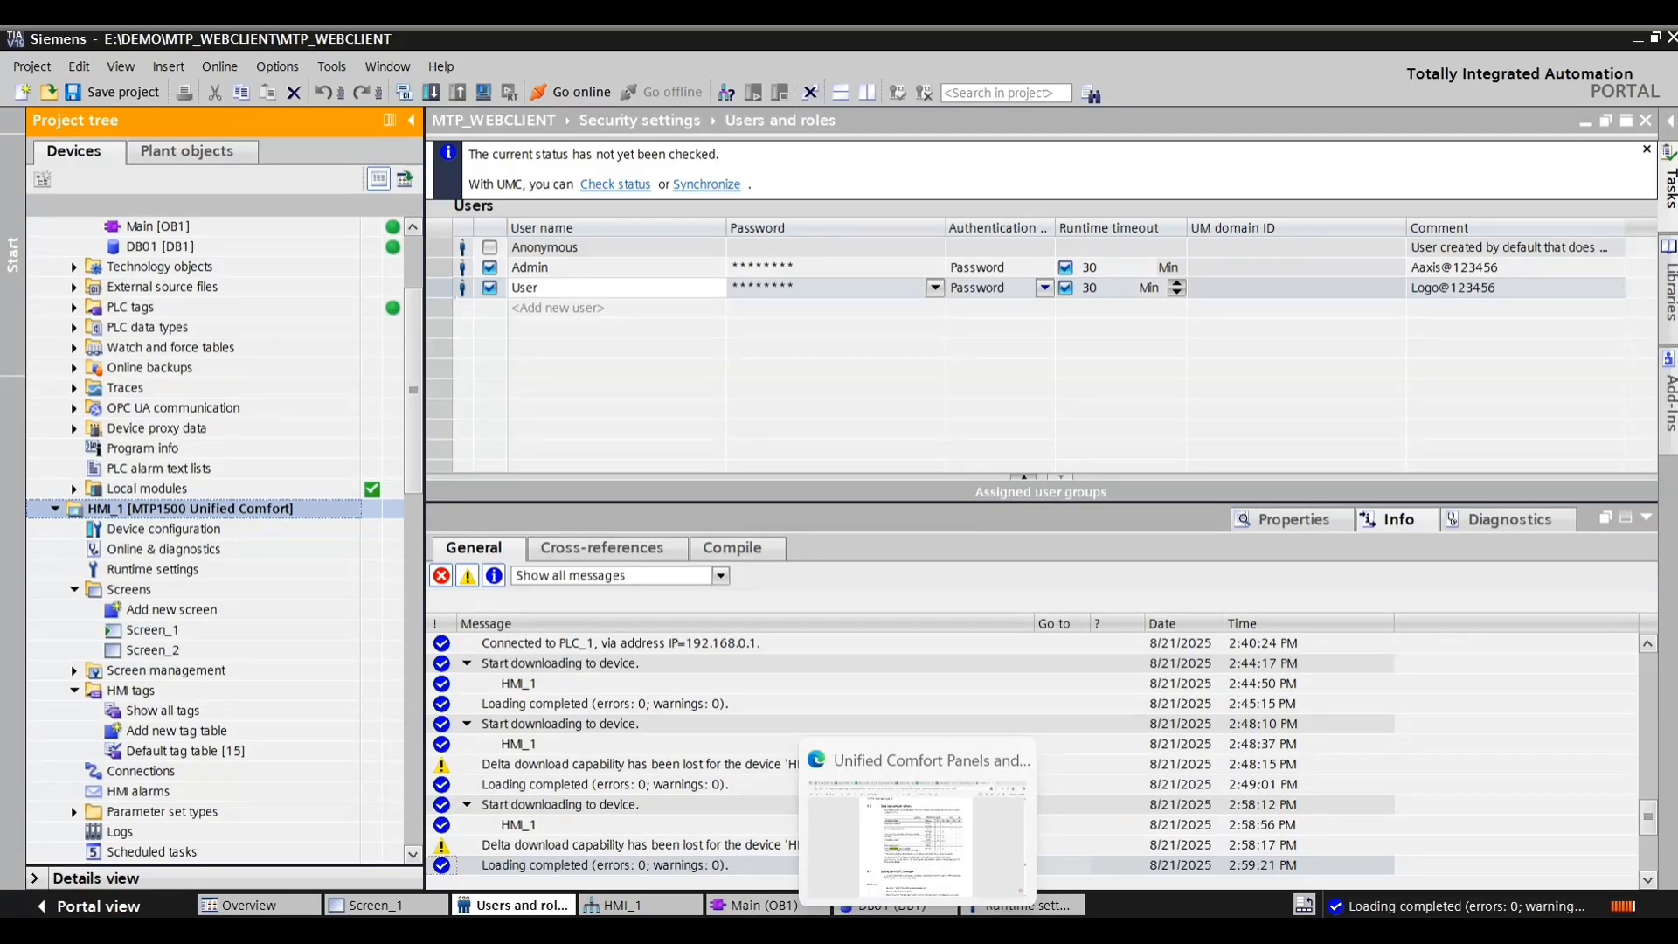
pyautogui.moveTo(1110, 930)
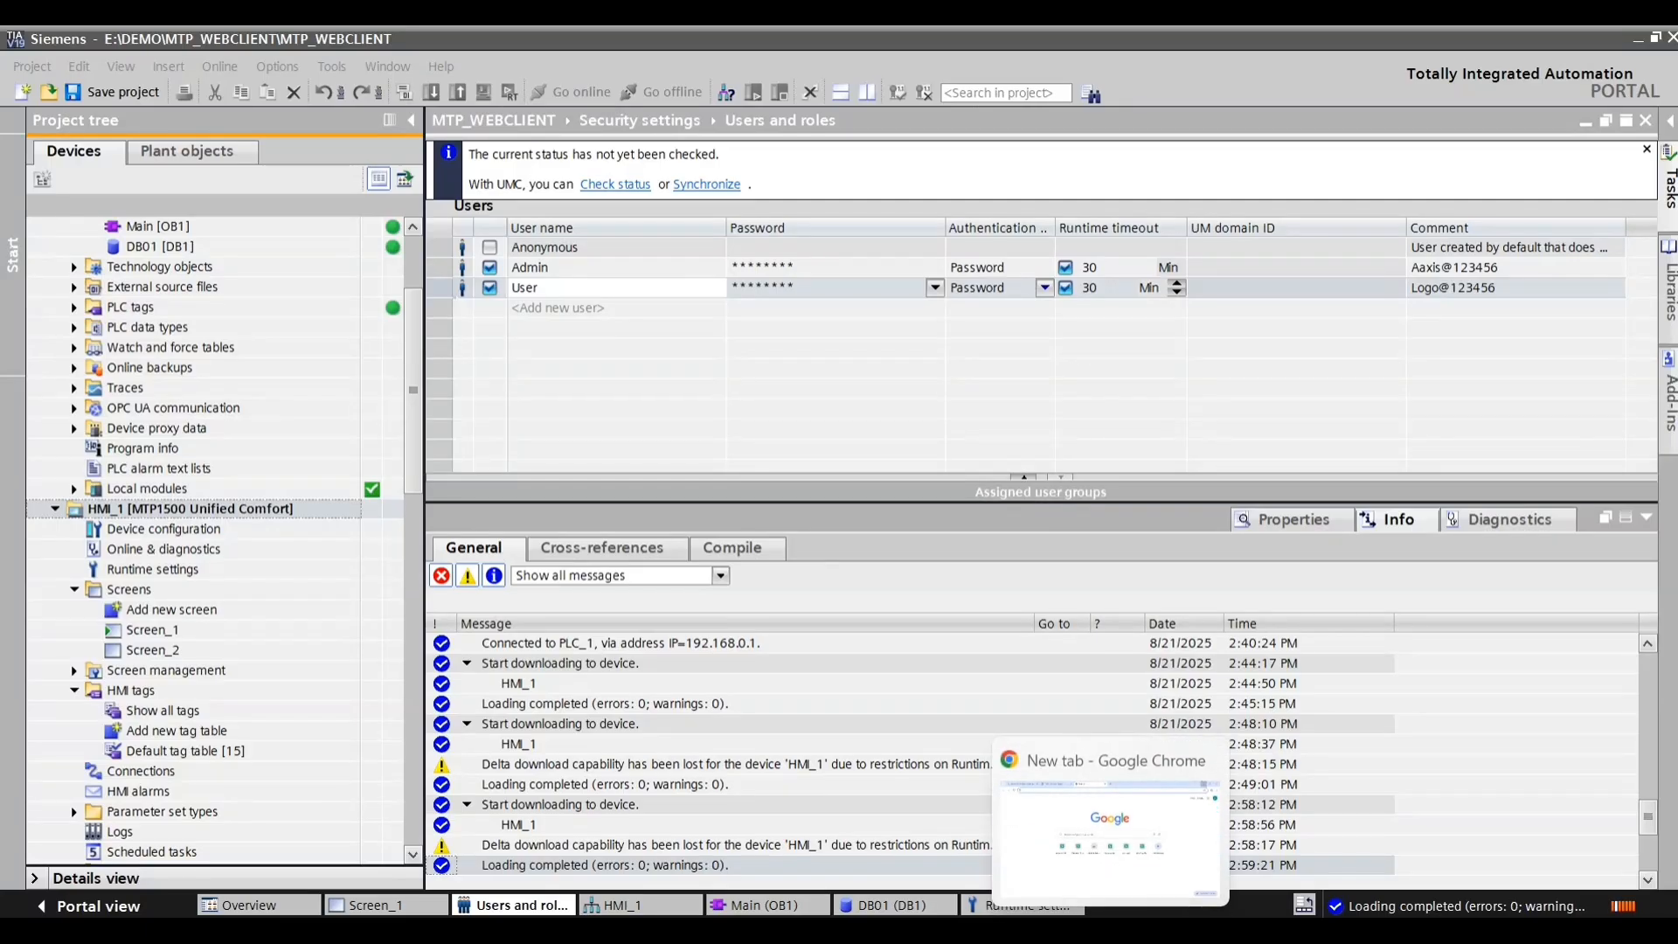
pyautogui.click(1044, 813)
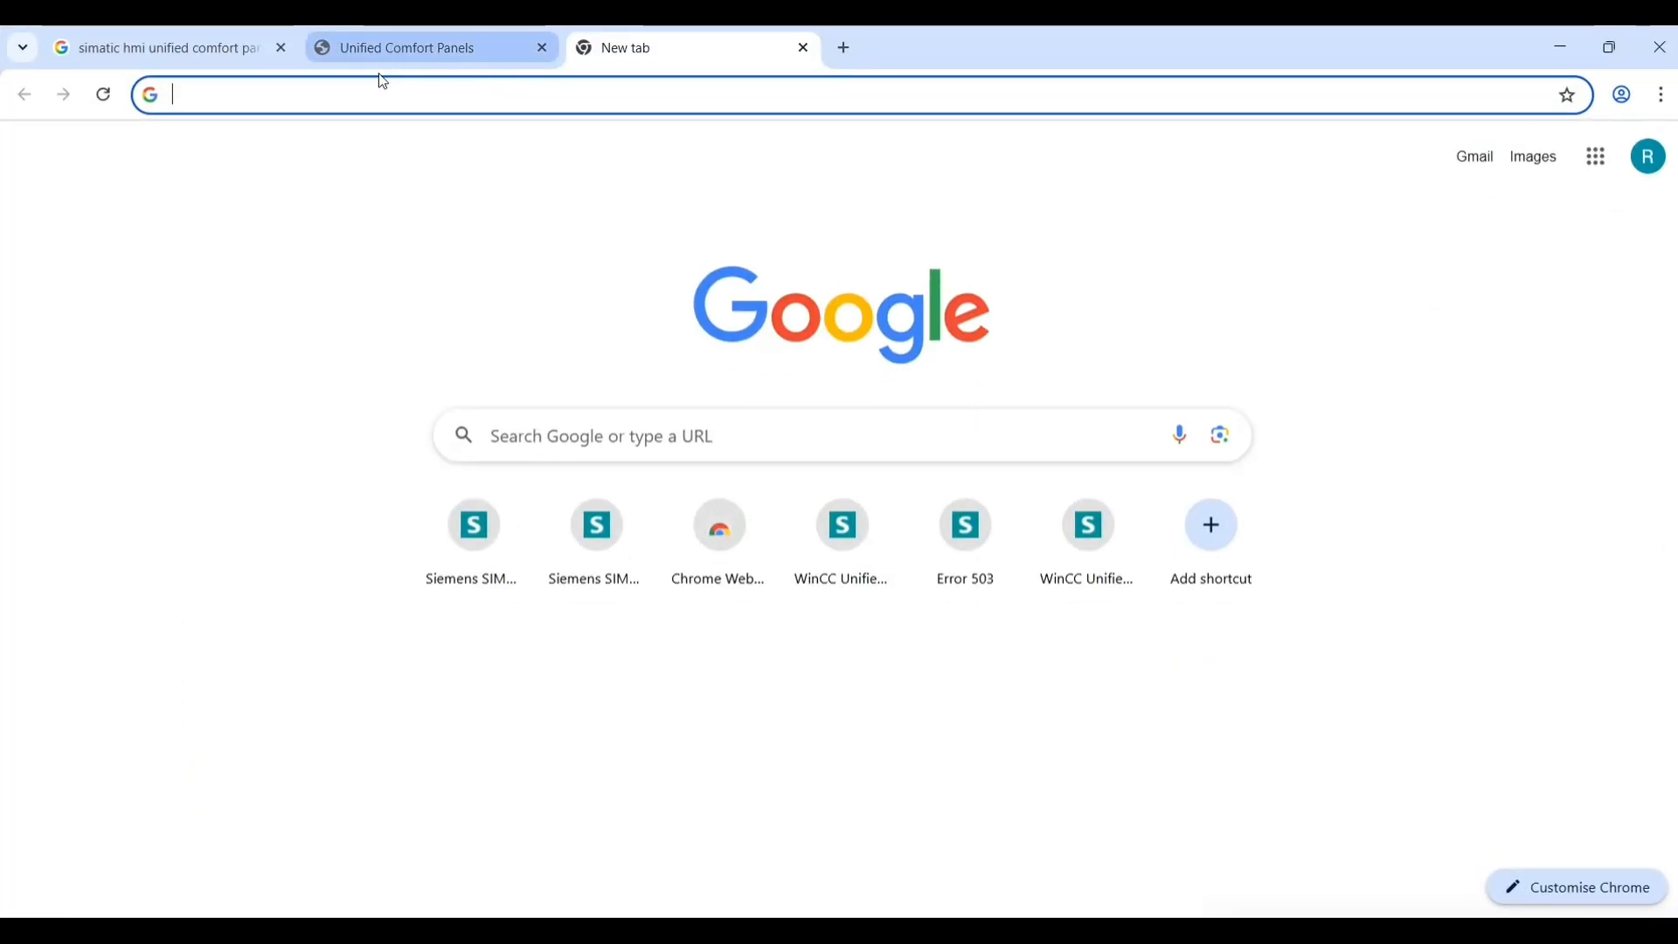
pyautogui.write('192.16')
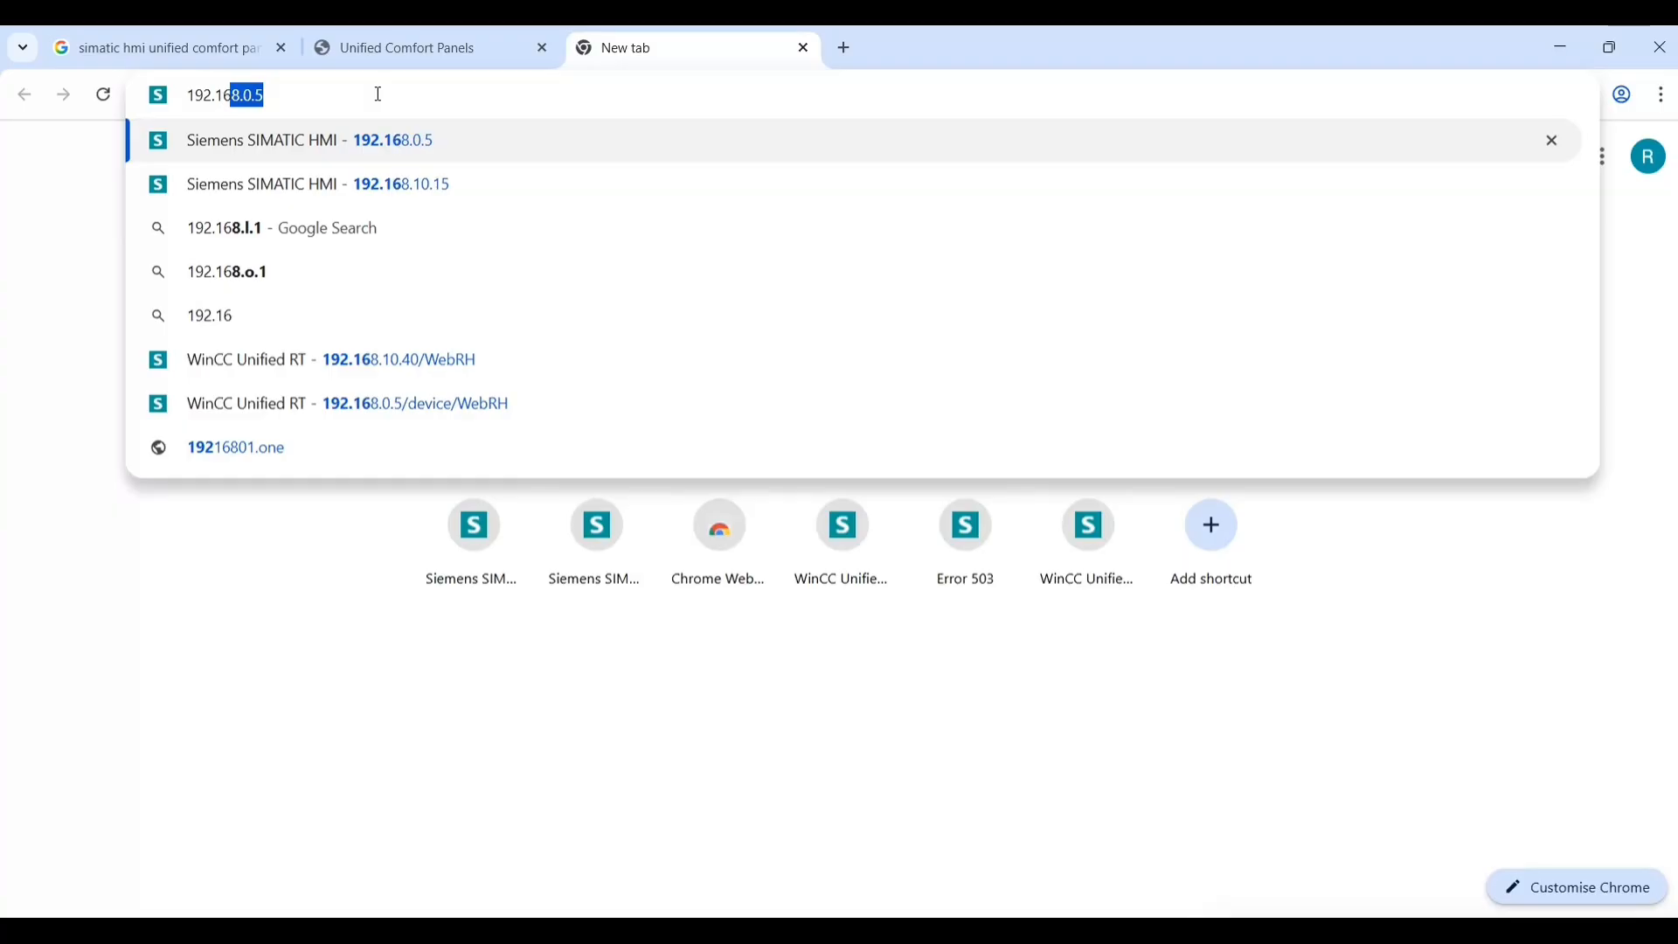
pyautogui.write('8.0.5')
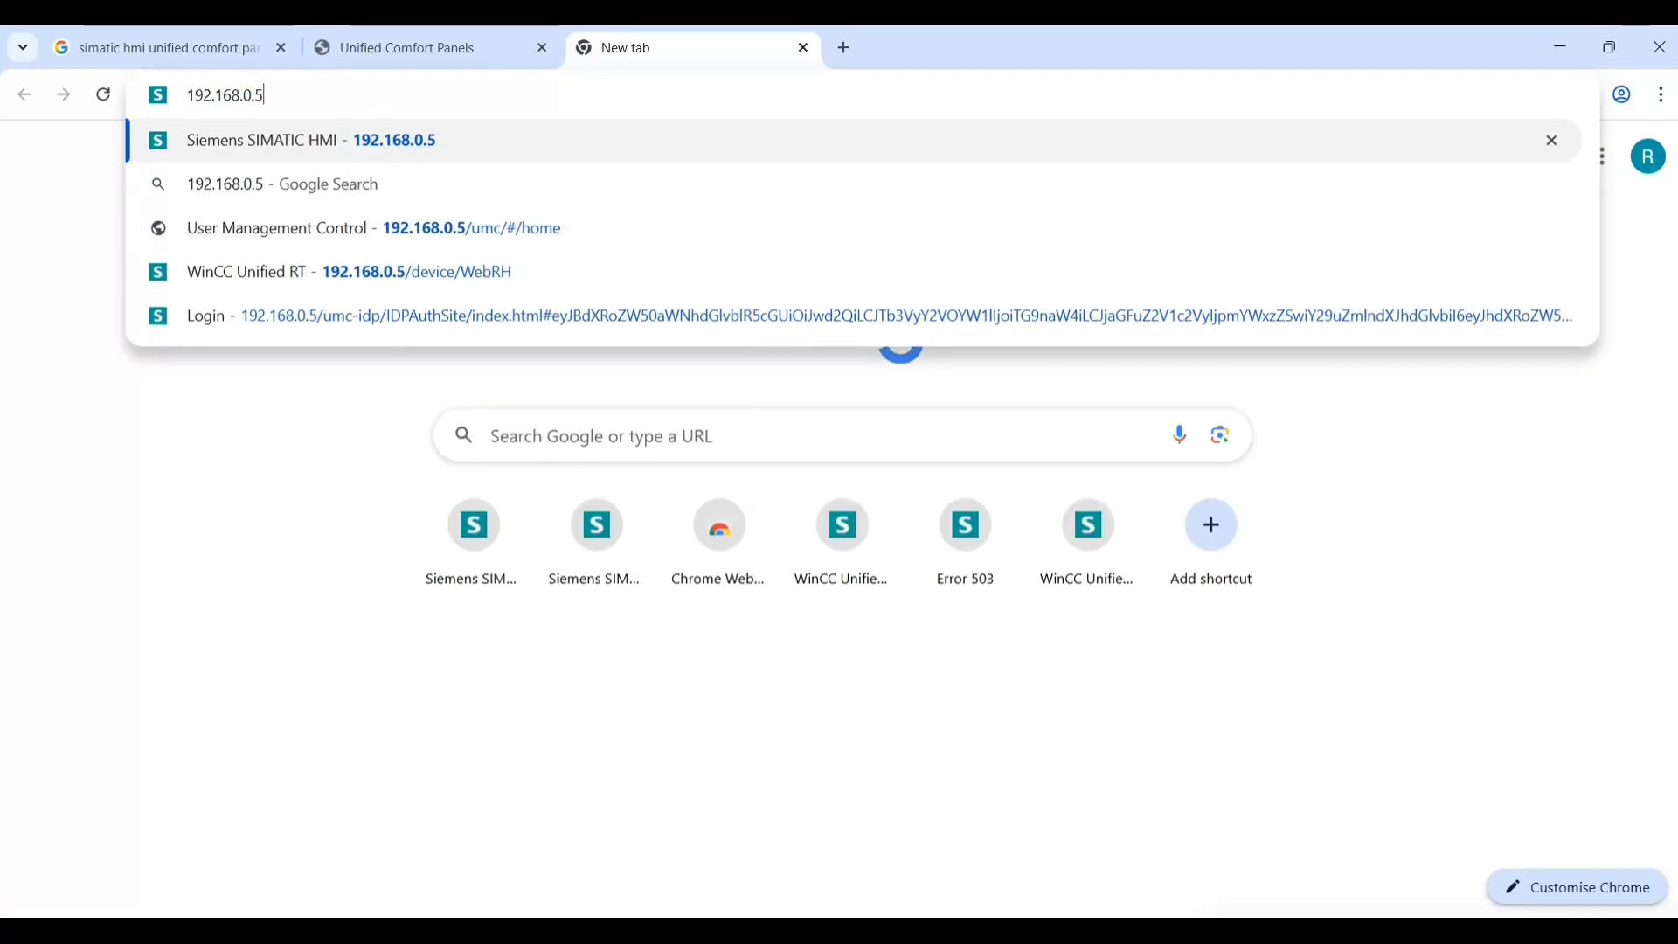
pyautogui.press('Return')
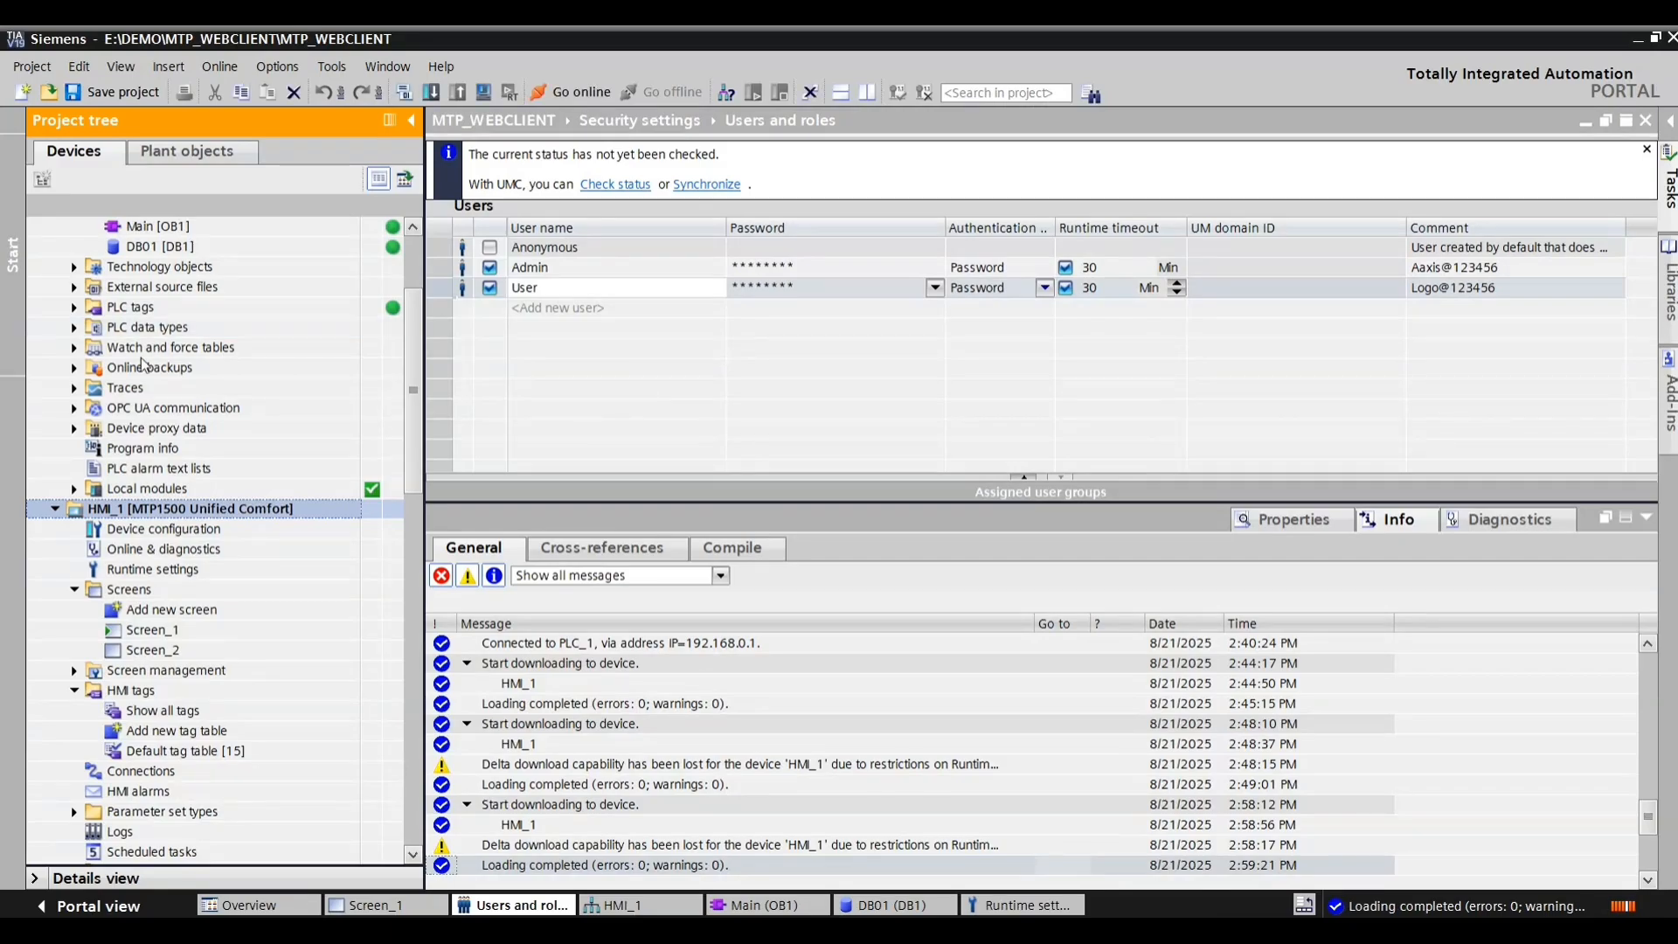
# Step: Check the PROFINET interface's IP address in the HMI_1 device configuration in TIA Portal
pyautogui.doubleClick(136, 529)
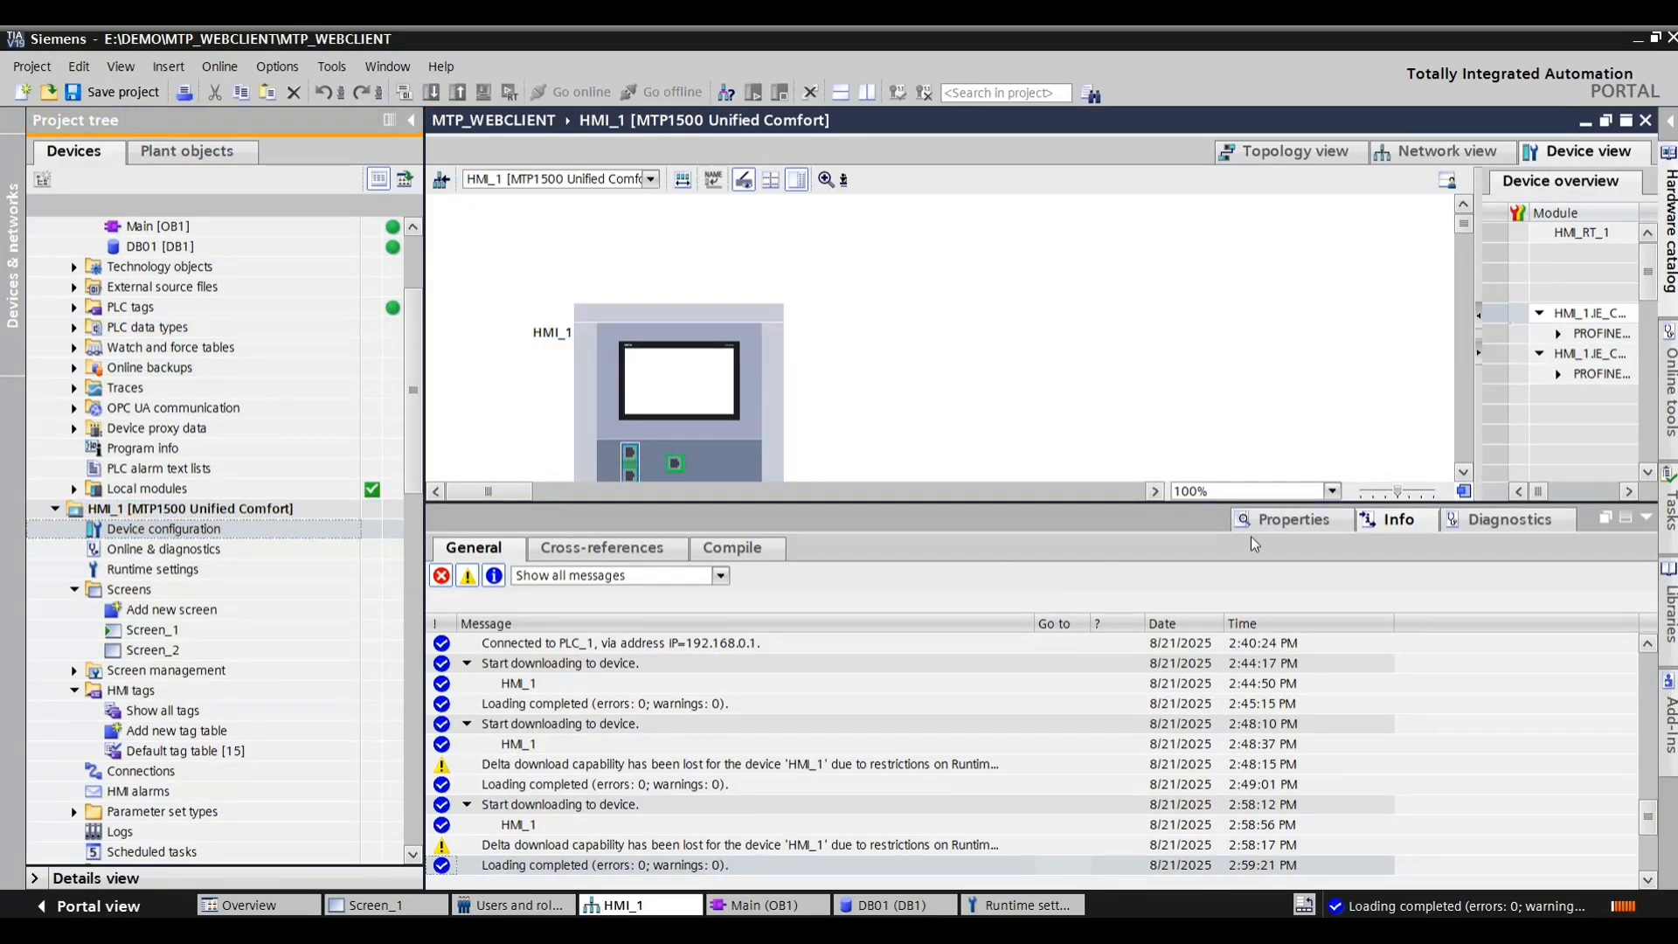
pyautogui.click(1292, 519)
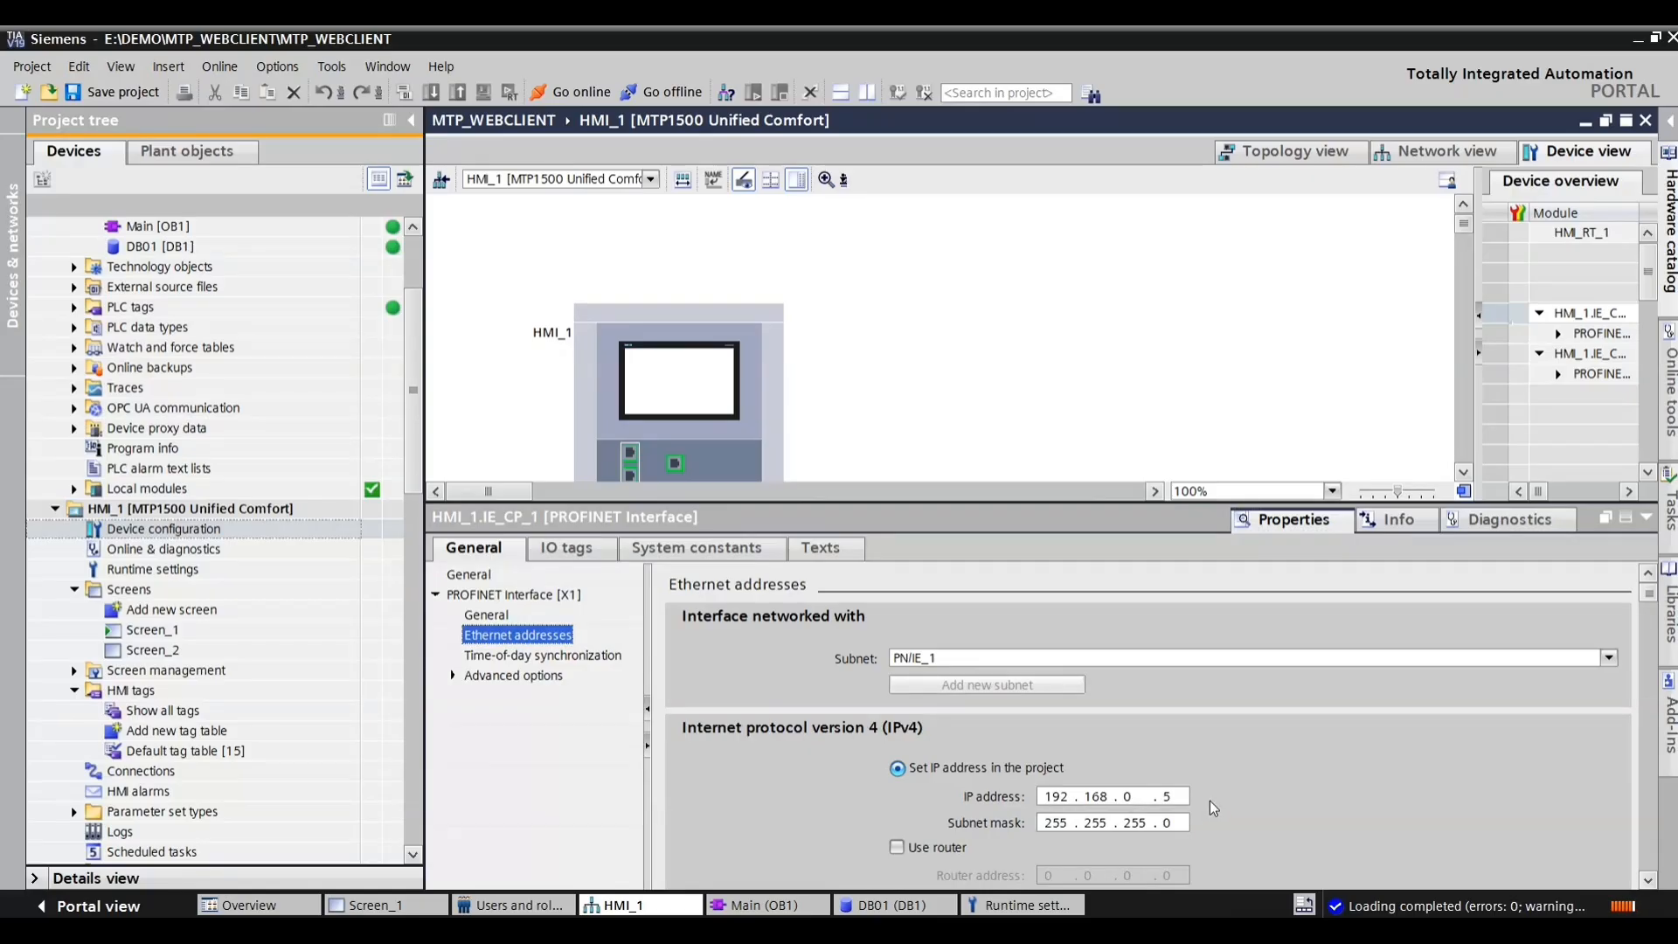
pyautogui.click(1165, 796)
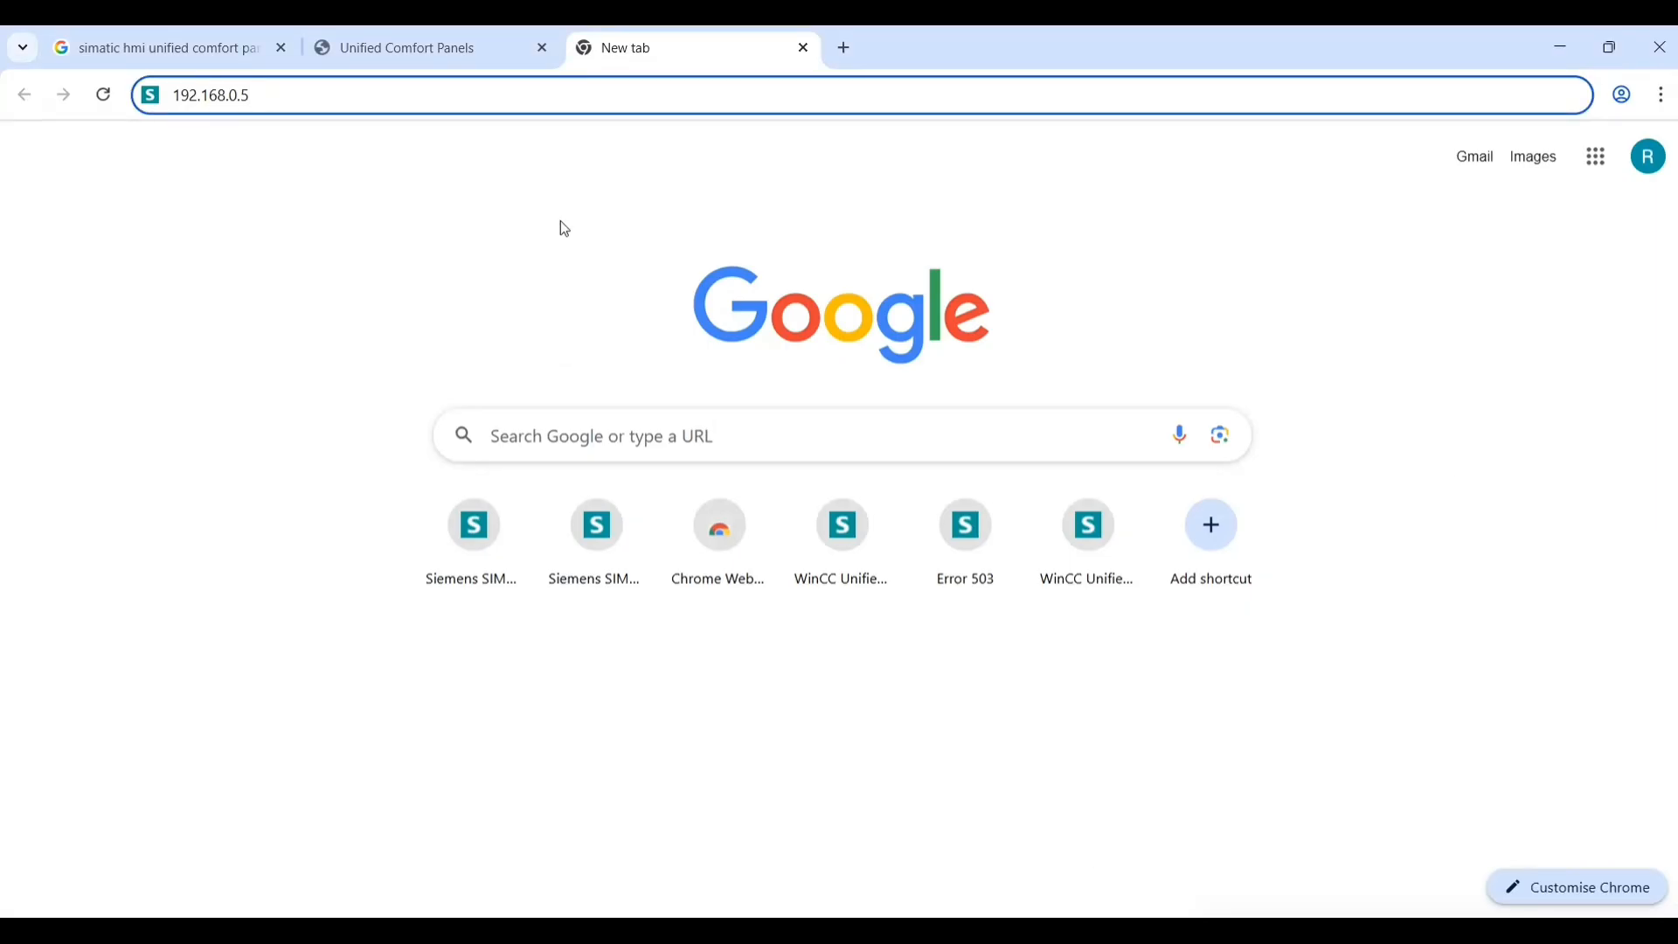
# Step: Switch to Chrome, load the page at 192.168.0.5 and open WinCC Unified RT
pyautogui.click(318, 96)
pyautogui.press('Return')
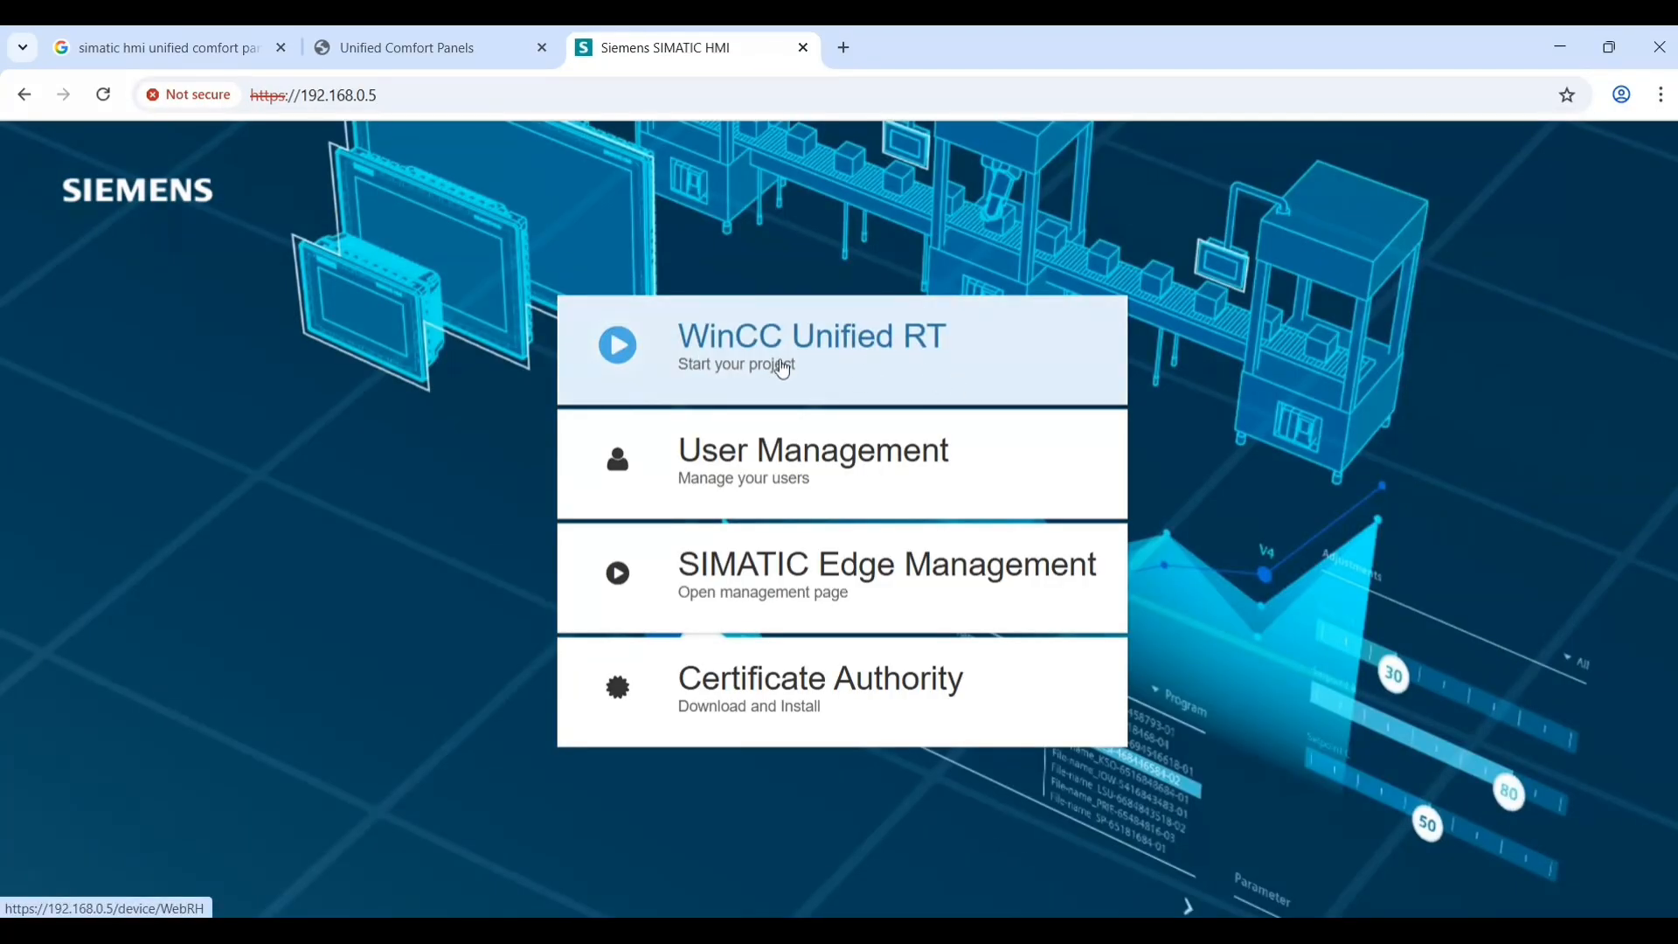
pyautogui.click(863, 361)
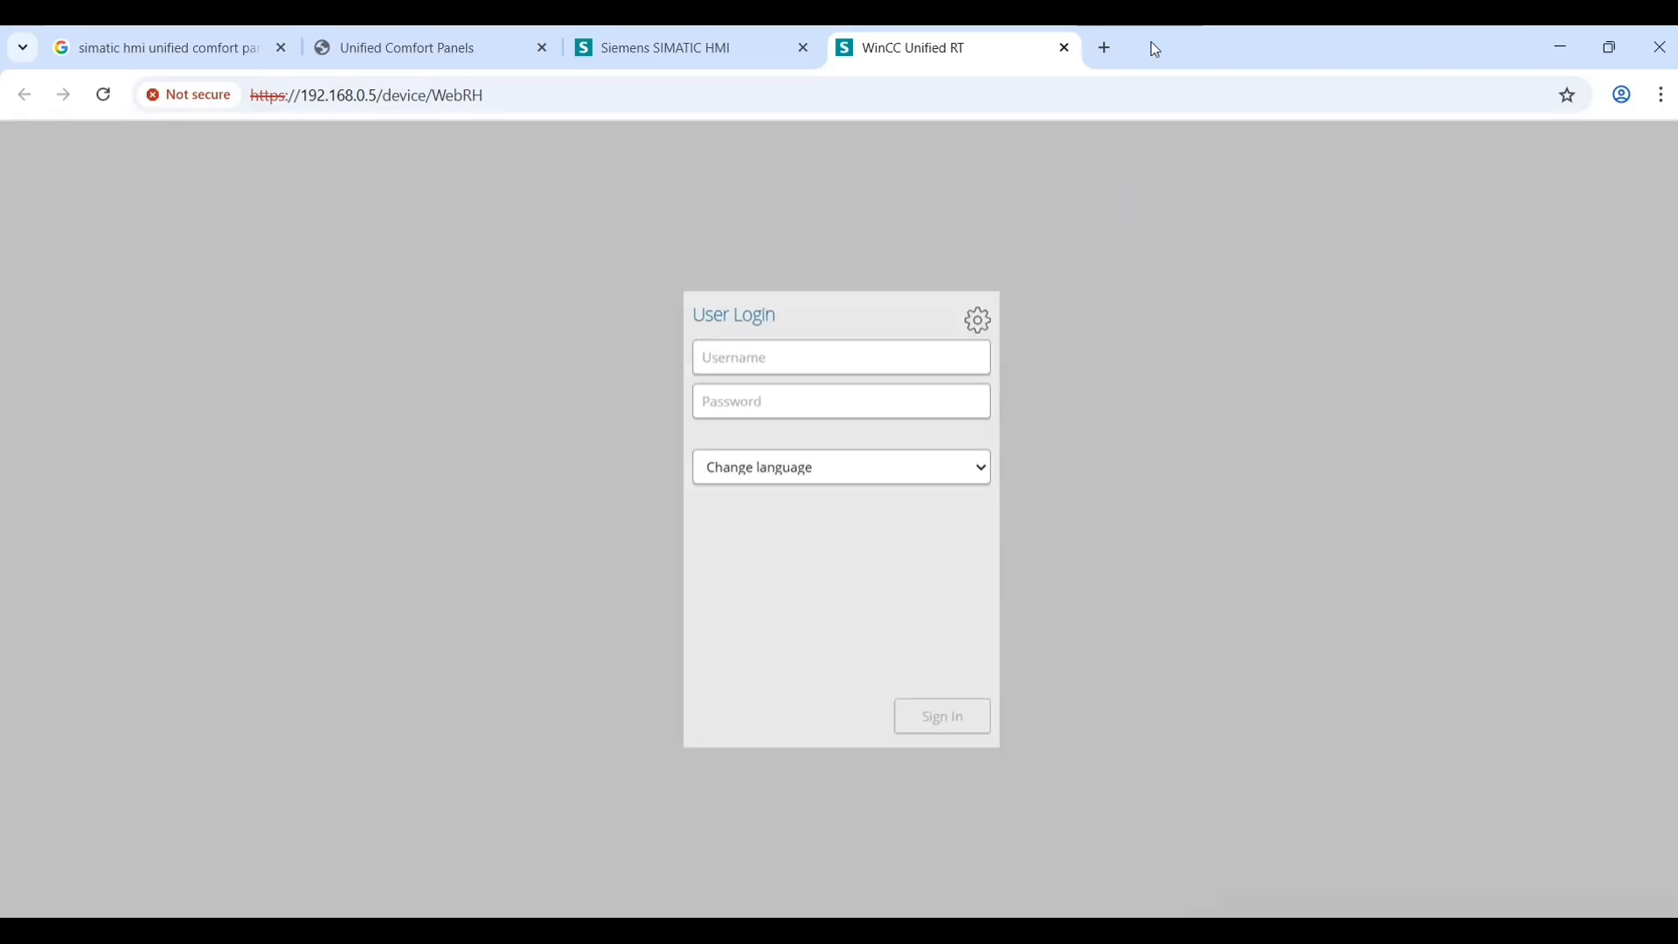
# Step: Move the browser window aside and select the Admin user name in the project's Users and roles in TIA Portal
pyautogui.moveTo(1151, 43); pyautogui.dragTo(1563, 227)
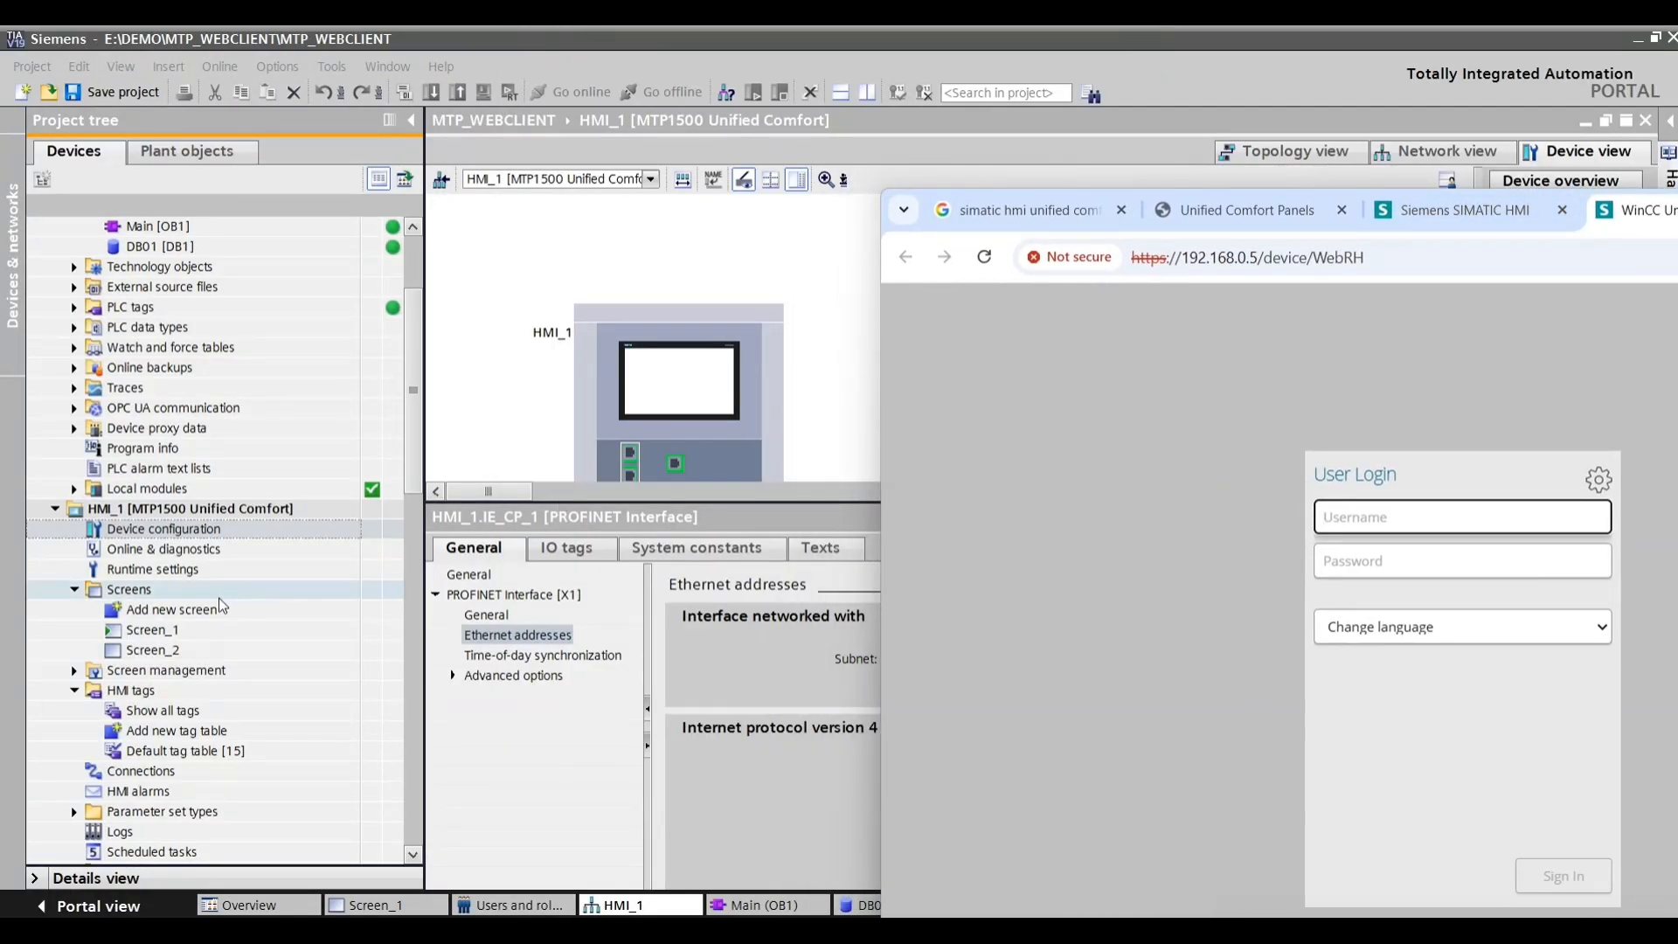
pyautogui.click(175, 688)
pyautogui.scroll(-10, 175, 688)
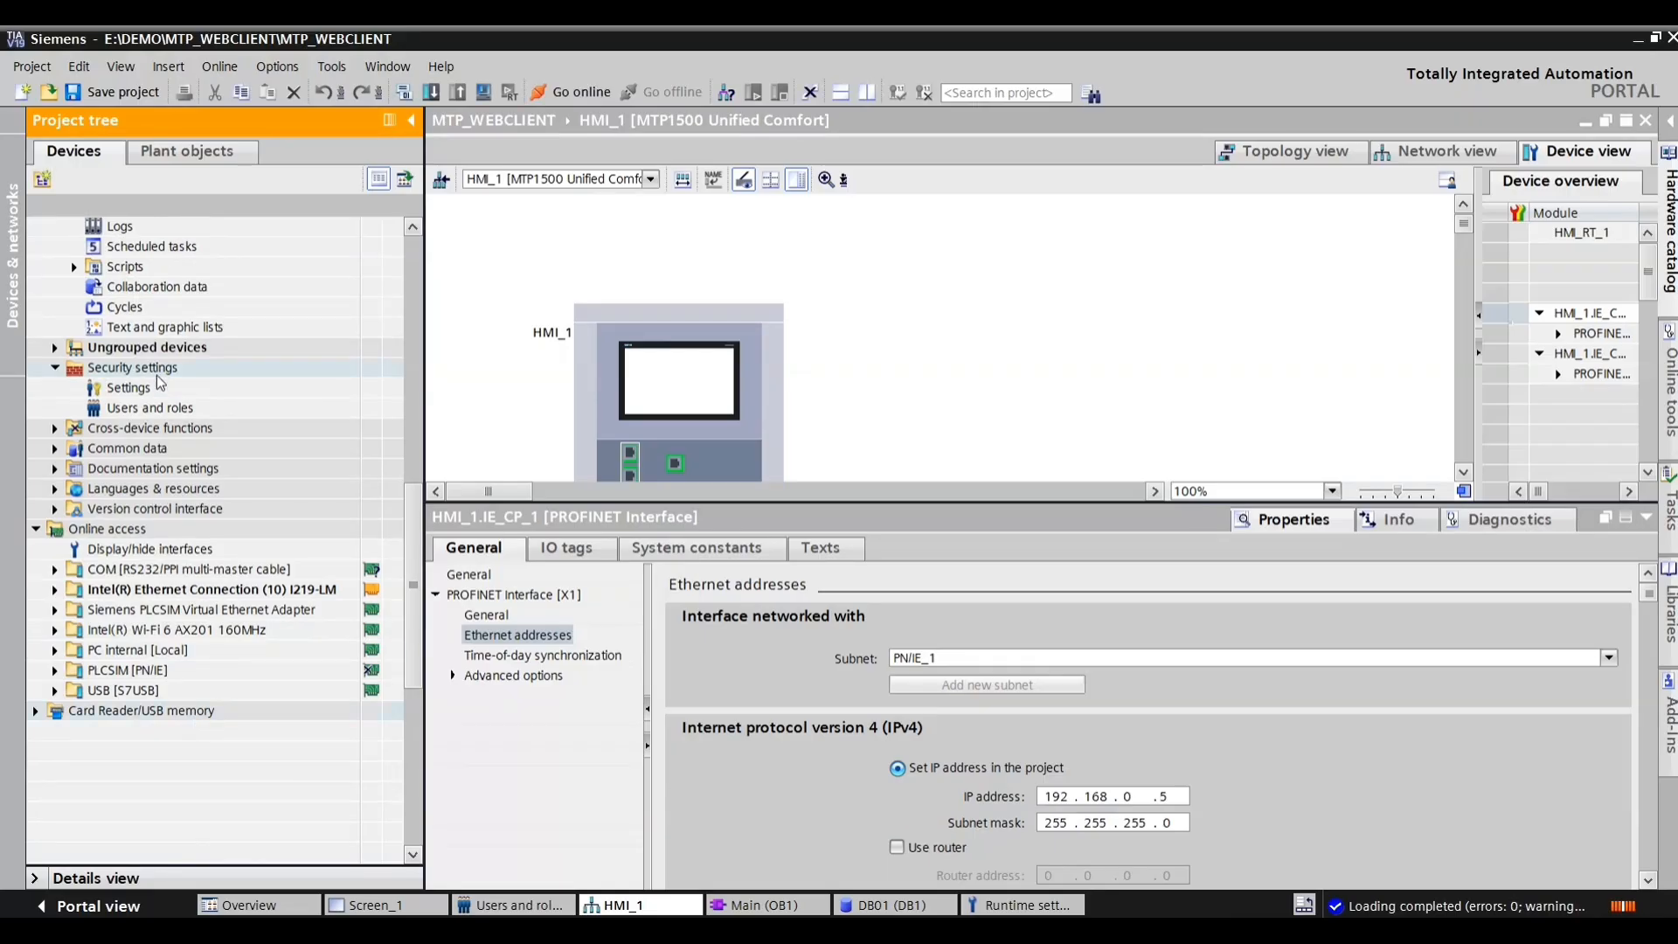
pyautogui.doubleClick(151, 409)
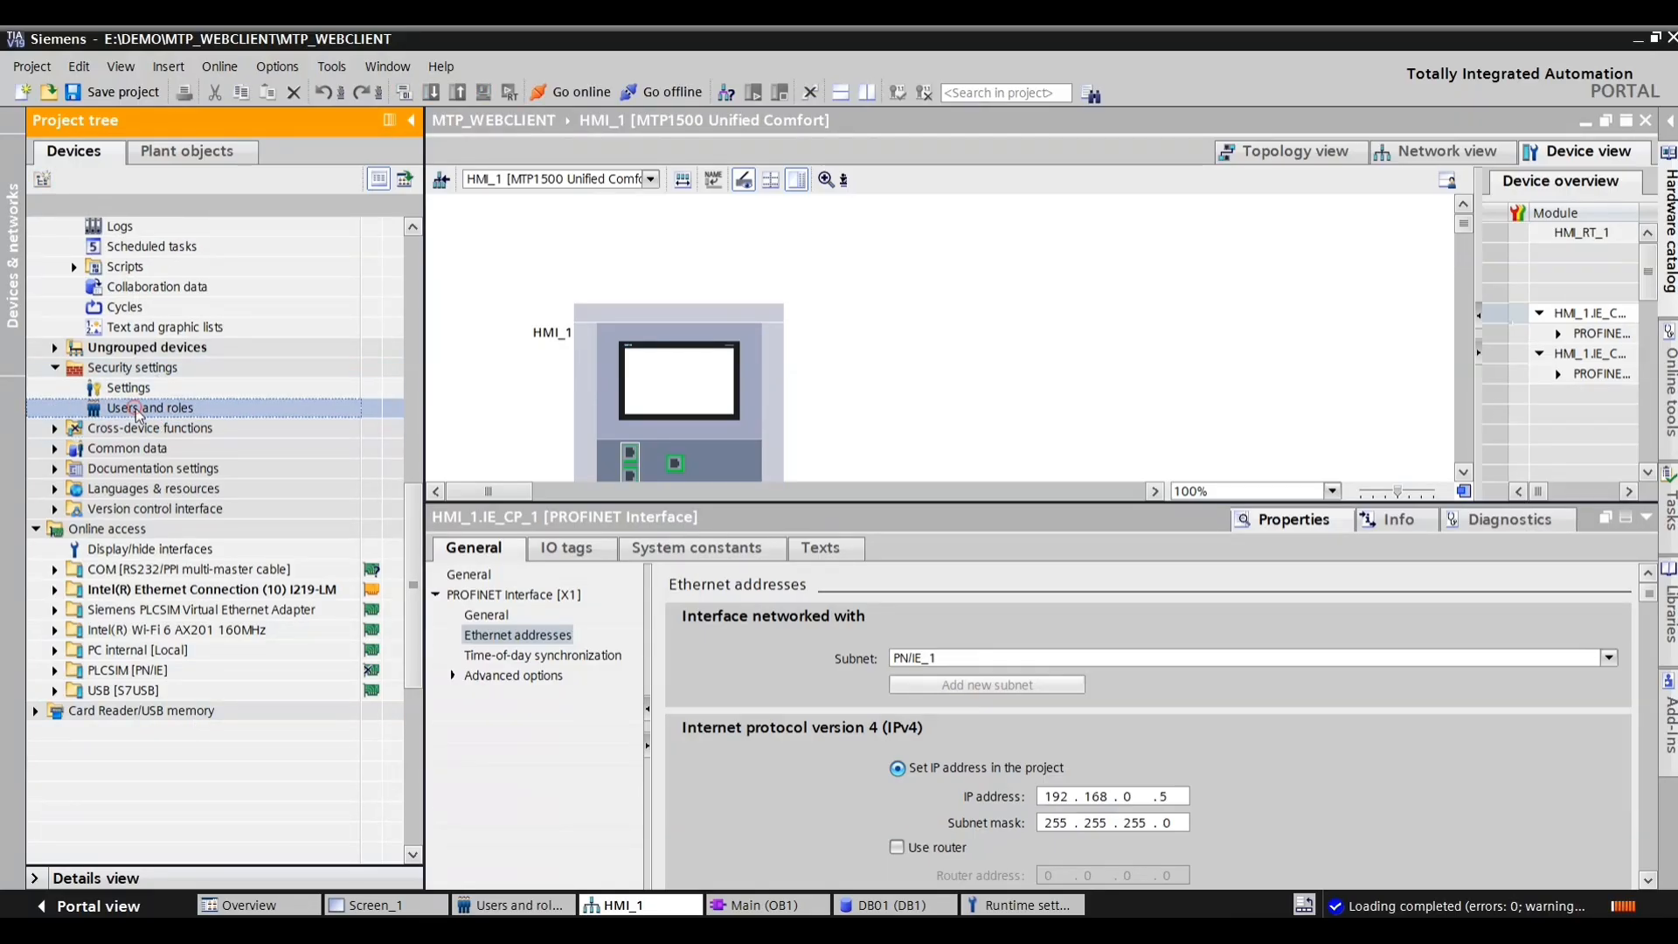
pyautogui.click(564, 271)
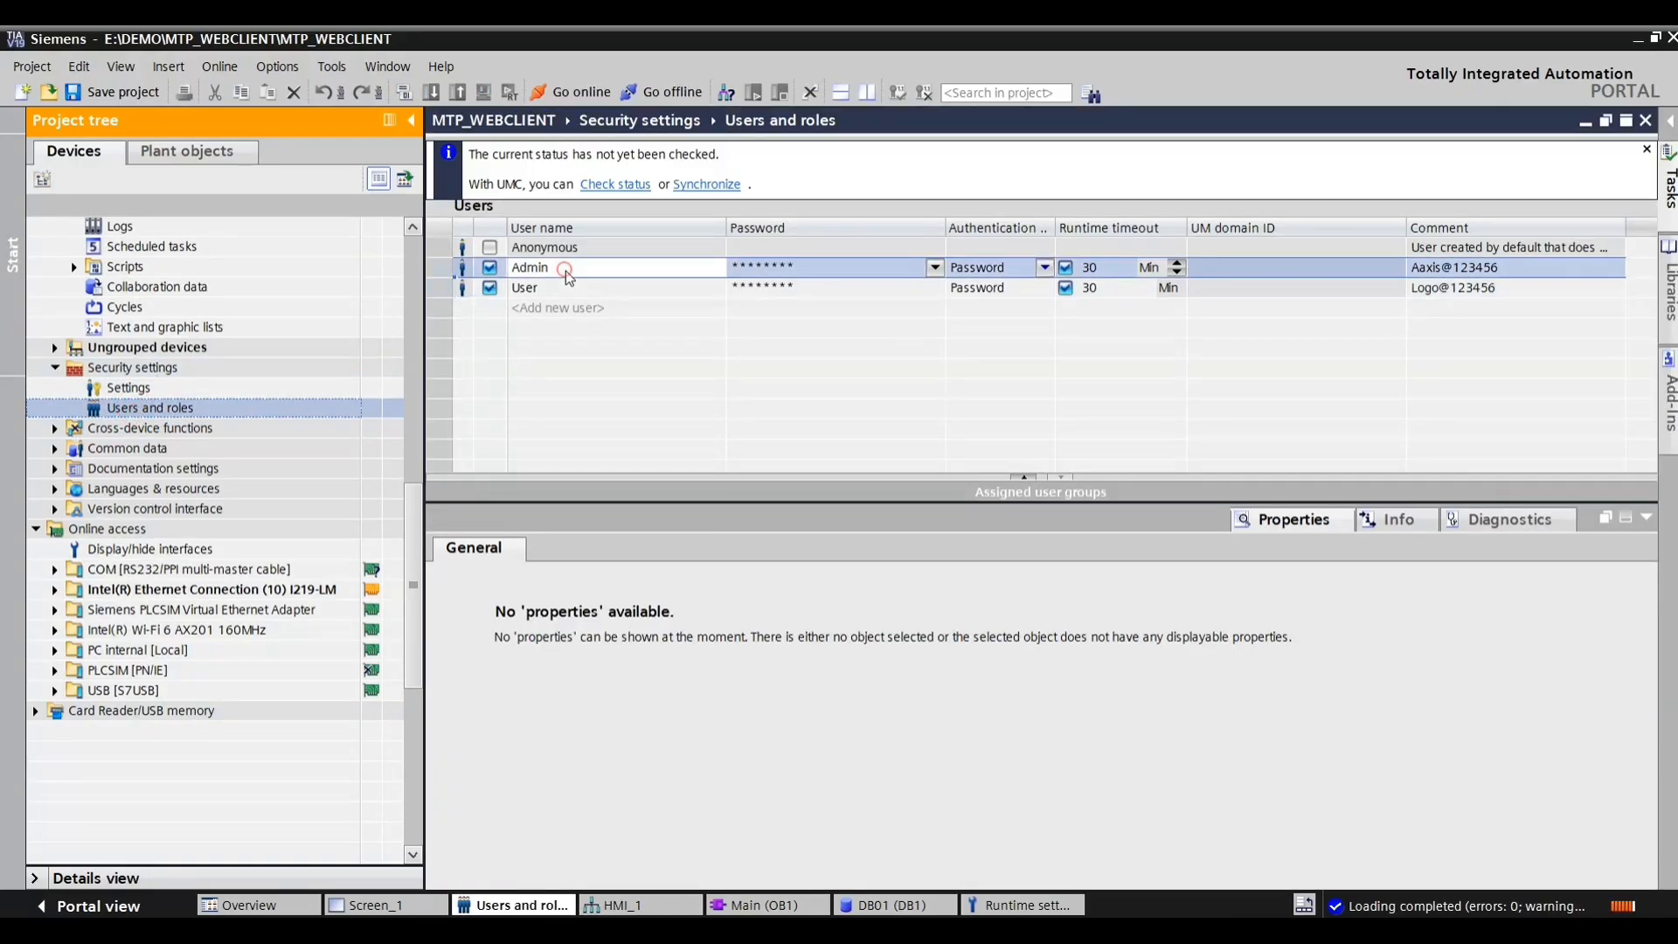
pyautogui.click(565, 270)
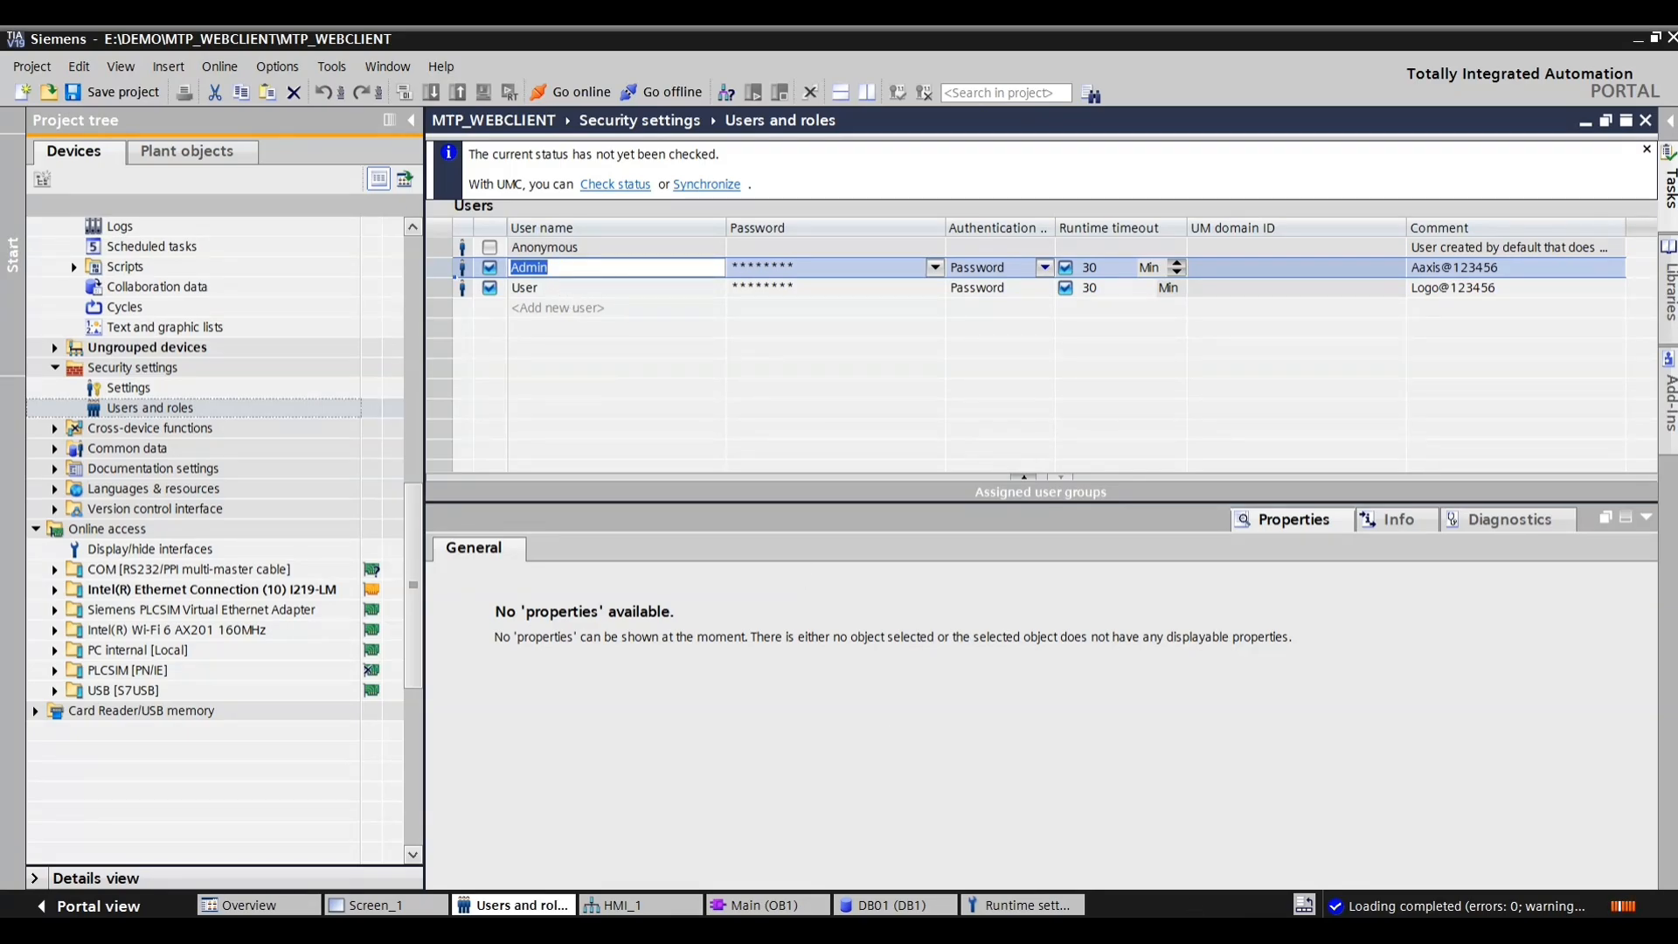
# Step: Return to the User Login page in Chrome and enter Admin as the username
pyautogui.moveTo(869, 930)
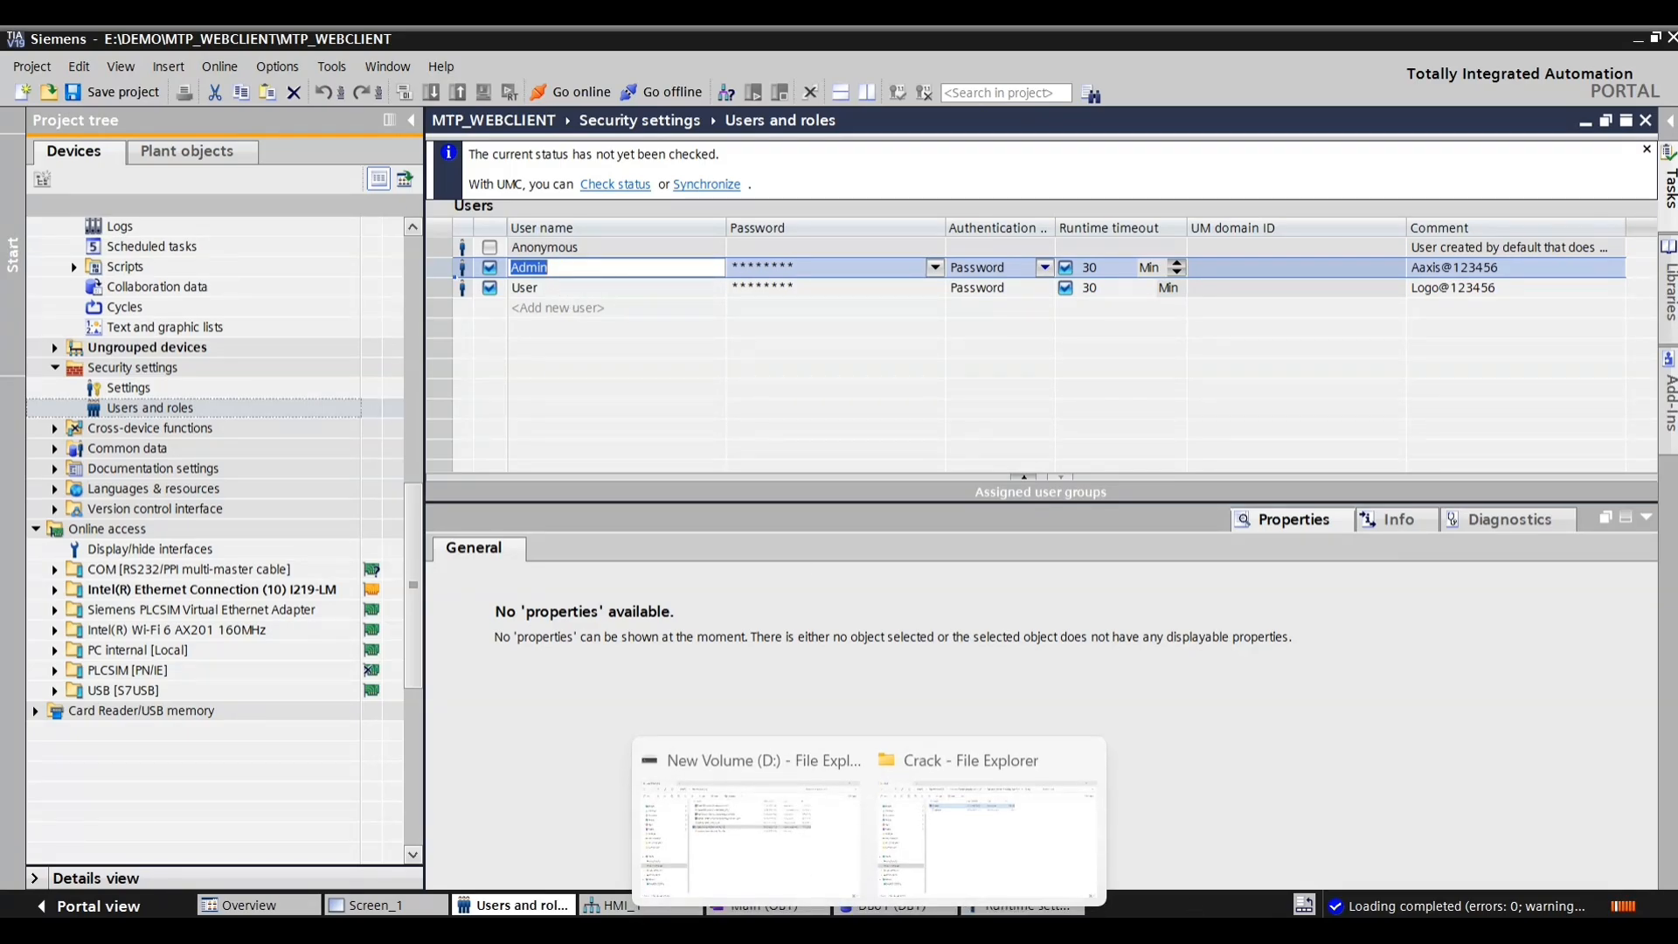
pyautogui.click(953, 930)
pyautogui.click(1369, 515)
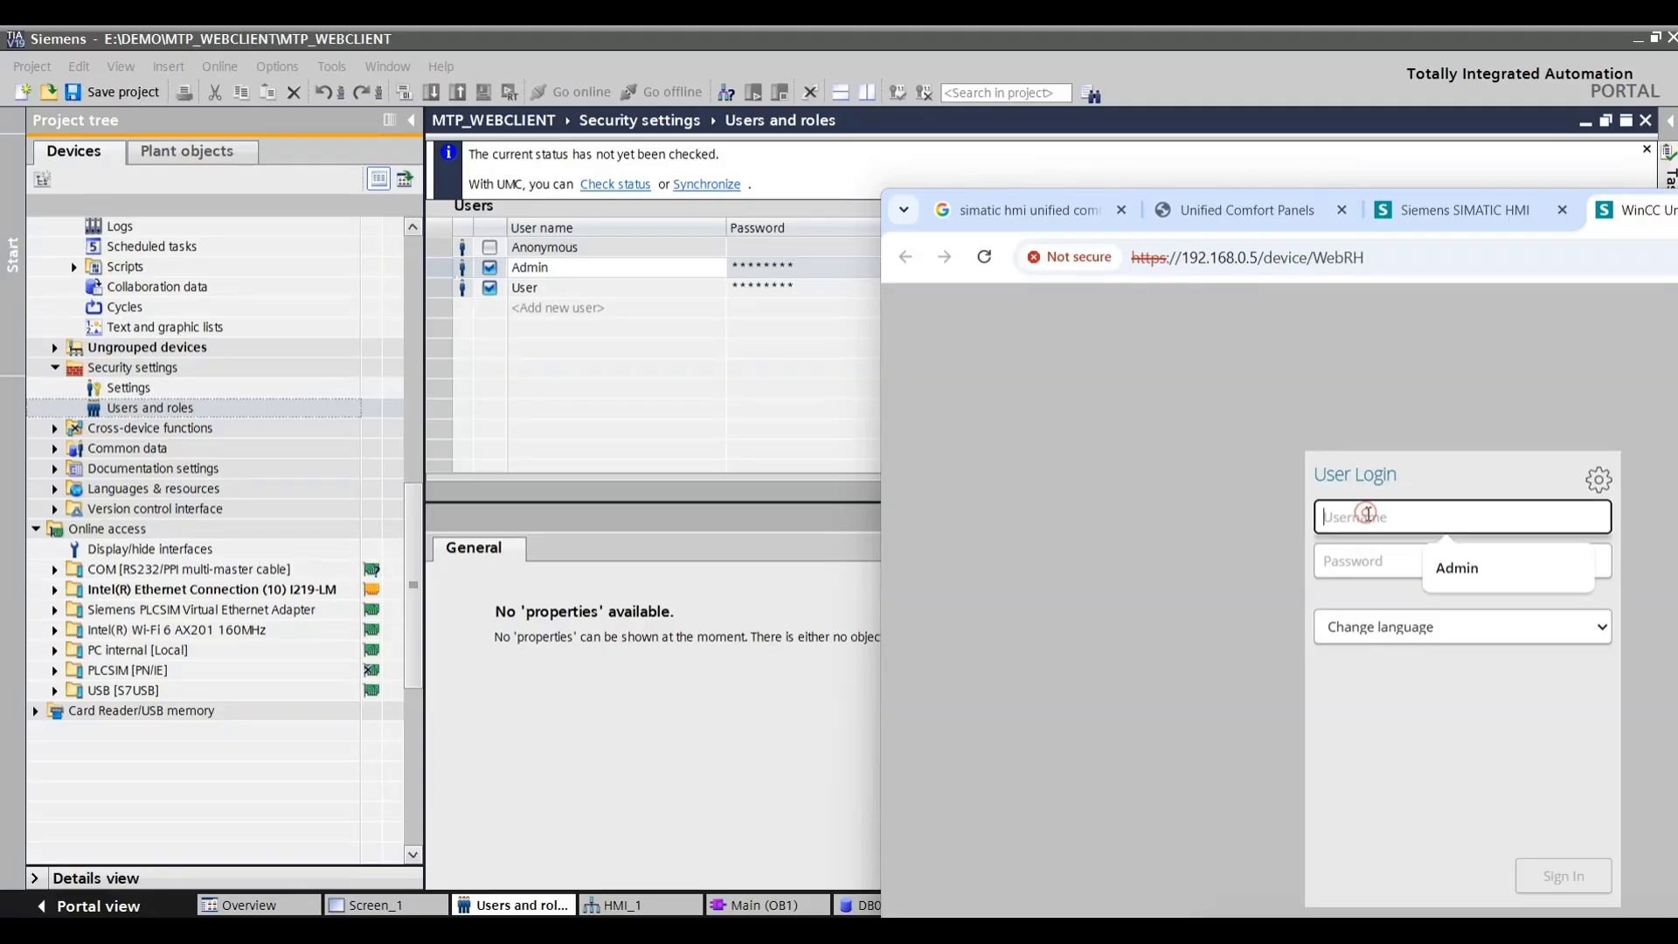
pyautogui.write('Admin')
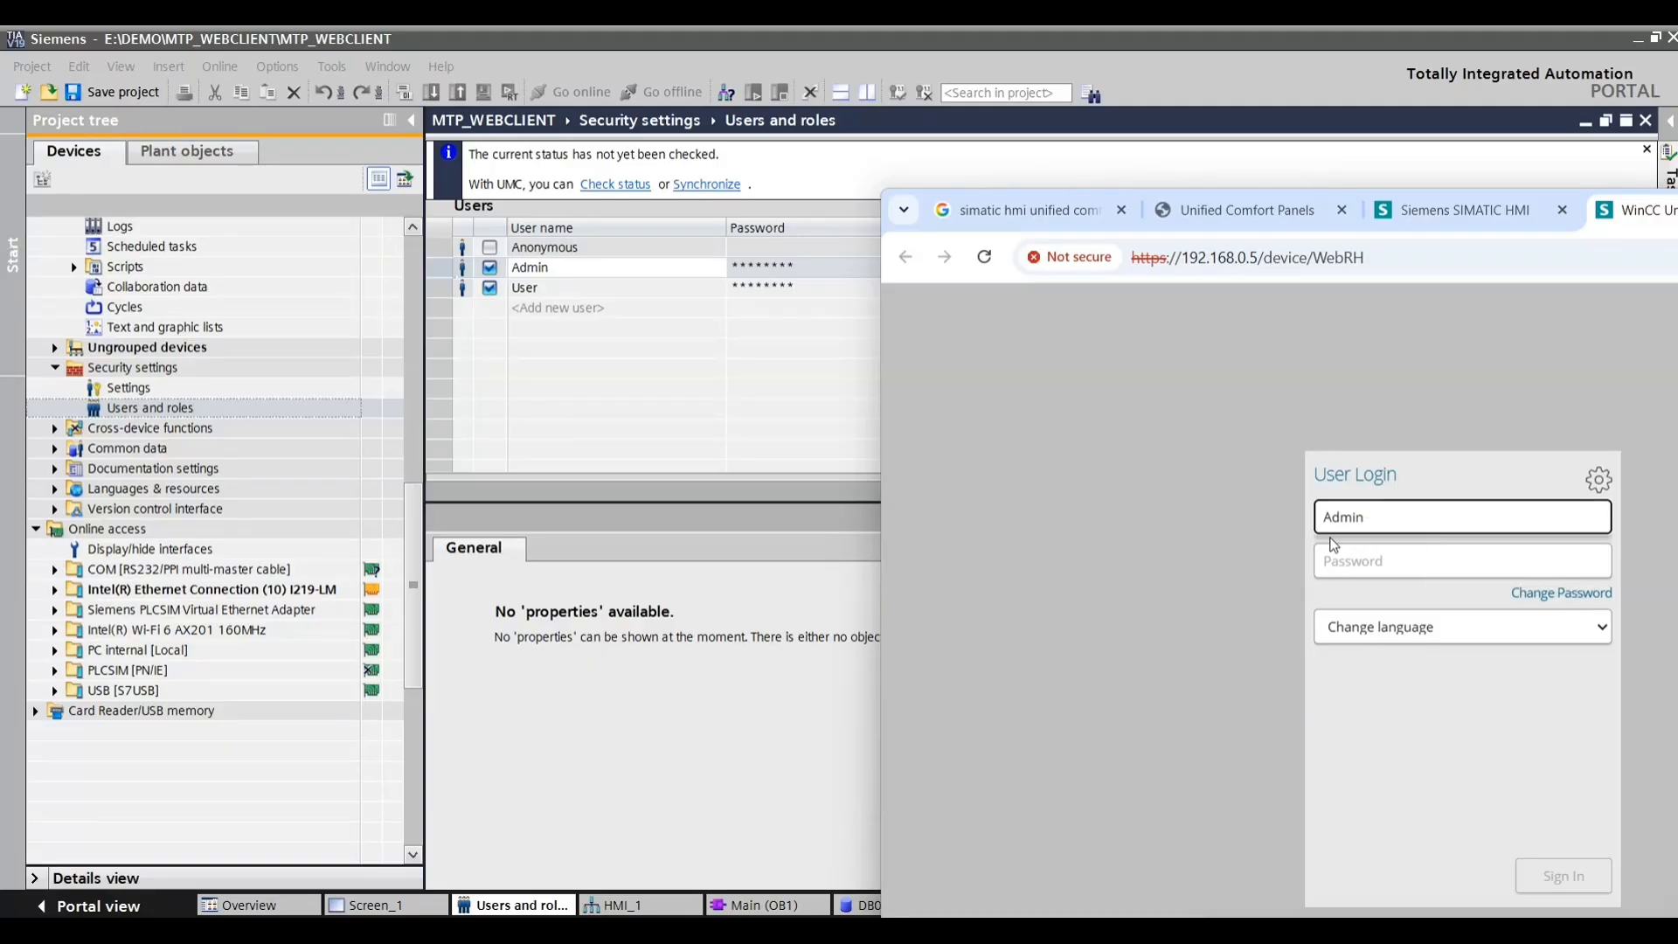
# Step: Switch to TIA Portal and select the password text stored in the Admin user's comment for copying
pyautogui.click(800, 306)
pyautogui.click(1522, 269)
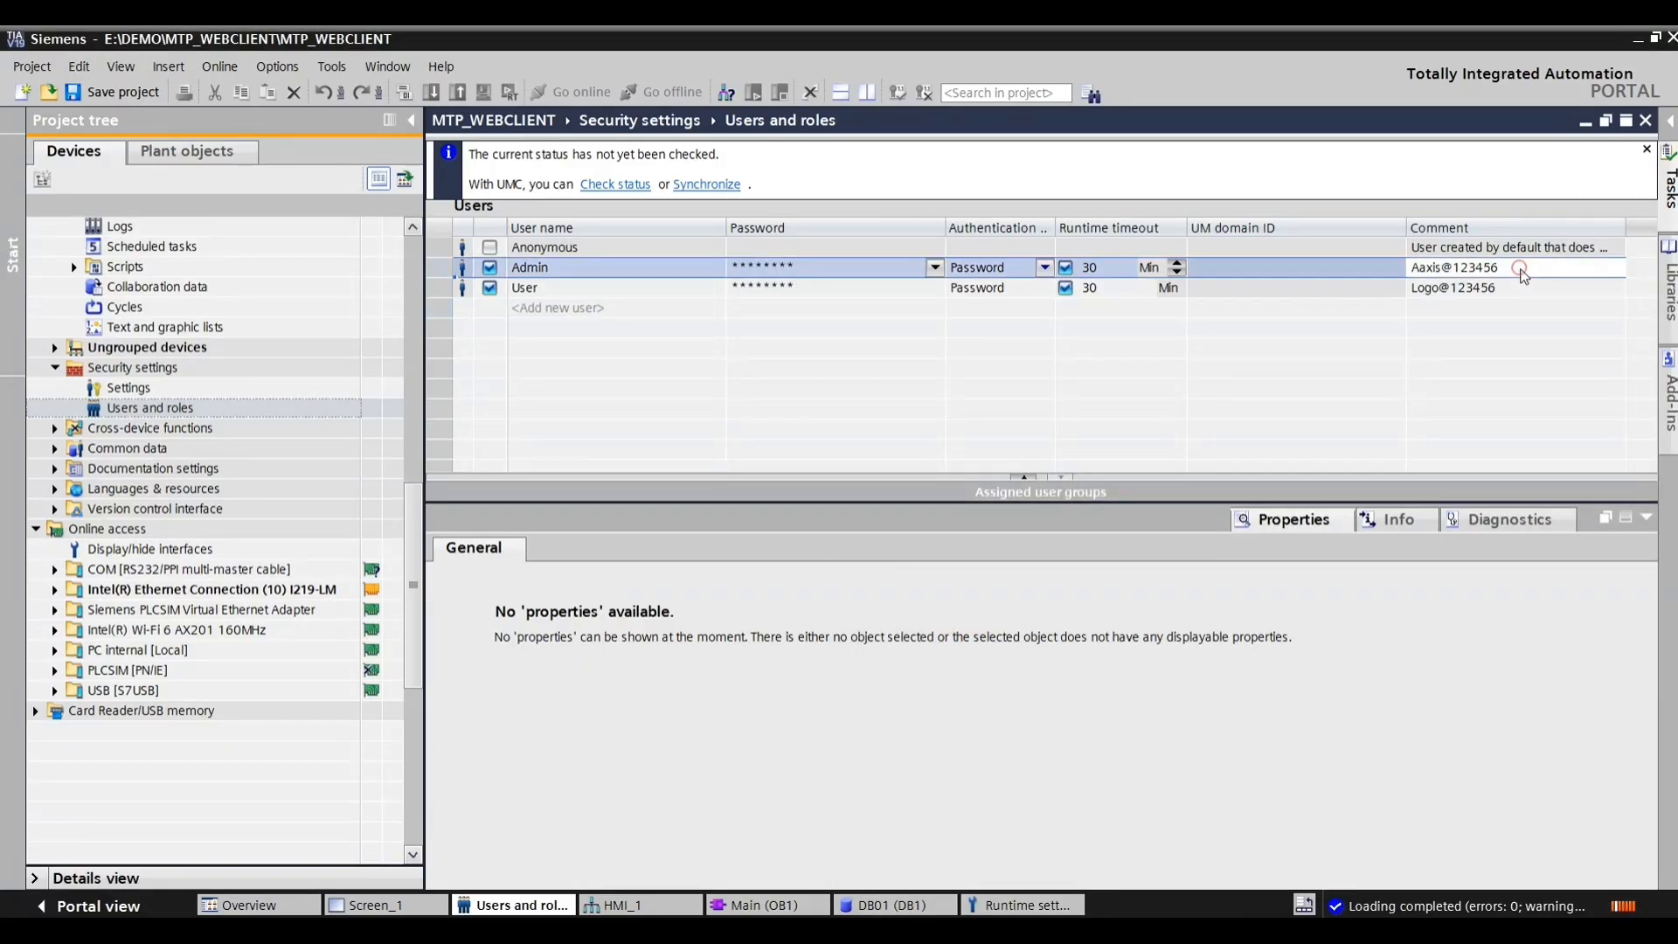
pyautogui.click(1522, 269)
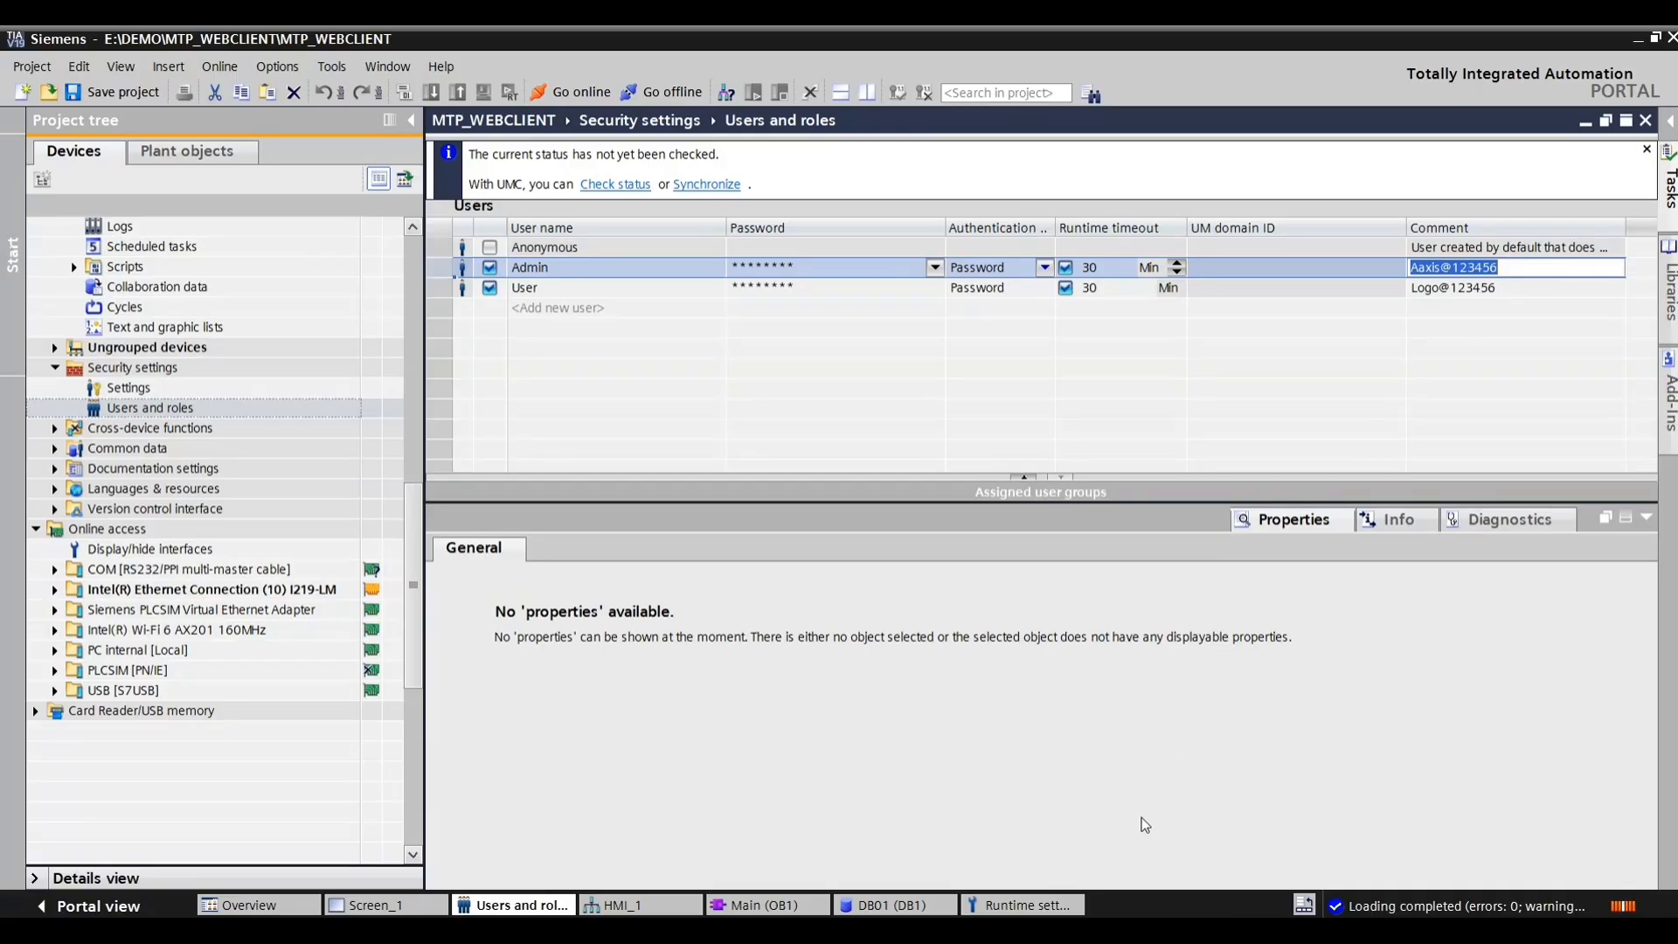
# Step: Return to Chrome, enter the Admin account's password on the User Login page, and sign in
pyautogui.hotkey('alt', 'Tab')
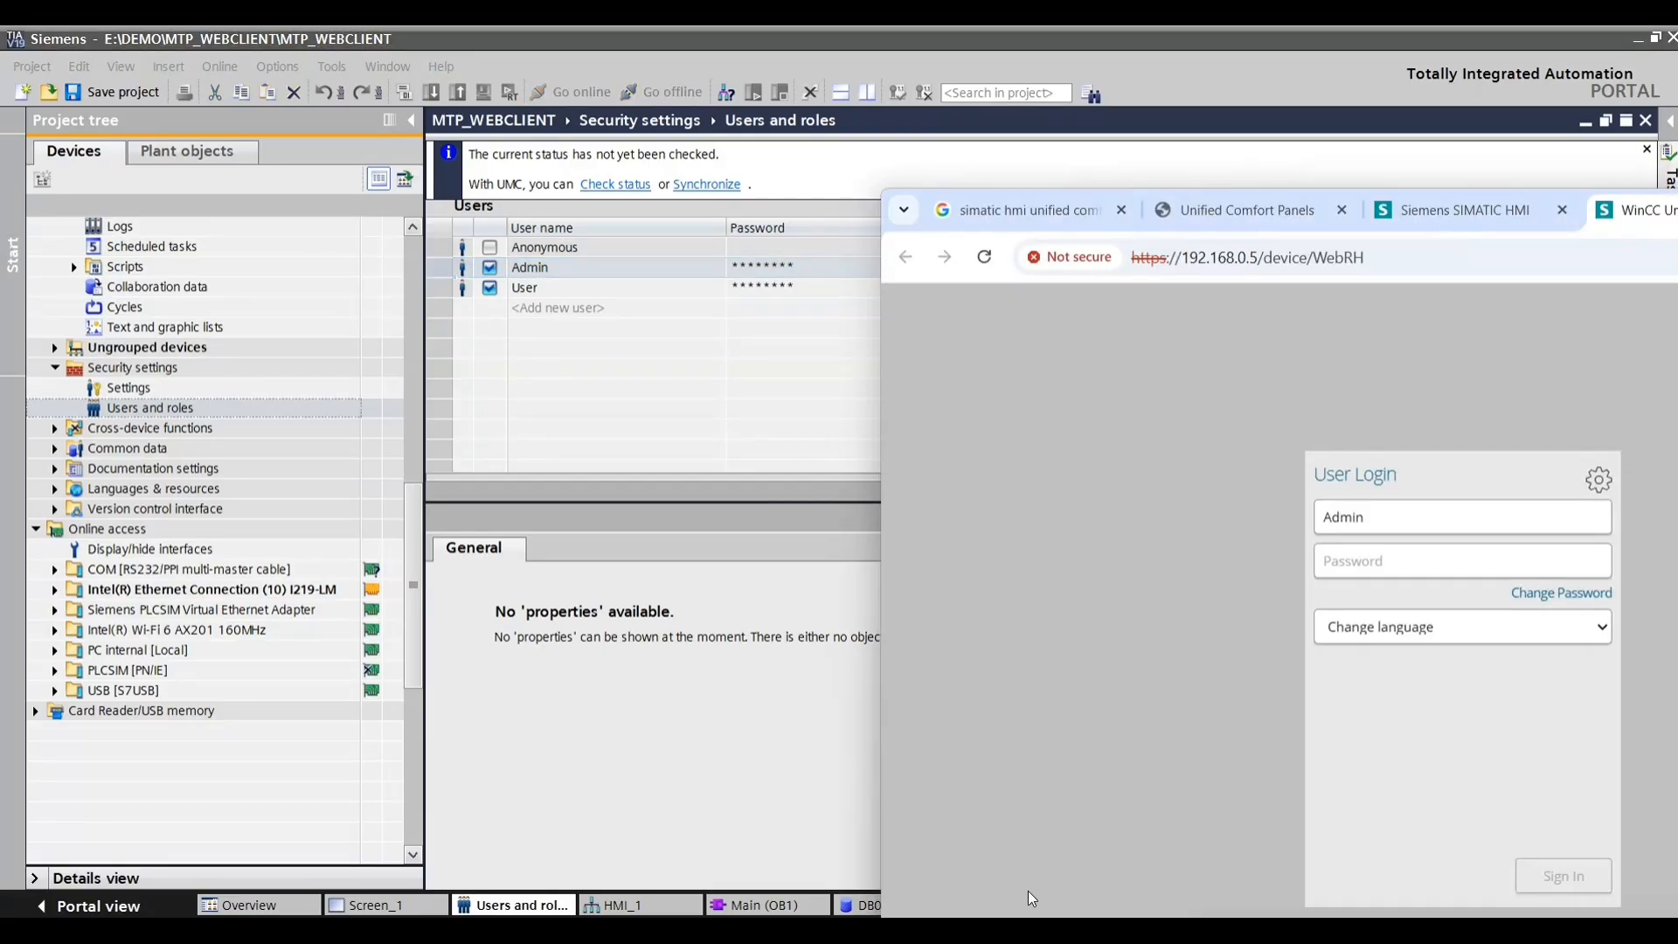
pyautogui.click(1350, 571)
pyautogui.hotkey('ctrl', 'v')
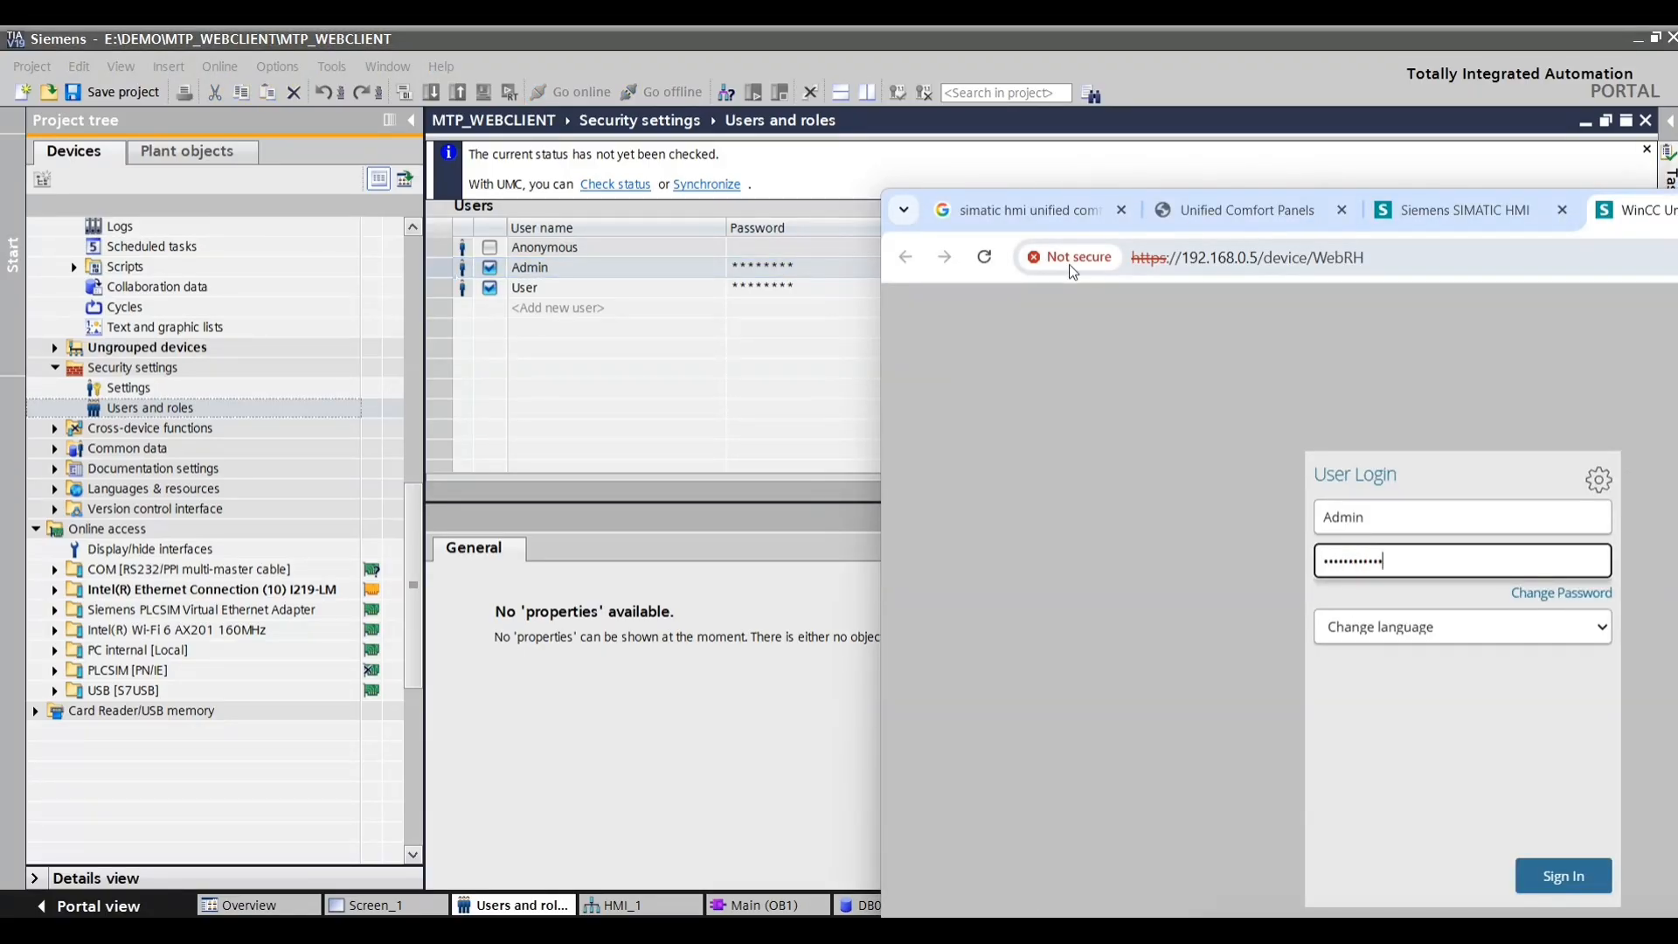
pyautogui.moveTo(879, 235); pyautogui.dragTo(525, 218)
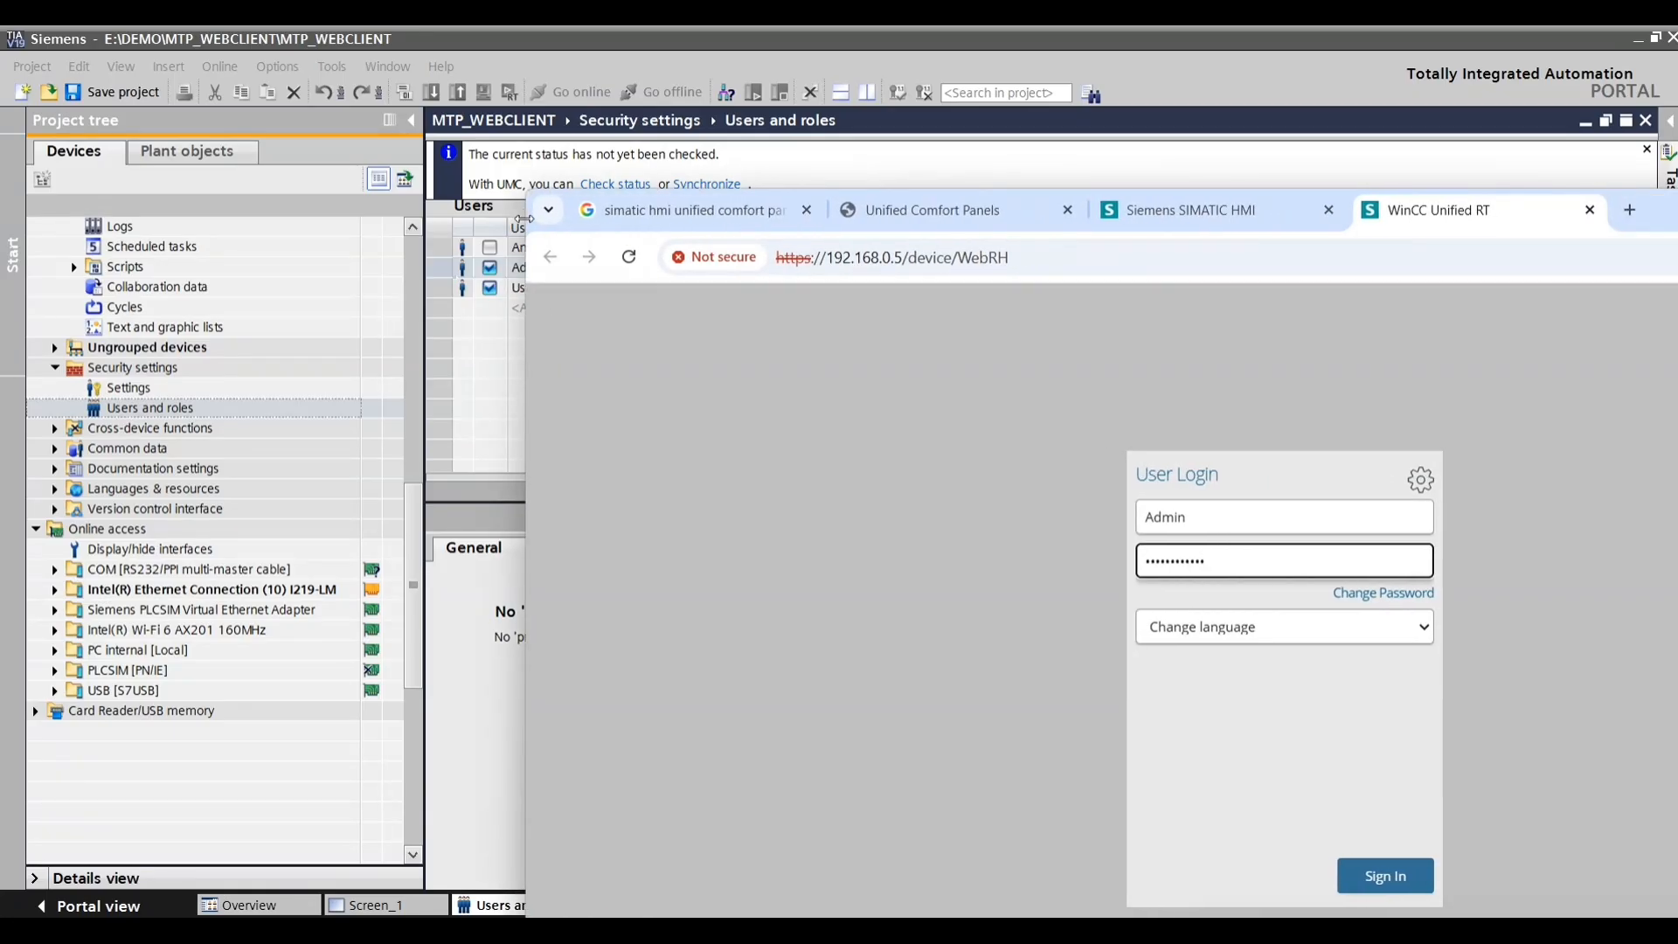
pyautogui.click(1385, 876)
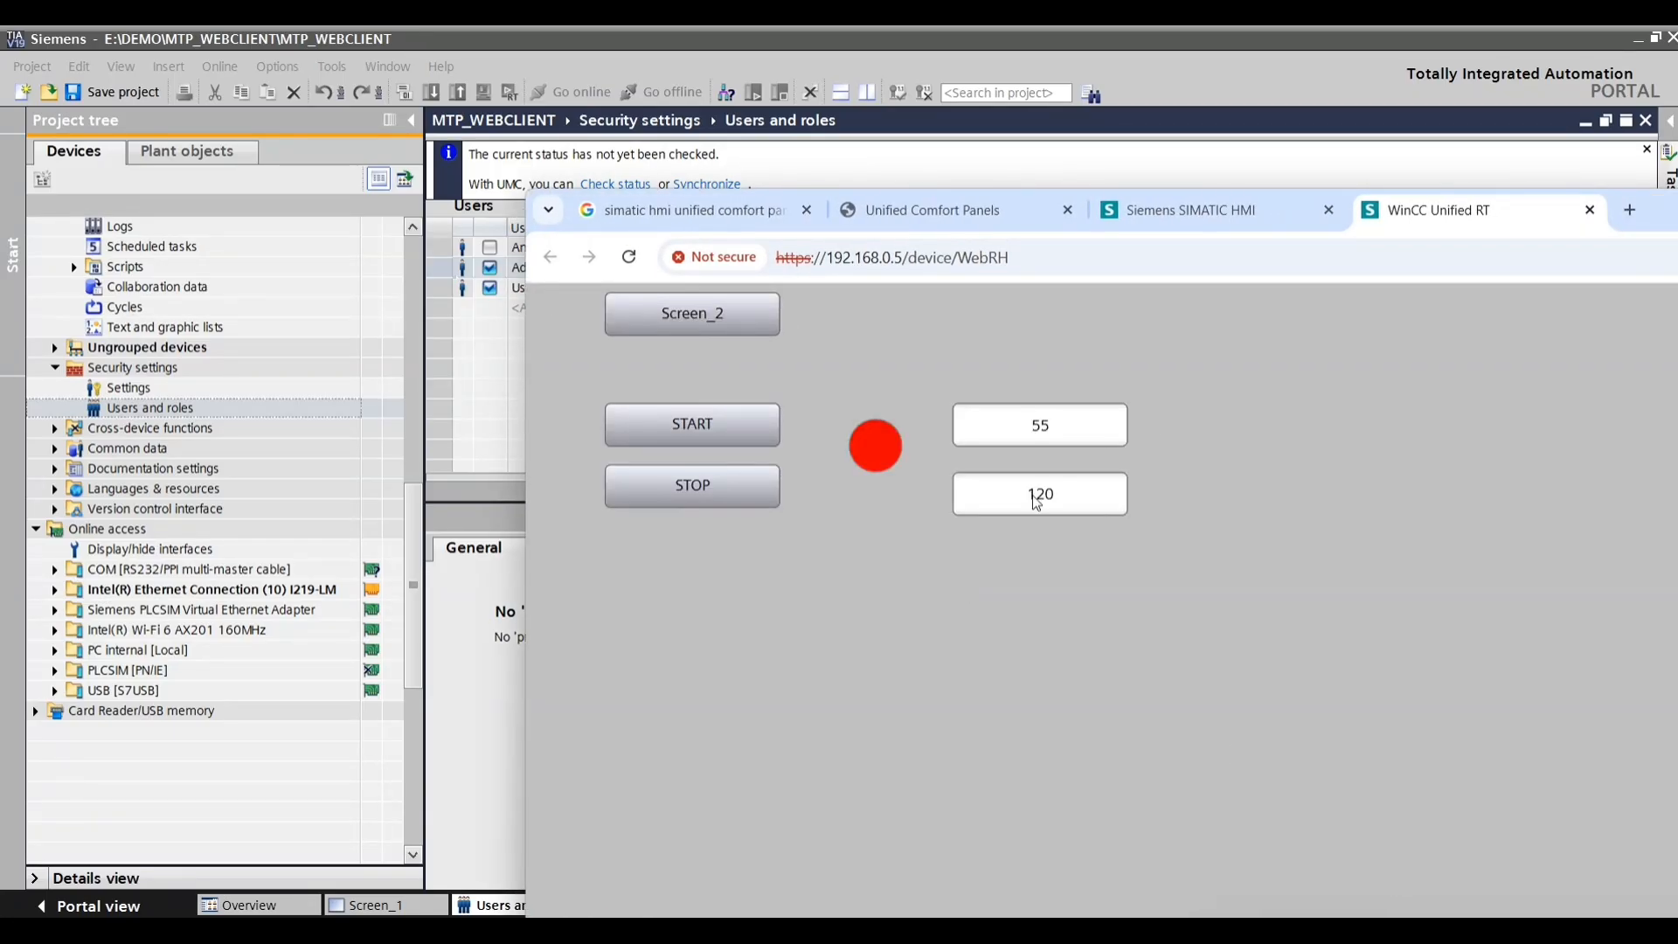
# Step: Switch to TIA Portal, open DB01 [DB1] from PLC_1's program blocks, and collapse the project tree
pyautogui.click(191, 264)
pyautogui.scroll(5, 191, 258)
pyautogui.scroll(2, 190, 259)
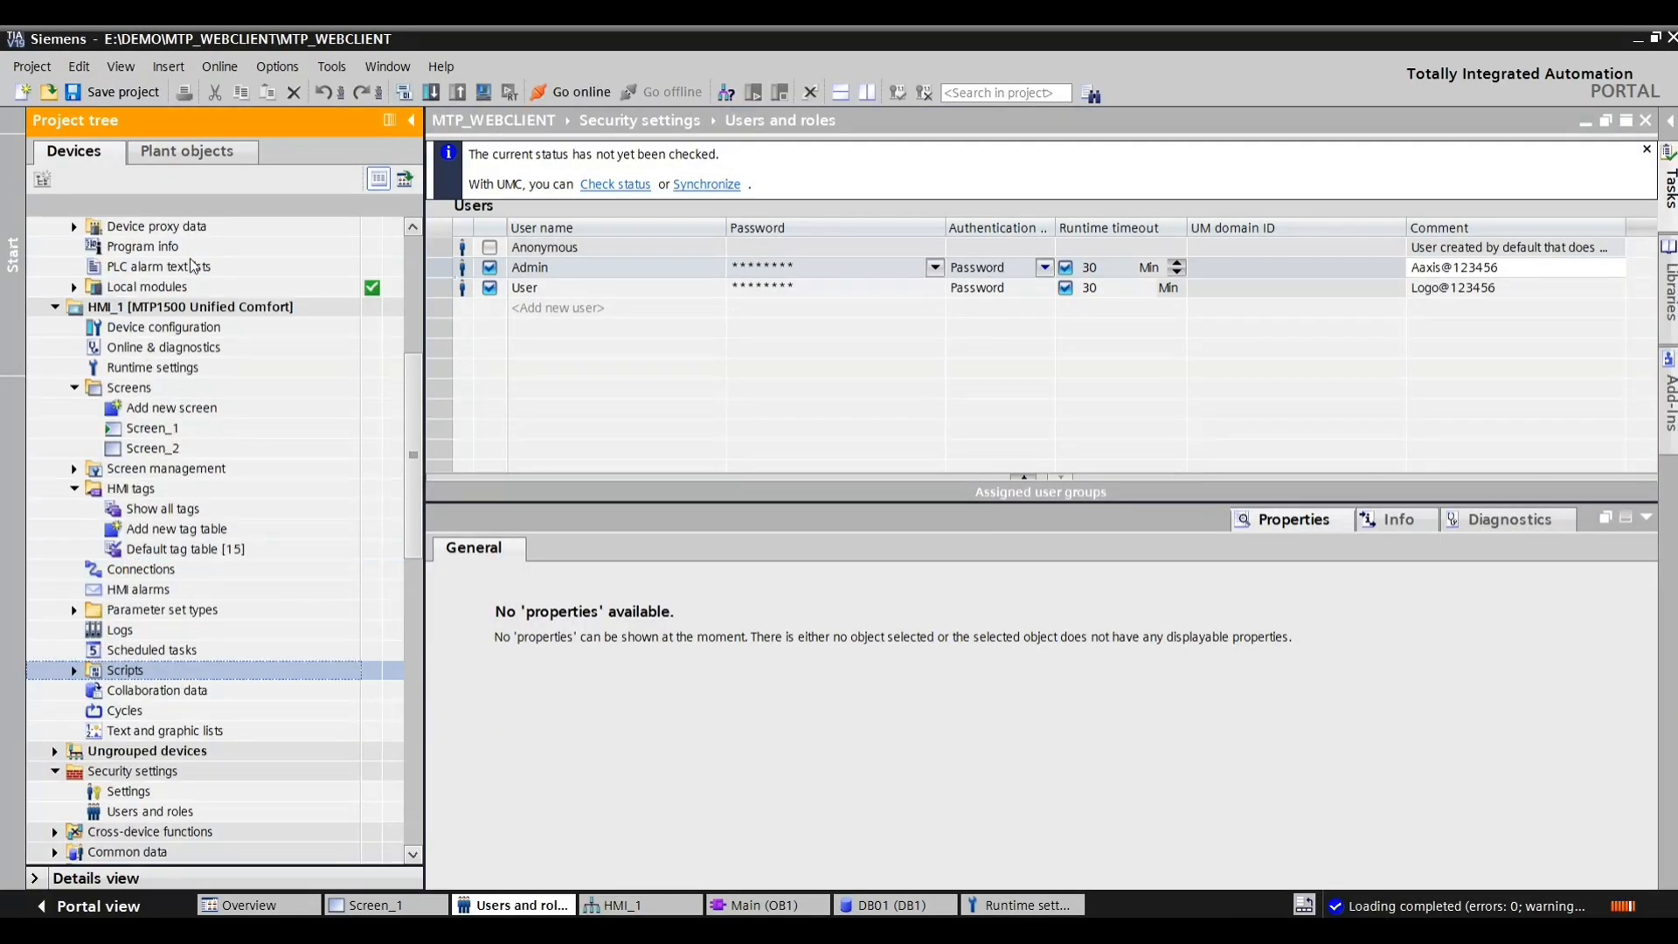
pyautogui.click(175, 407)
pyautogui.scroll(6, 178, 409)
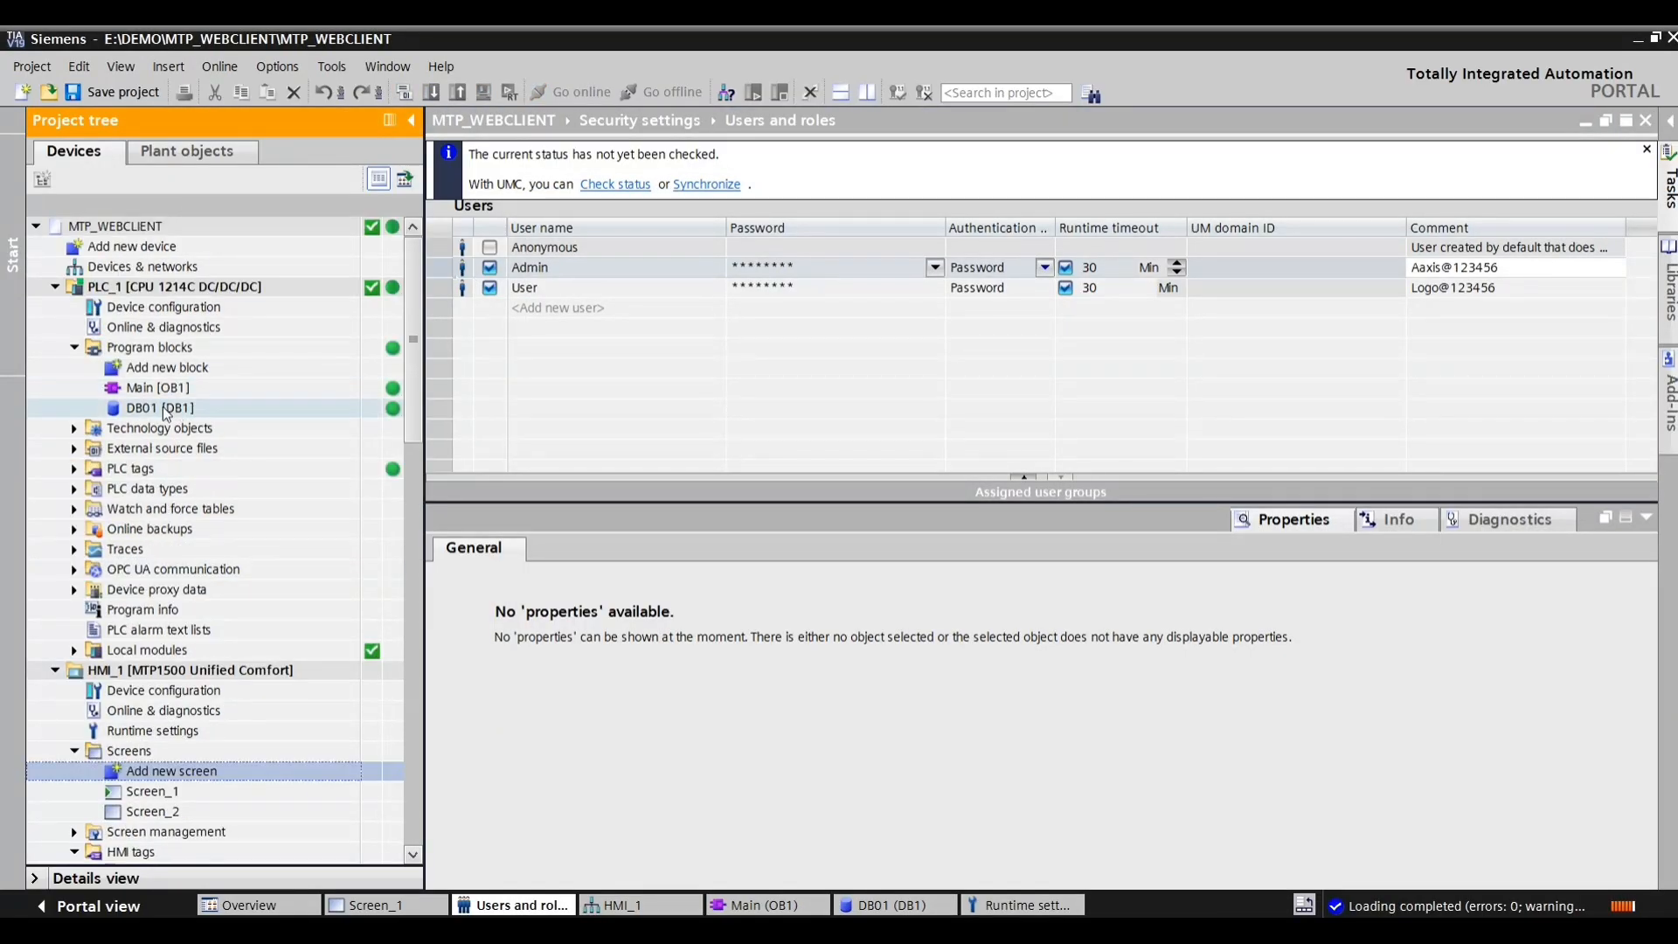
pyautogui.doubleClick(161, 408)
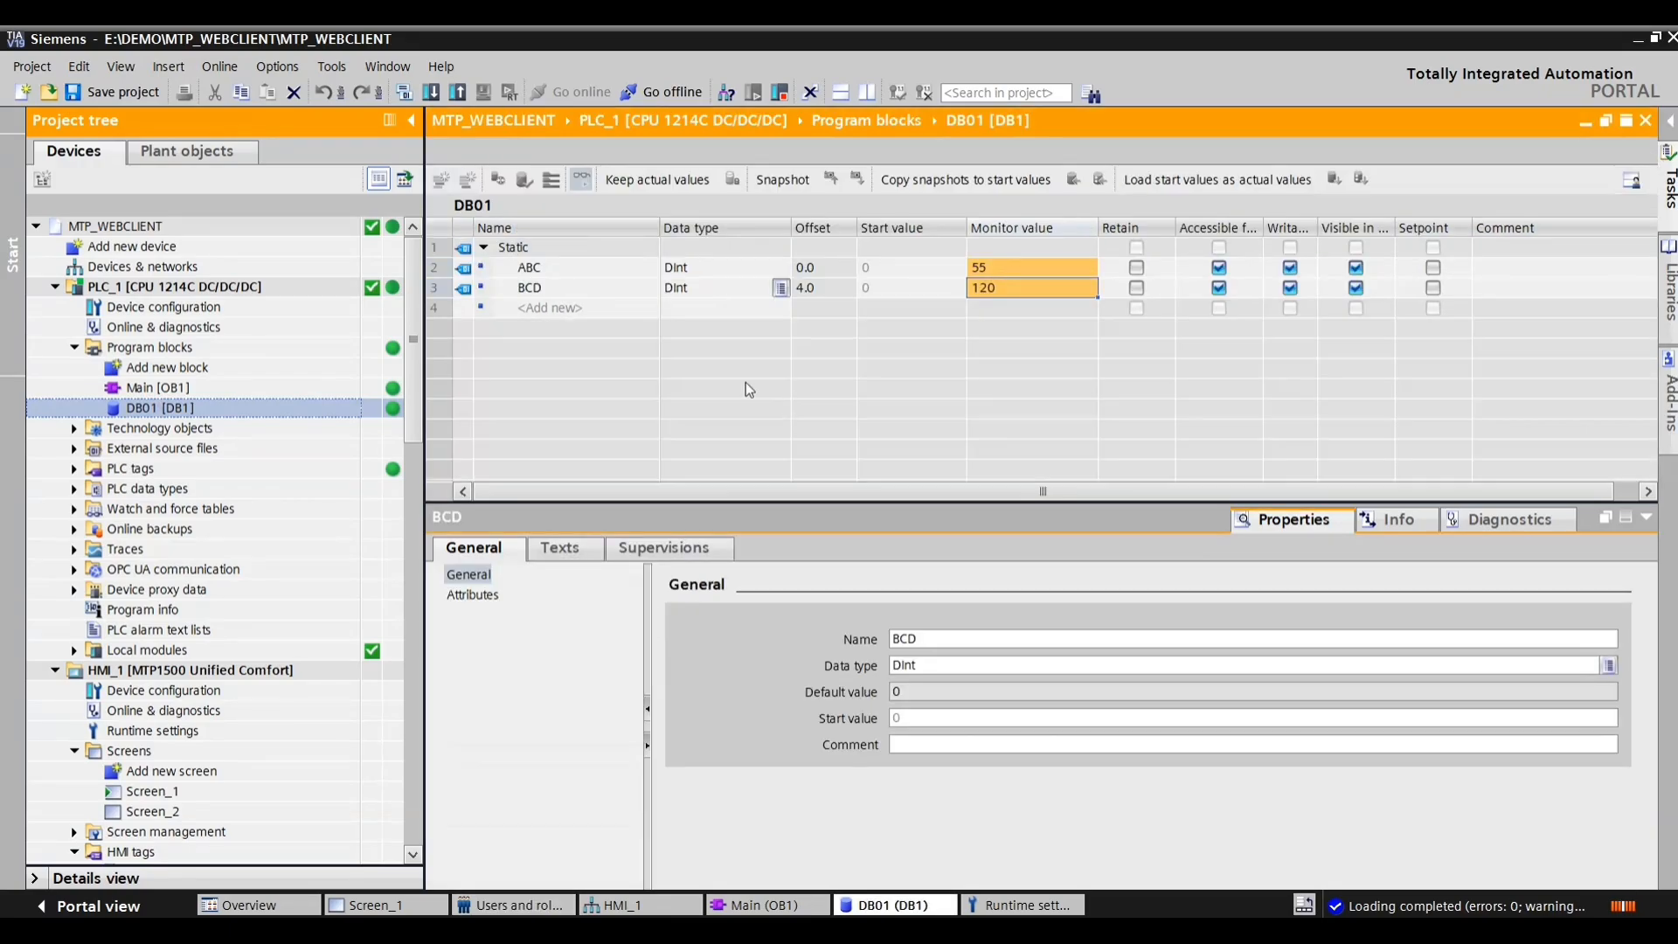
pyautogui.click(411, 124)
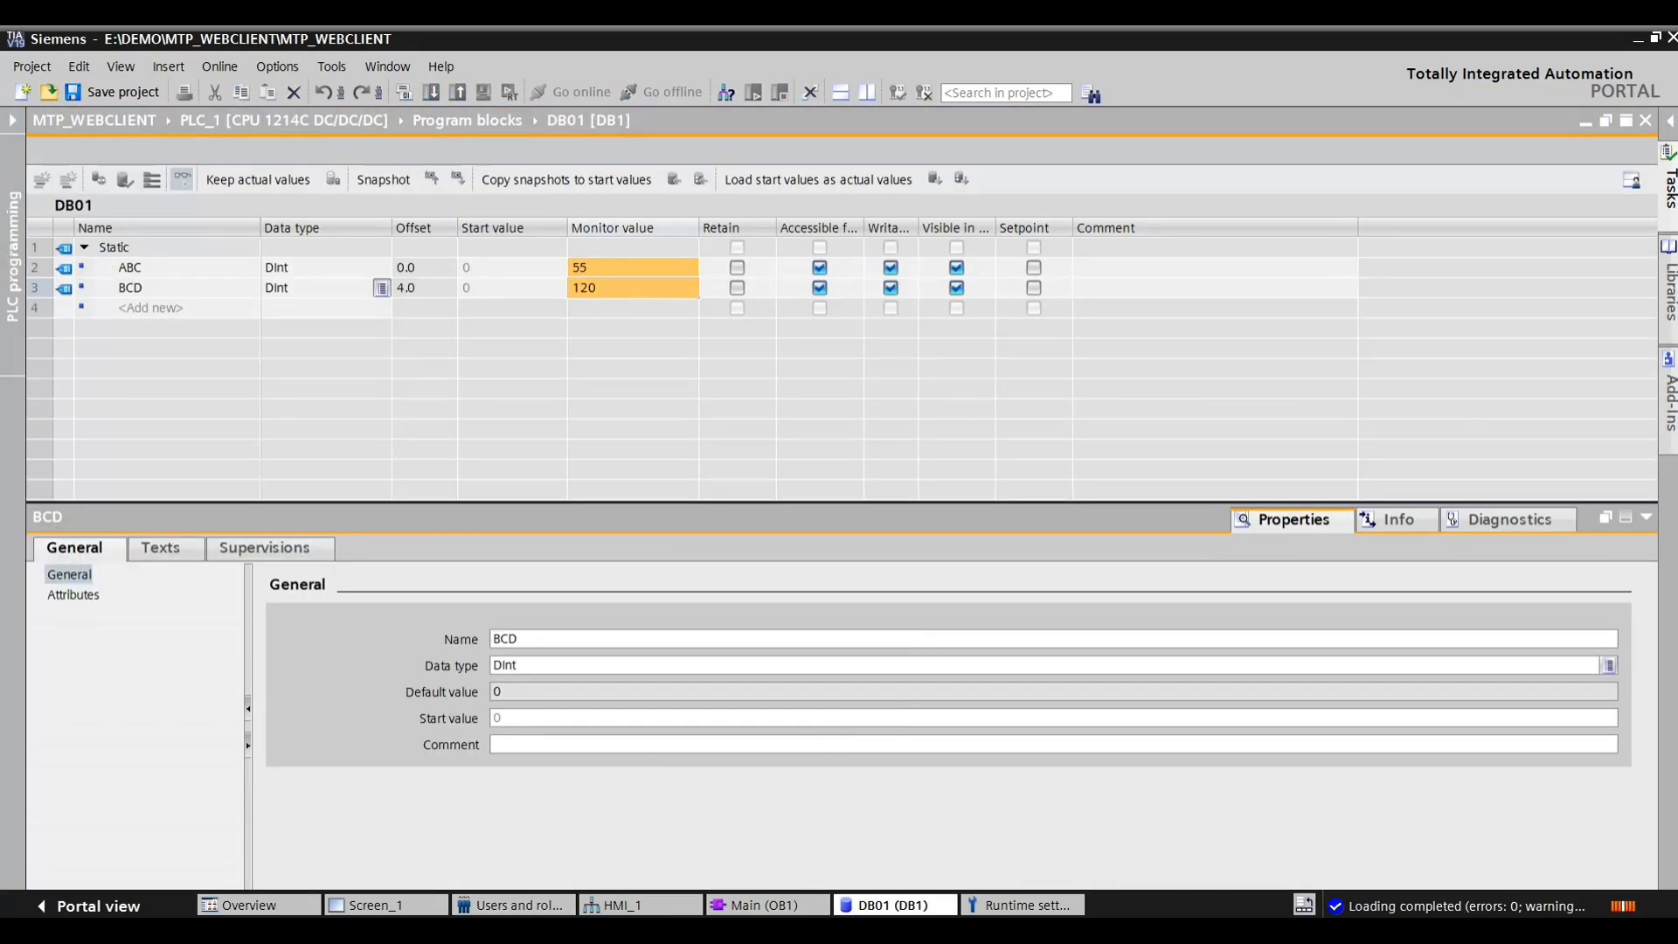
# Step: Return to Chrome, close the two other Siemens panel pages, and move the window clear of DB01's monitor values
pyautogui.hotkey('alt', 'Tab')
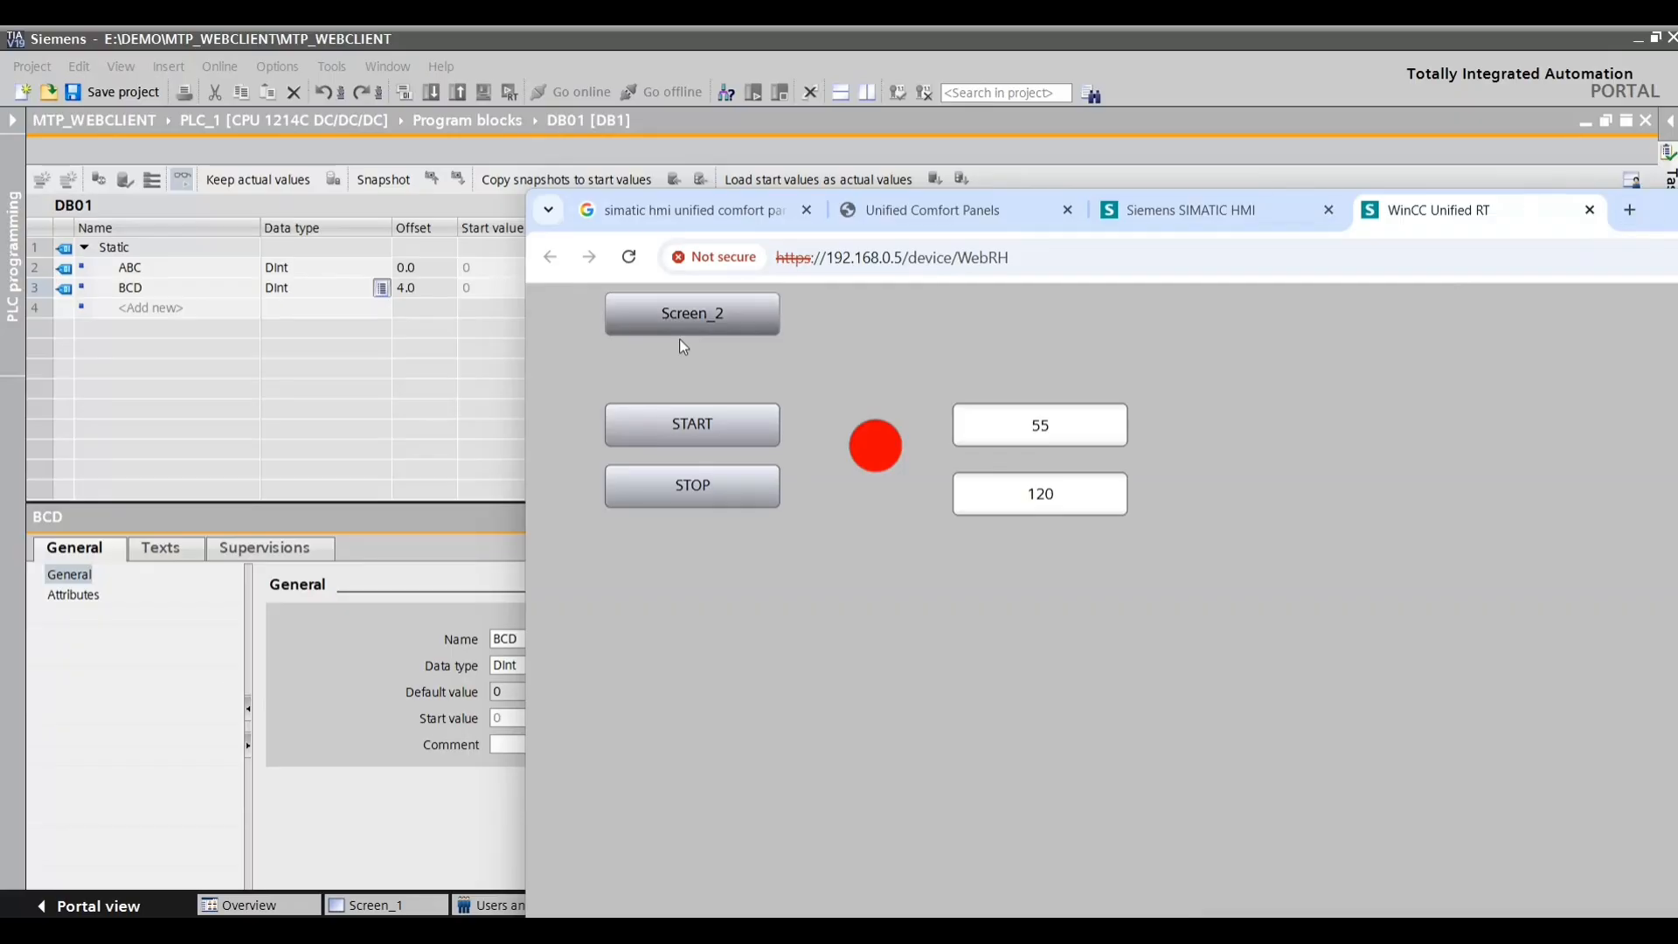
pyautogui.click(1068, 210)
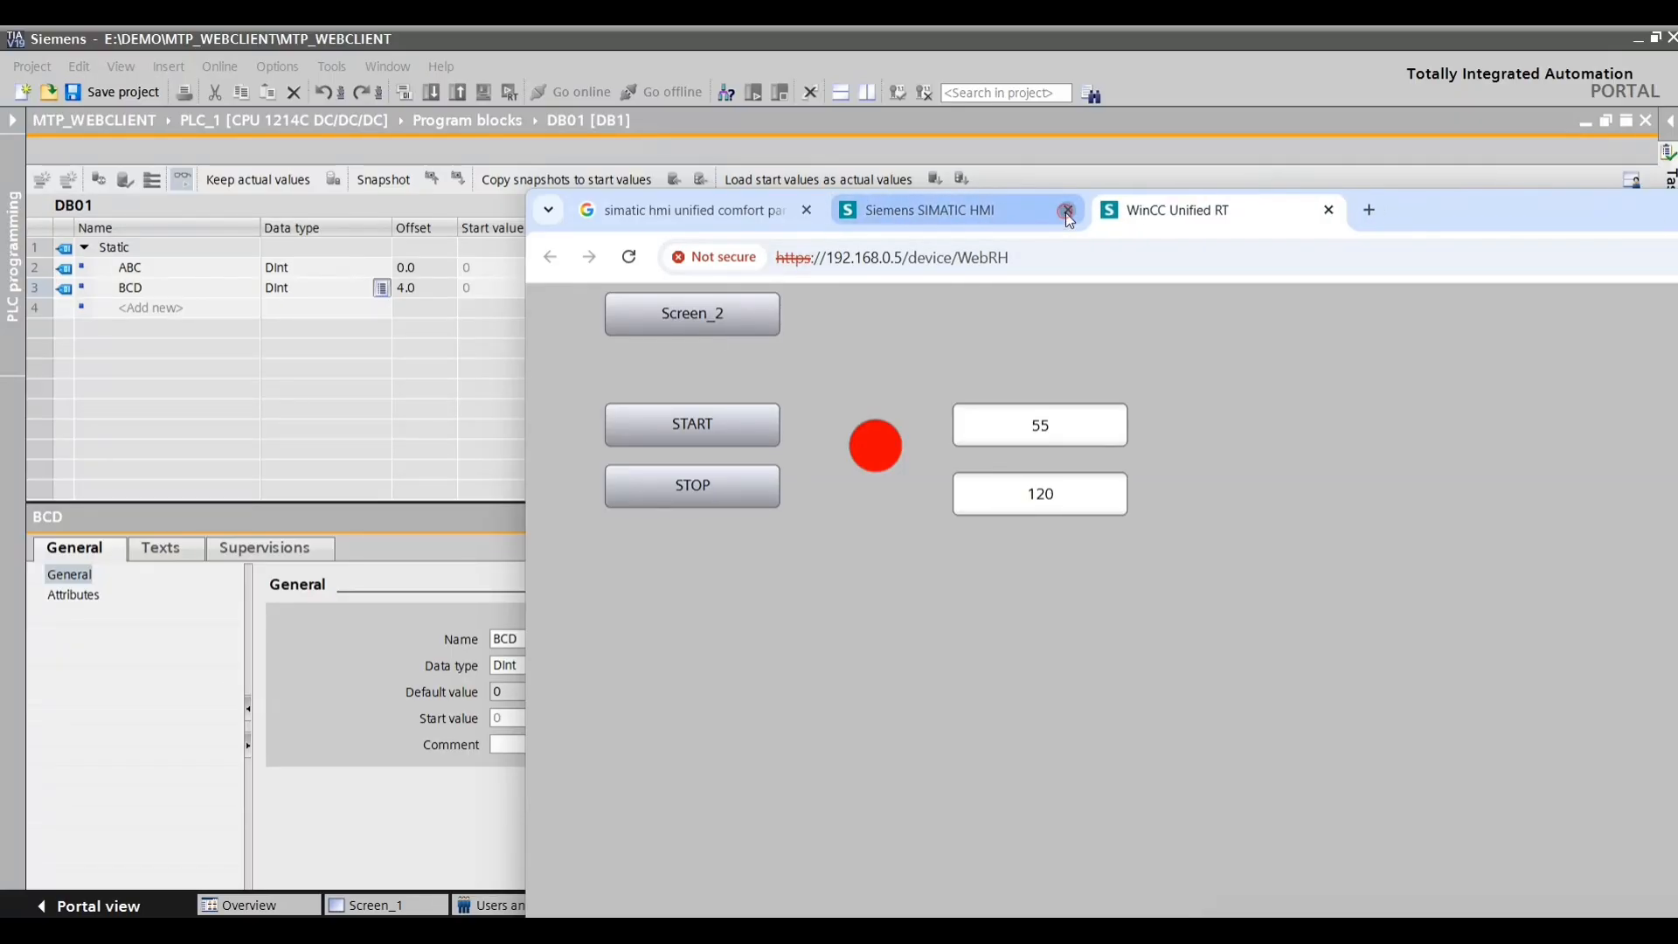
pyautogui.click(1068, 209)
pyautogui.moveTo(1203, 211); pyautogui.dragTo(1572, 169)
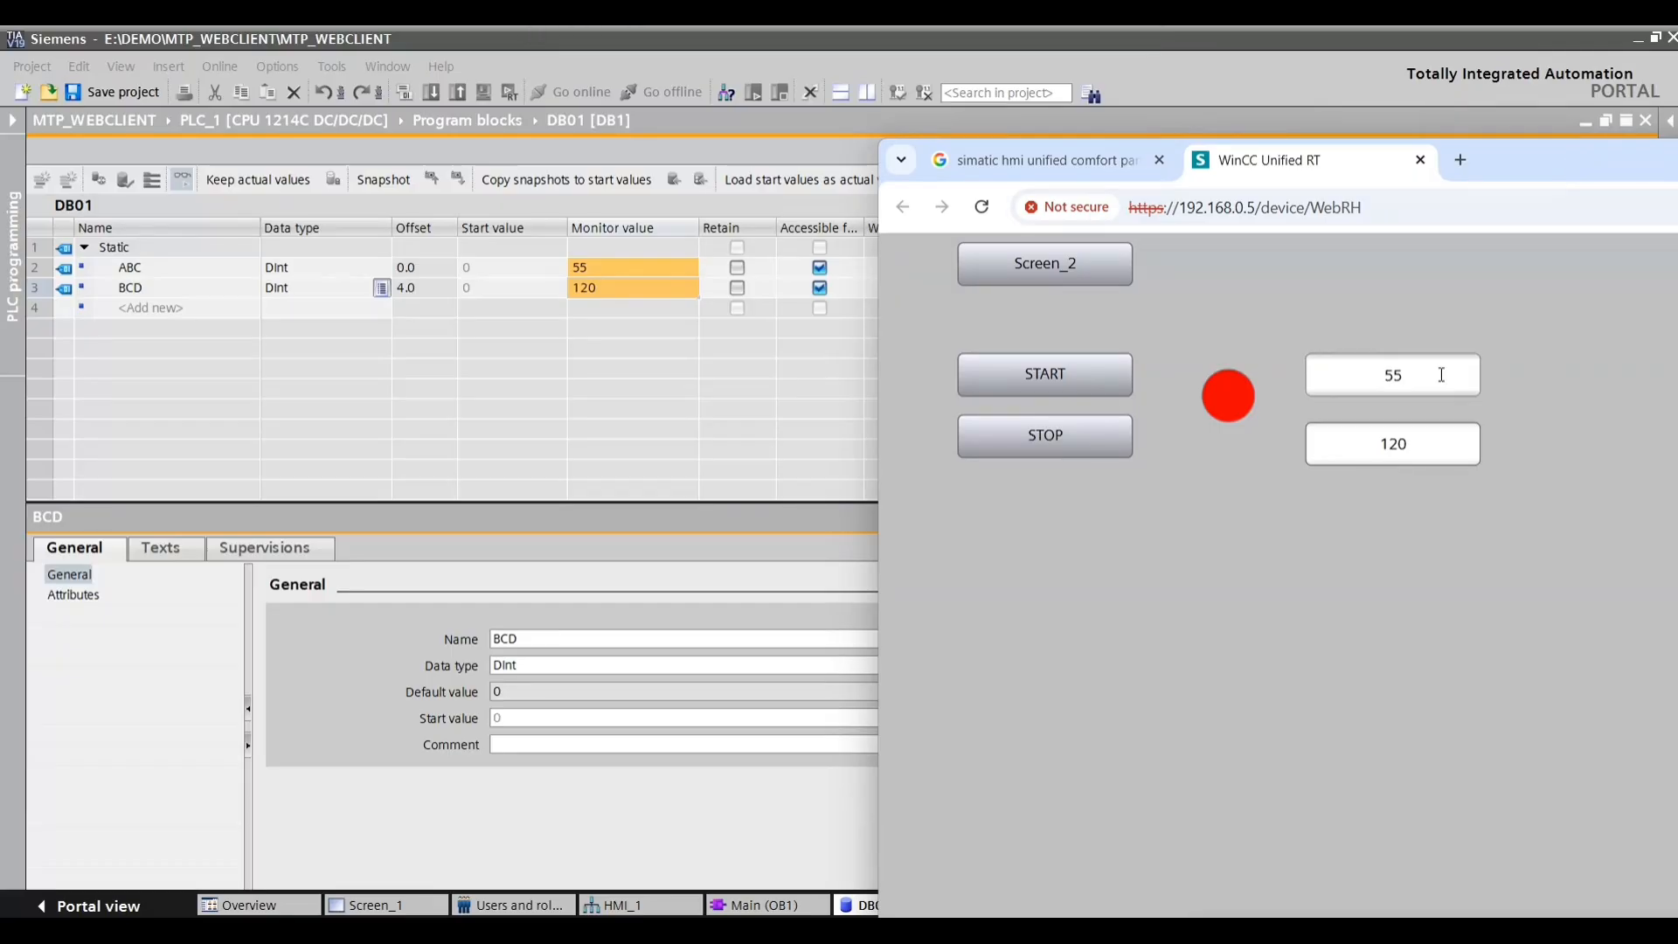
# Step: Set the upper value field on the web client screen to 88 and the lower one to 8899
pyautogui.click(1392, 375)
pyautogui.write('88')
pyautogui.press('Return')
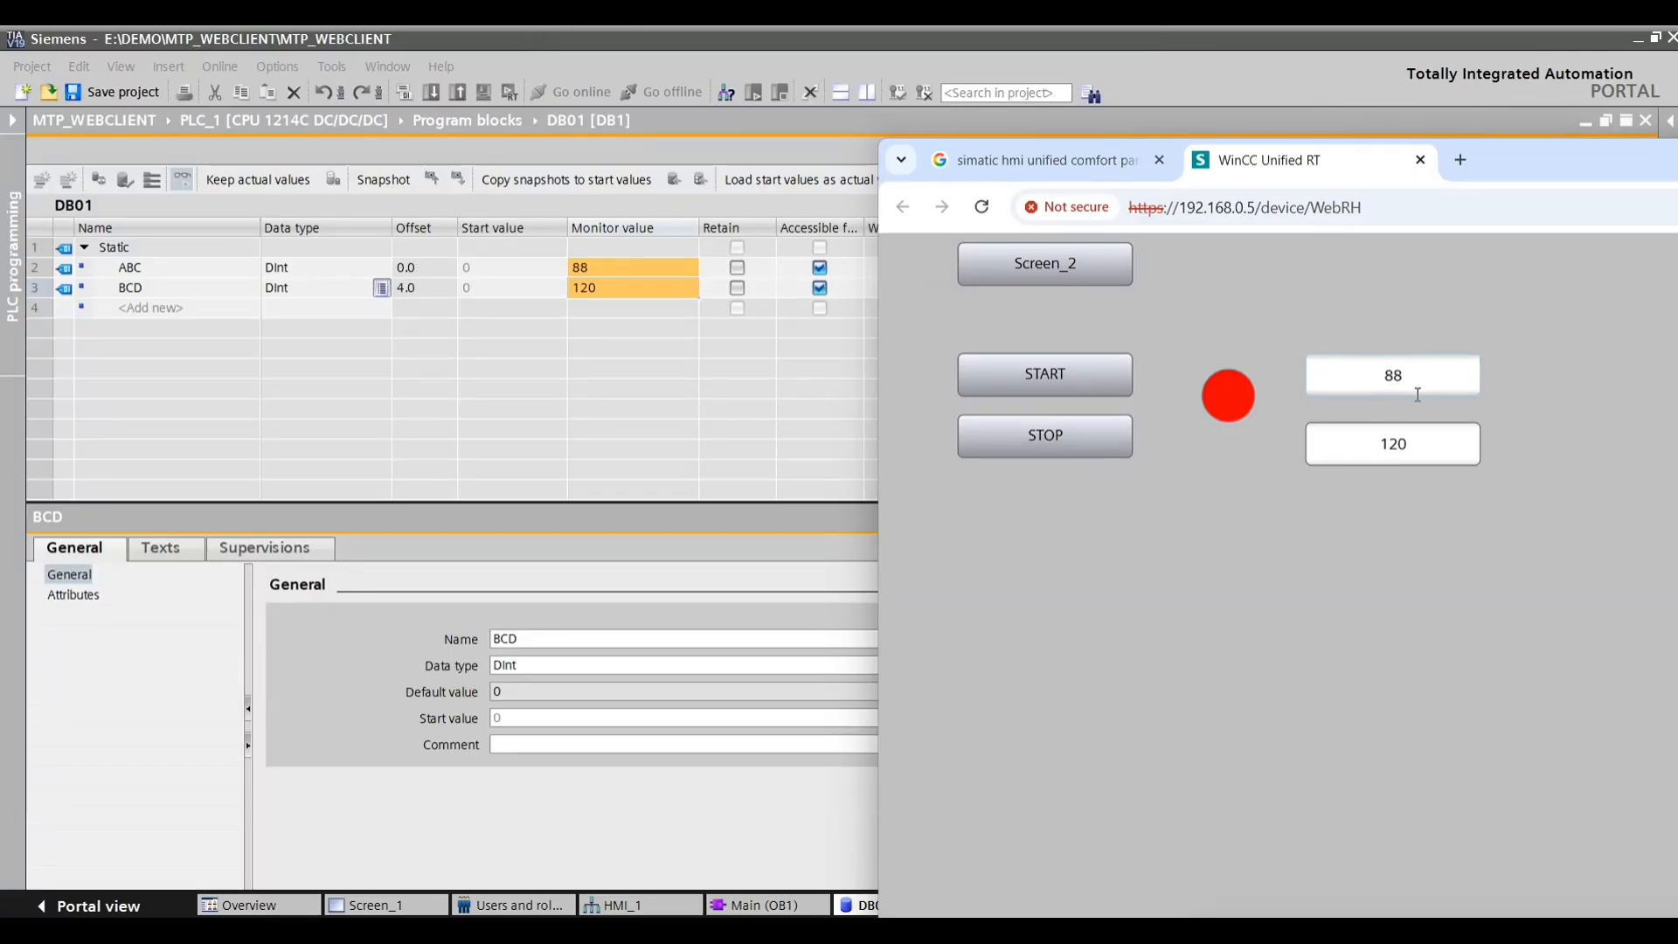
pyautogui.click(1397, 461)
pyautogui.press('BackSpace')
pyautogui.press('BackSpace')
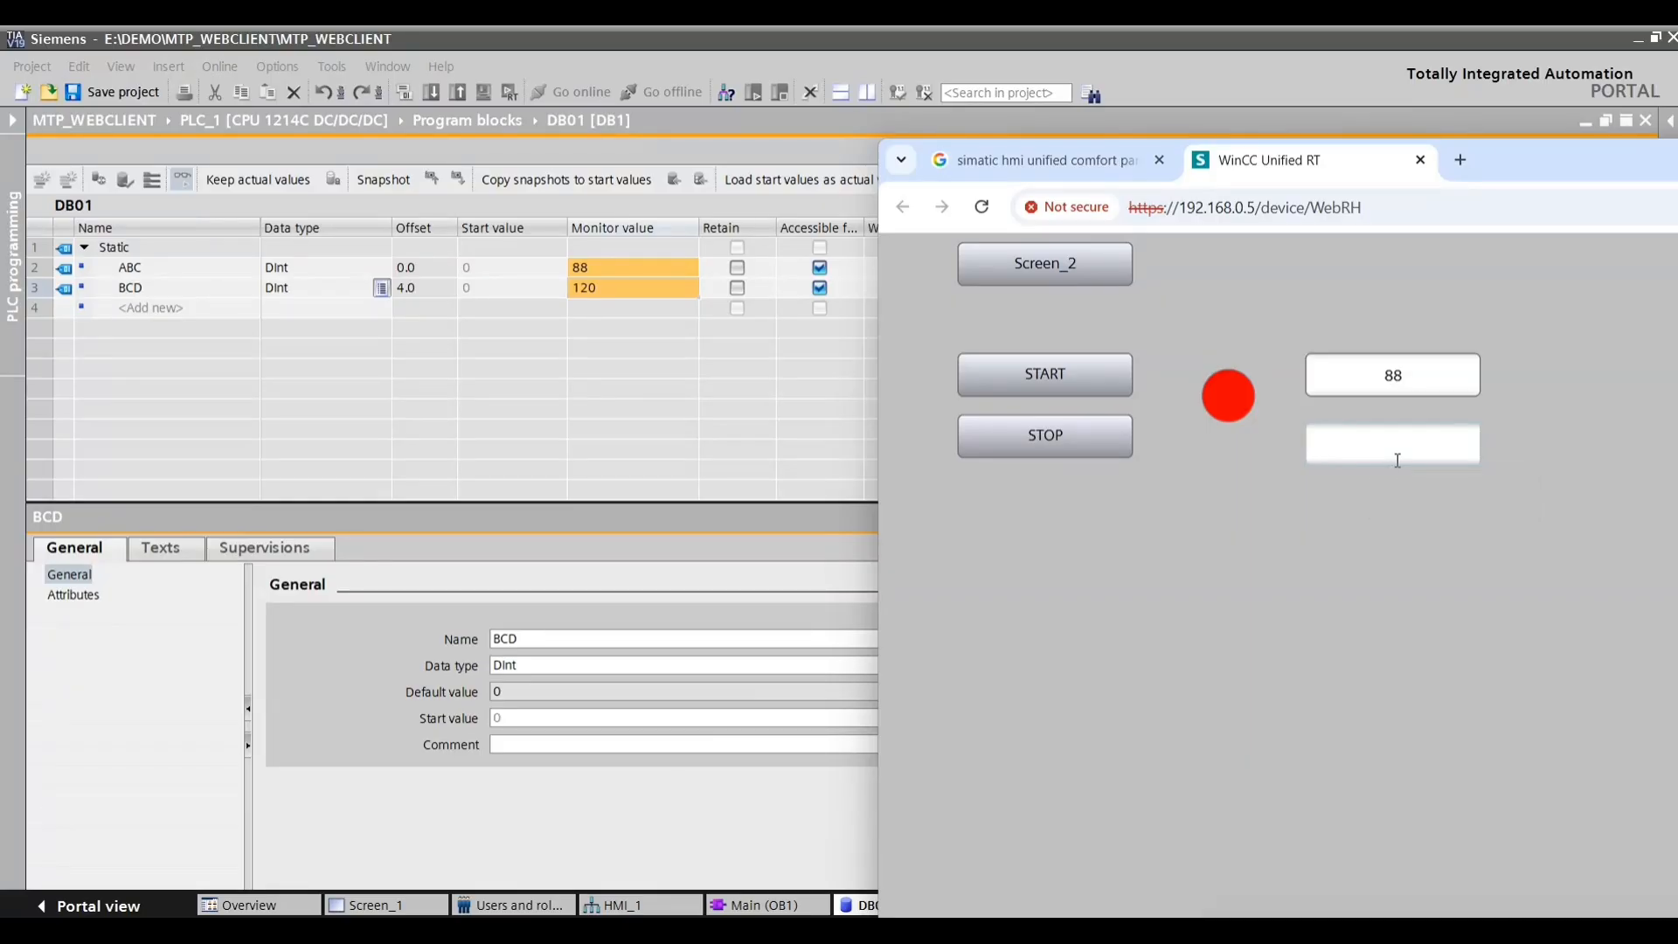
pyautogui.write('8899')
pyautogui.press('Return')
# Step: Test START and STOP on the web client screen, and move the browser window lower on the desktop
pyautogui.click(1092, 390)
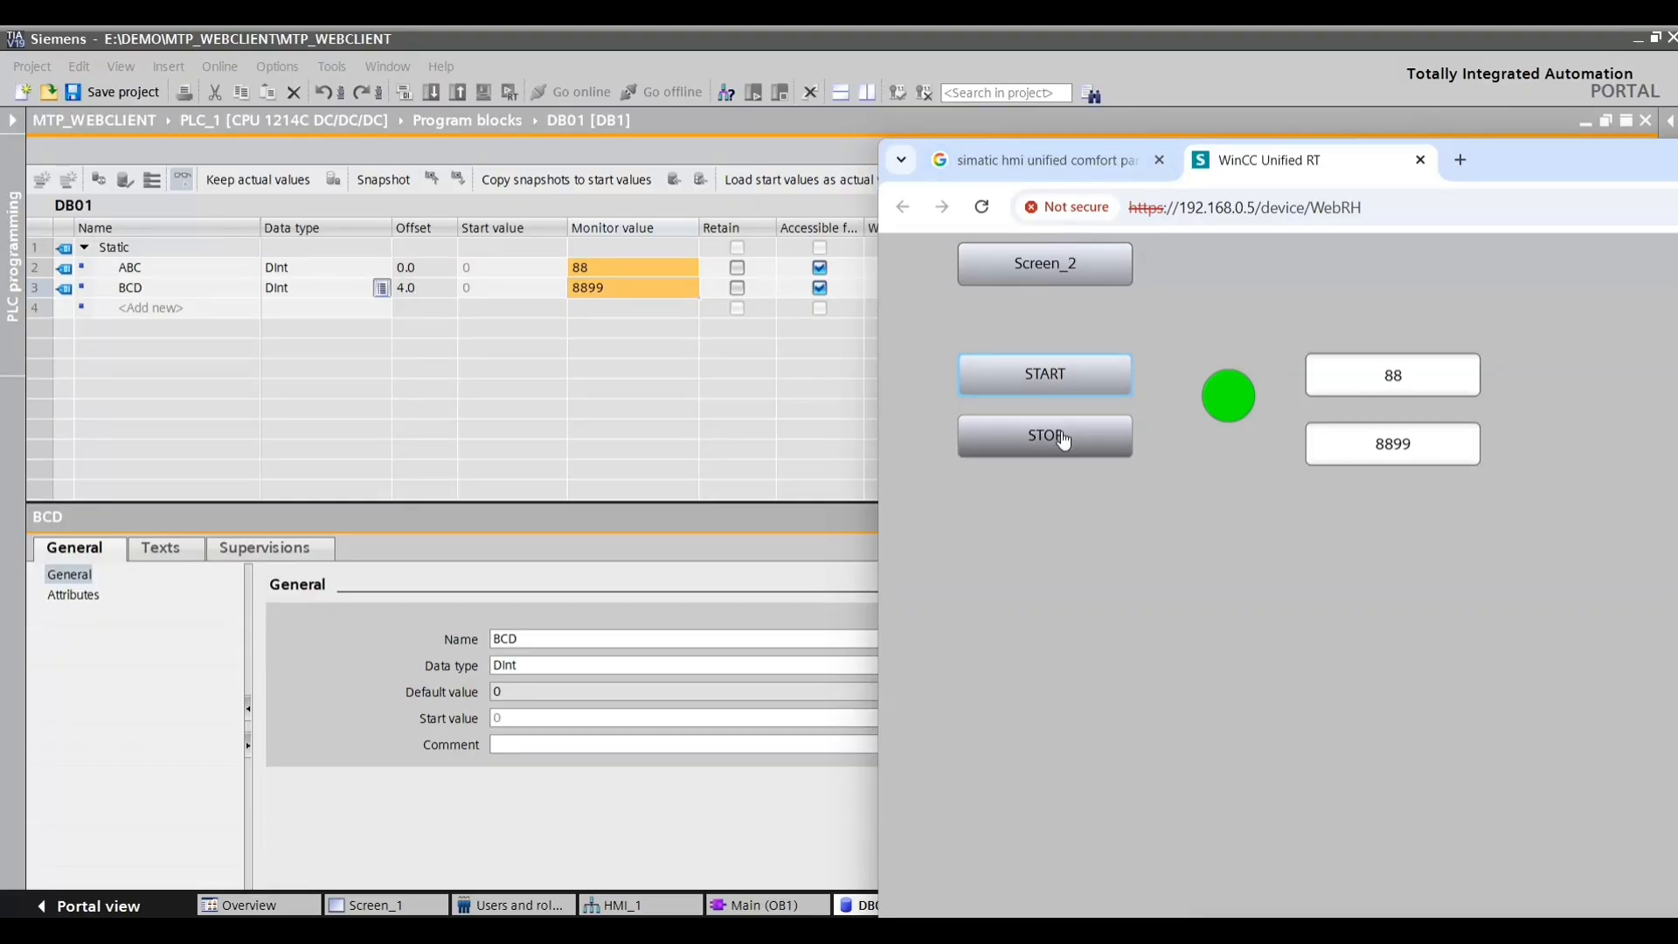
pyautogui.click(1021, 453)
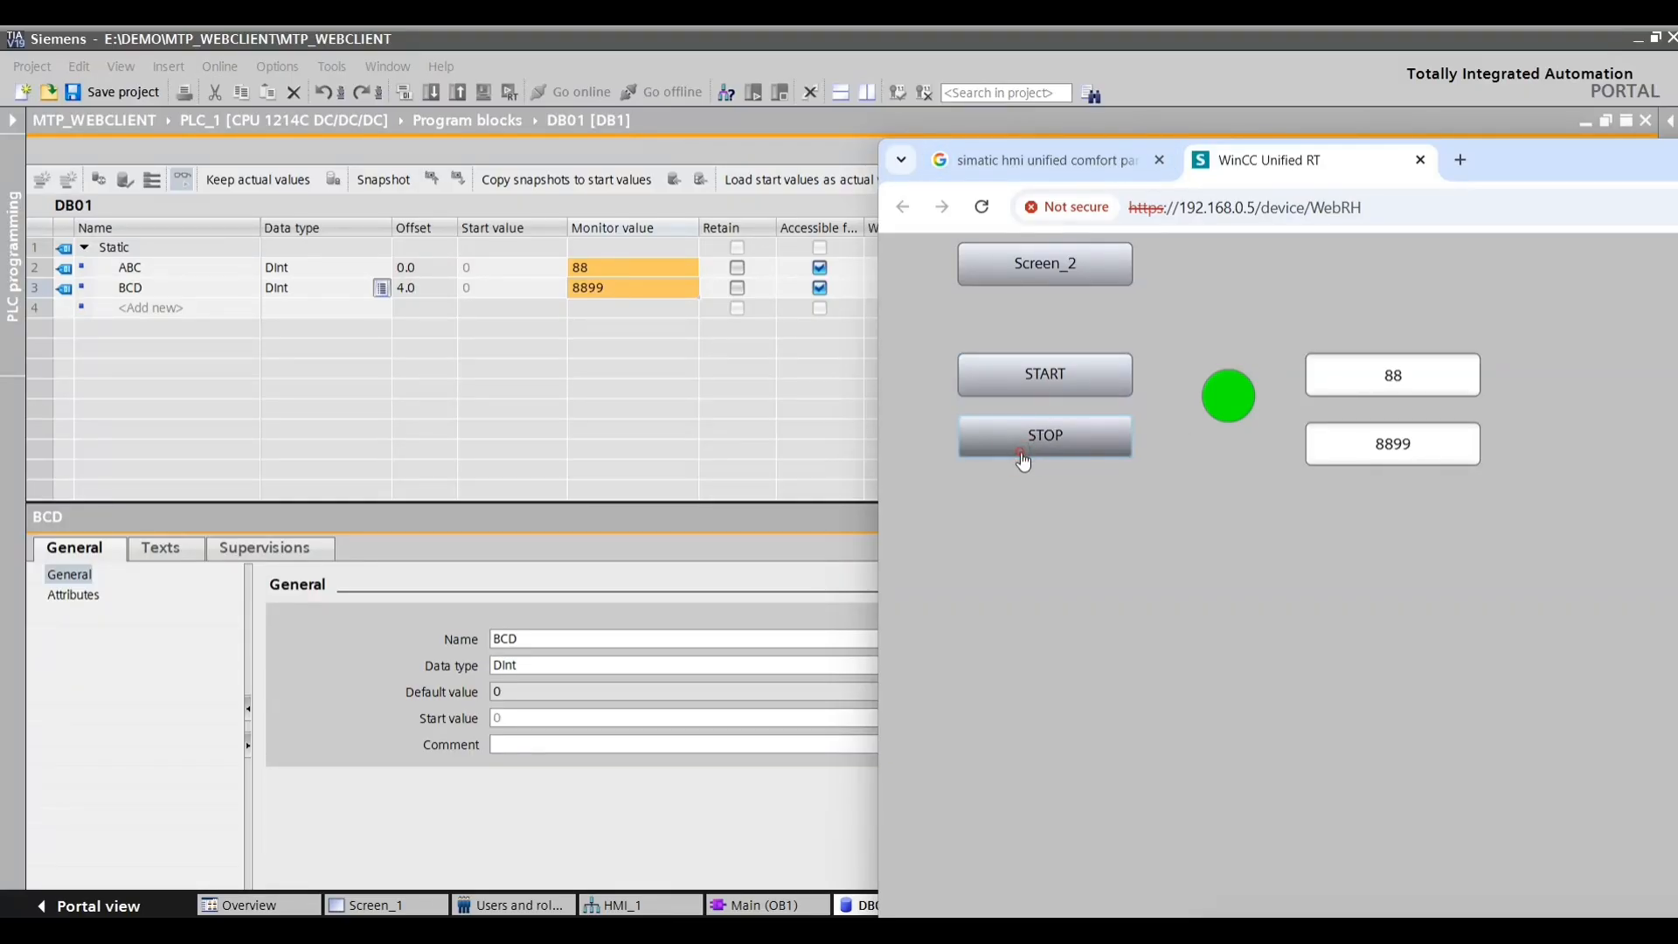
pyautogui.moveTo(1509, 166); pyautogui.dragTo(1428, 505)
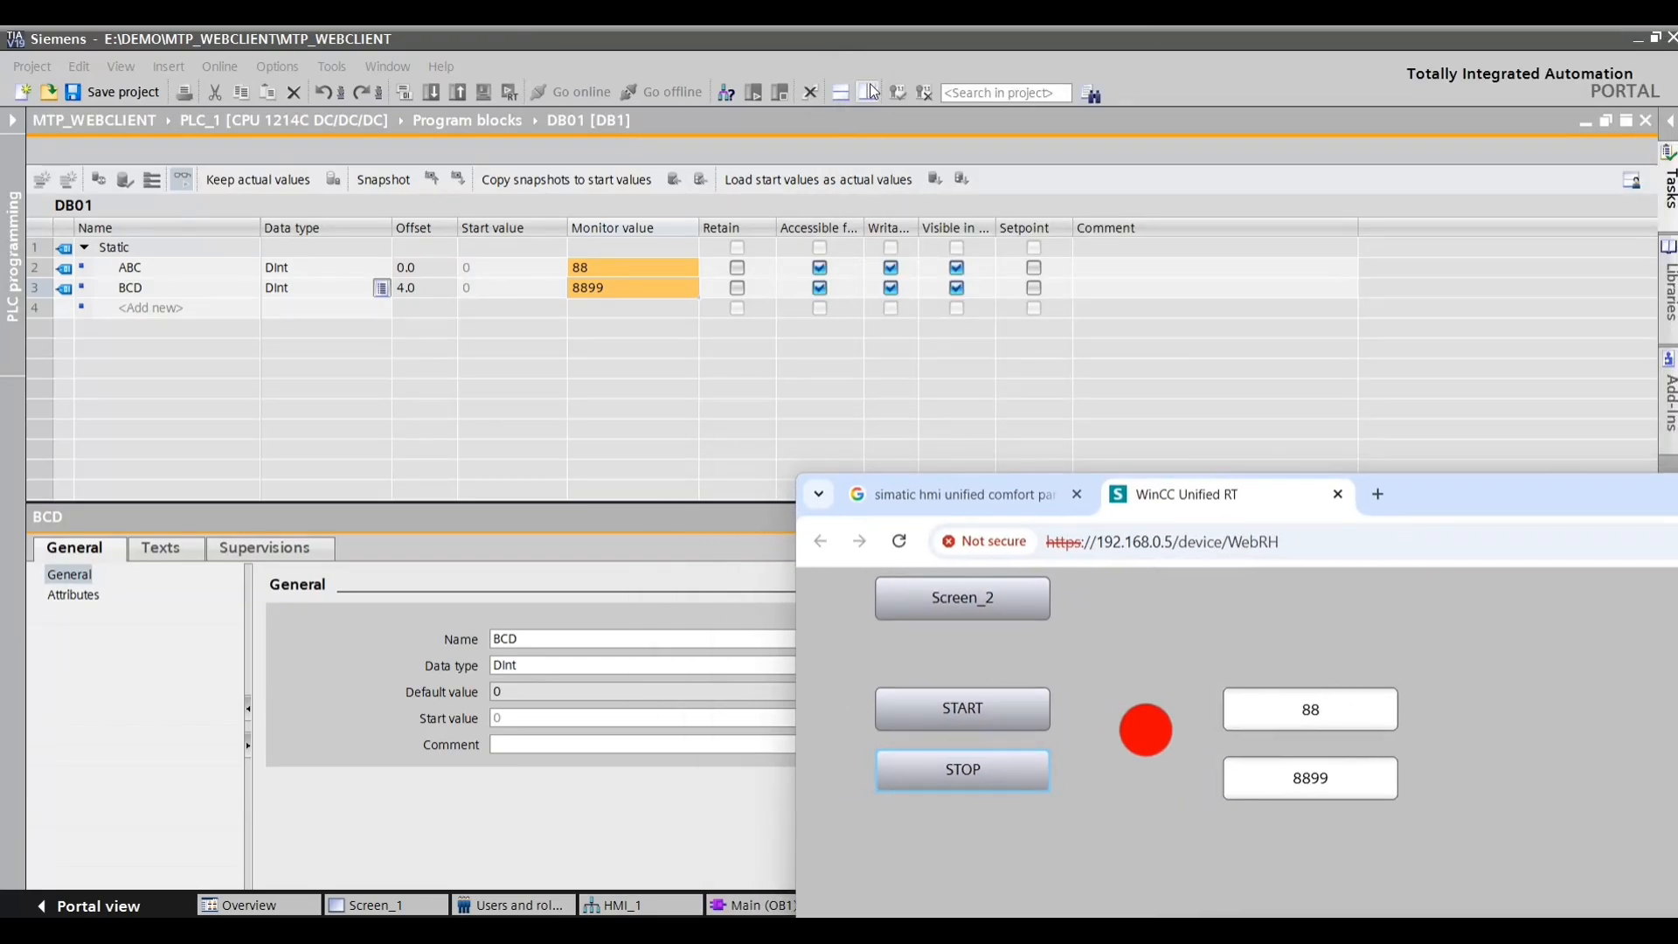
# Step: Switch to TIA Portal, show Main [OB1] beside DB01 in a vertically split editor with the properties area collapsed, and turn on monitoring
pyautogui.click(873, 91)
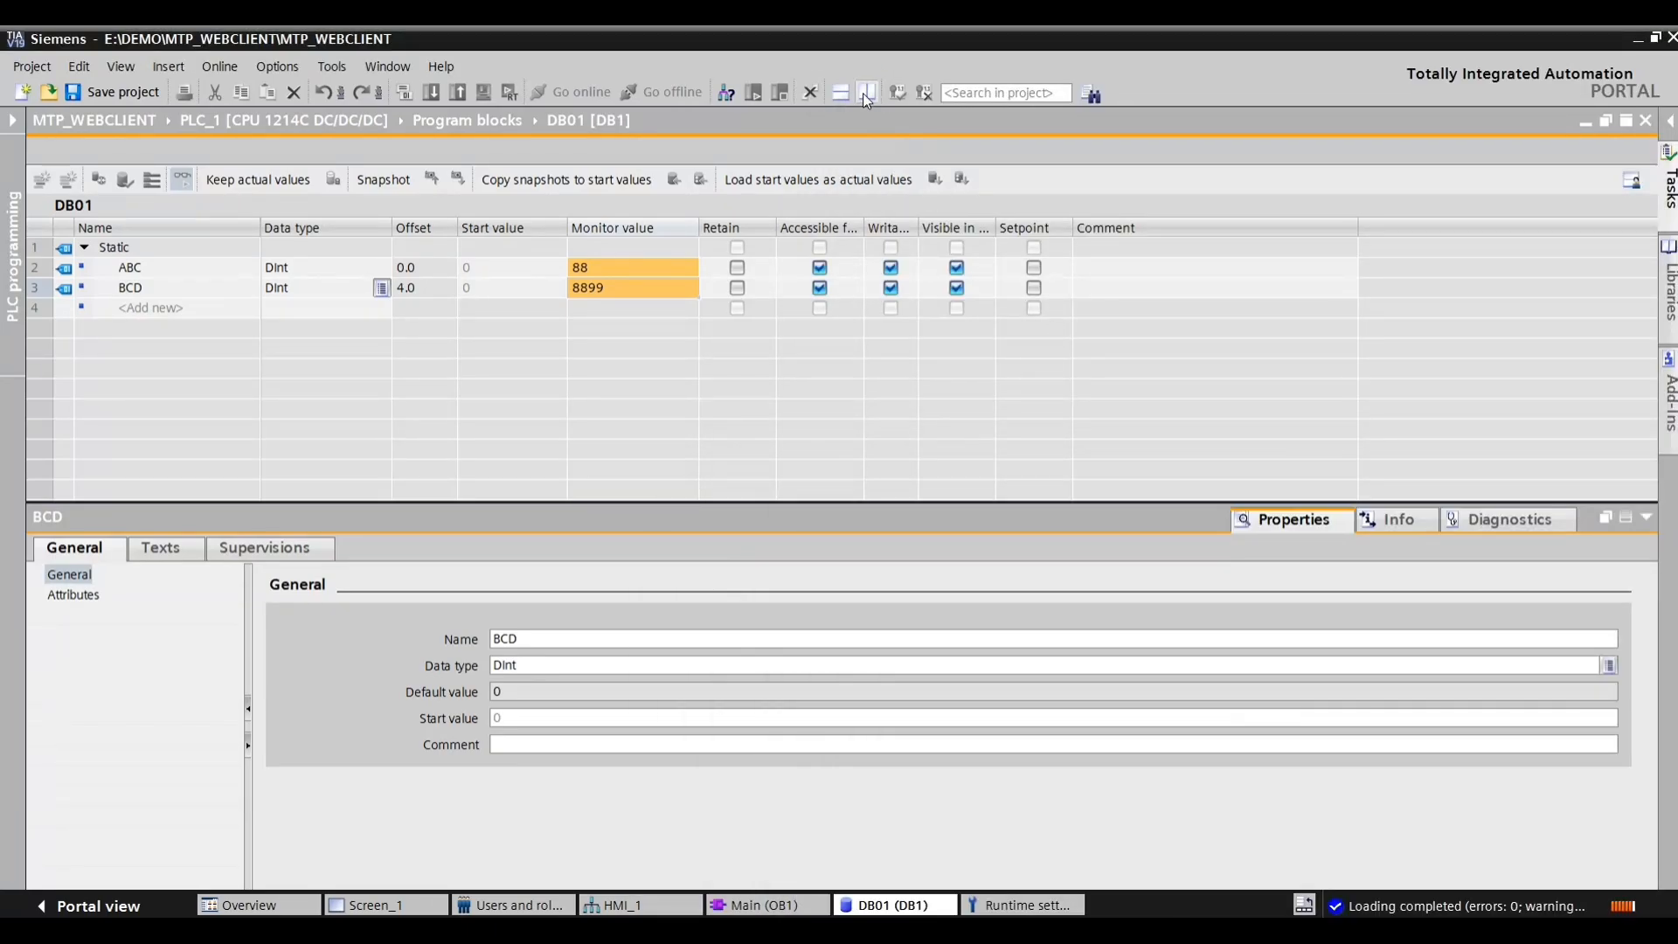
pyautogui.click(866, 93)
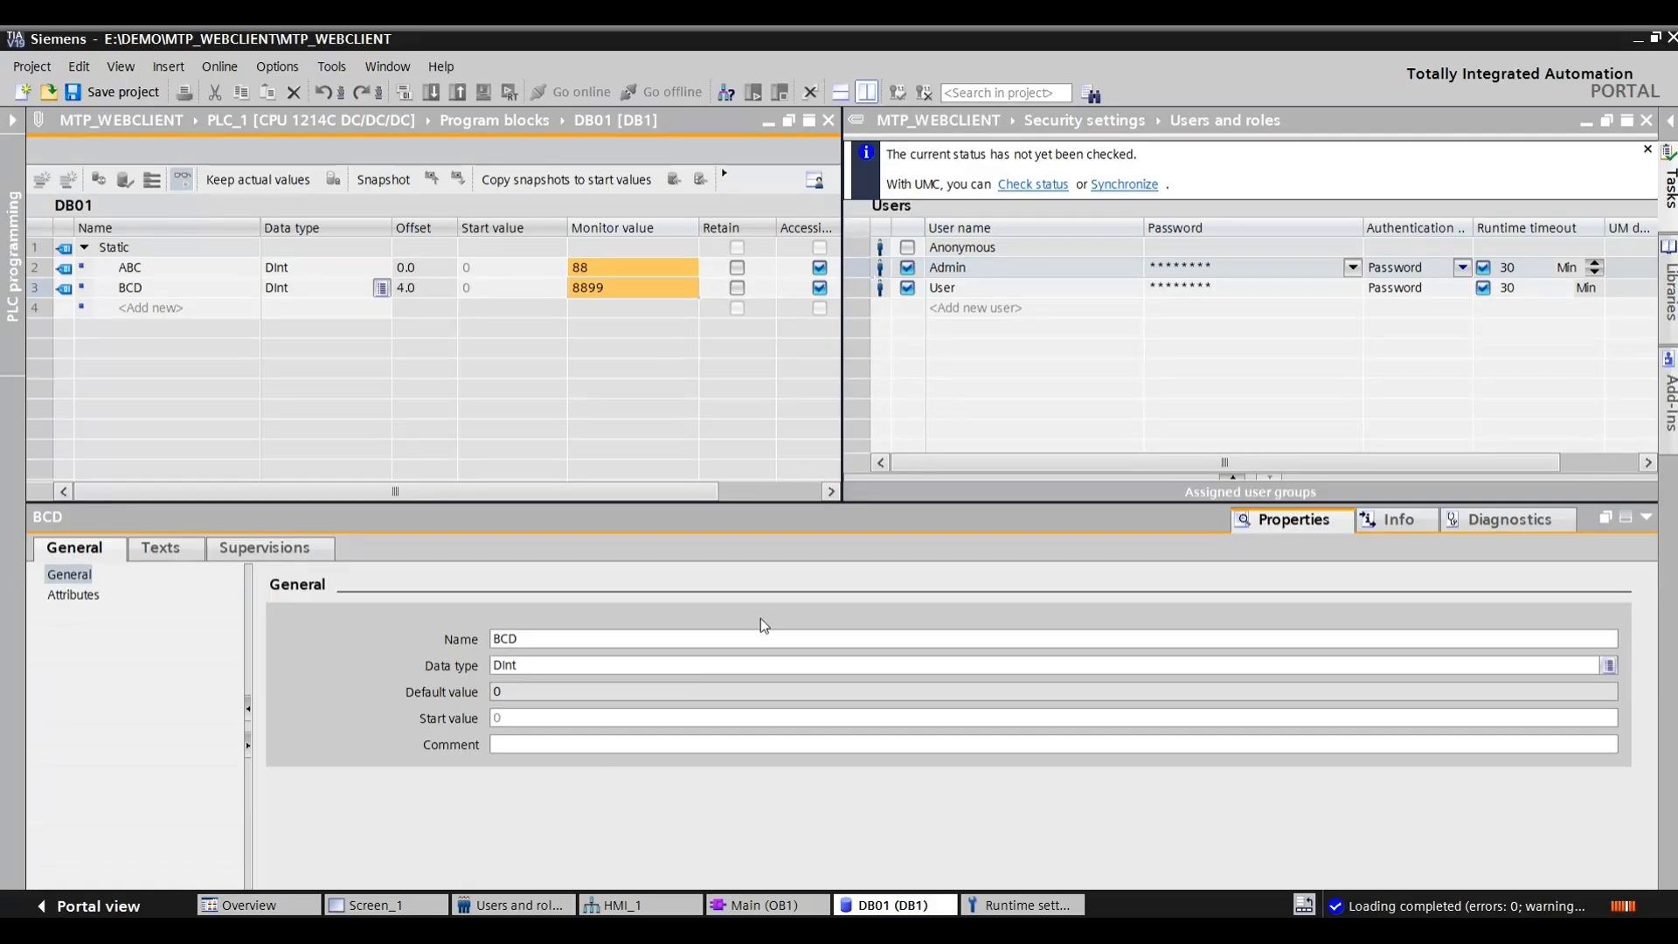
pyautogui.click(768, 905)
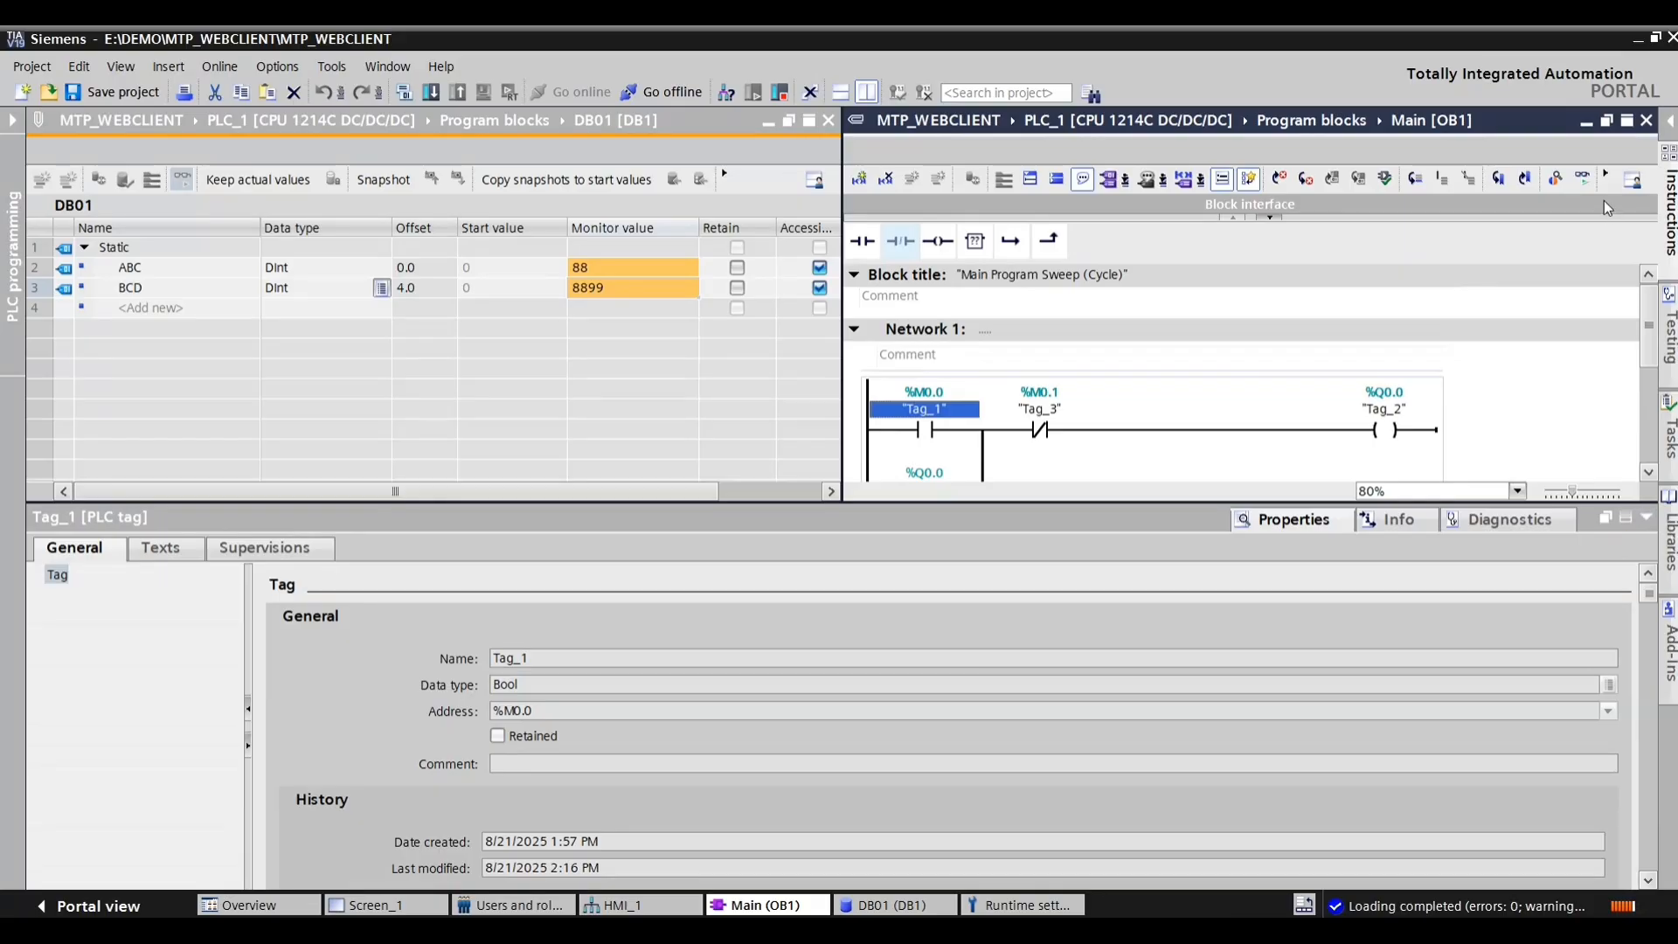
pyautogui.click(1647, 517)
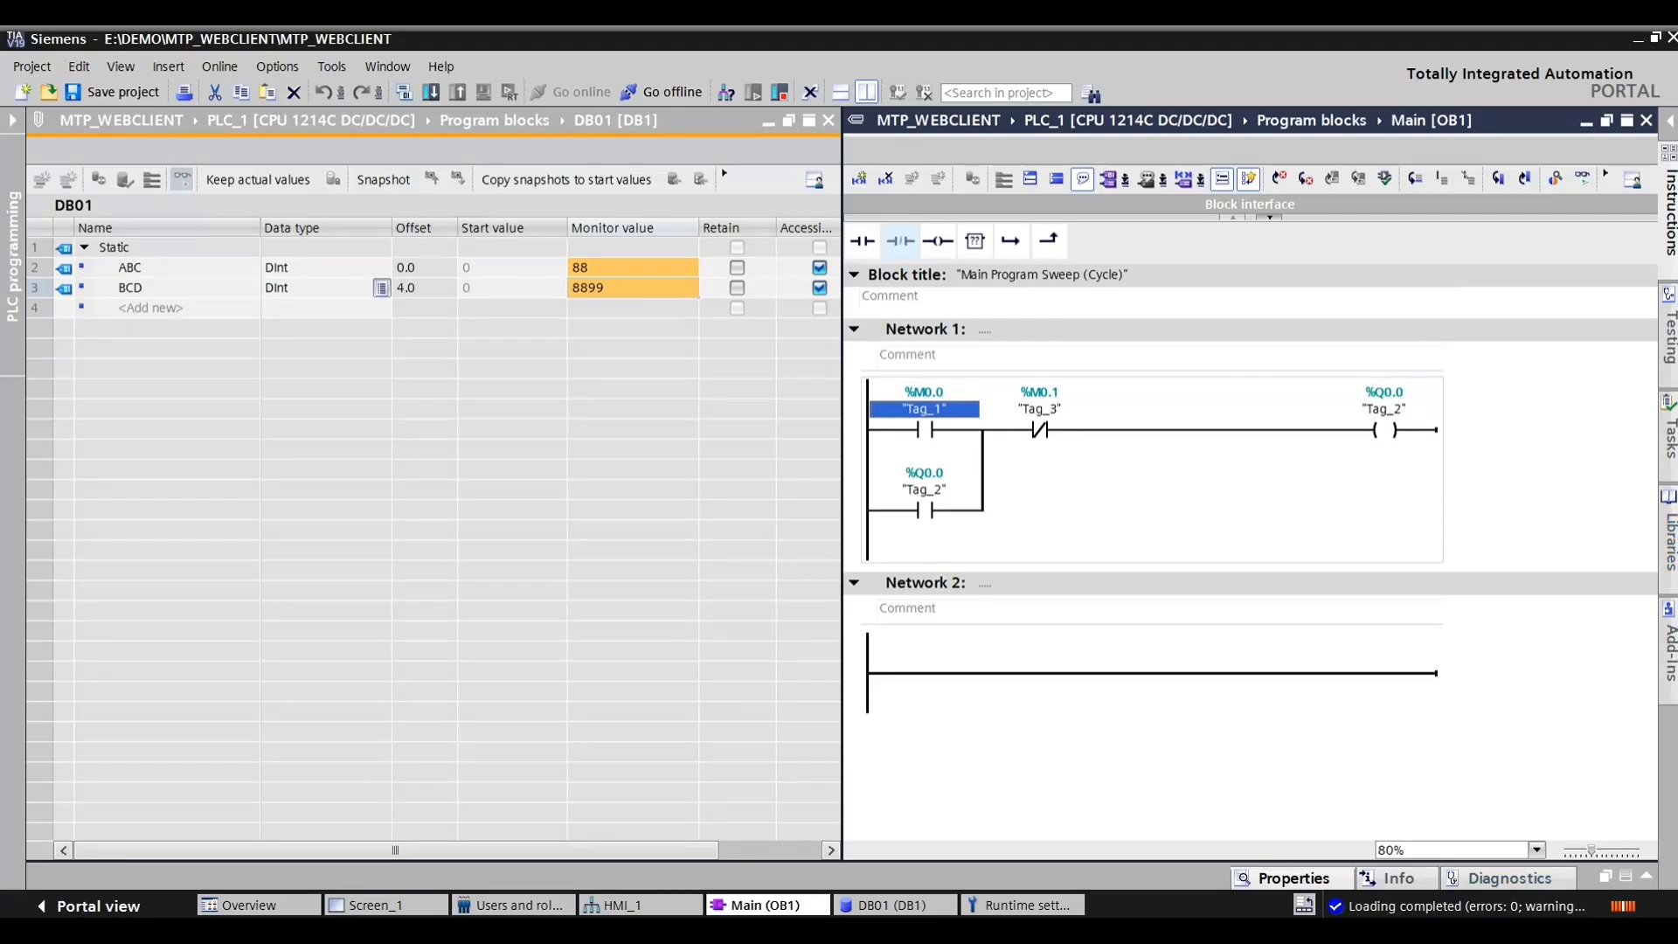
# Step: Return to the web client in Chrome and set the upper value field to 999
pyautogui.click(1294, 715)
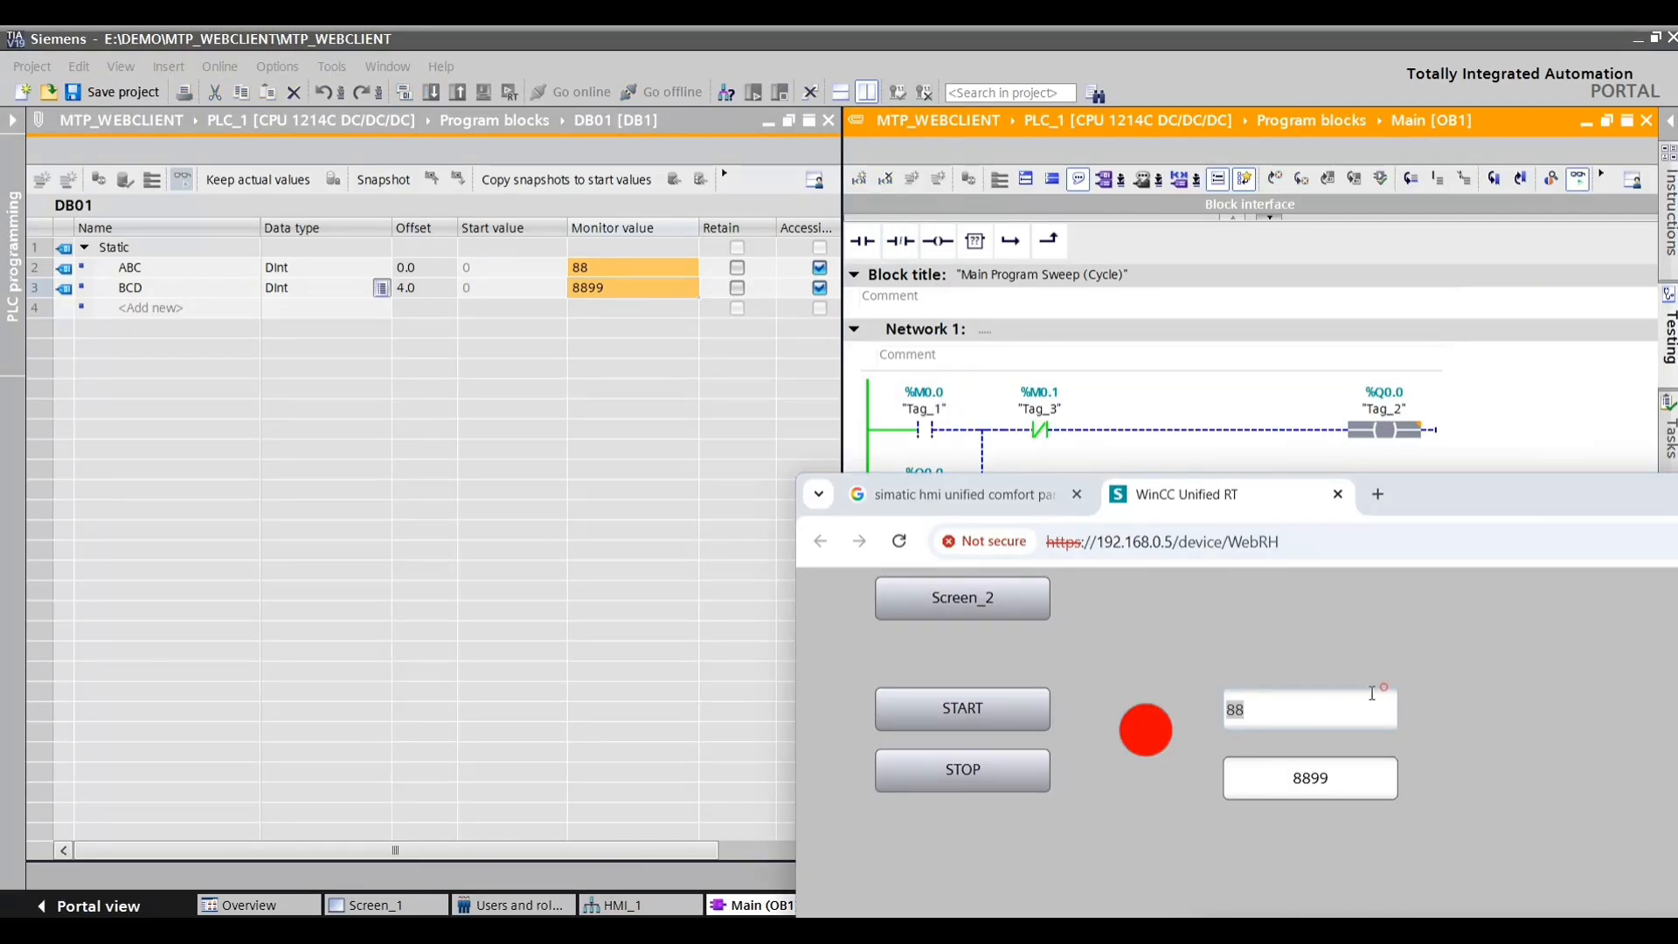
pyautogui.click(1327, 709)
pyautogui.write('999')
pyautogui.press('Return')
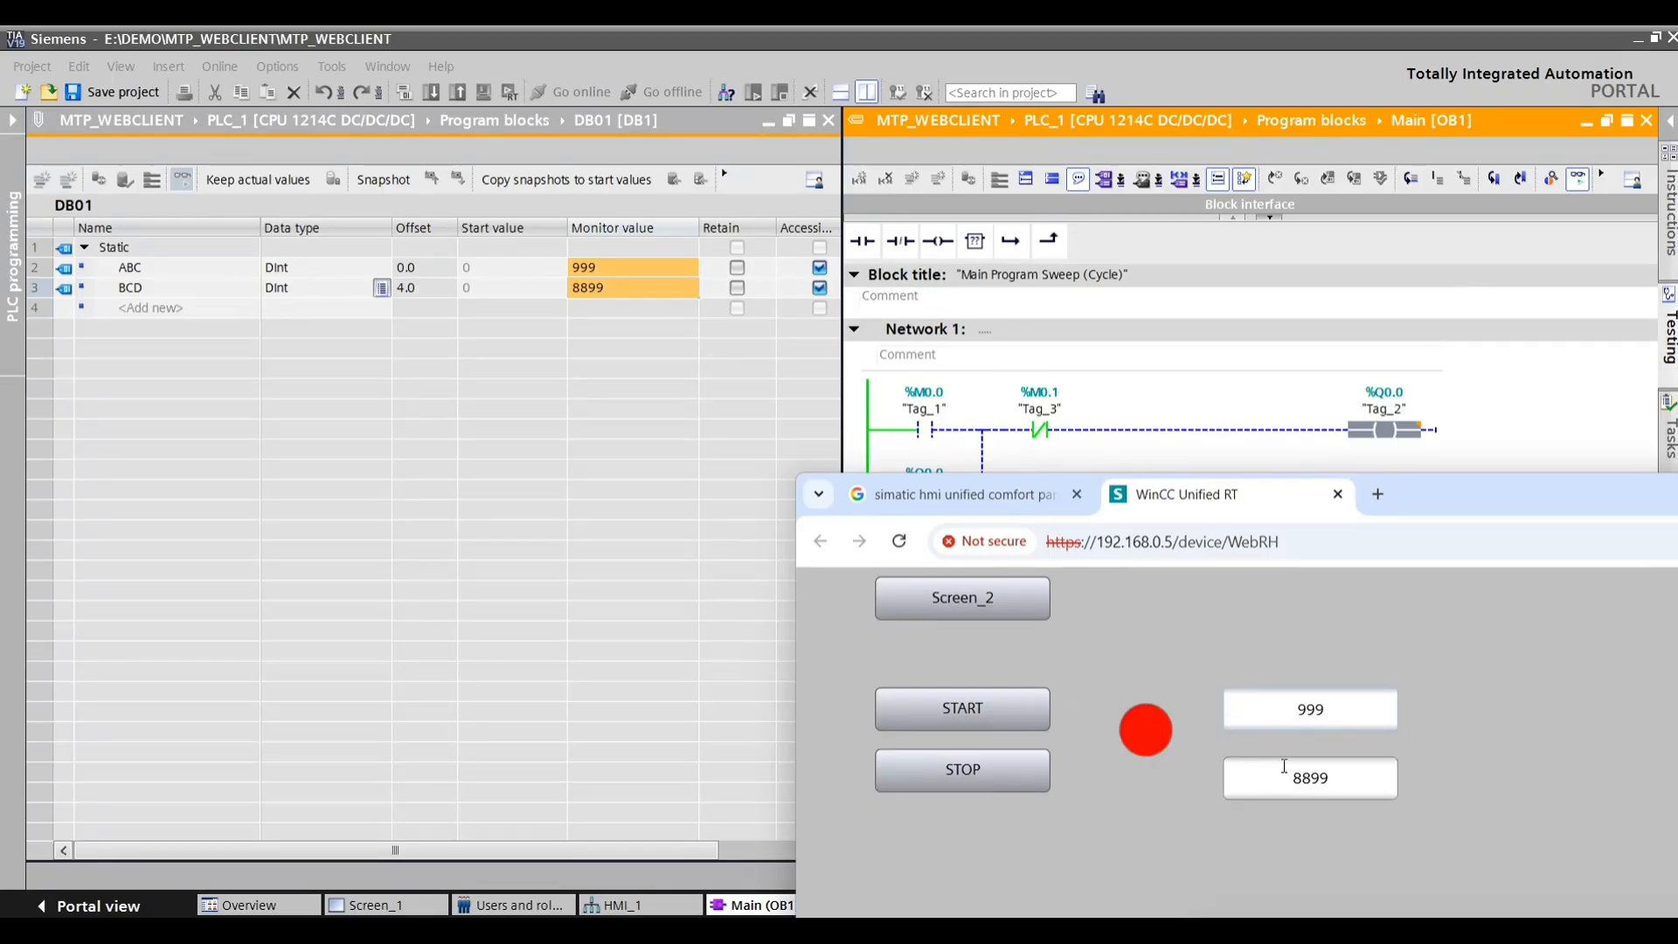
# Step: Write 6582 to the web client's lower value field, followed by 55
pyautogui.click(1312, 777)
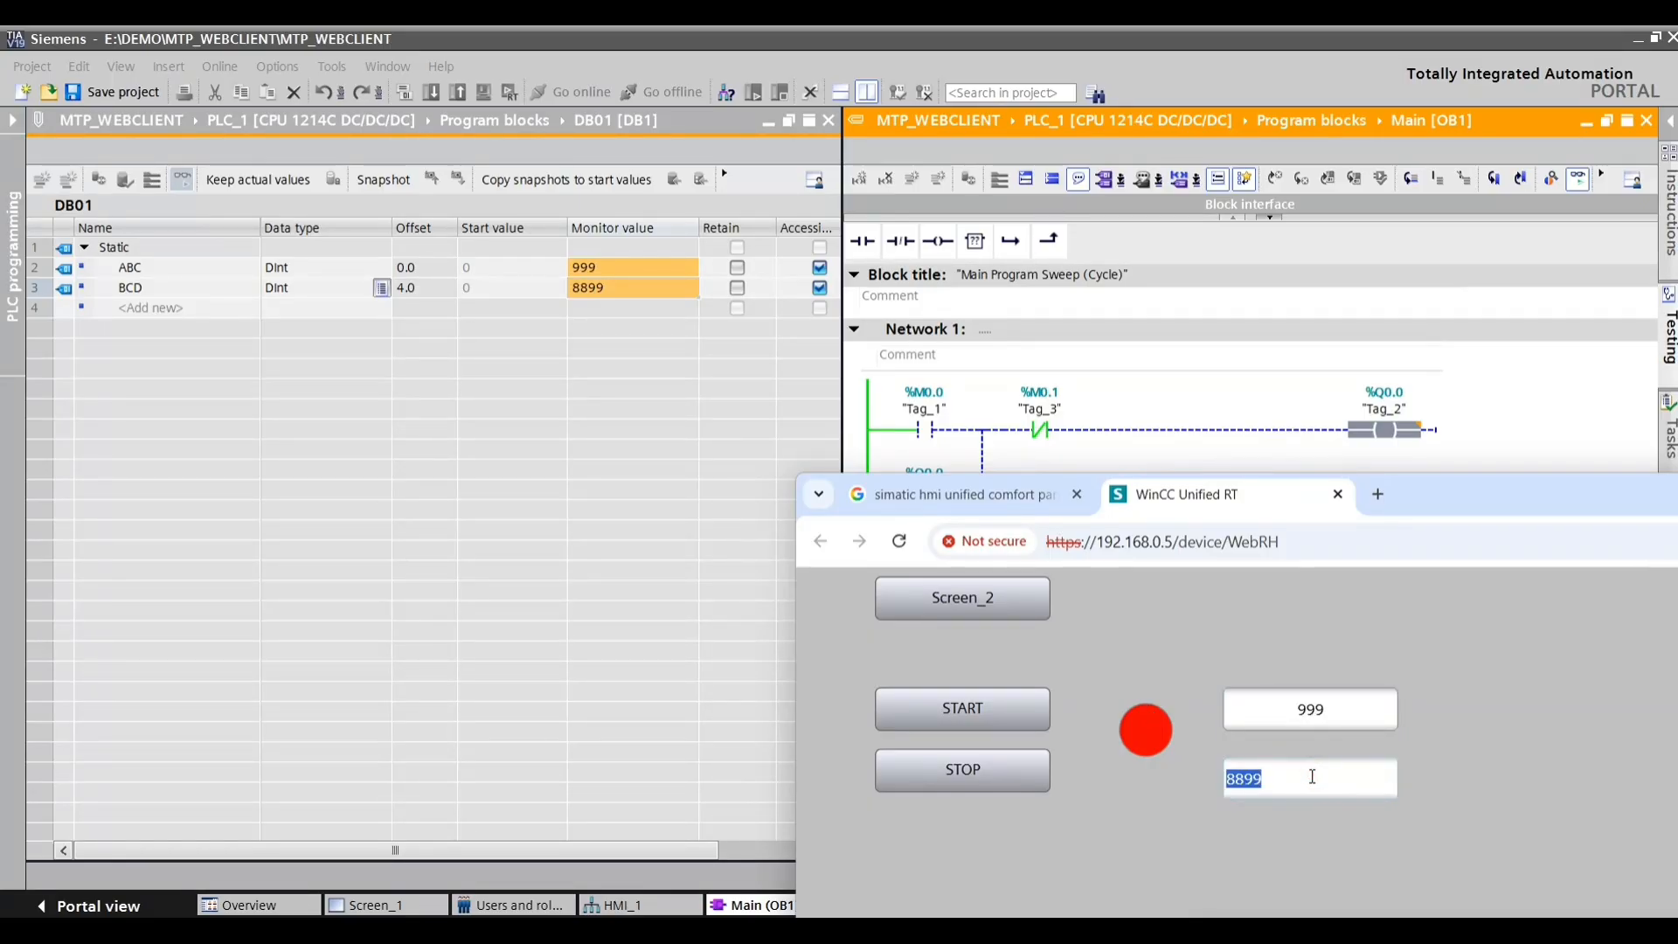
pyautogui.write('6582')
pyautogui.press('Return')
pyautogui.click(1330, 778)
pyautogui.write('55')
pyautogui.press('Return')
# Step: Test the web client's START and STOP controls twice in alternation against the monitored Main [OB1] network
pyautogui.click(945, 720)
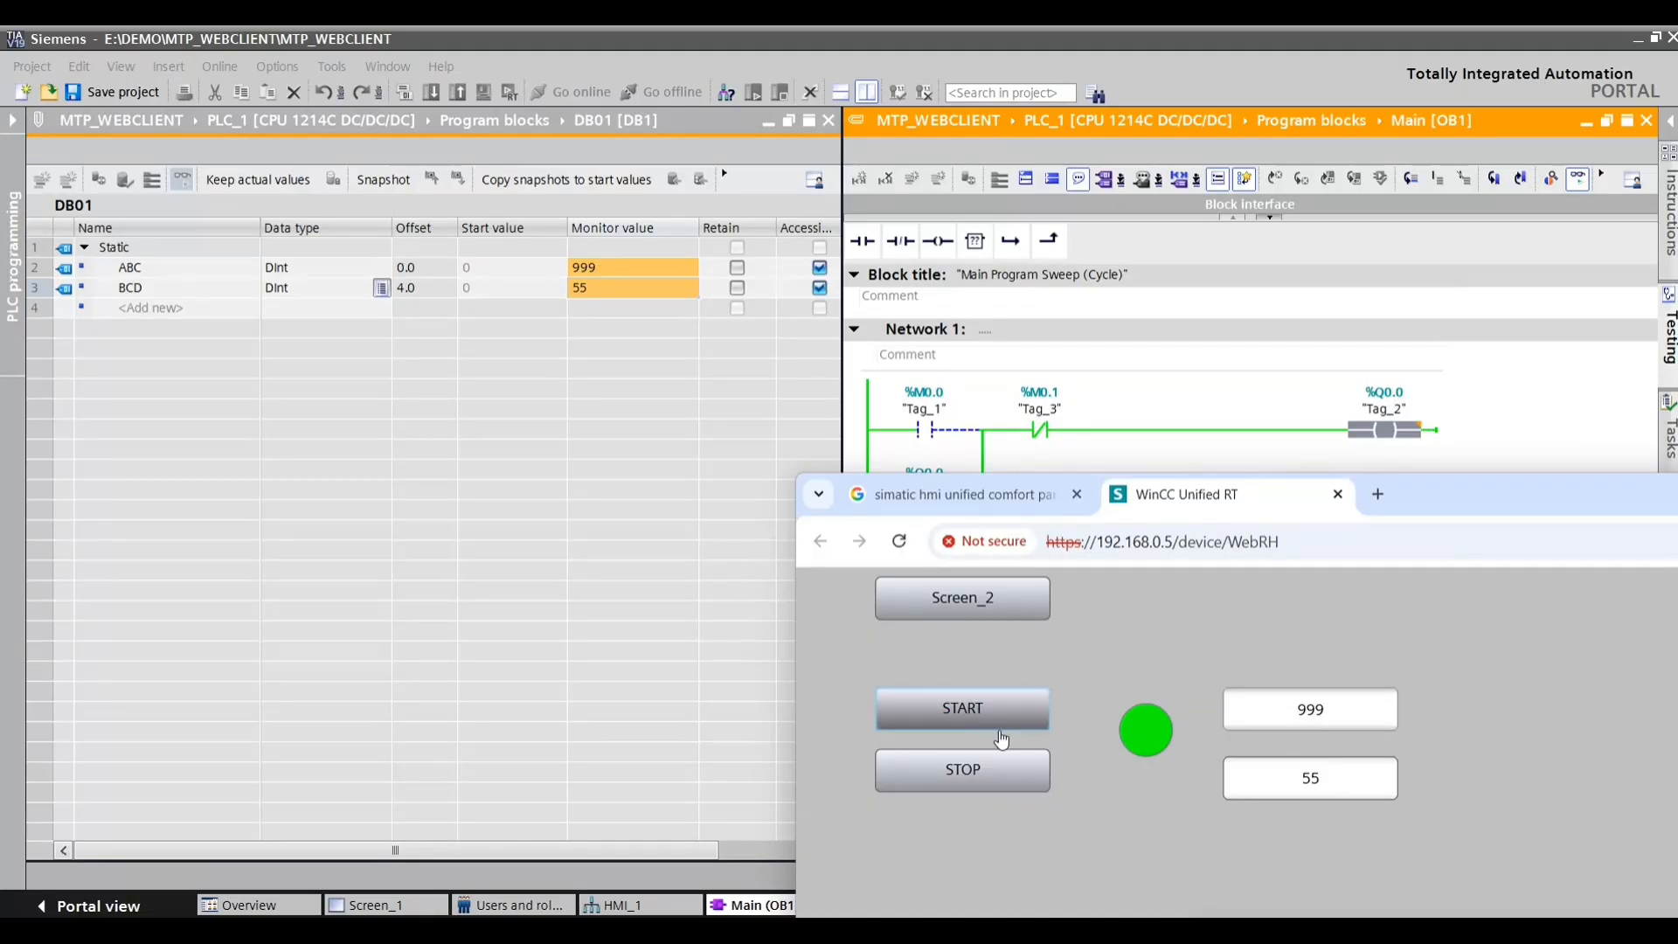
pyautogui.click(987, 787)
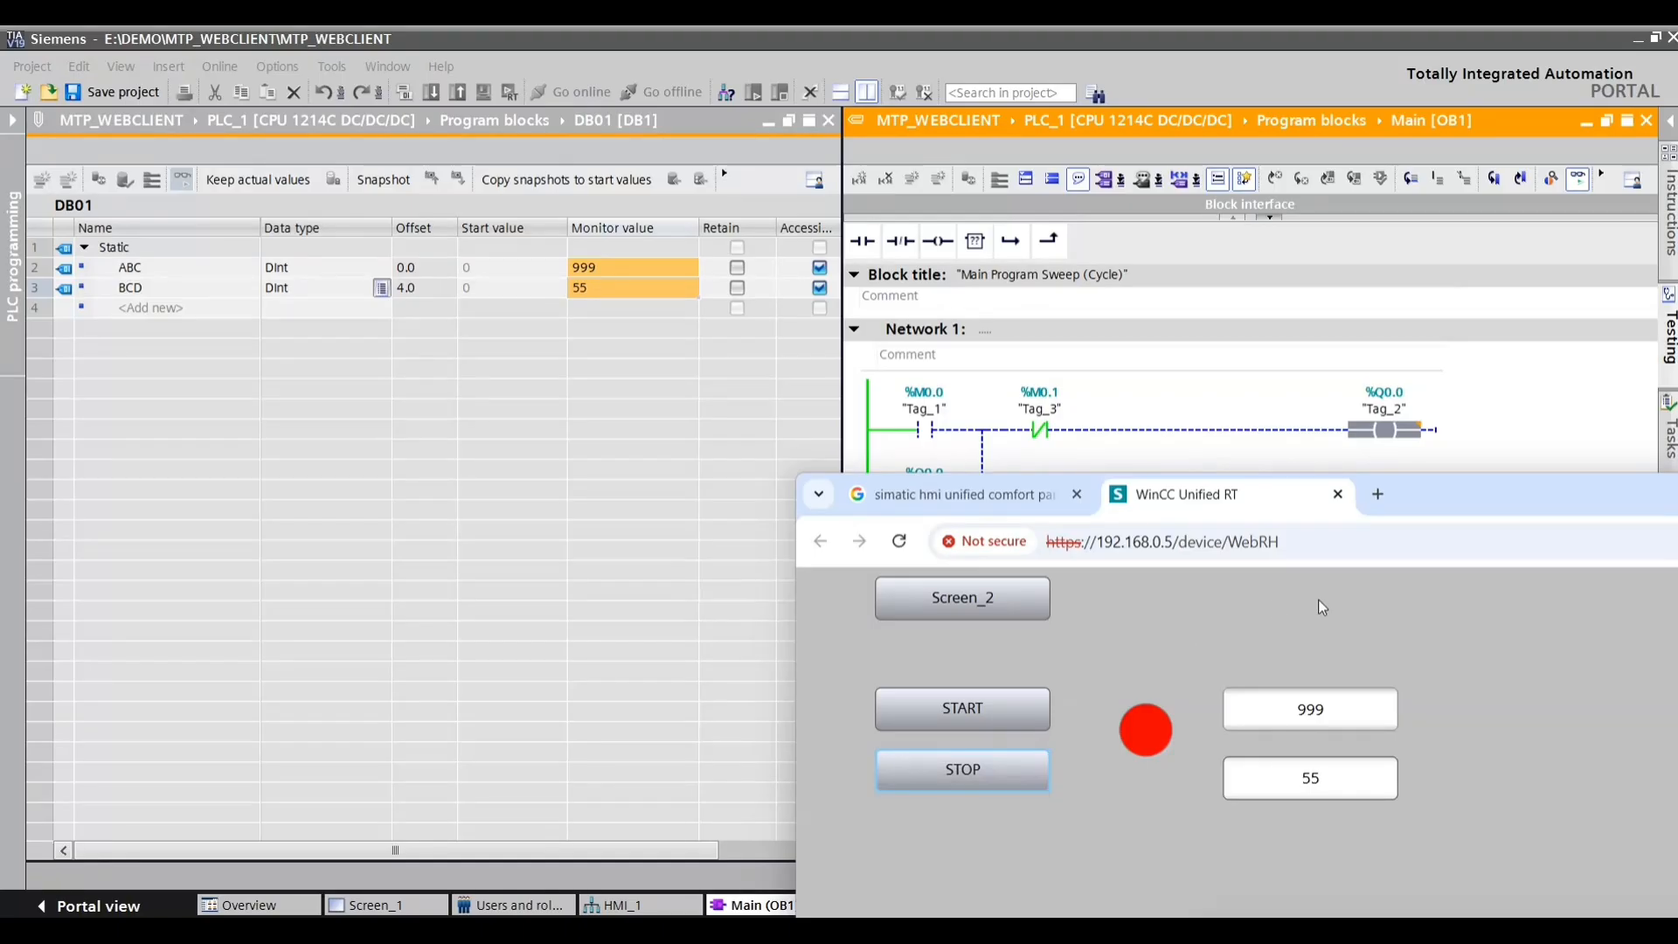
pyautogui.click(977, 706)
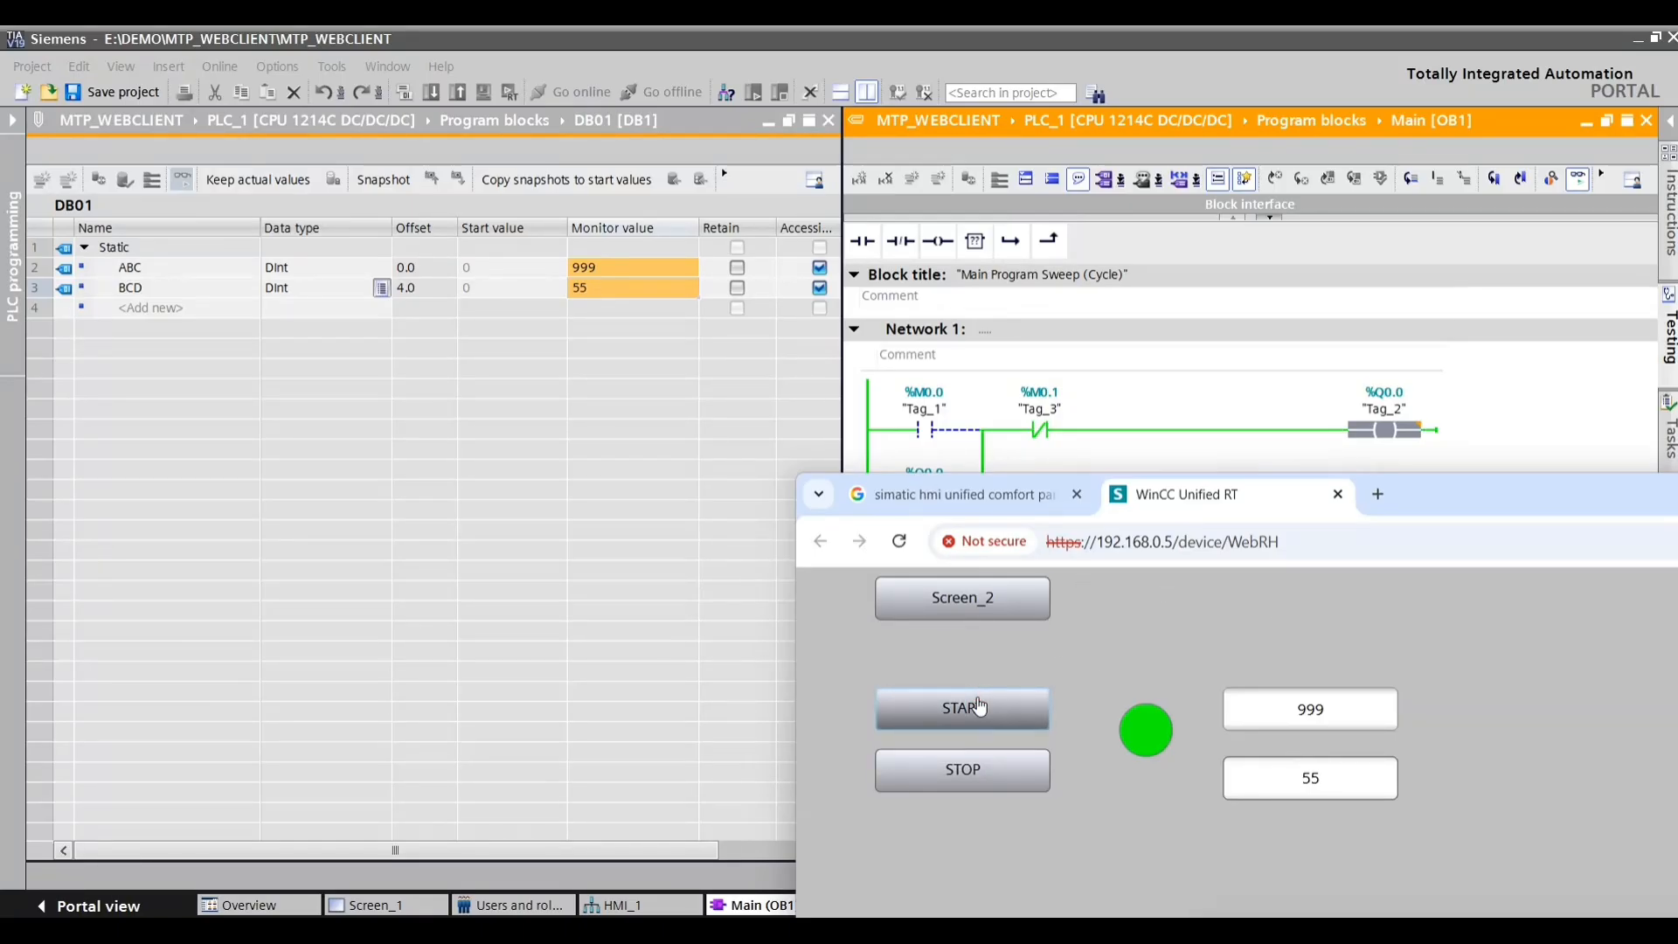
pyautogui.click(982, 773)
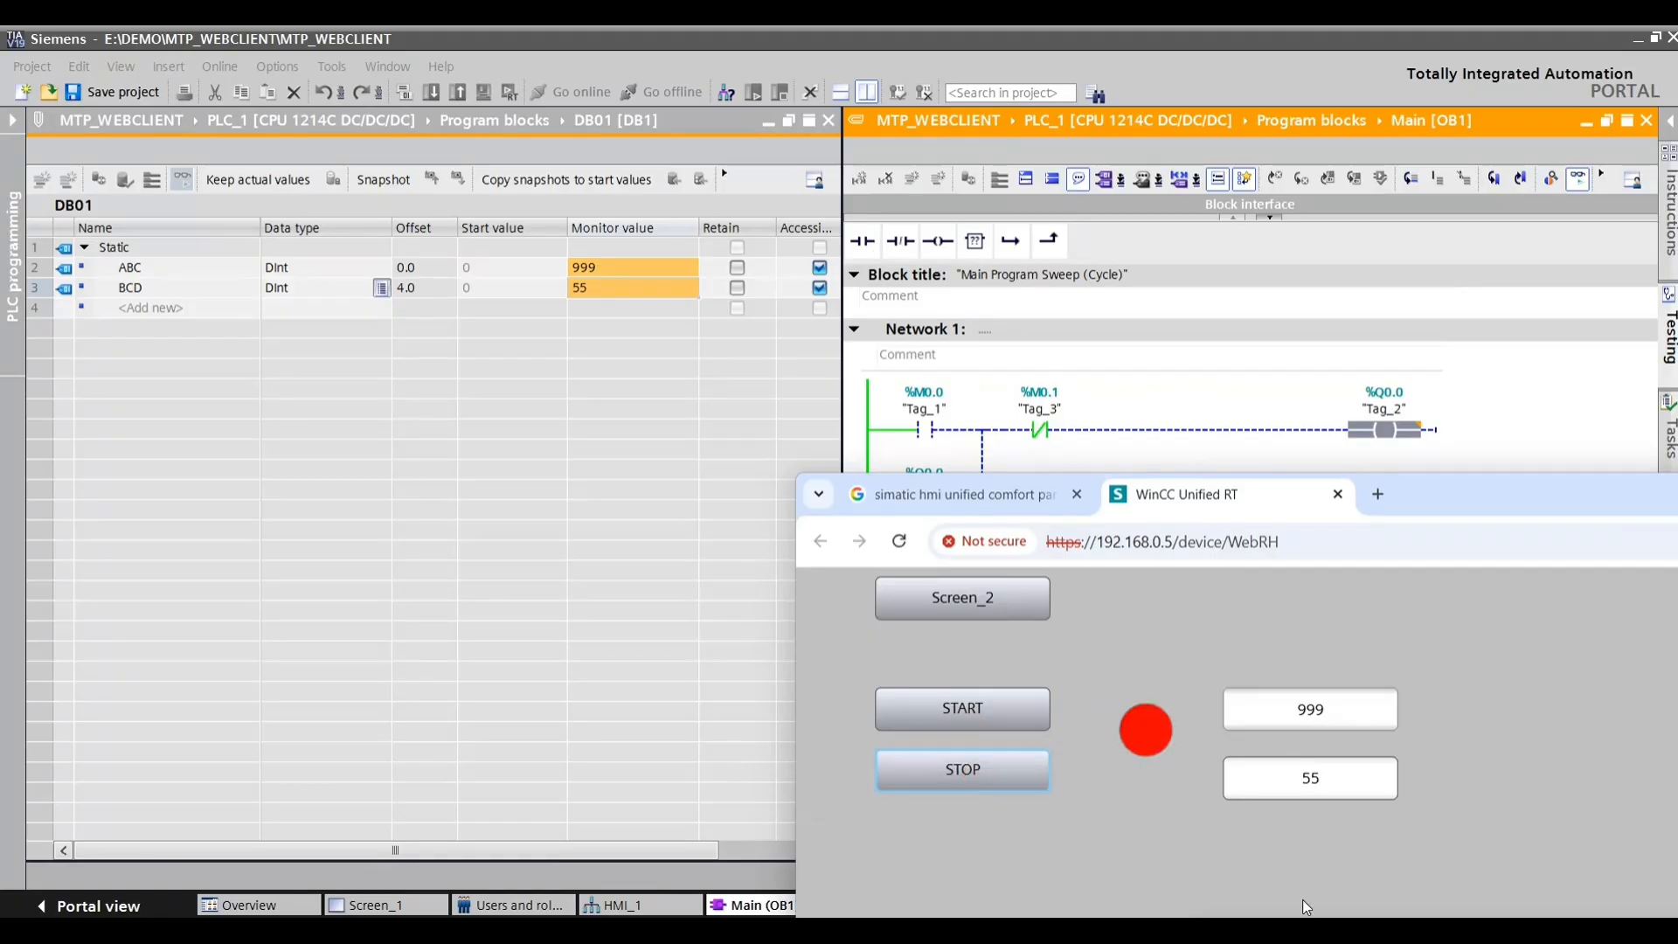